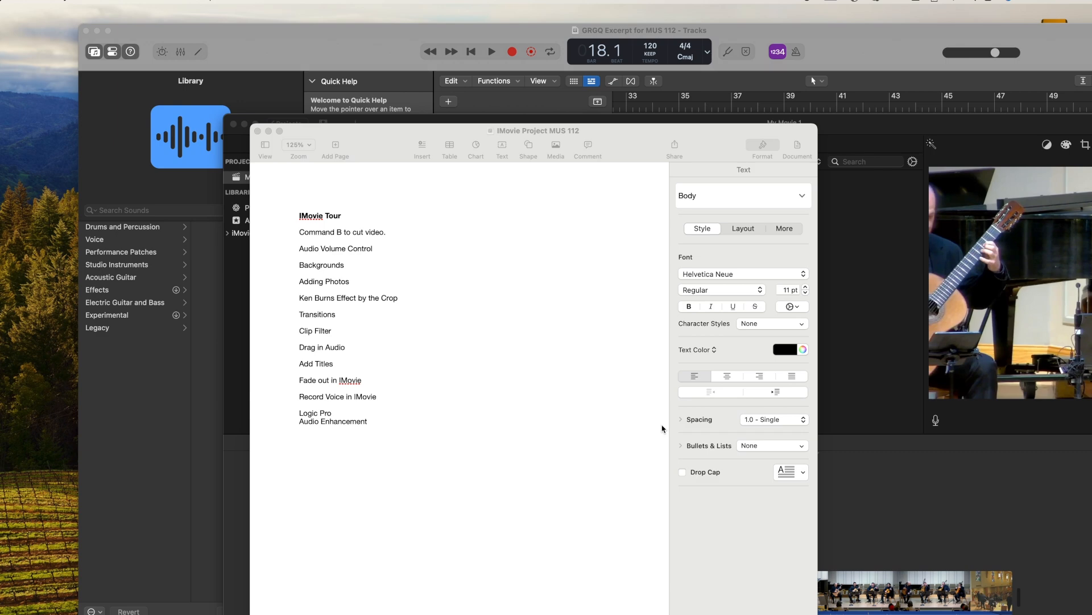
- Switch to iMovie and move its window up toward the corner of the desktop
mouse_move(504, 613)
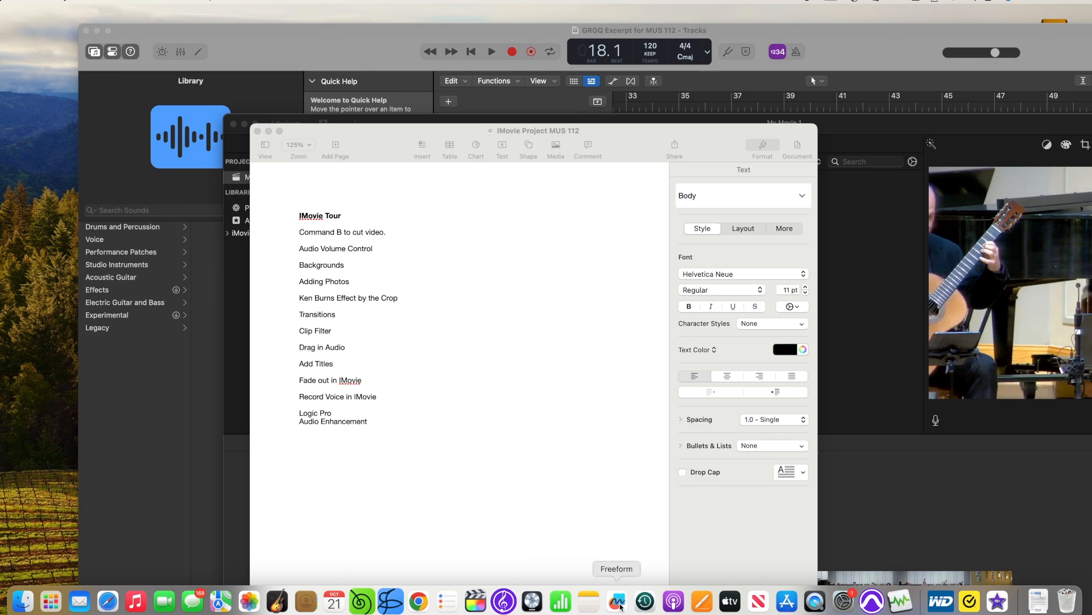
key("super+Tab")
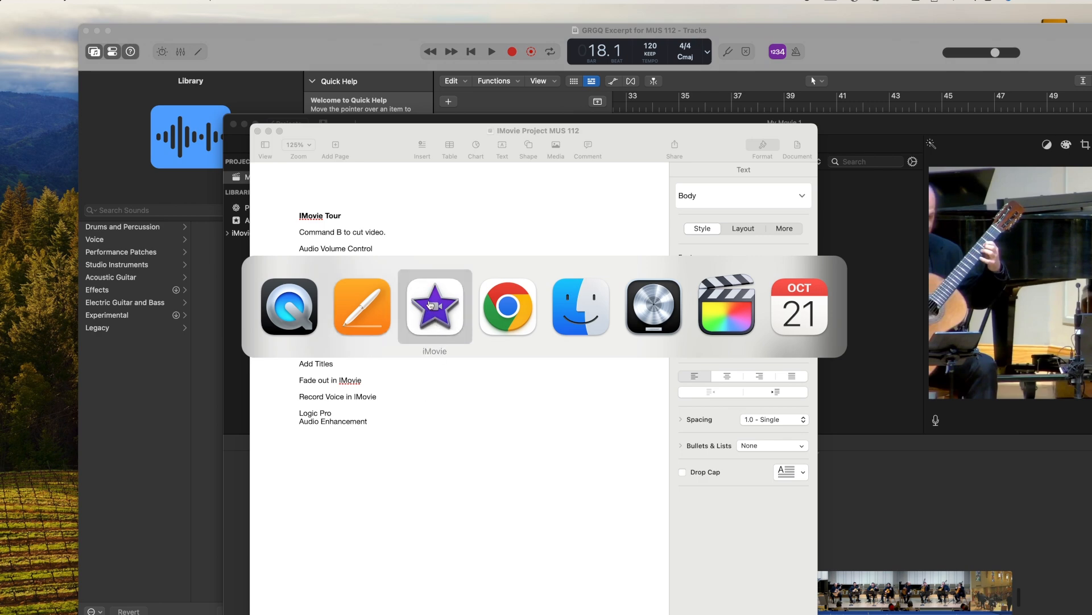
left_click(431, 304)
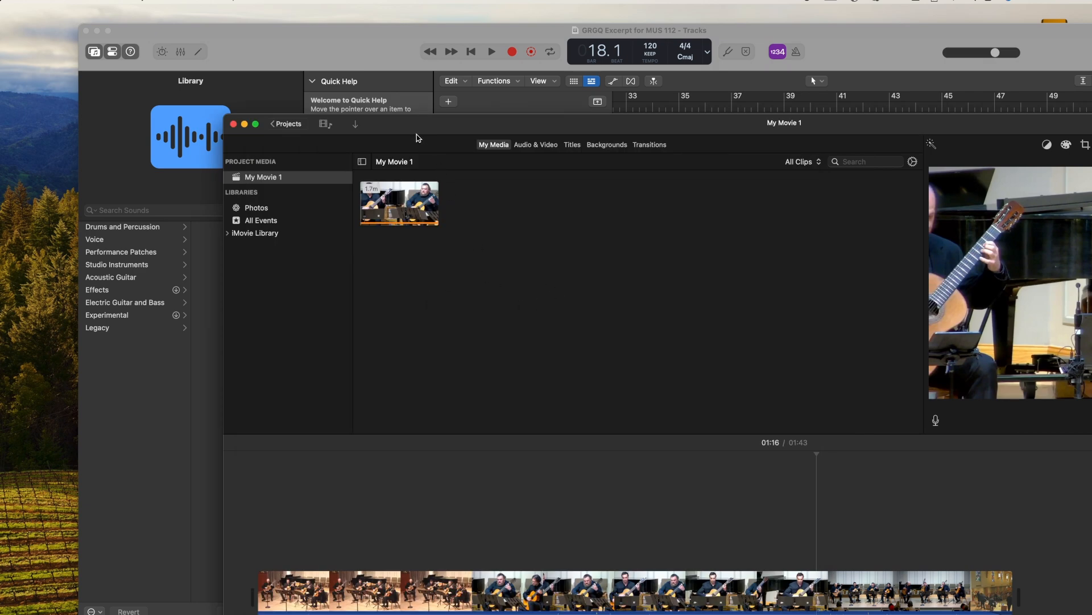
left_click_drag(418, 136, 336, 17)
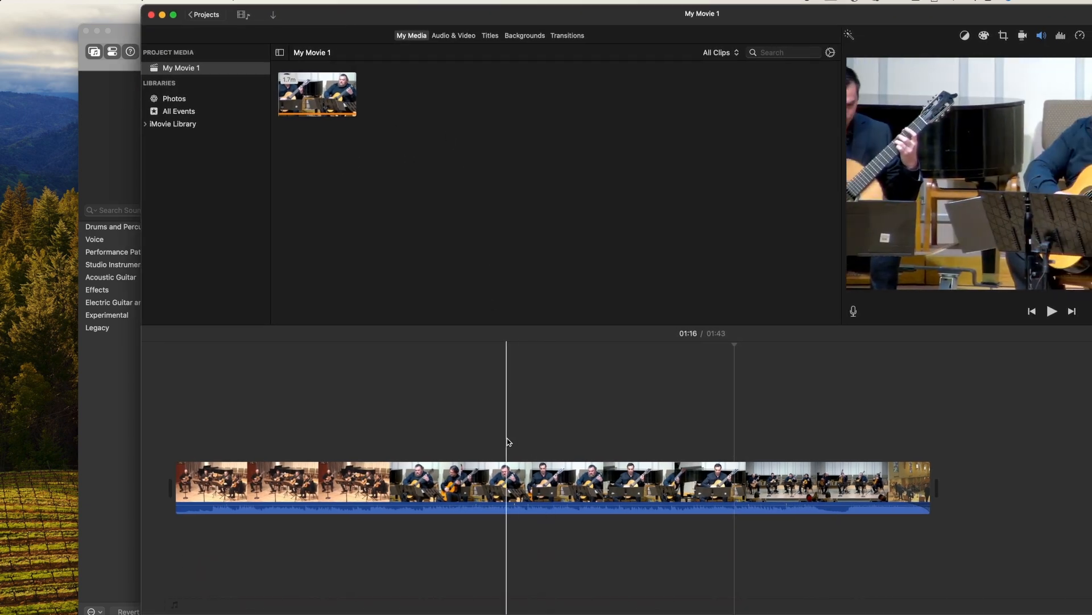
- Remove the existing clip from the timeline and delete its source clip from the My Movie 1 media
left_click(574, 482)
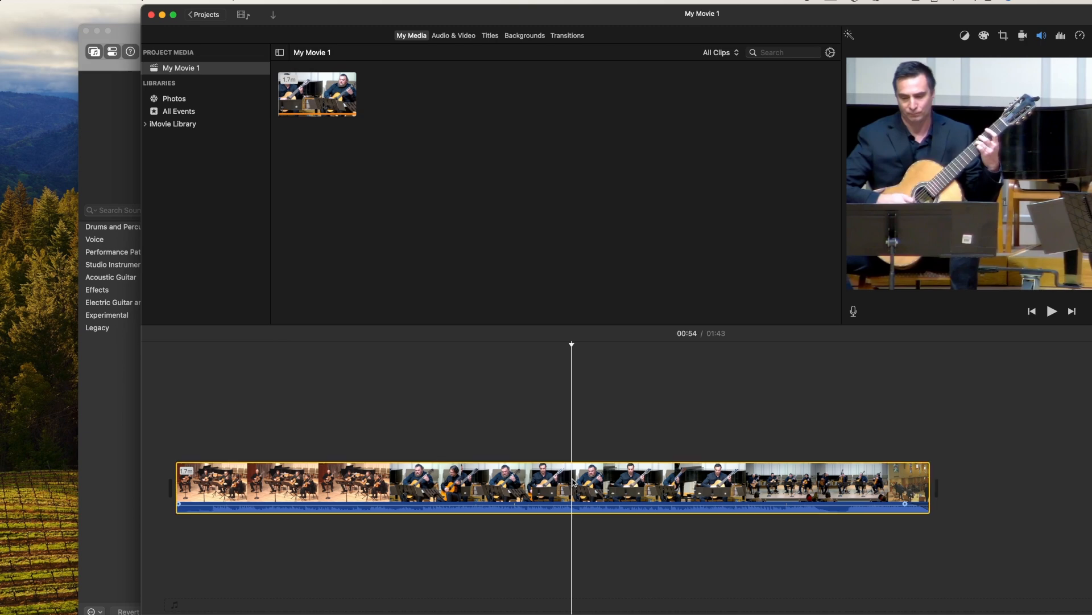
key("Delete")
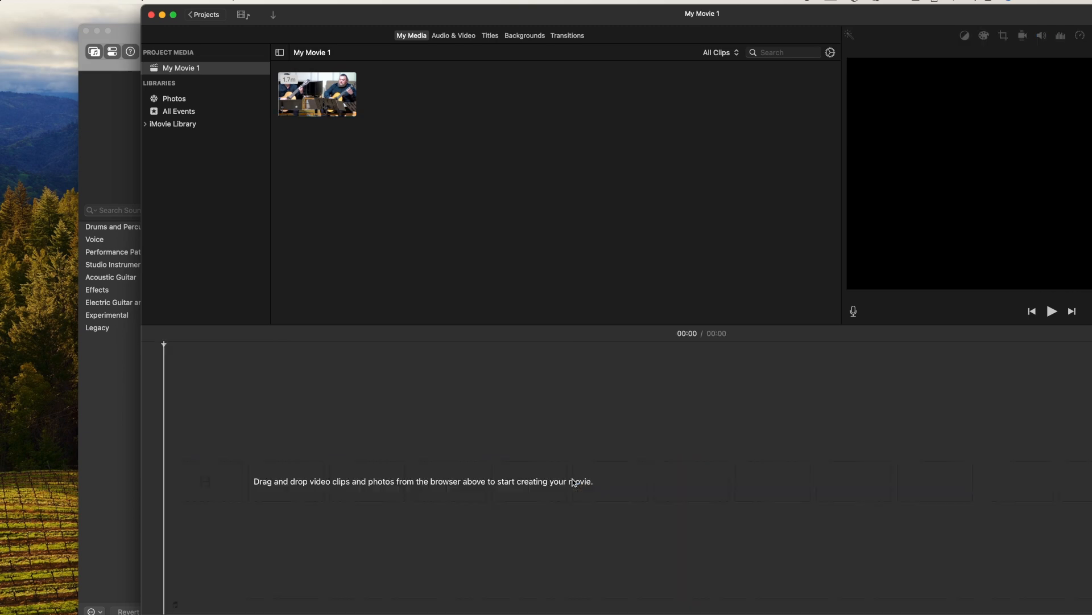
left_click(327, 104)
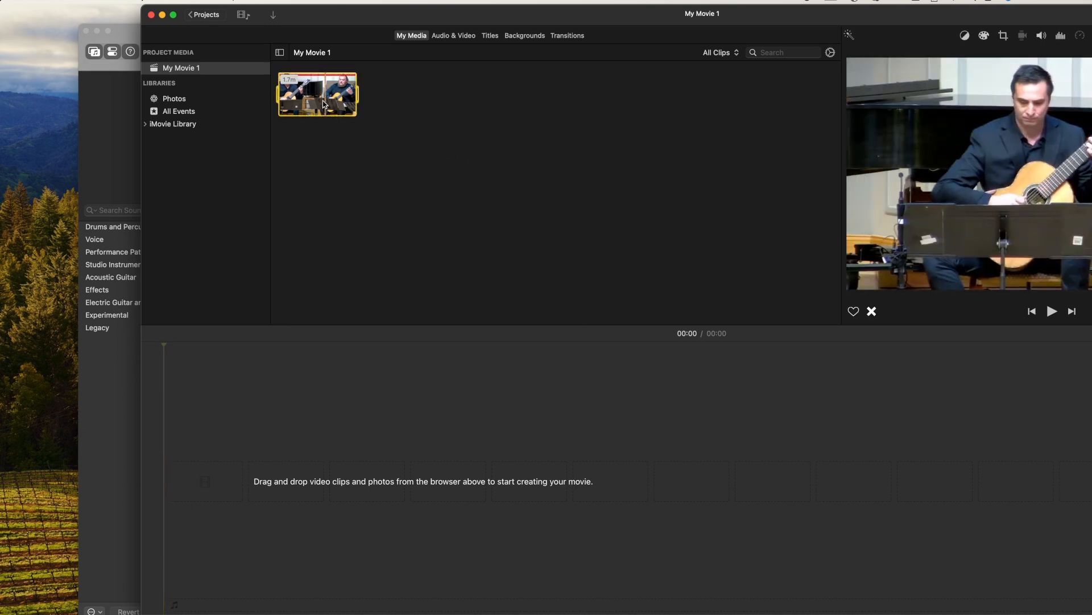
key("super+BackSpace")
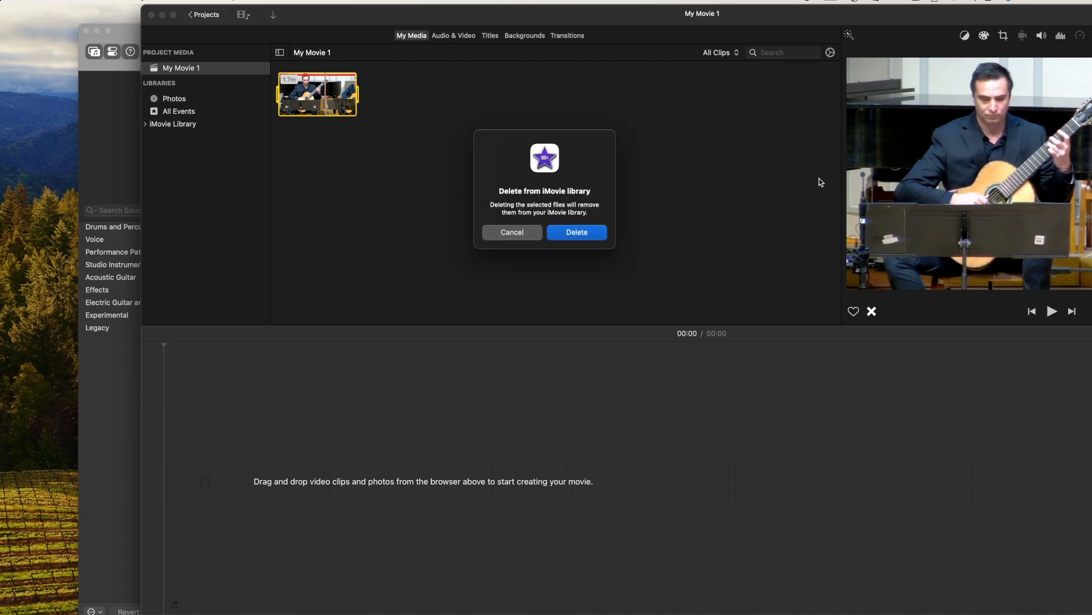
left_click(590, 224)
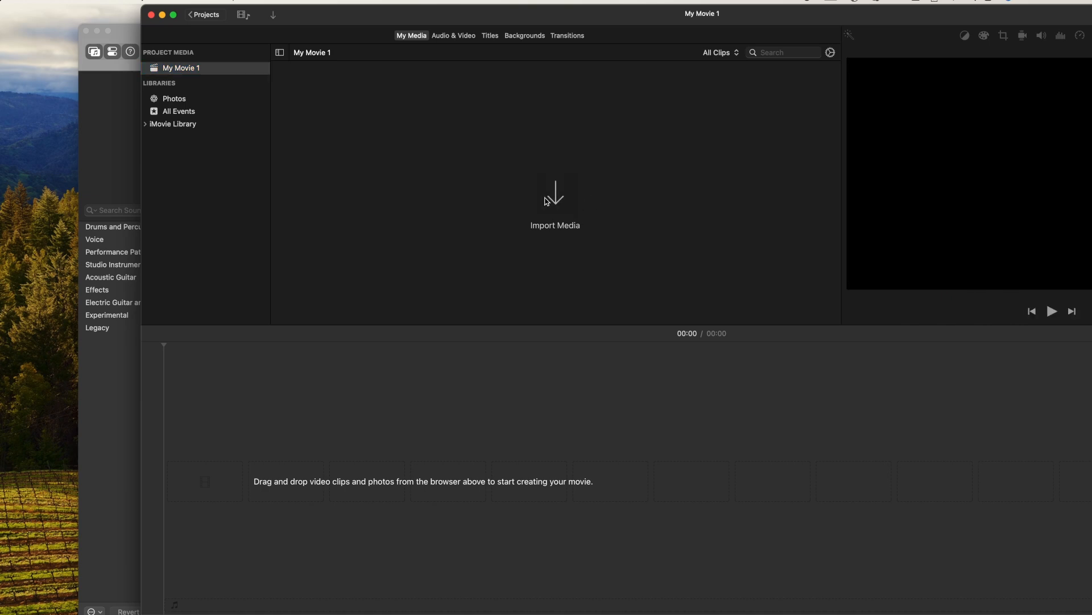
- Import GRGQ Excerpt.mov from the IMovie Project folder into the project media and select the imported clip
left_click(543, 196)
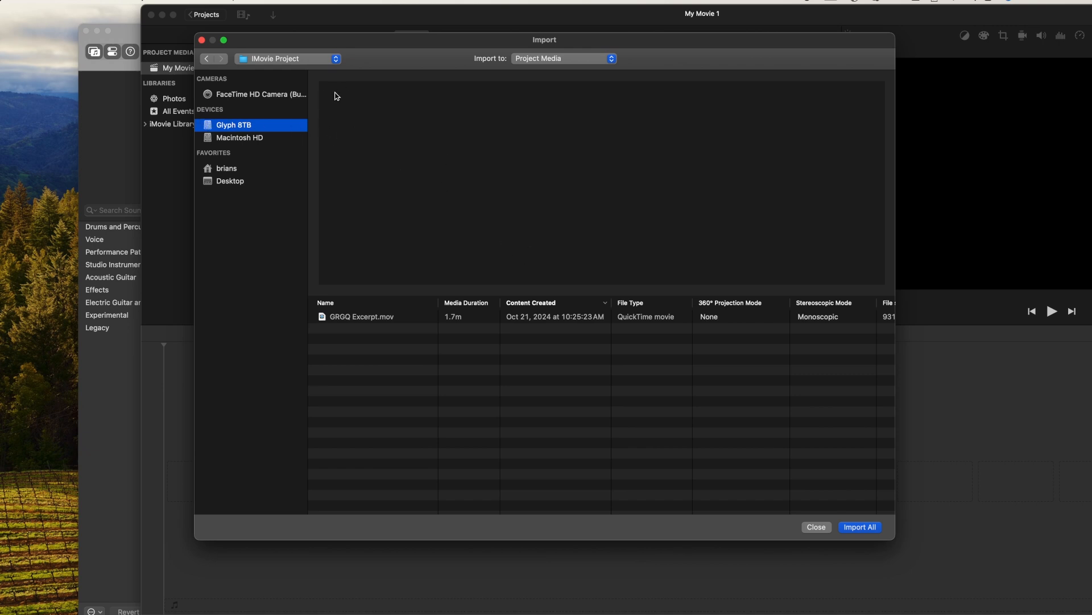
left_click(311, 59)
left_click(312, 60)
left_click(385, 323)
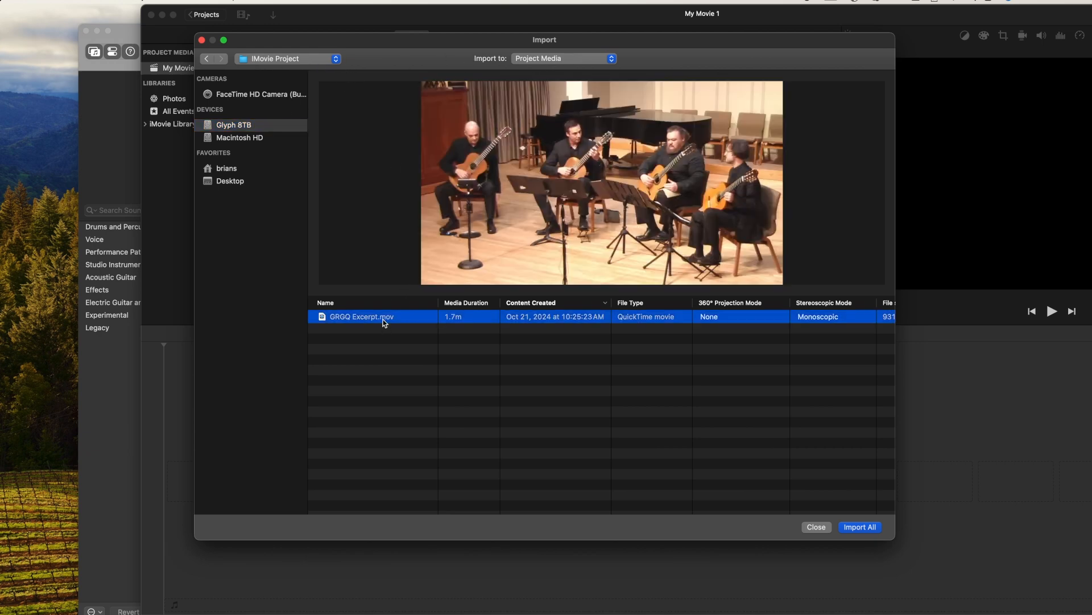
left_click(848, 527)
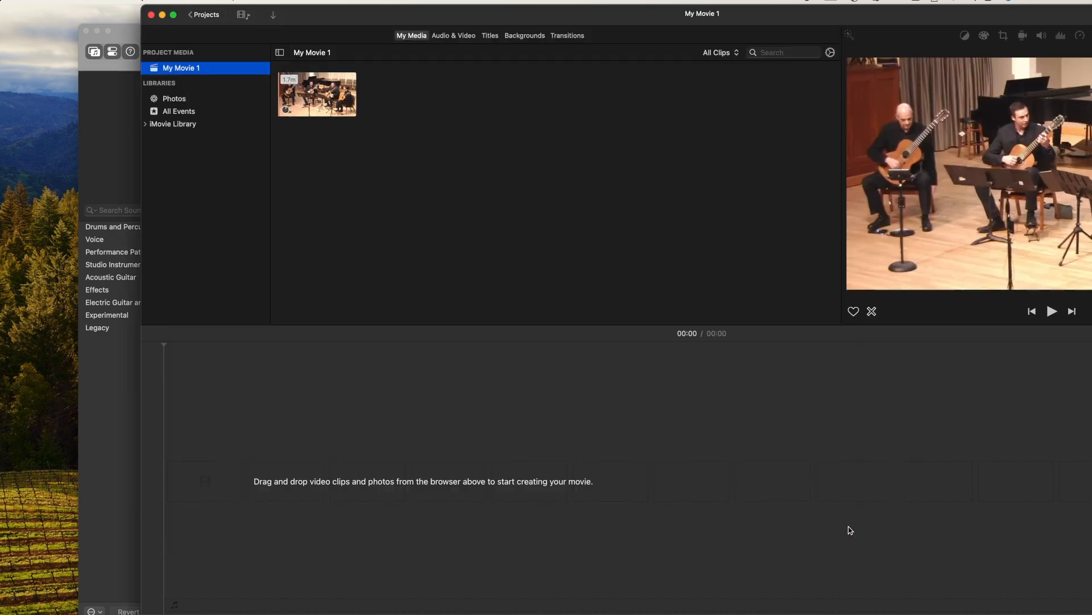
left_click(285, 108)
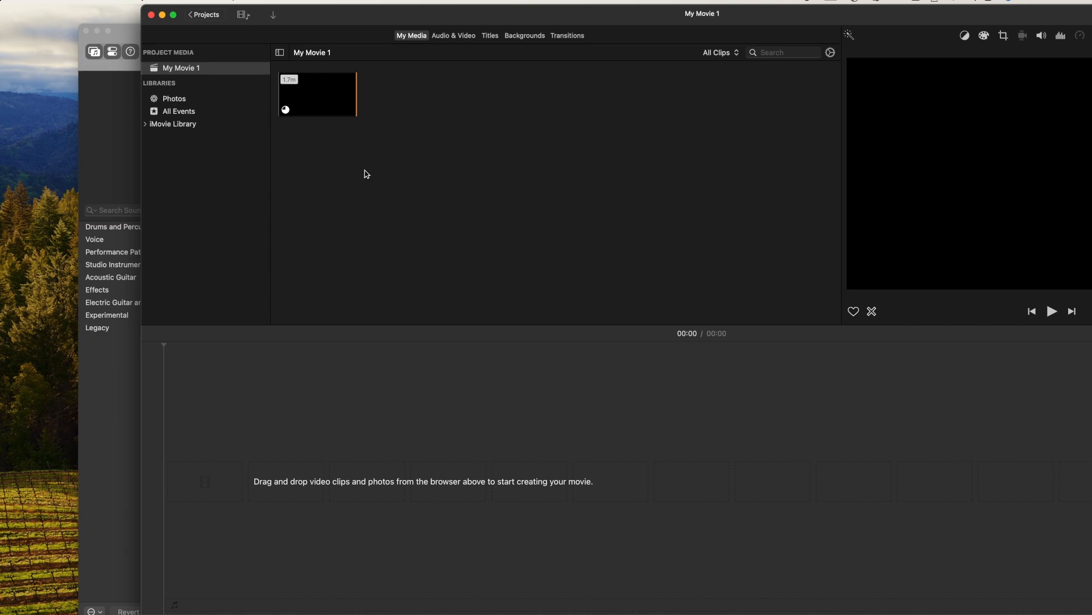
left_click(299, 96)
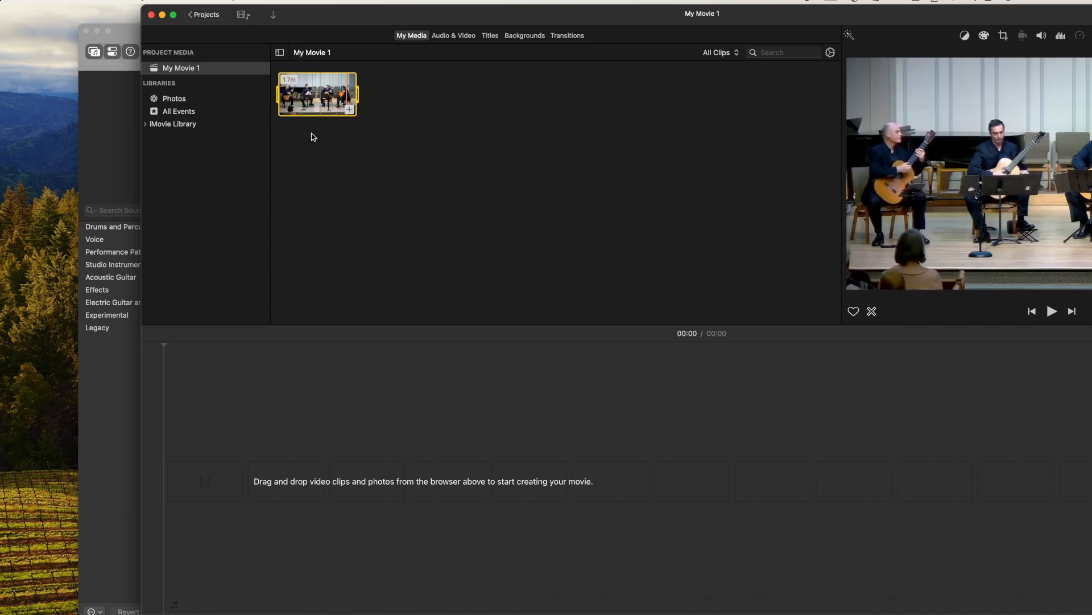
left_click(52, 2)
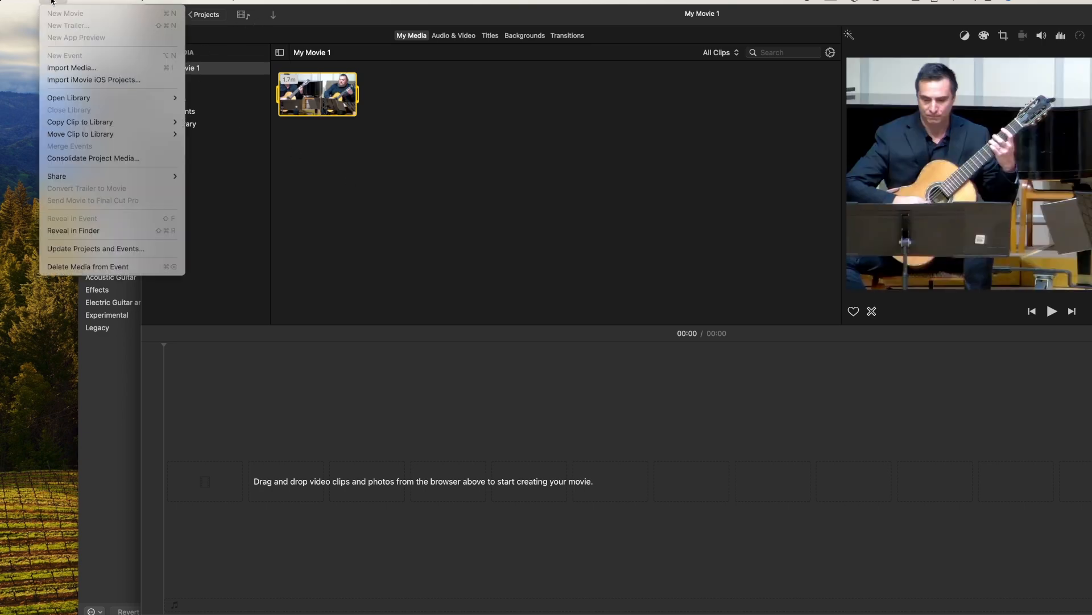
left_click(333, 180)
left_click(52, 2)
left_click(454, 156)
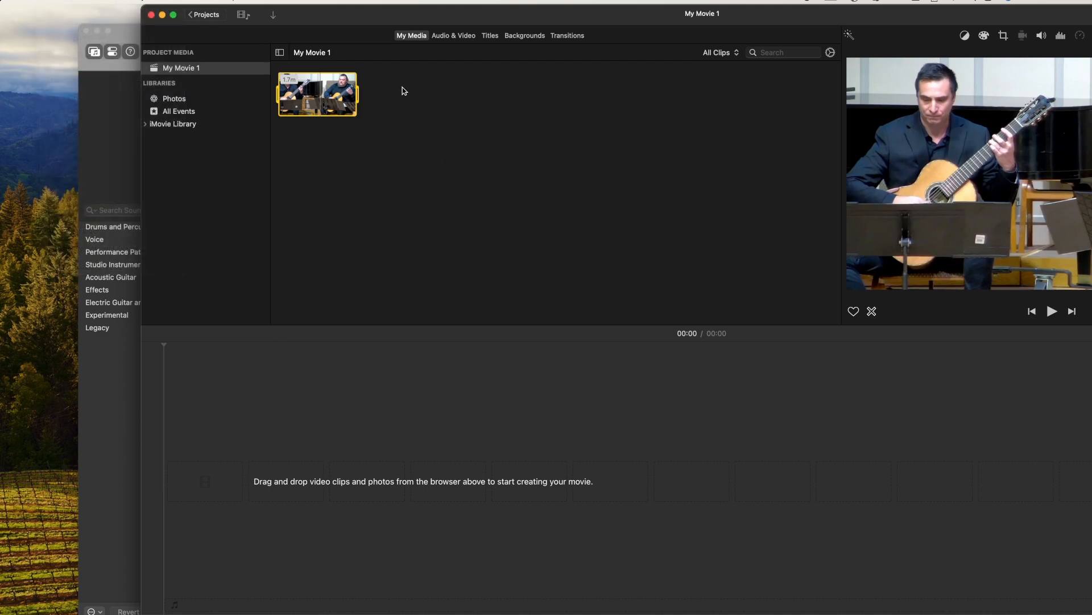
- Add the imported clip from My Media to the empty timeline
left_click(191, 17)
left_click(750, 329)
left_click_drag(311, 199, 280, 455)
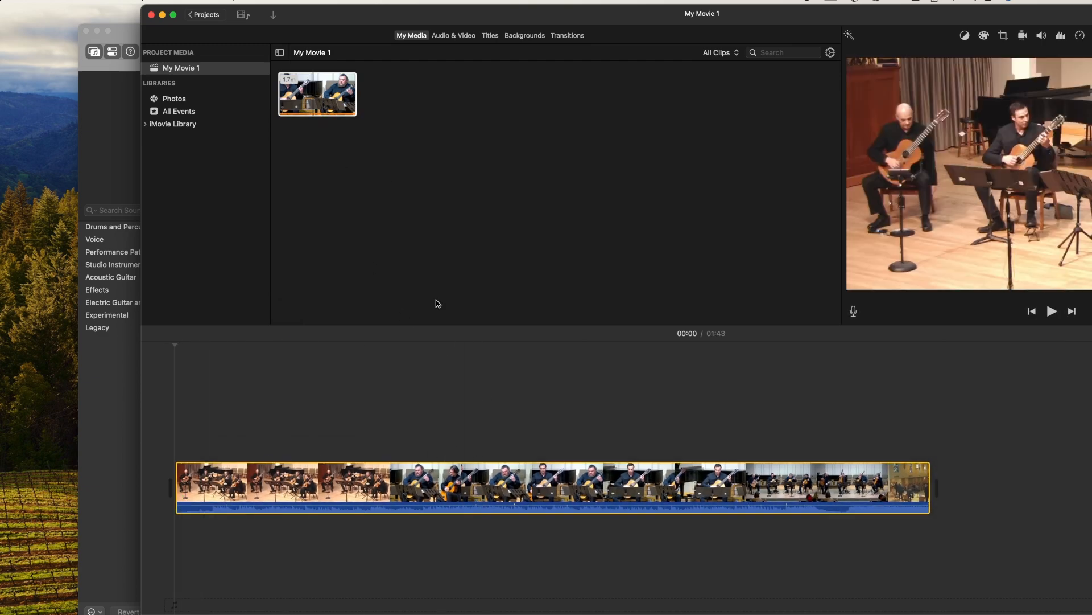
- Play the opening of the timeline clip and a second passage starting at about 00:31
left_click(179, 446)
key("space")
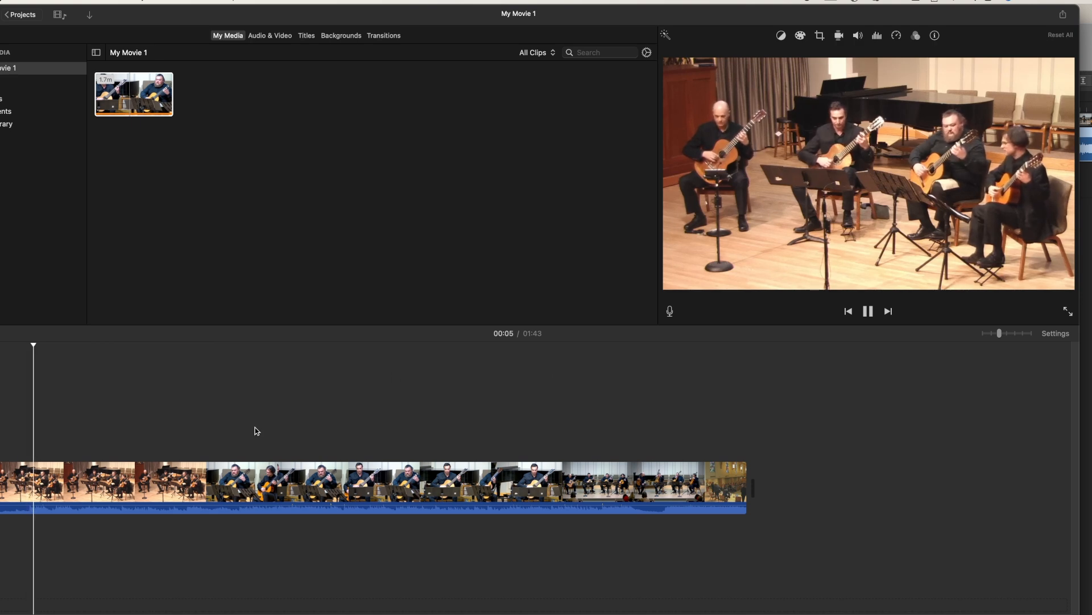
key("space")
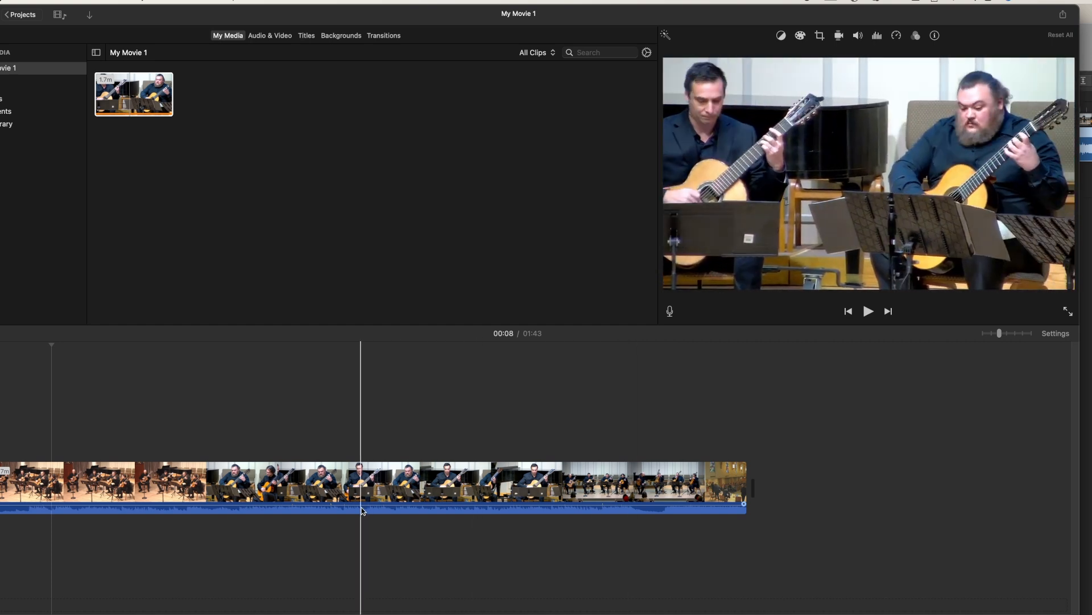
left_click(222, 470)
key("space")
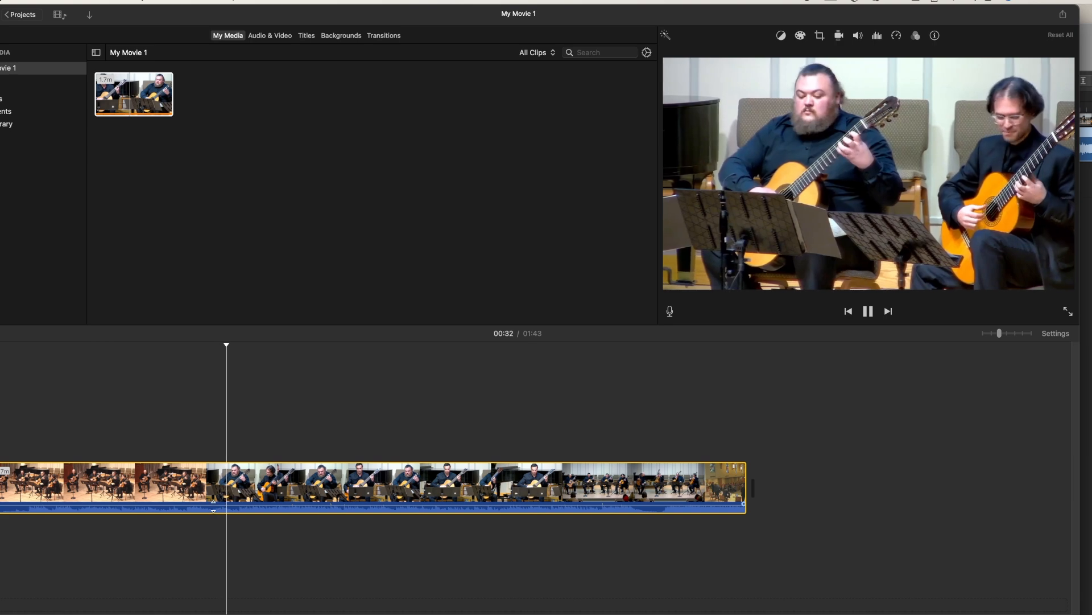
left_click_drag(215, 505, 217, 510)
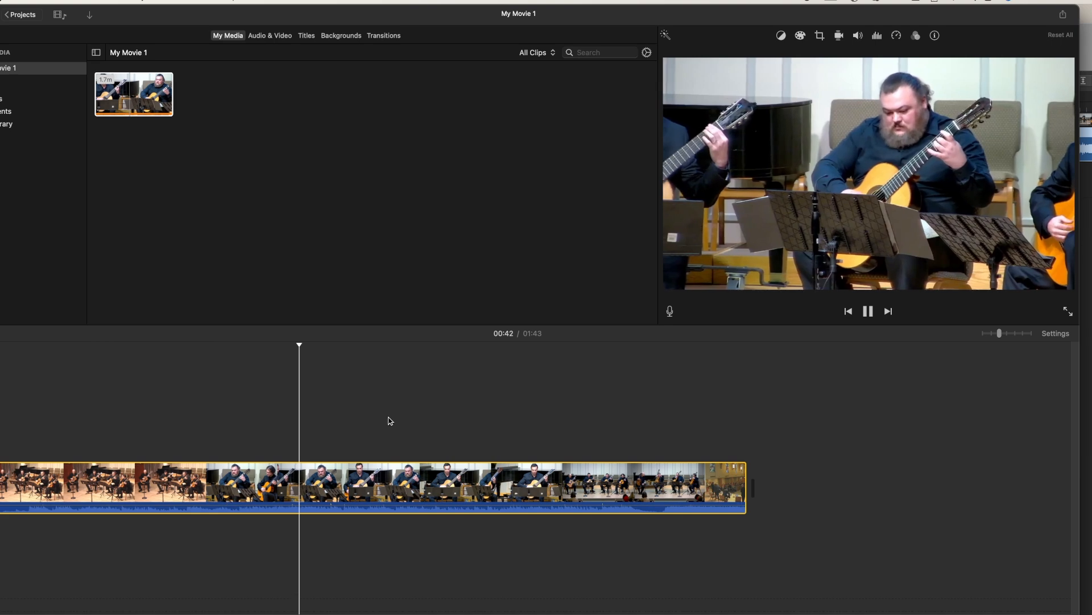
key("space")
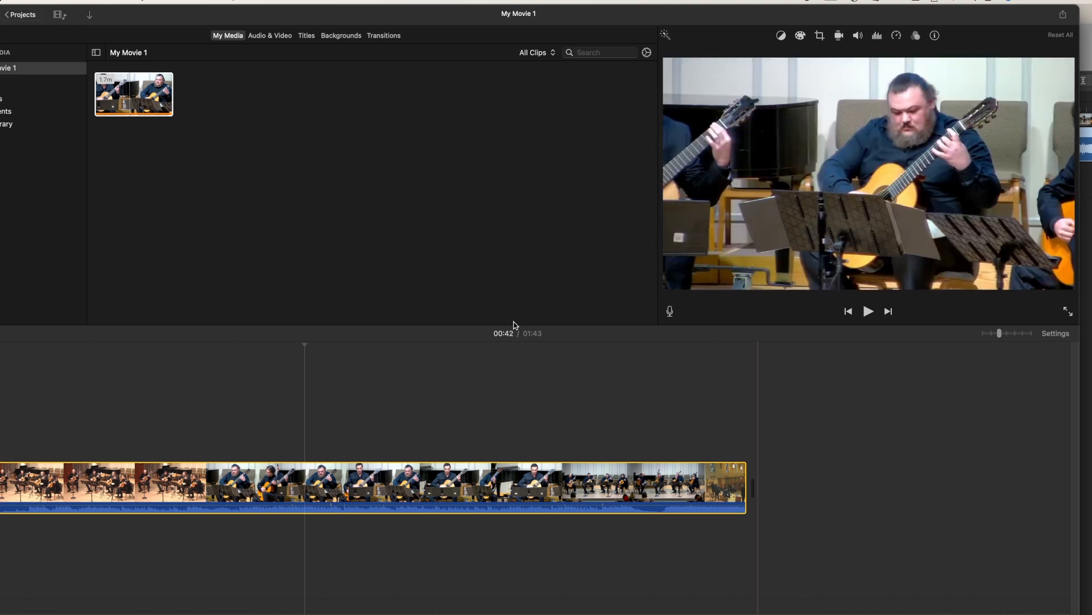
- Split the timeline clip at about 00:15, select the second part, and undo the split
left_click(112, 370)
left_click(134, 481)
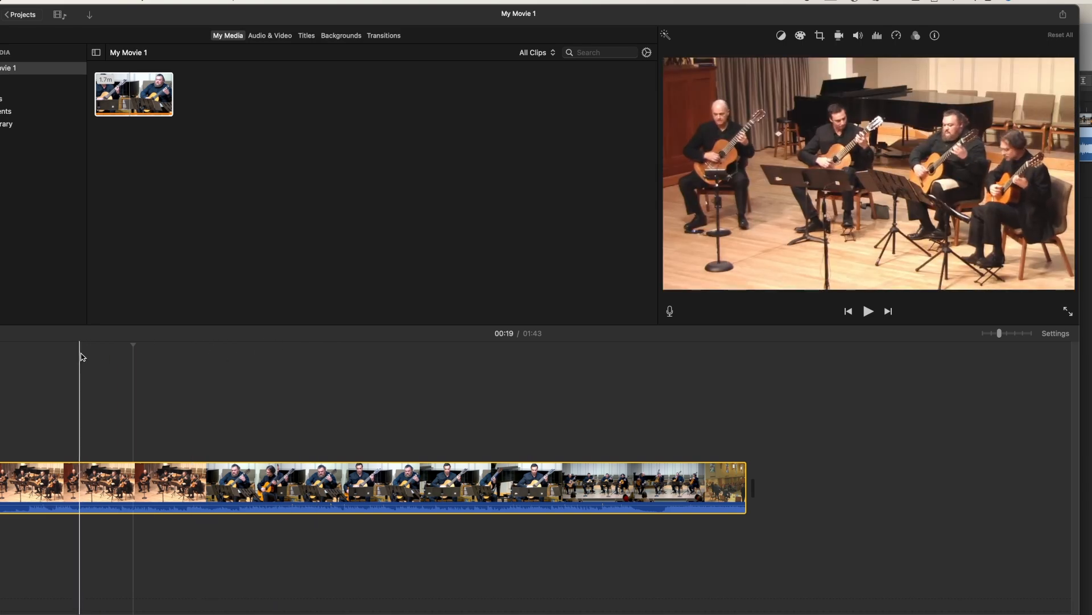
left_click(245, 578)
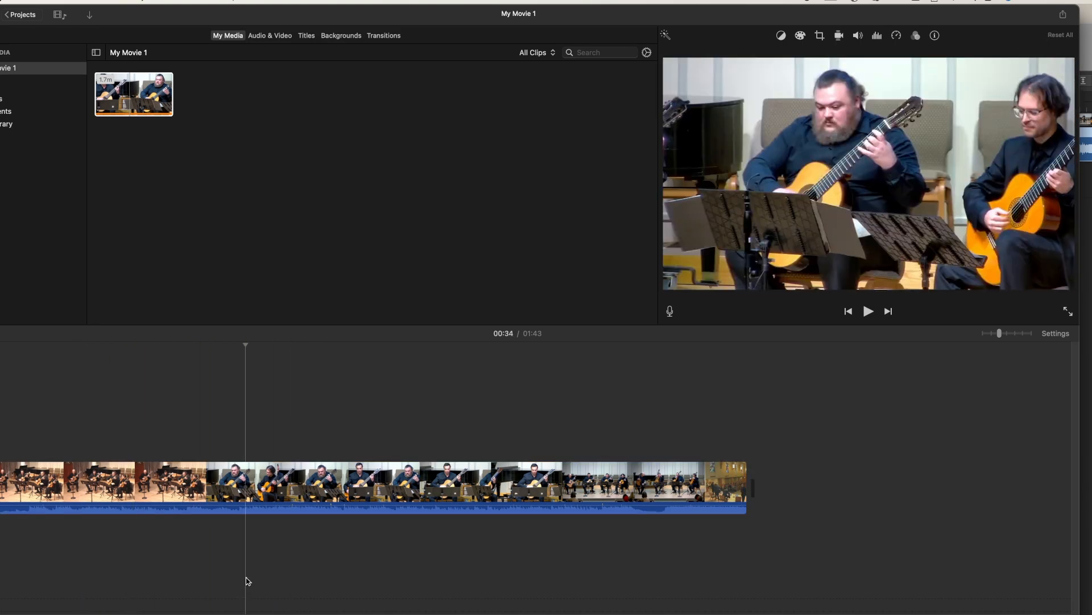
left_click(120, 477)
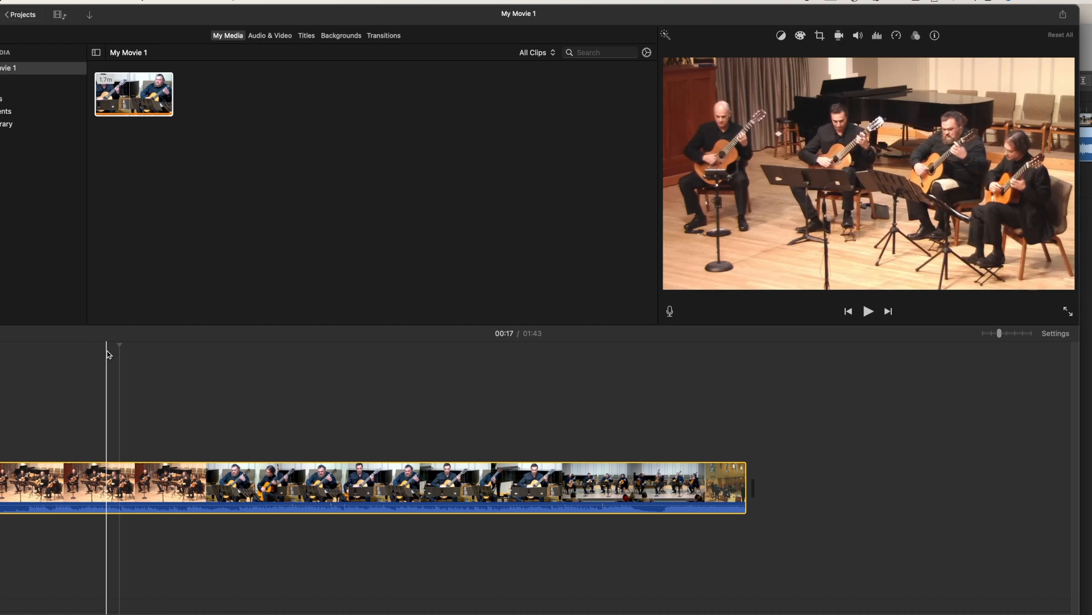
key("super+b")
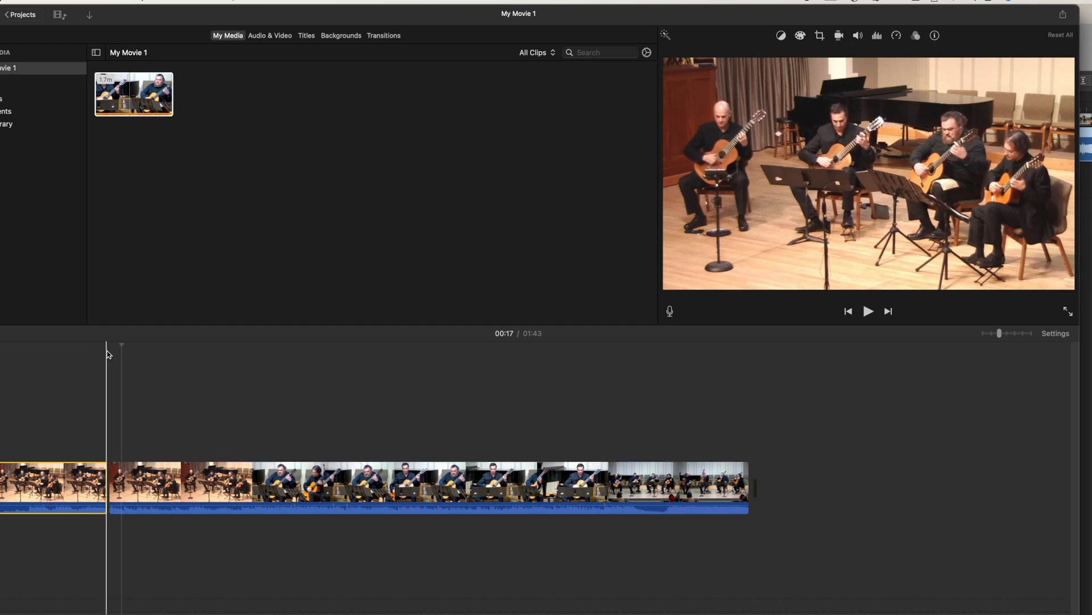
left_click(132, 484)
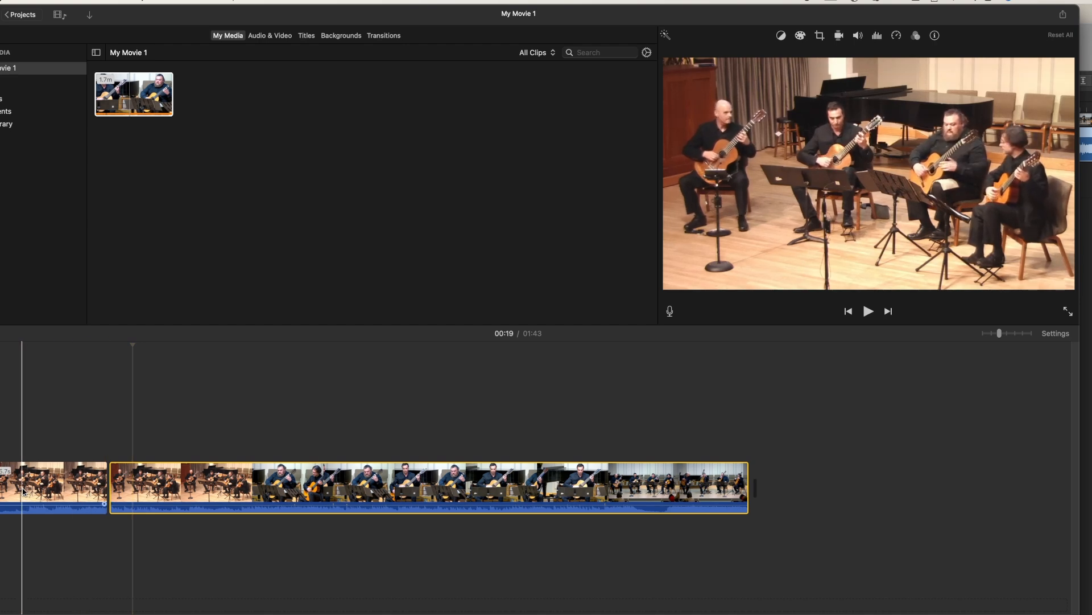
key("super+z")
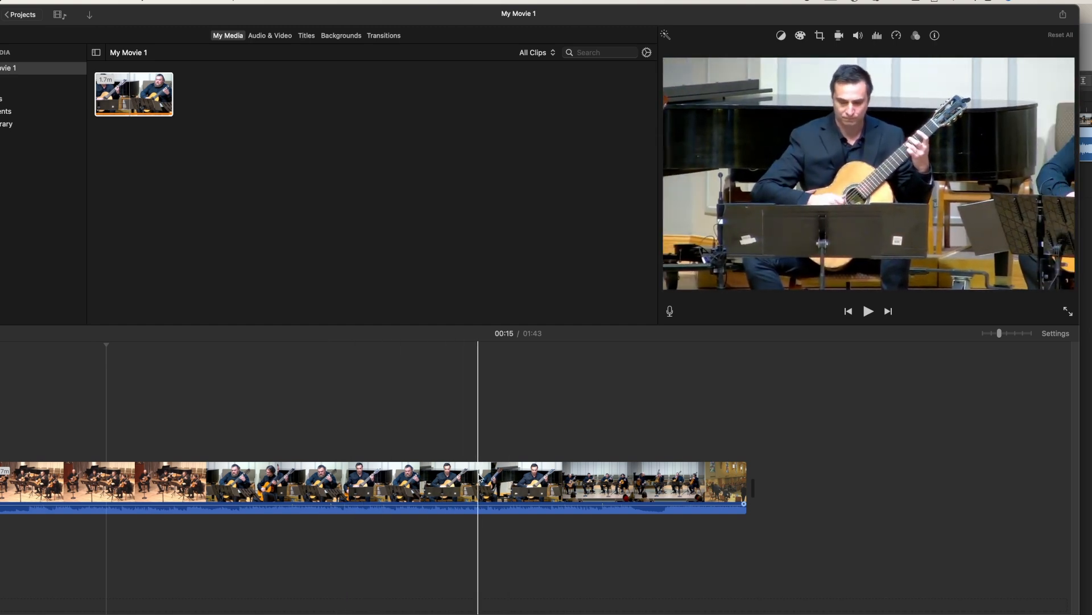
- Switch to Logic Pro with the GRGQ Excerpt for MUS 112 project and reposition its window to show the start of the tracks
left_click_drag(200, 9, 307, 12)
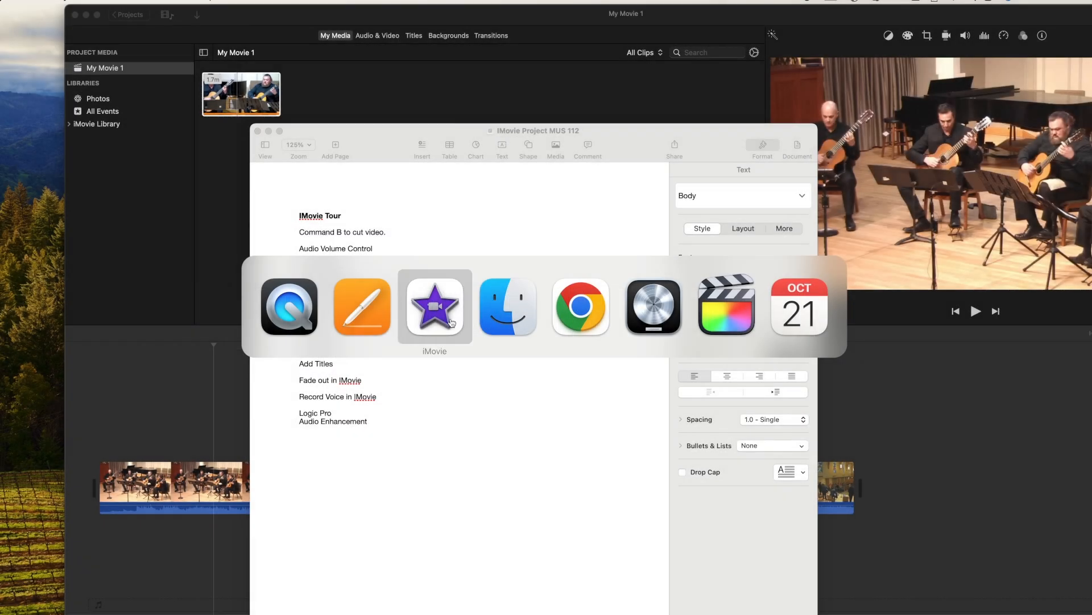
left_click(664, 316)
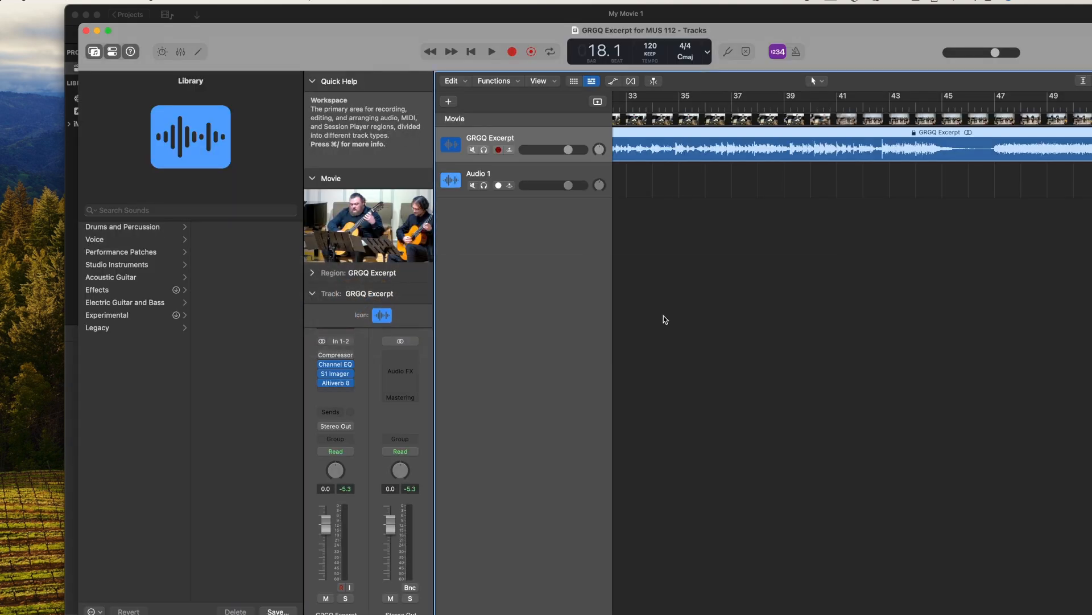
left_click_drag(549, 27, 470, 8)
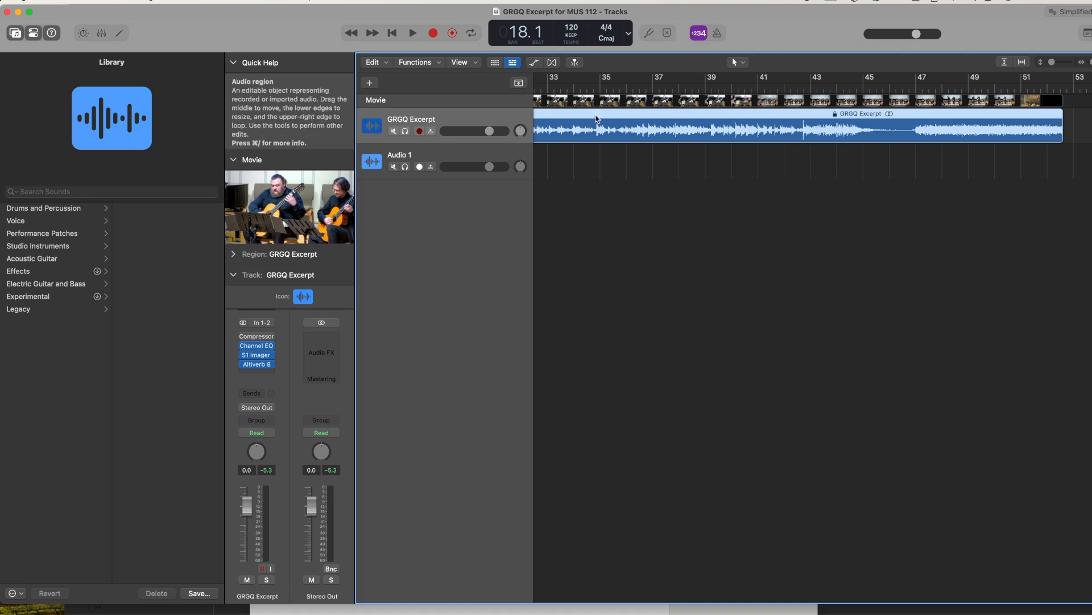
left_click_drag(251, 19, 310, 20)
scroll(716, 171, "left", 15)
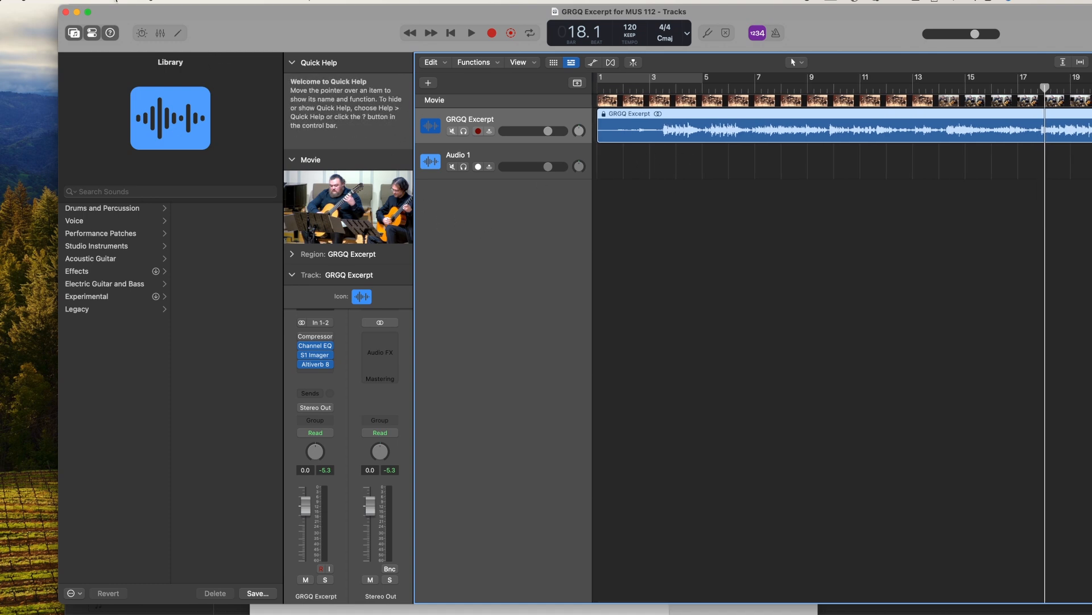
- Start opening the movie GRGQ Excerpt.mov from the IMovie Project folder, and cancel at the choice of opening the movie and extracting its audio
left_click(59, 2)
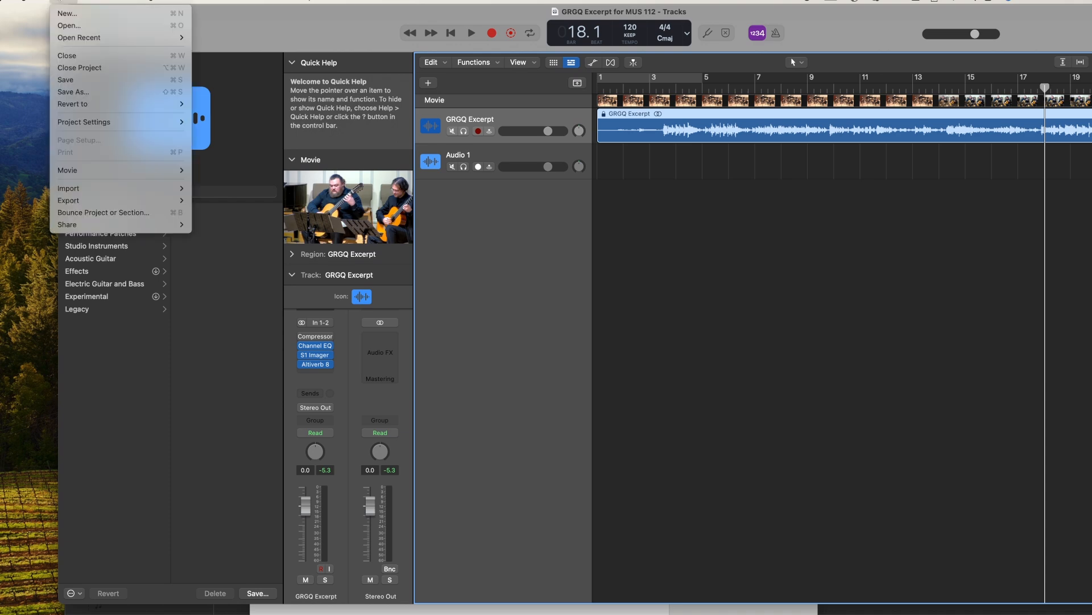
mouse_move(77, 176)
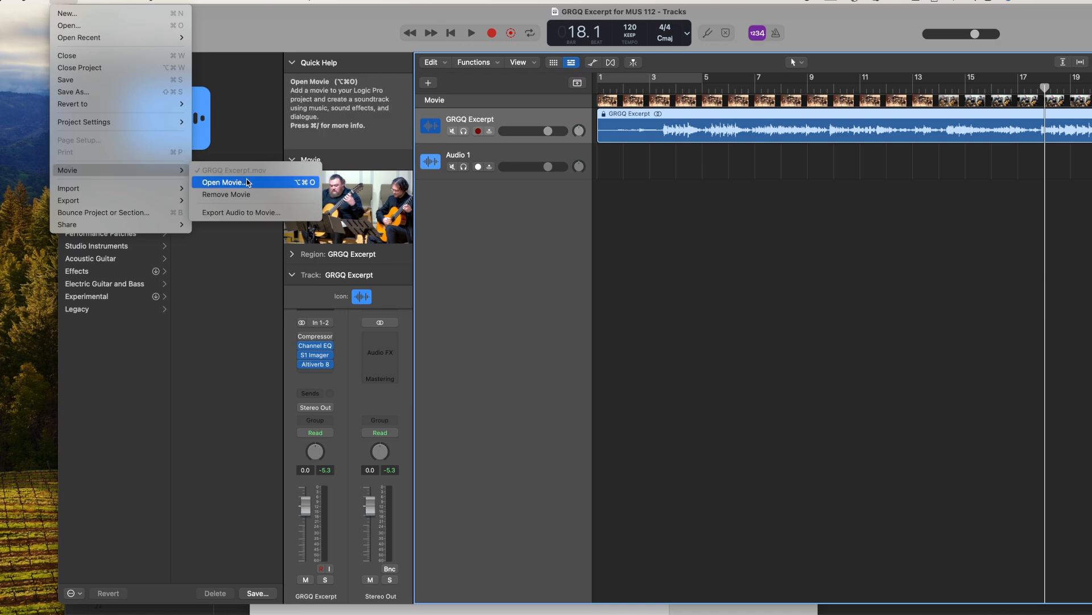
left_click(225, 183)
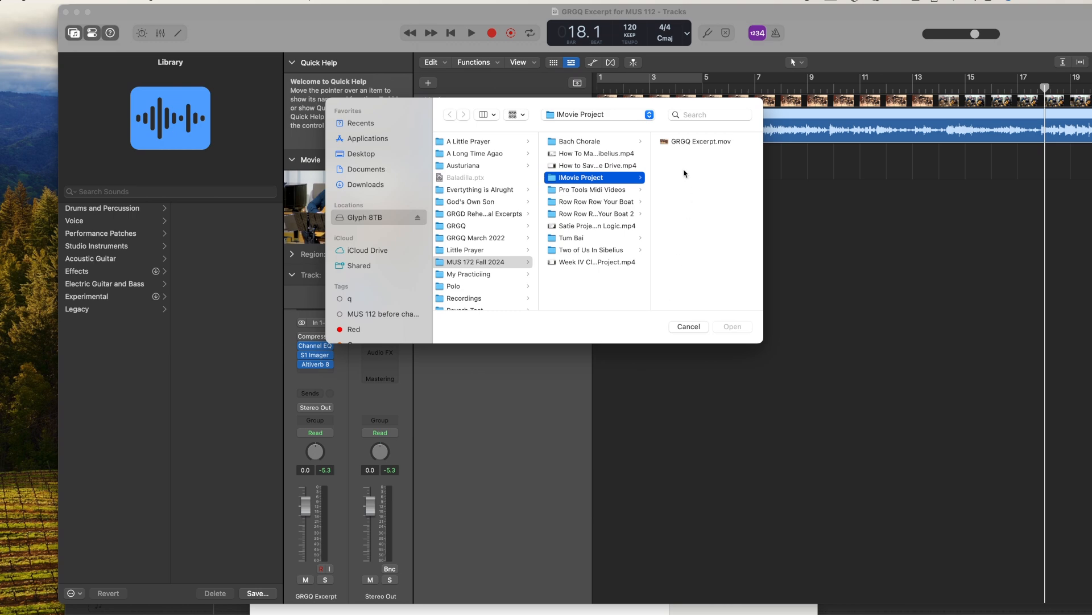
left_click(695, 142)
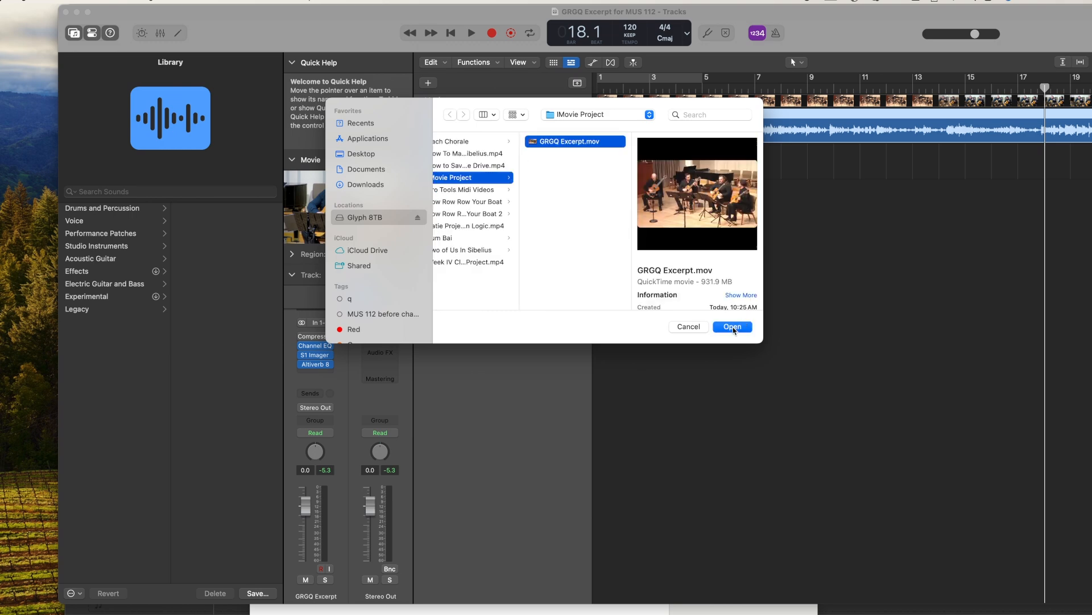
left_click(733, 327)
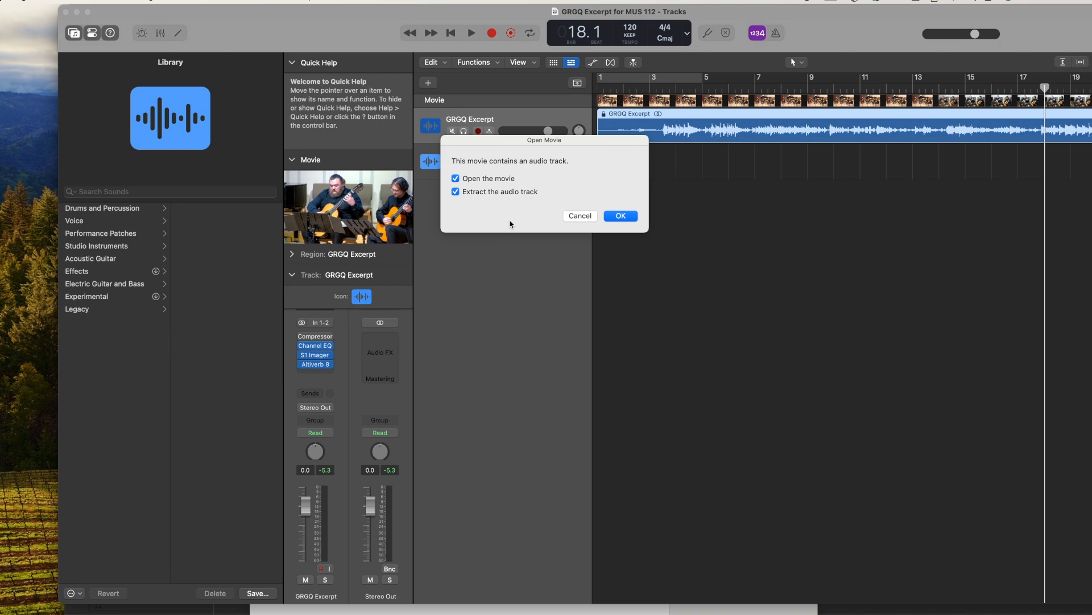
left_click(581, 216)
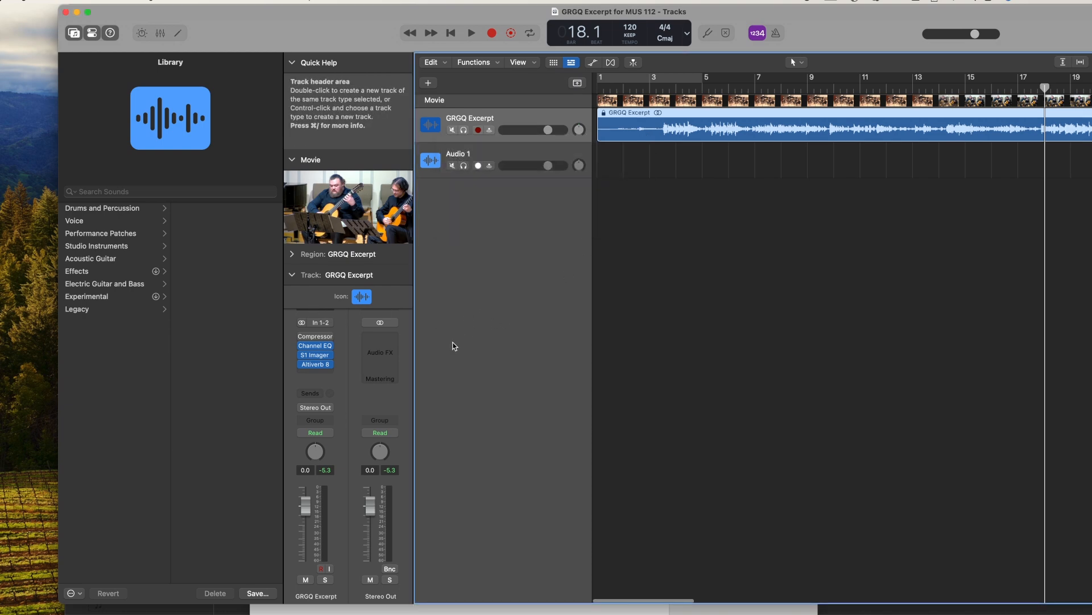
- Move the playhead to bar 3, just before the louder passage of the GRGQ Excerpt region
scroll(695, 289, "right", 1)
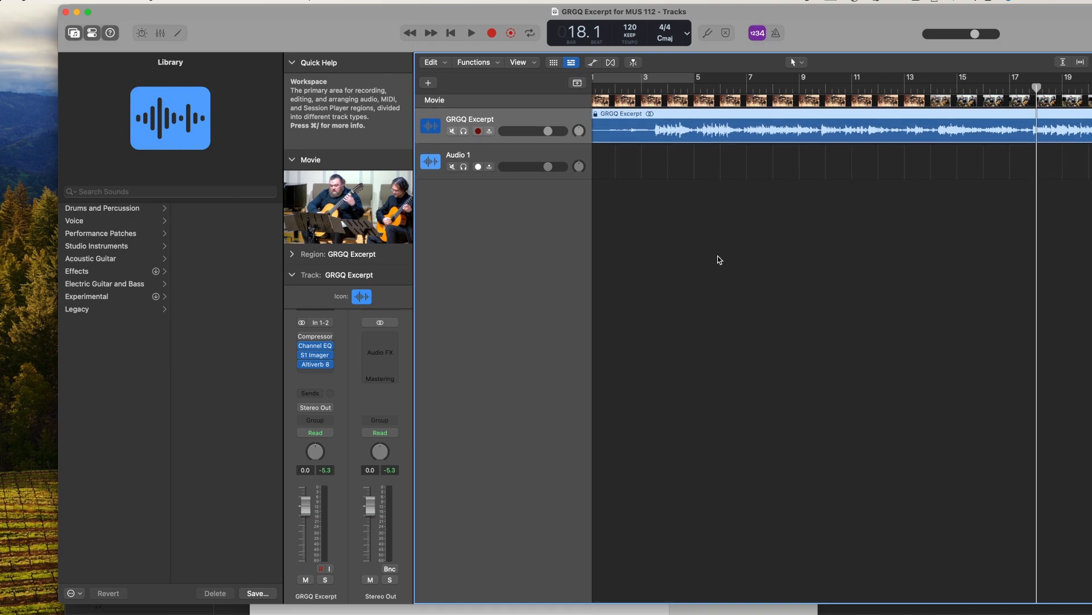
scroll(711, 254, "left", 1)
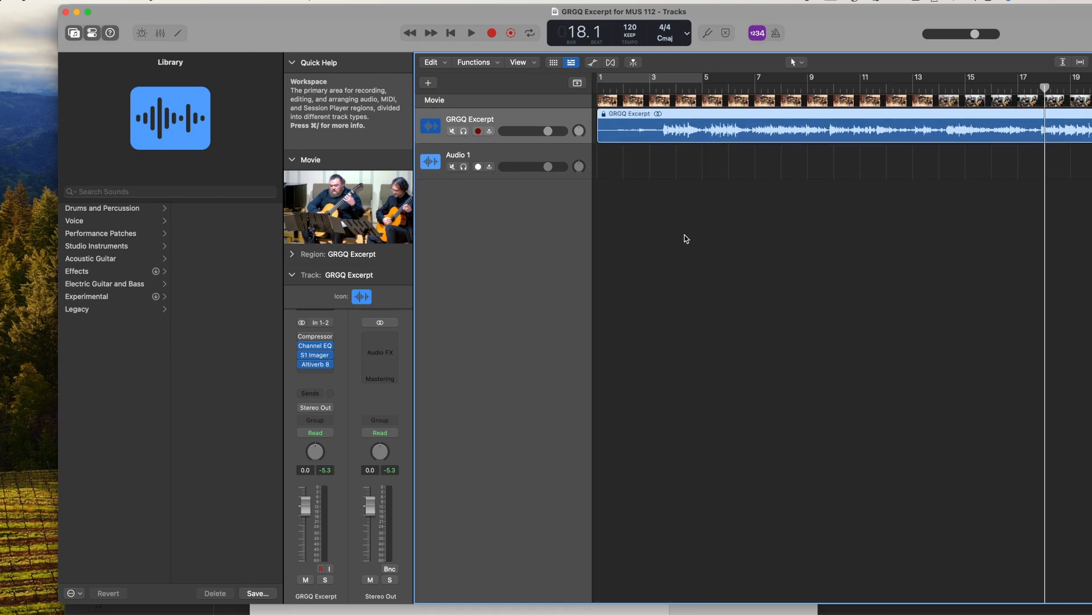
left_click(657, 90)
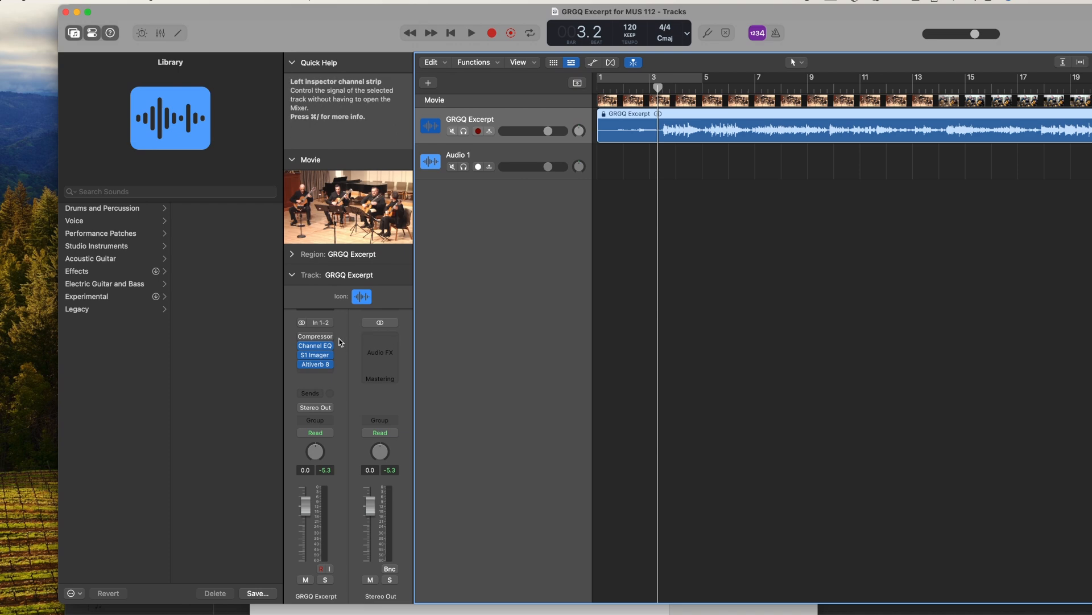
- Open the Channel EQ on the GRGQ Excerpt track to examine its curve, and close it
mouse_move(303, 350)
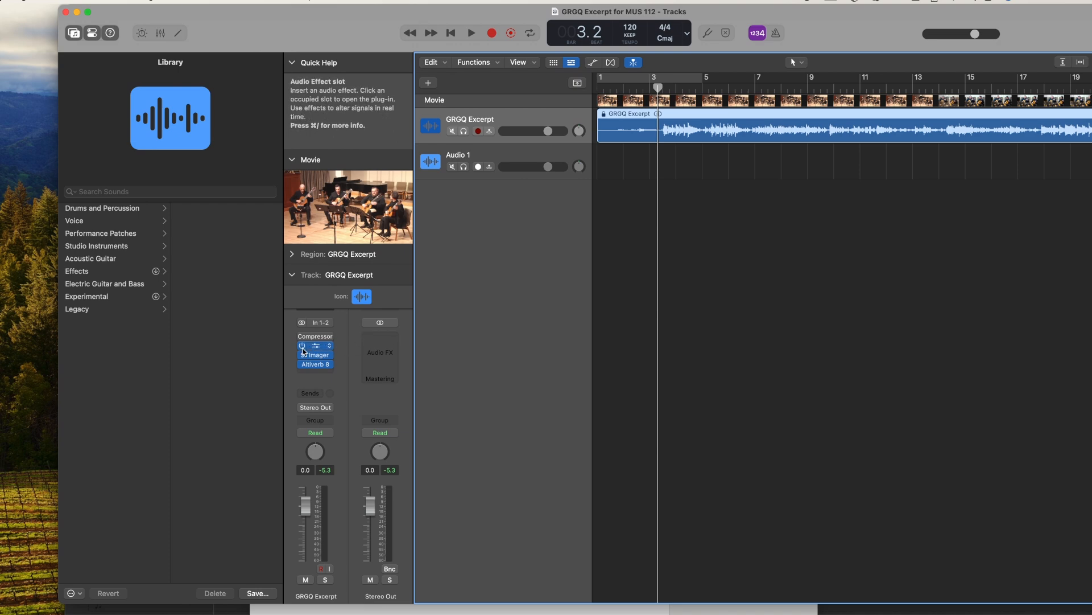
left_click(302, 356)
left_click(302, 365)
left_click(319, 347)
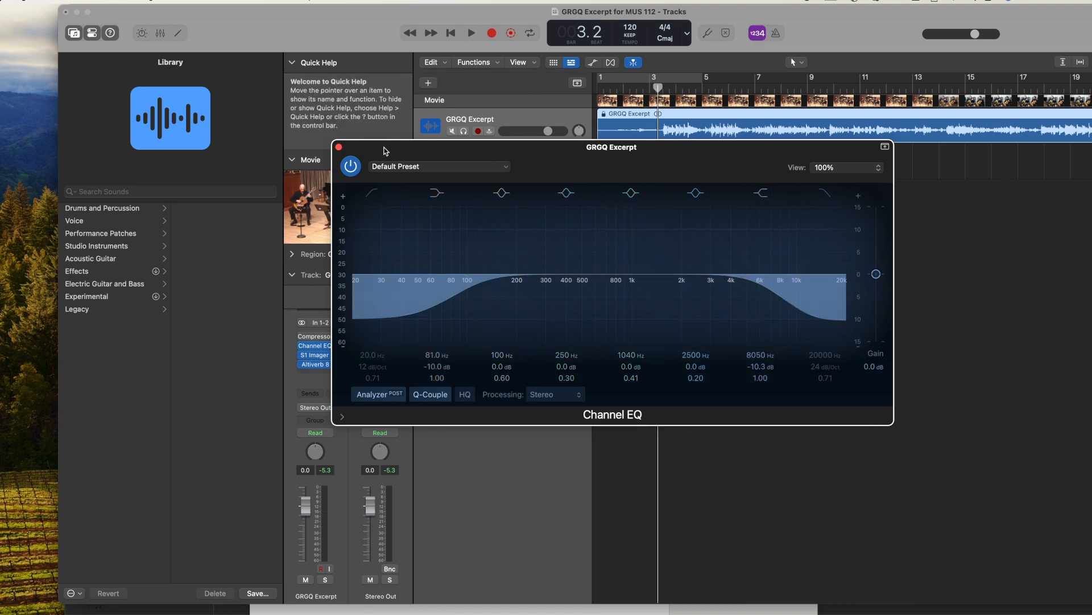
left_click(339, 148)
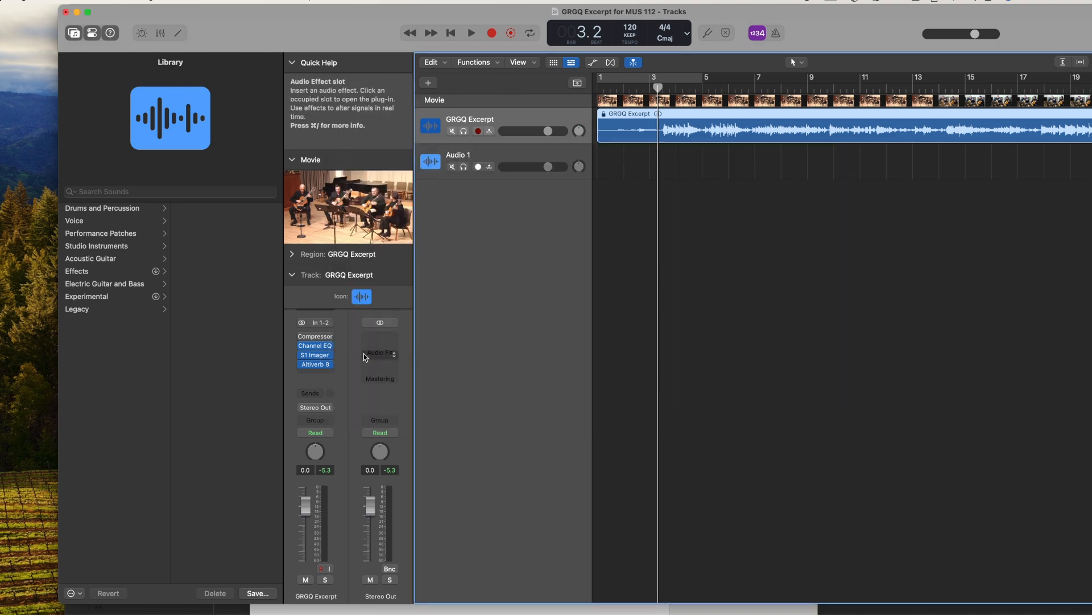
- Set the S1 Imager's stereo width on the GRGQ Excerpt track to about 2.5, and view the Altiverb 8 reverb settings
left_click(325, 356)
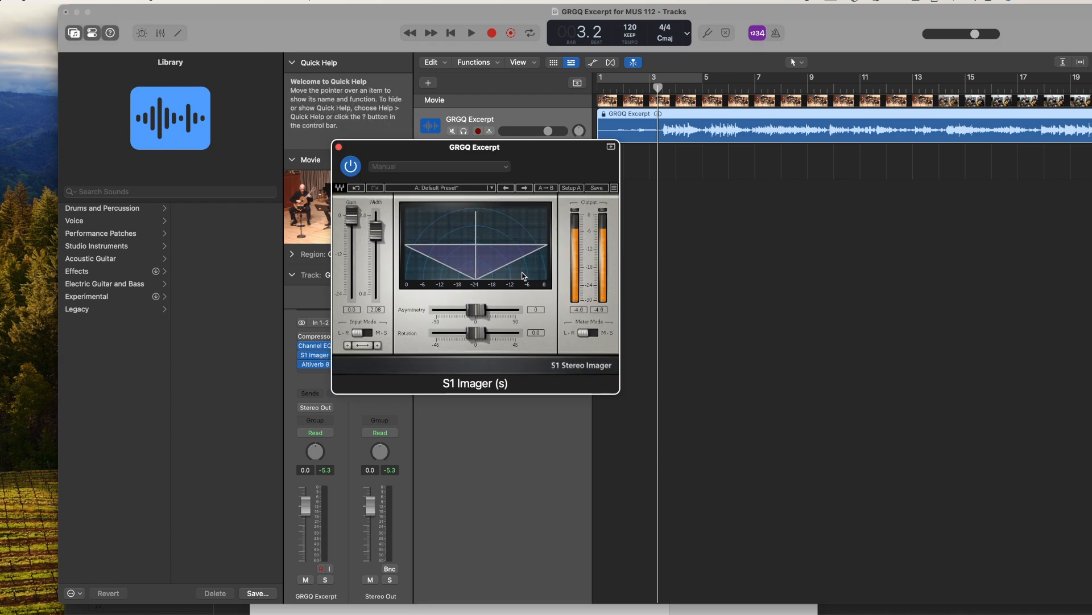
left_click_drag(379, 230, 376, 236)
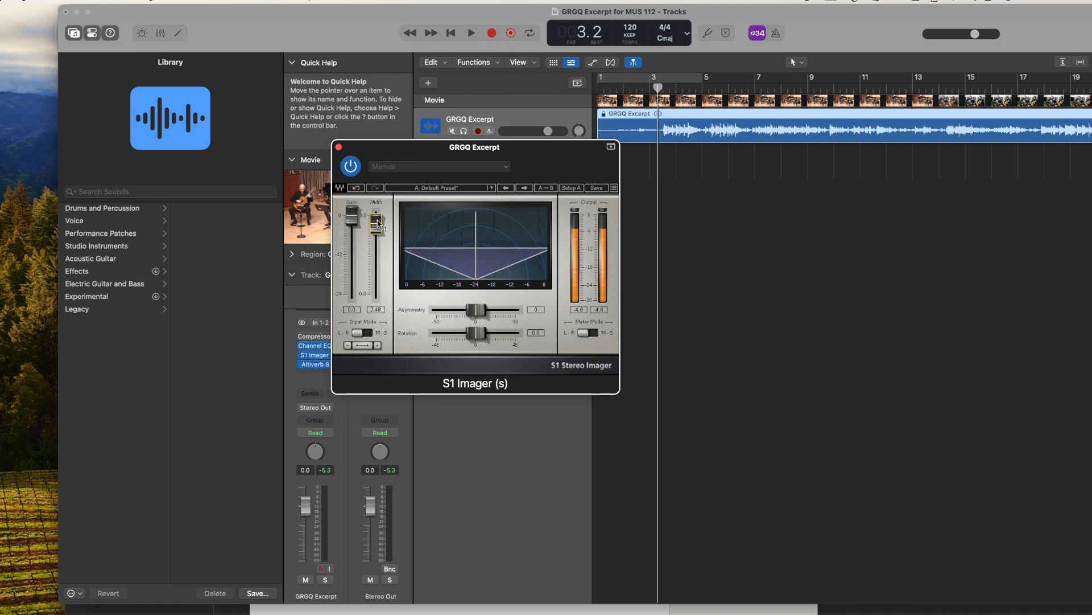
left_click(339, 147)
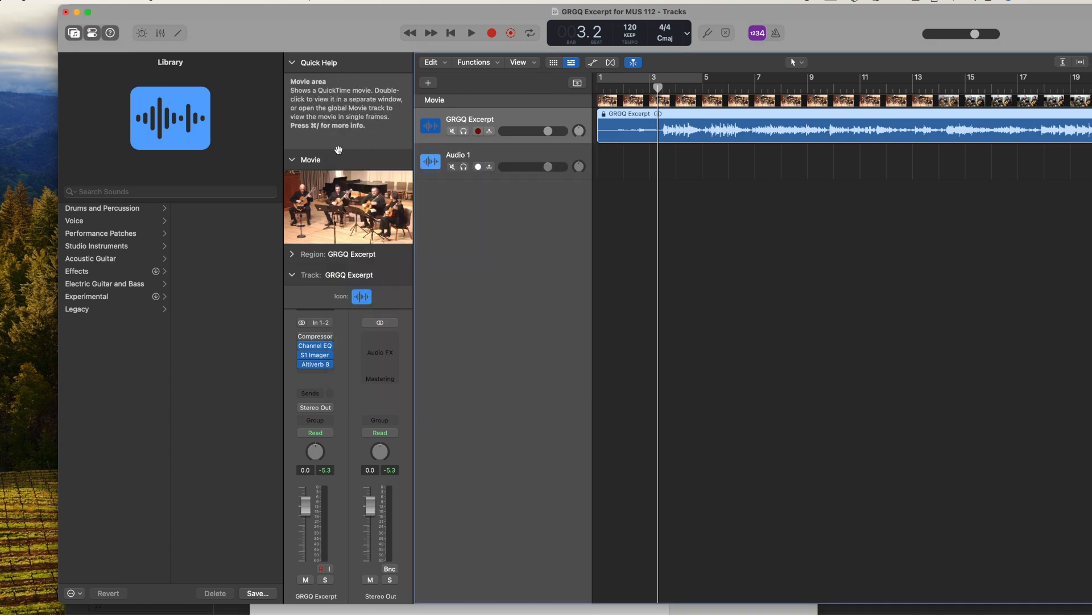
left_click(317, 366)
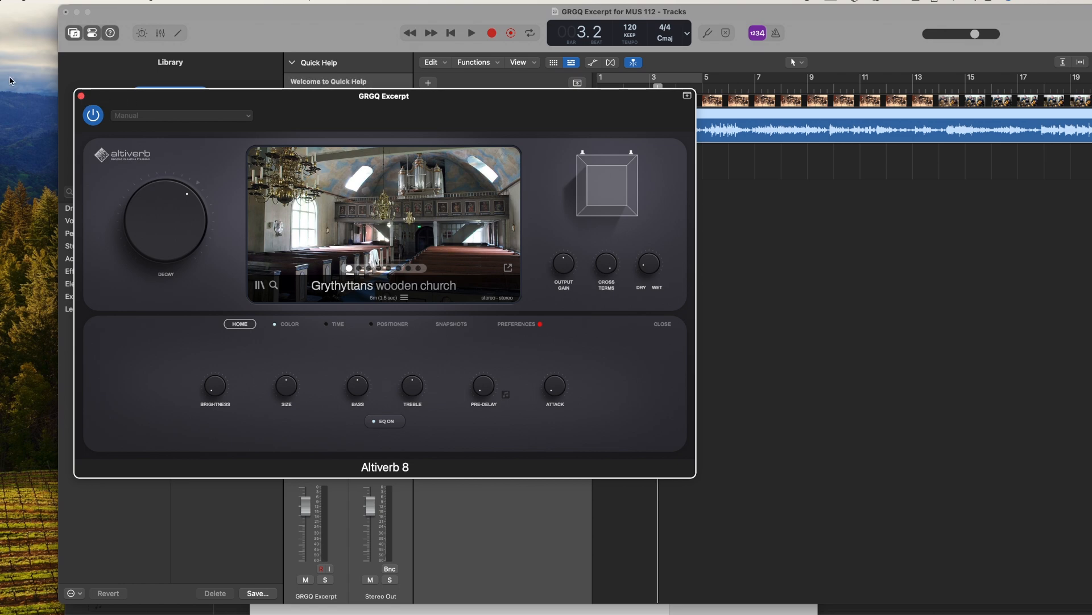
left_click(81, 95)
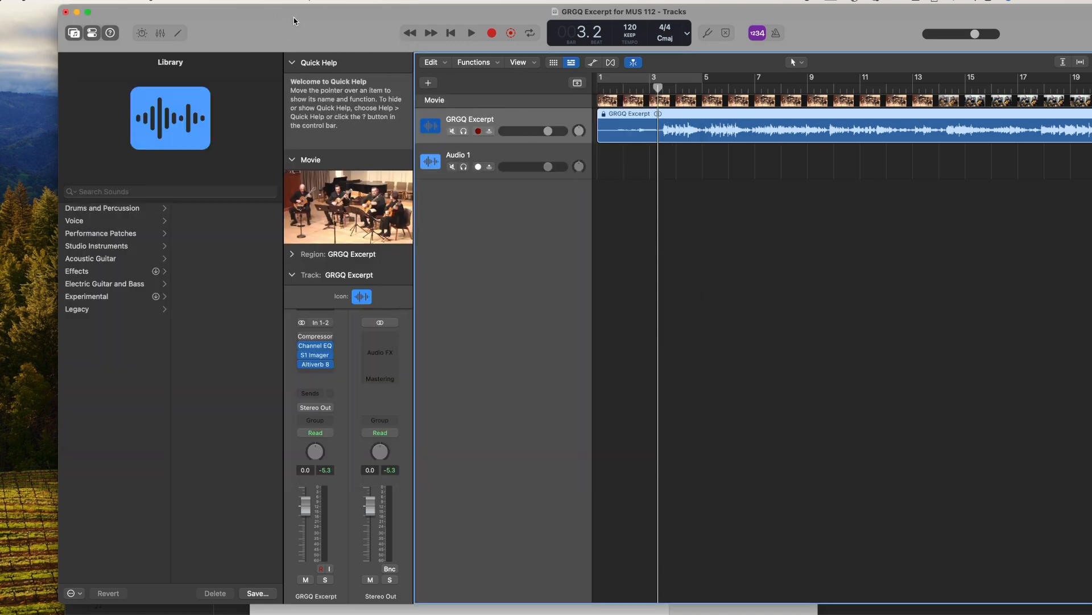
- Start bouncing the project to PCM and MP3 as Finale GRGQ in the iMovie Project folder, and cancel before bouncing
left_click_drag(293, 21, 405, 40)
left_click(68, 0)
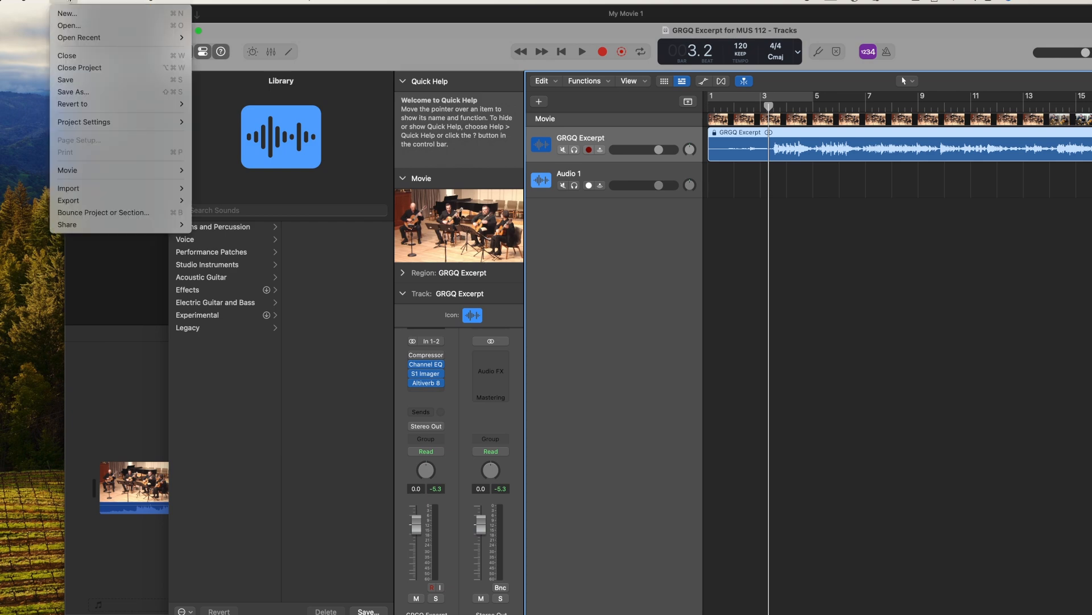
left_click(89, 214)
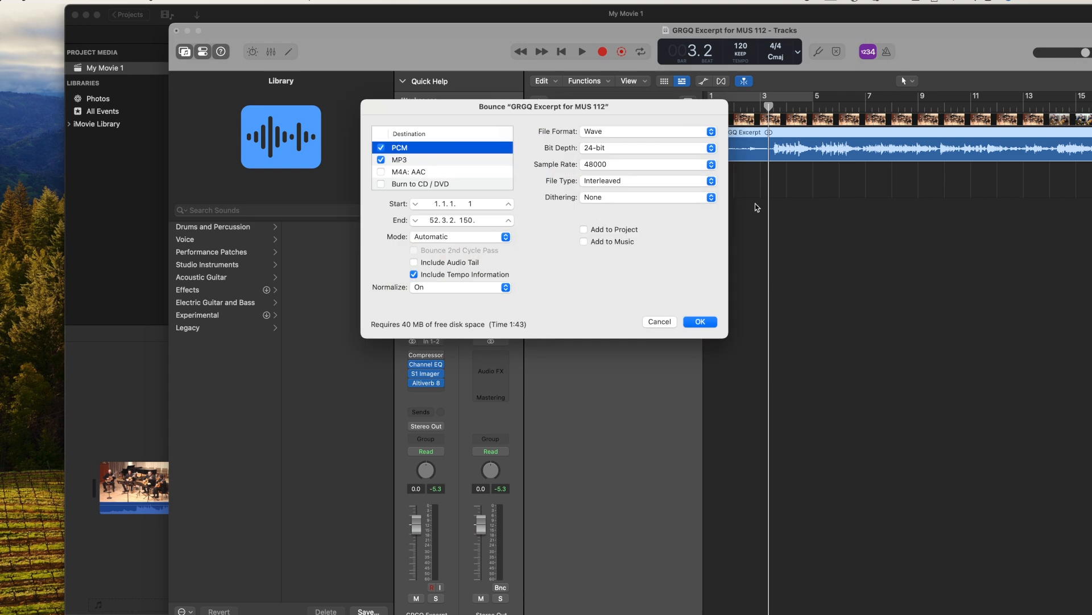
left_click(701, 323)
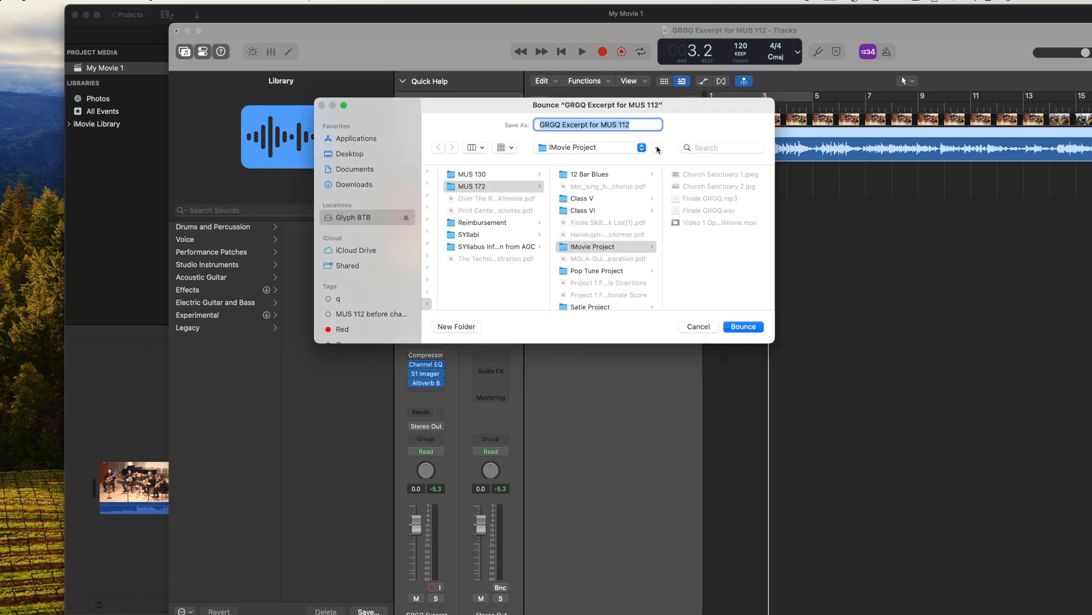
scroll(461, 190, "left", 3)
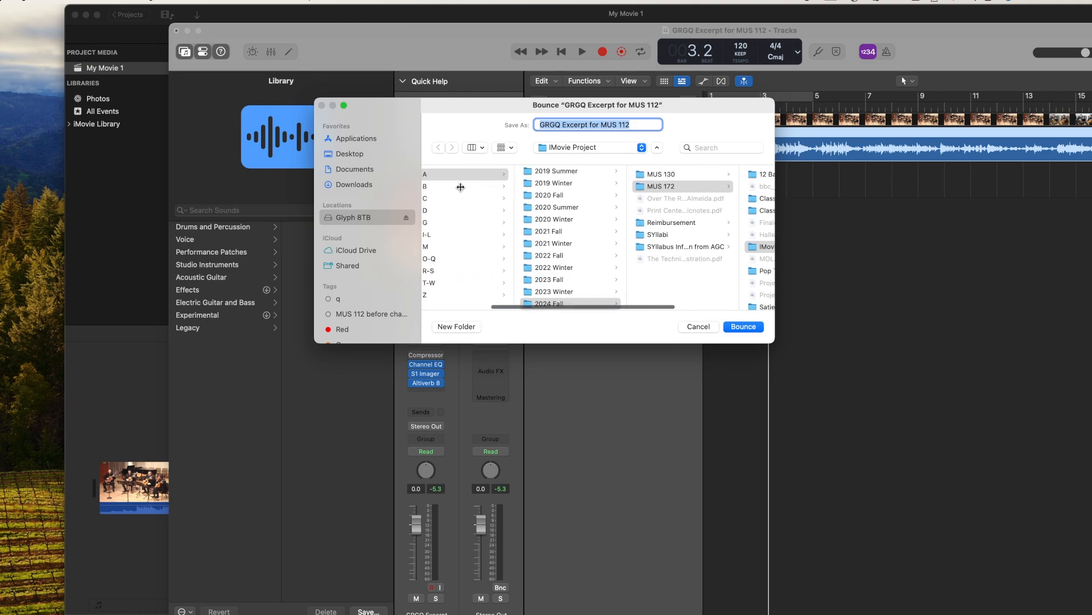
scroll(460, 188, "right", 3)
scroll(461, 187, "left", 2)
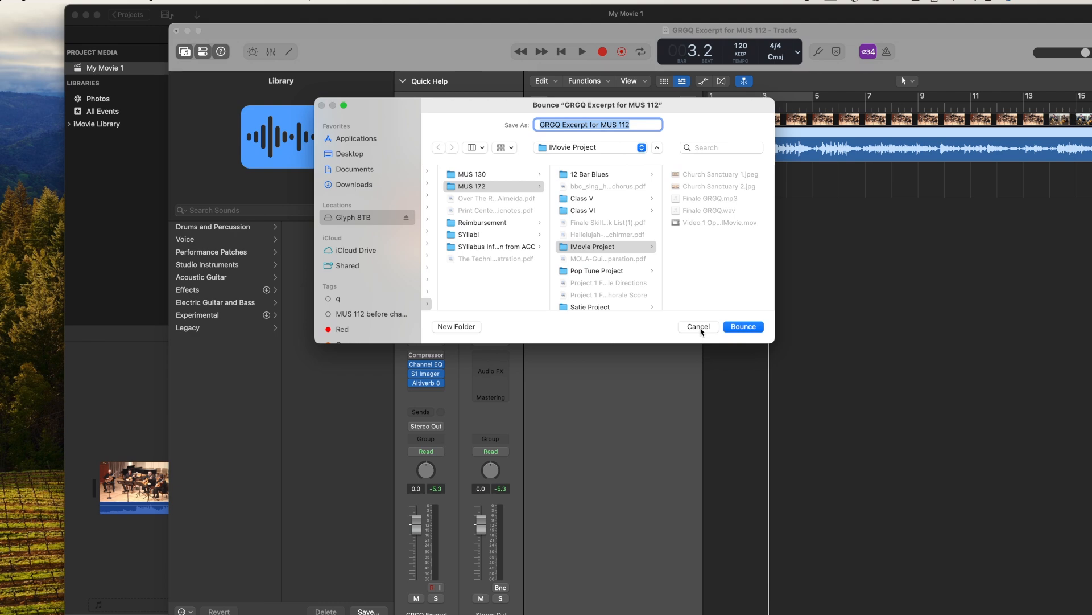
left_click(715, 198)
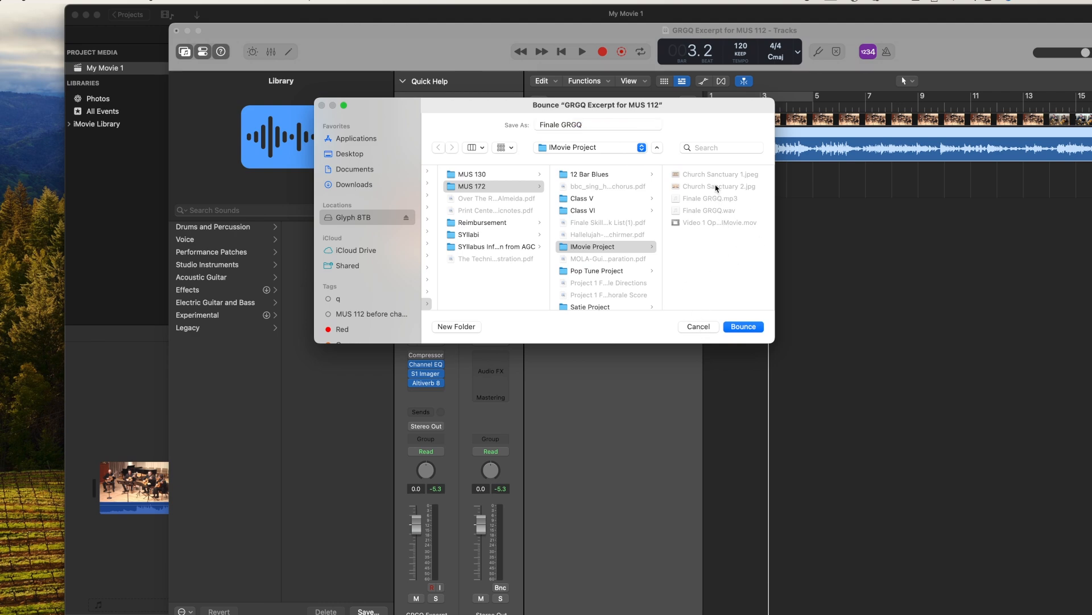
left_click(700, 327)
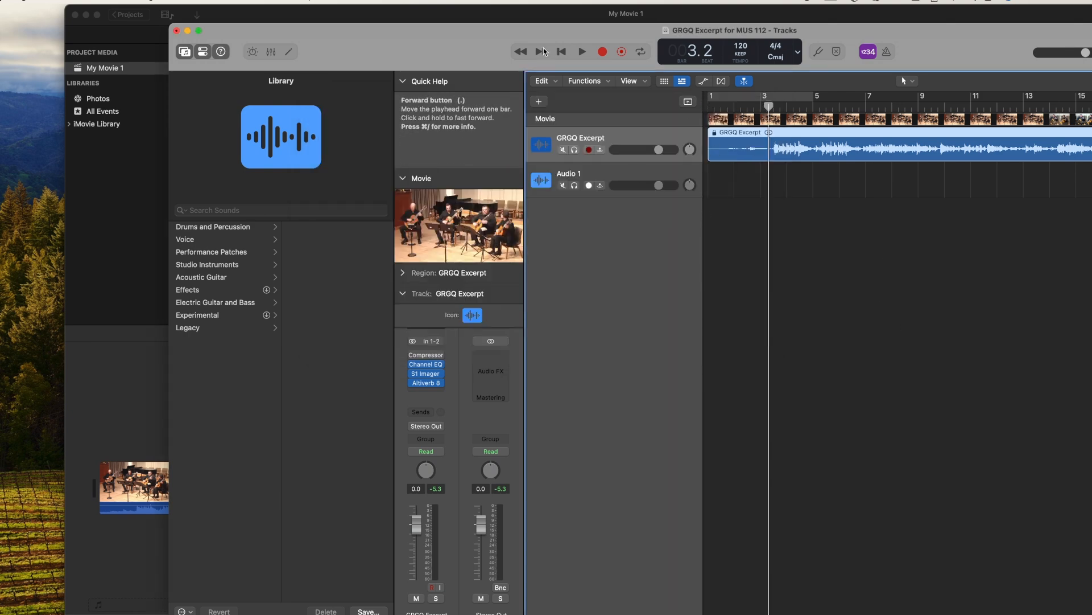
- Switch to iMovie with the My Movie 1 project and reposition its window on the screen
key("super+Tab")
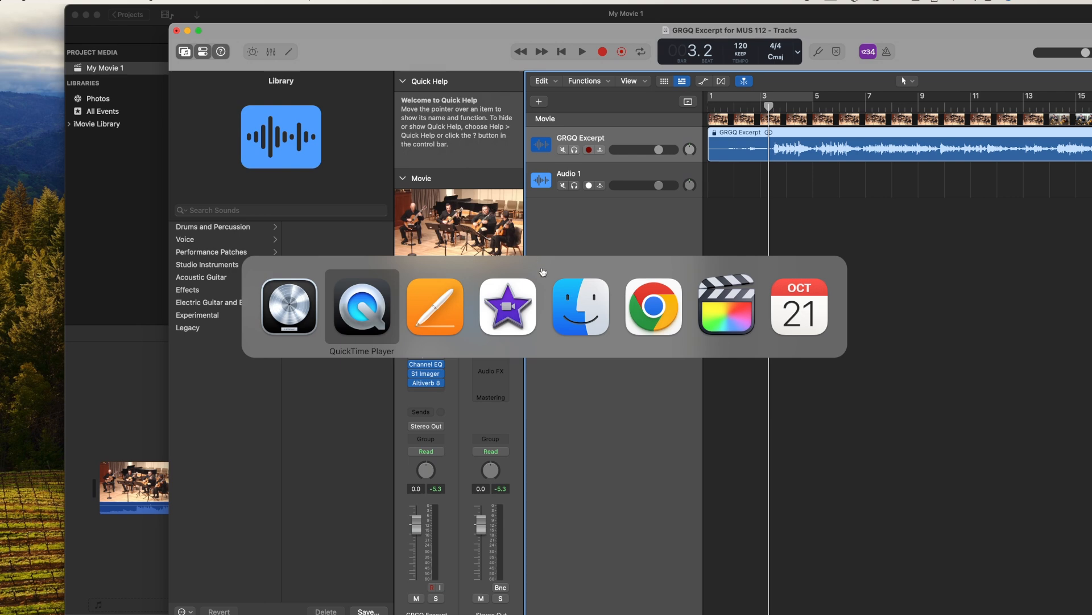
left_click(523, 295)
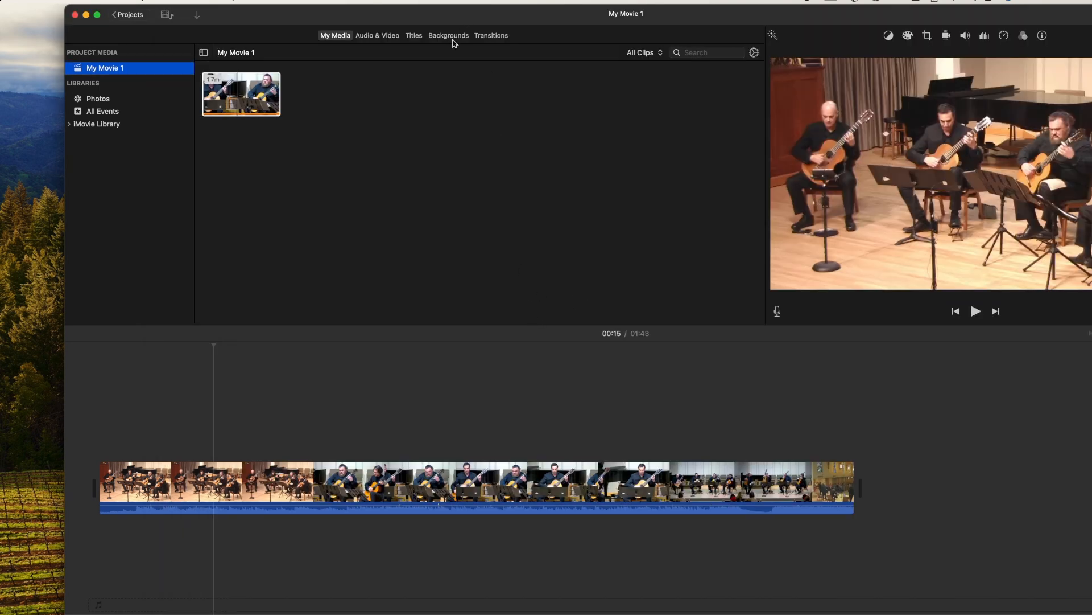
left_click_drag(455, 20, 510, 21)
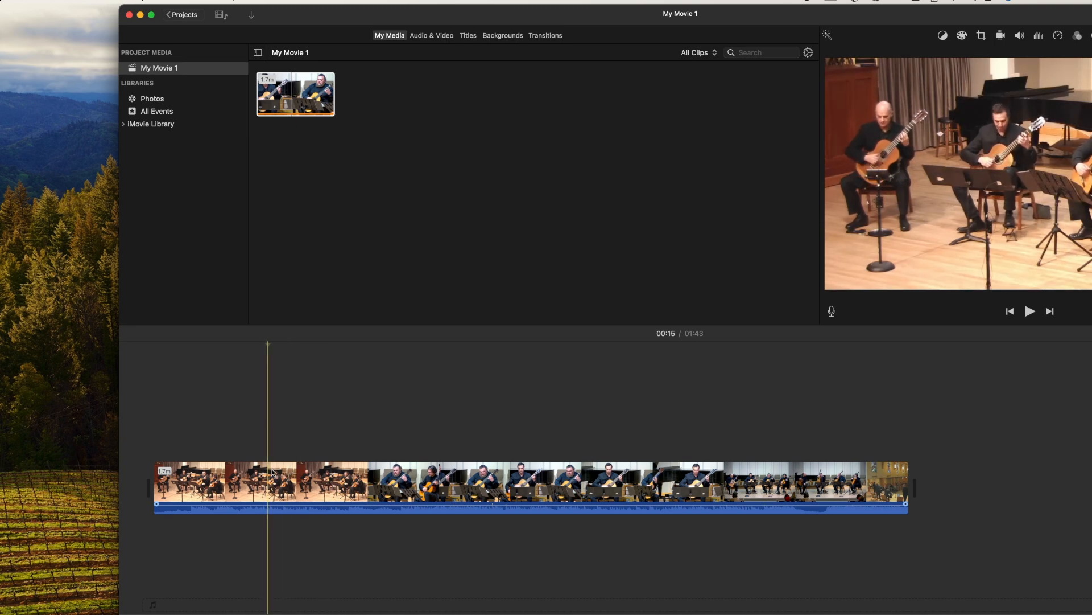
- Import Finale GRGQ.wav into the project media from J Drive from GRCC > A > 2024 Fall > MUS 172 > iMovie Project on Glyph 8TB
left_click(254, 17)
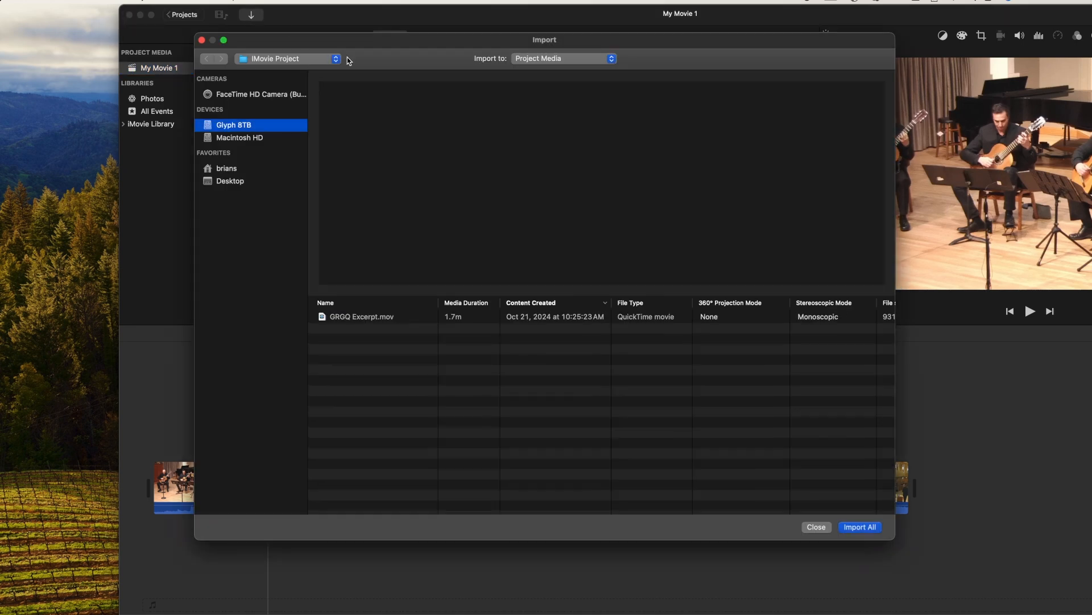
left_click(300, 60)
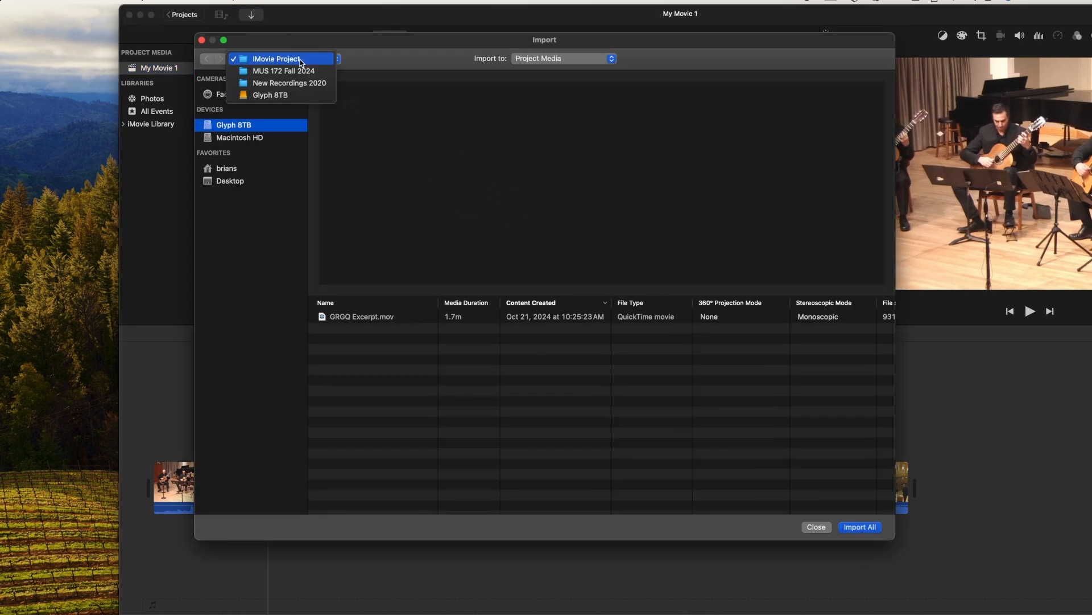
left_click(286, 95)
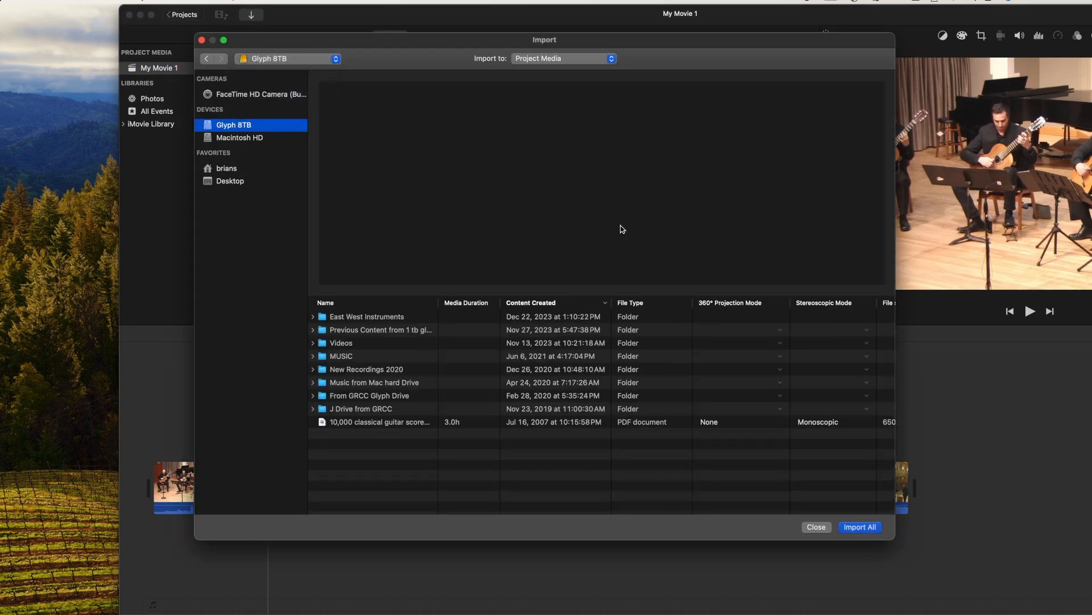
double_click(367, 410)
double_click(343, 330)
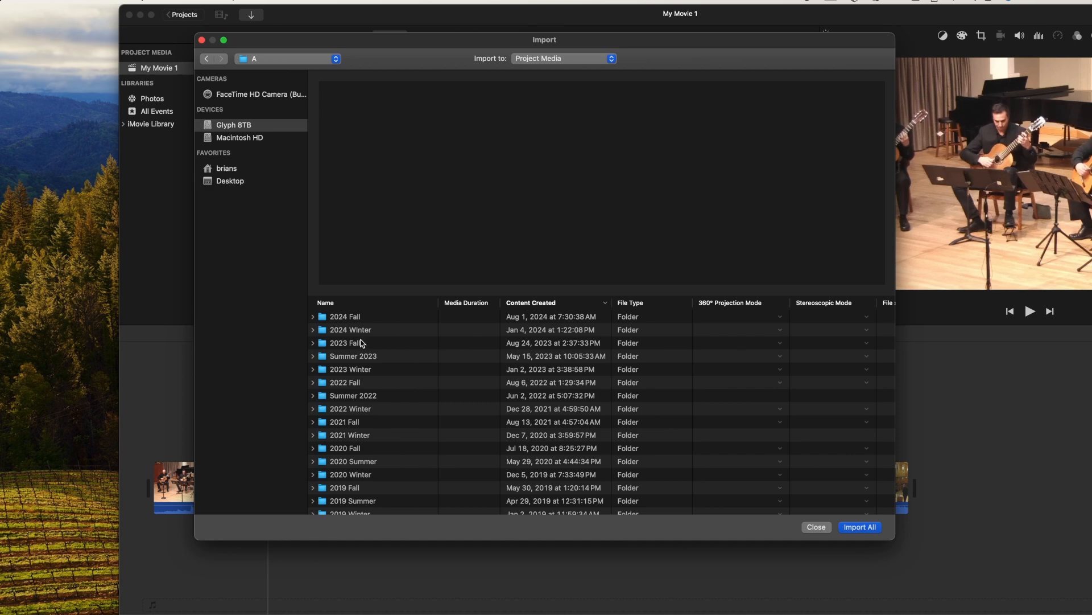
double_click(364, 317)
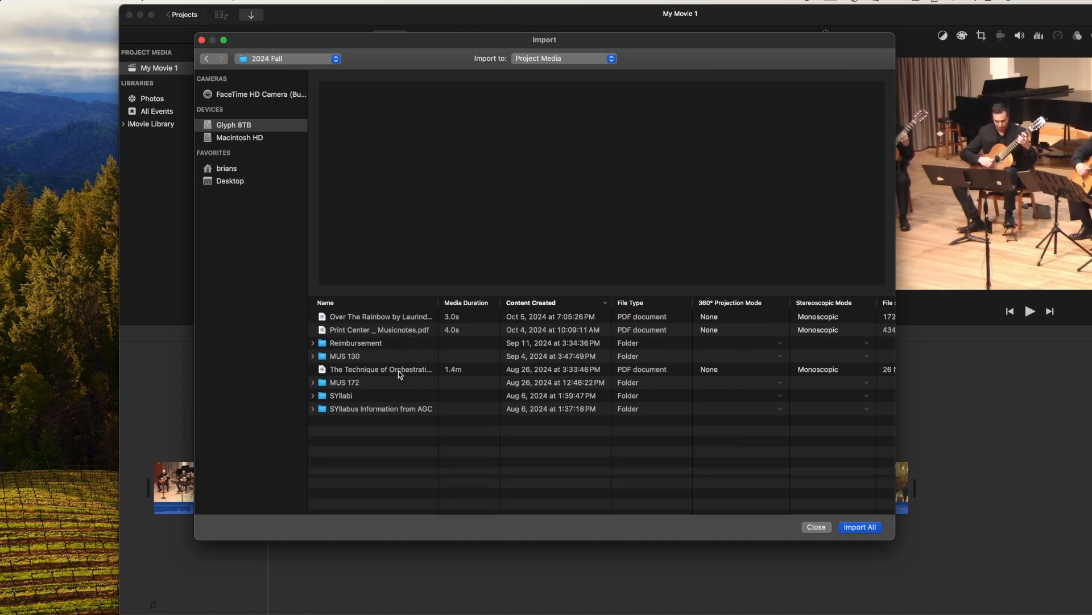
double_click(369, 383)
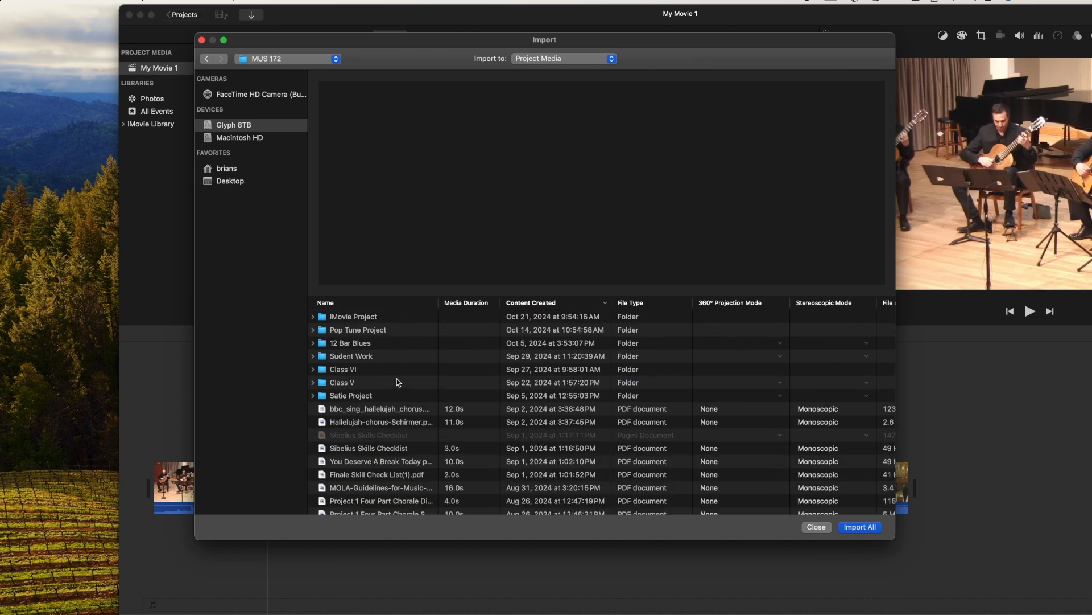
double_click(370, 318)
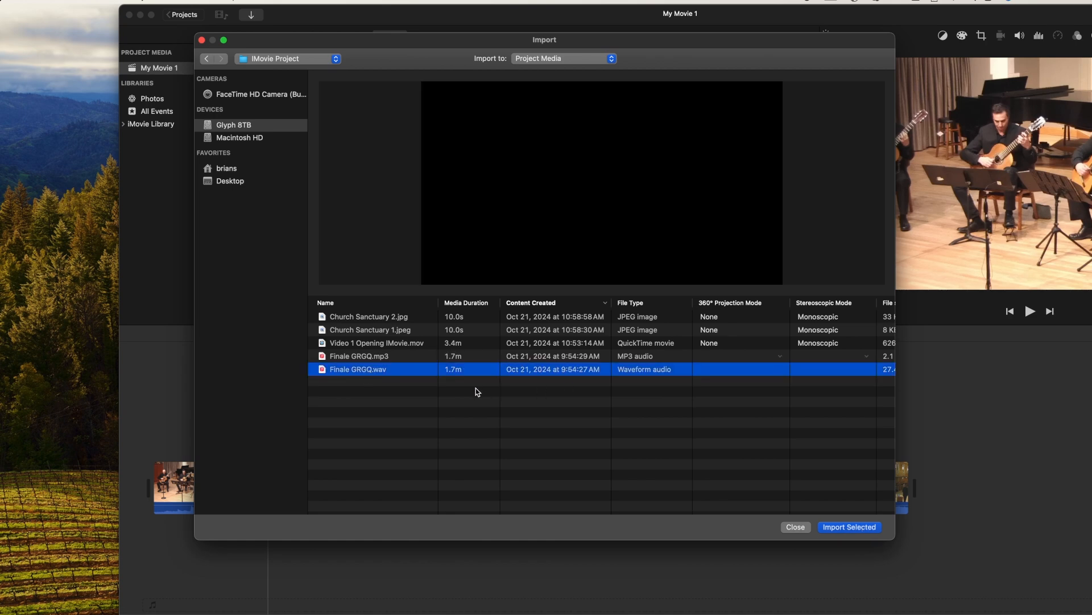
left_click(846, 526)
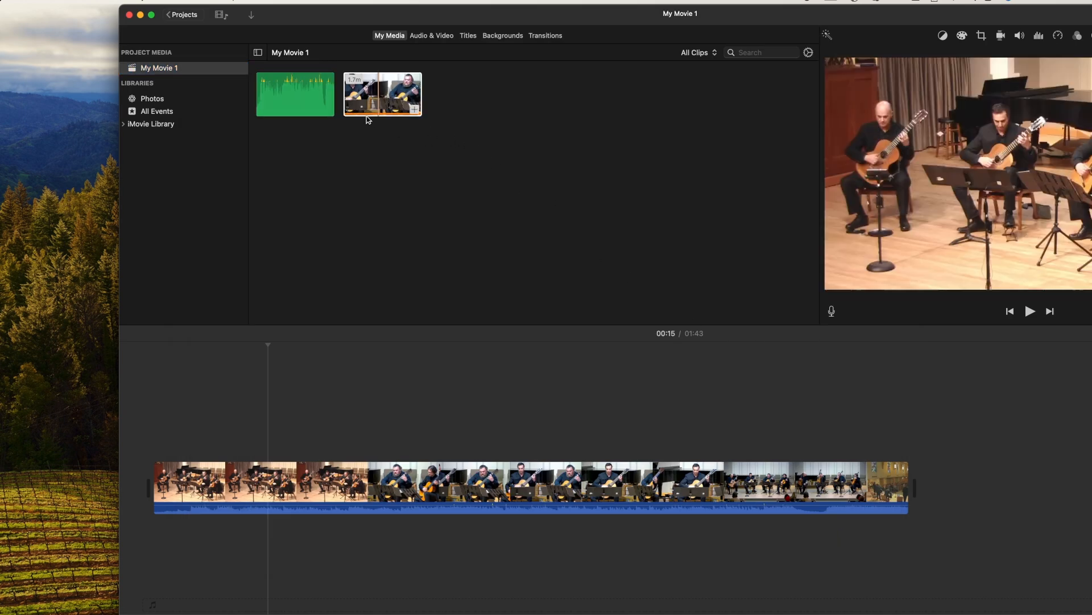
- Place the Finale GRGQ audio beneath the movie clip, aligned with the start of the timeline
left_click_drag(305, 97, 157, 541)
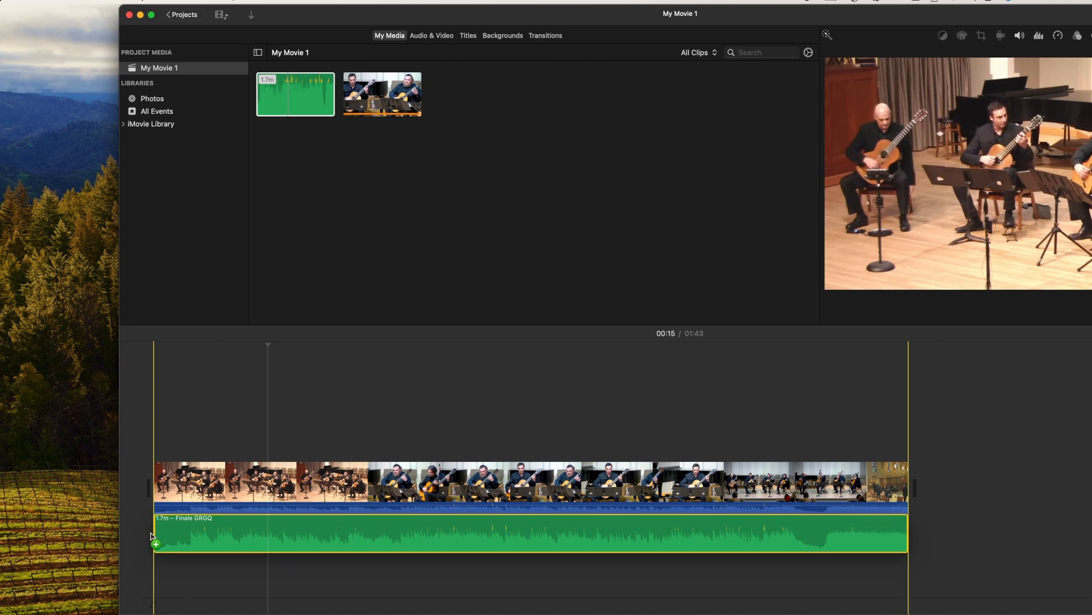
left_click(180, 472)
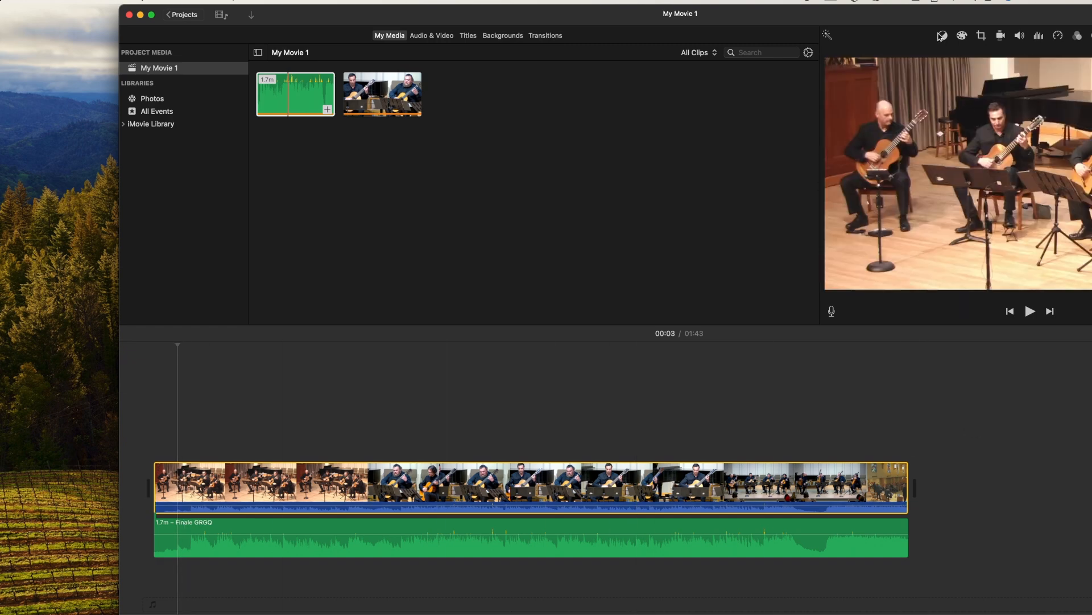
- Zoom the timeline fully in and play the opening to compare the original audio with the Finale GRGQ audio
left_click_drag(917, 19, 659, 19)
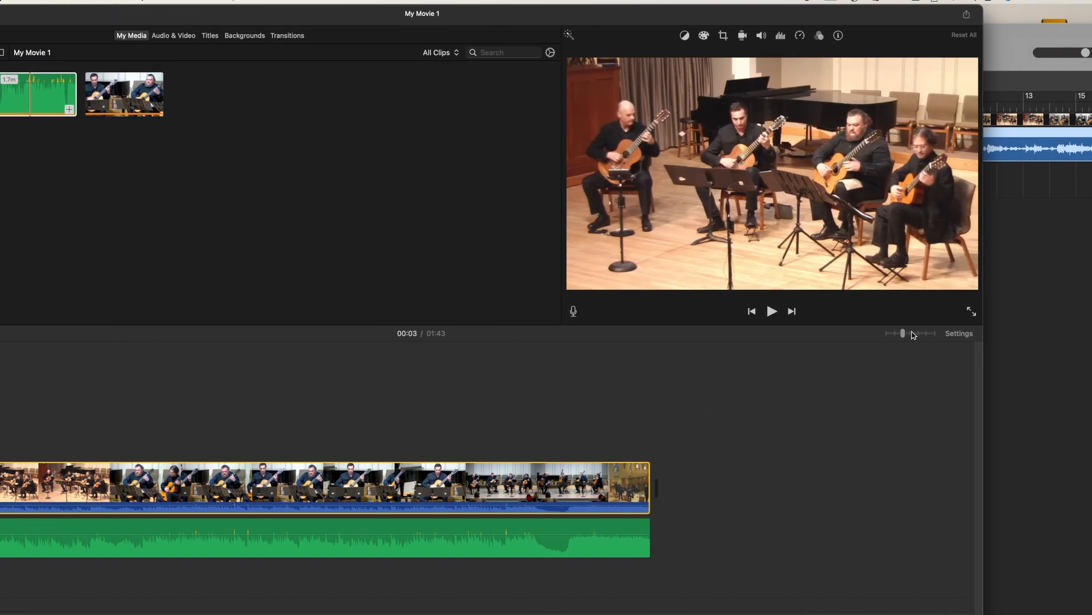
left_click_drag(907, 338, 934, 339)
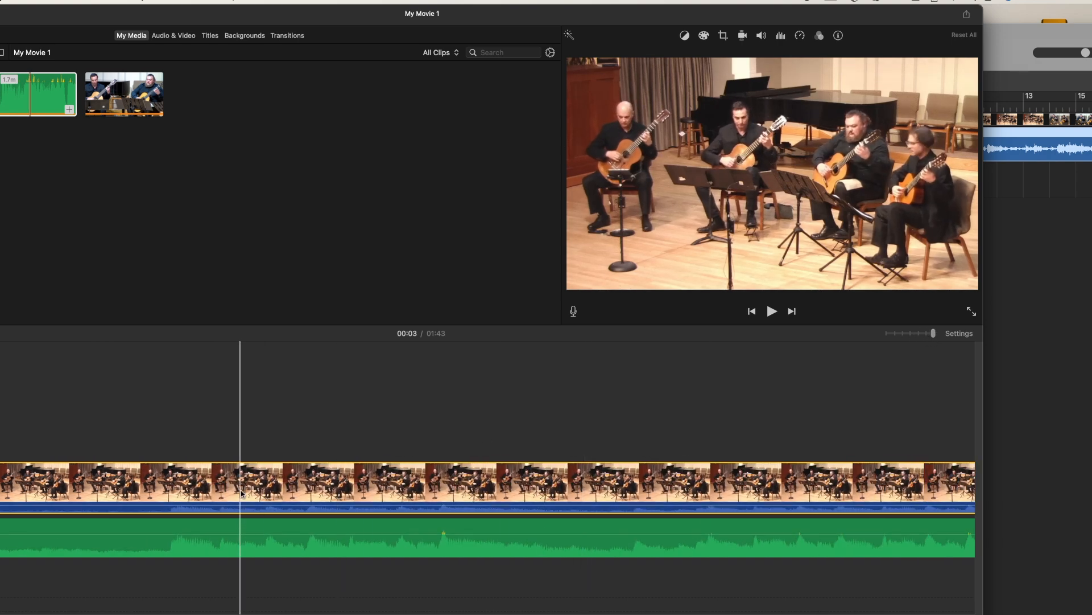
scroll(242, 493, "left", 4)
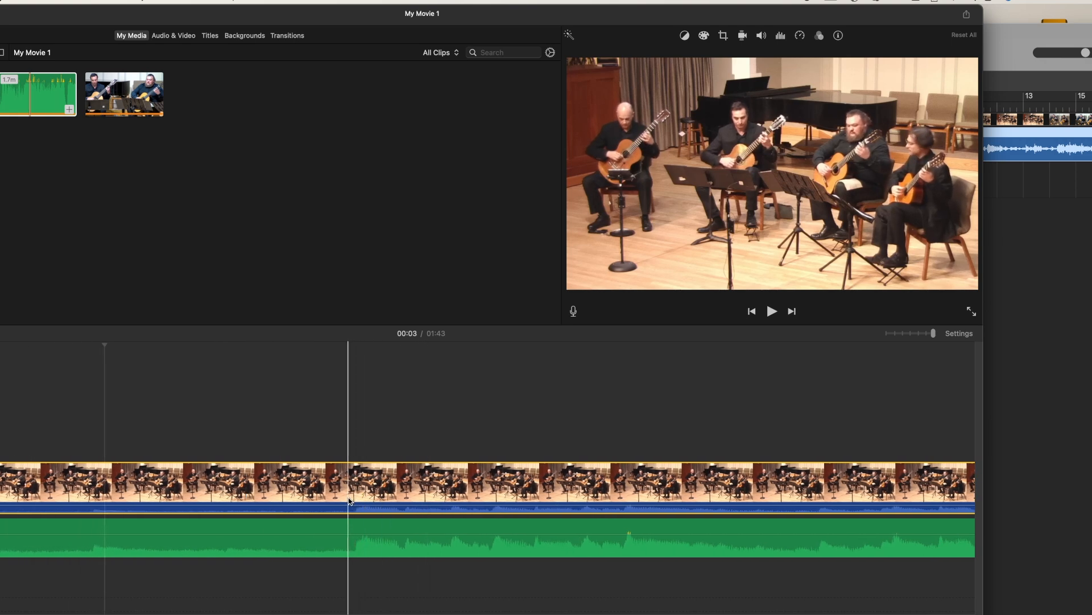
key("space")
key("space")
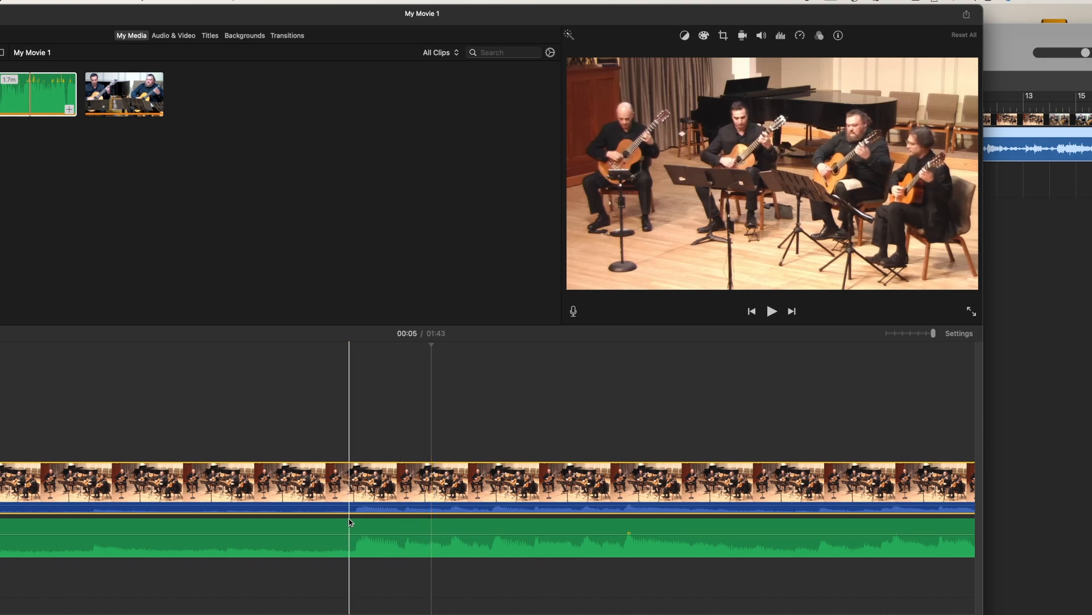
left_click(349, 519)
key("space")
key("space")
scroll(342, 512, "left", 10)
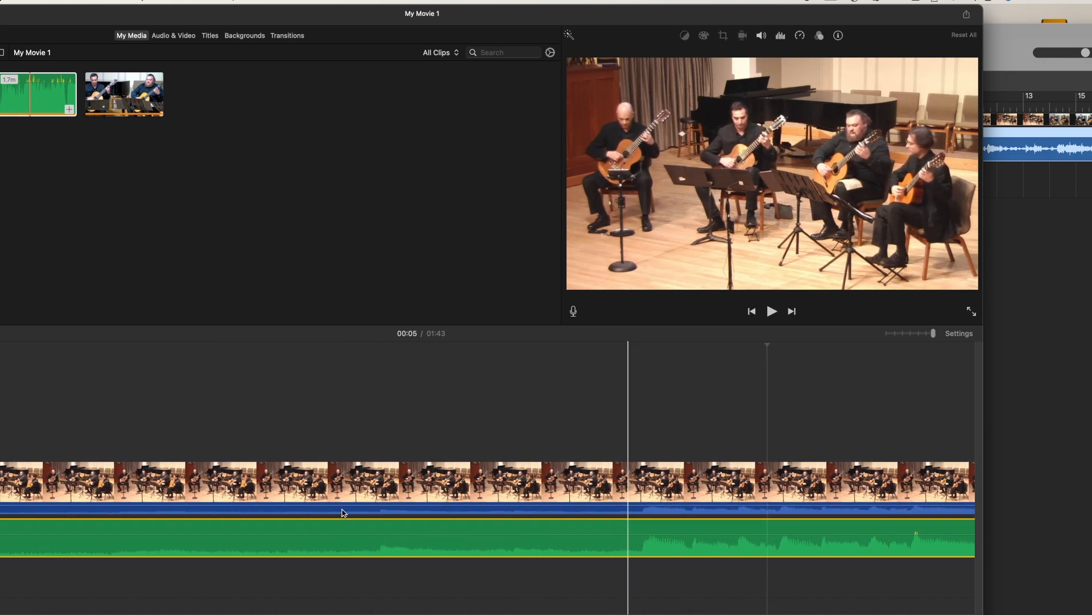
- Lower the Finale GRGQ clip's volume to zero and play the opening with only the movie's original audio
left_click_drag(375, 532, 378, 578)
left_click(388, 373)
key("space")
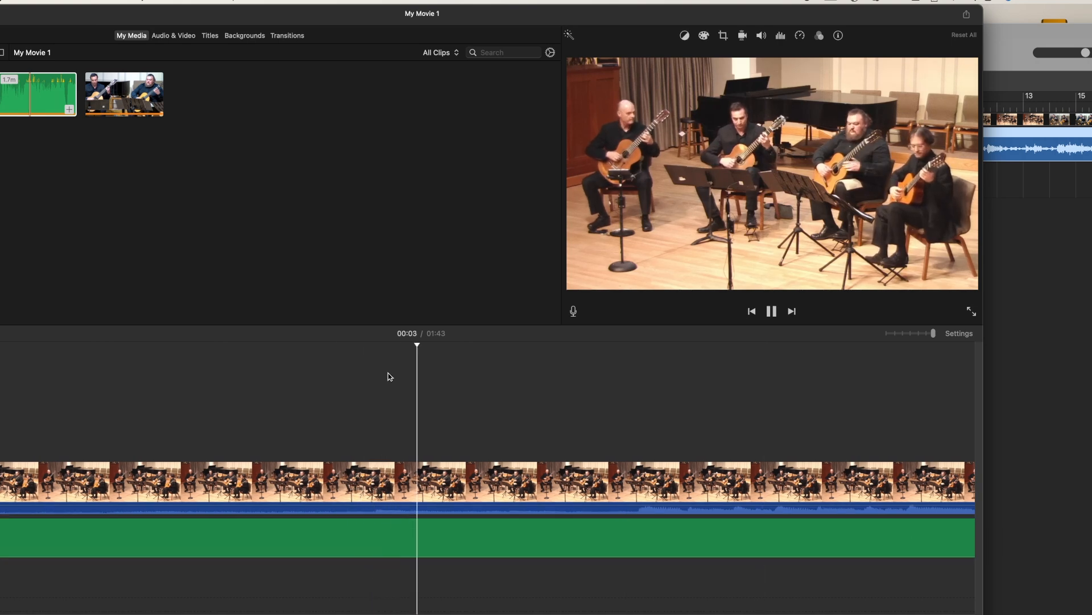
key("space")
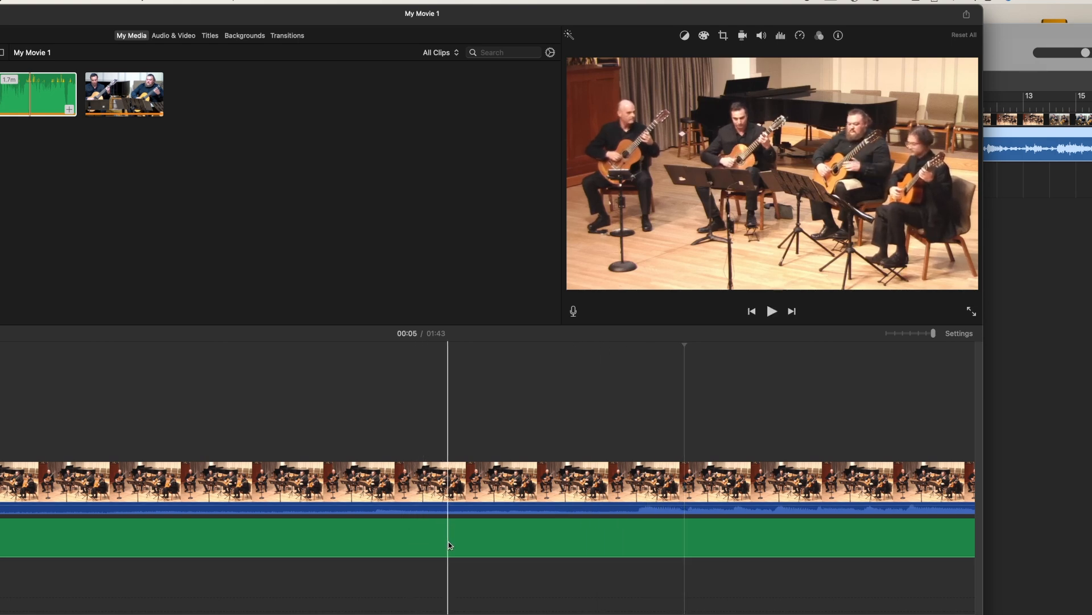
- Mute the movie clip's own audio, bring the Finale GRGQ volume back up without clipping, and play the opening
left_click_drag(452, 507, 453, 506)
left_click_drag(467, 554, 470, 527)
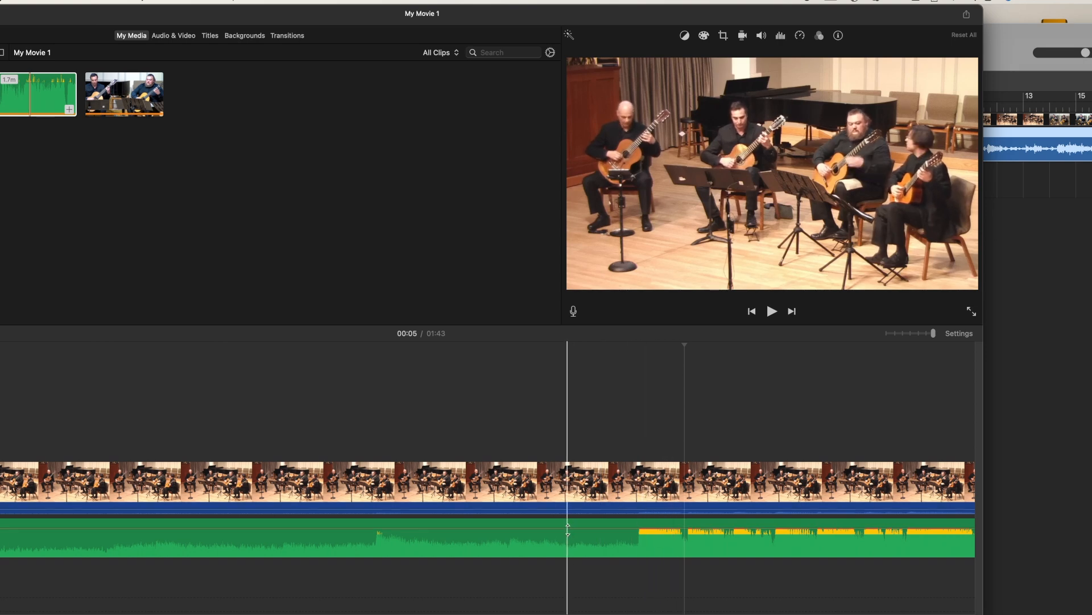
left_click_drag(568, 527, 568, 529)
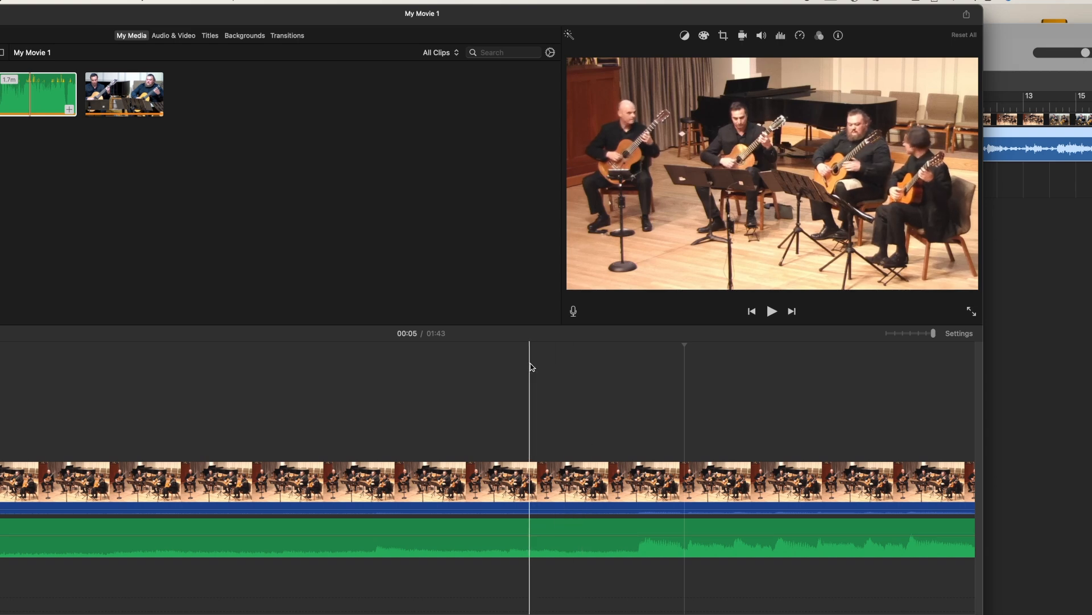
key("space")
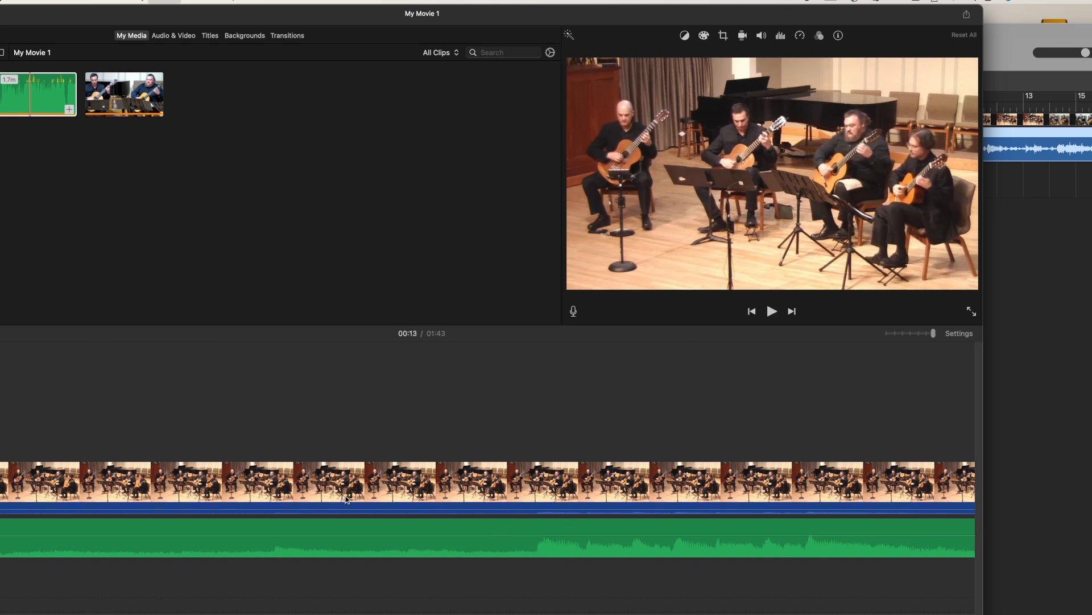
key("space")
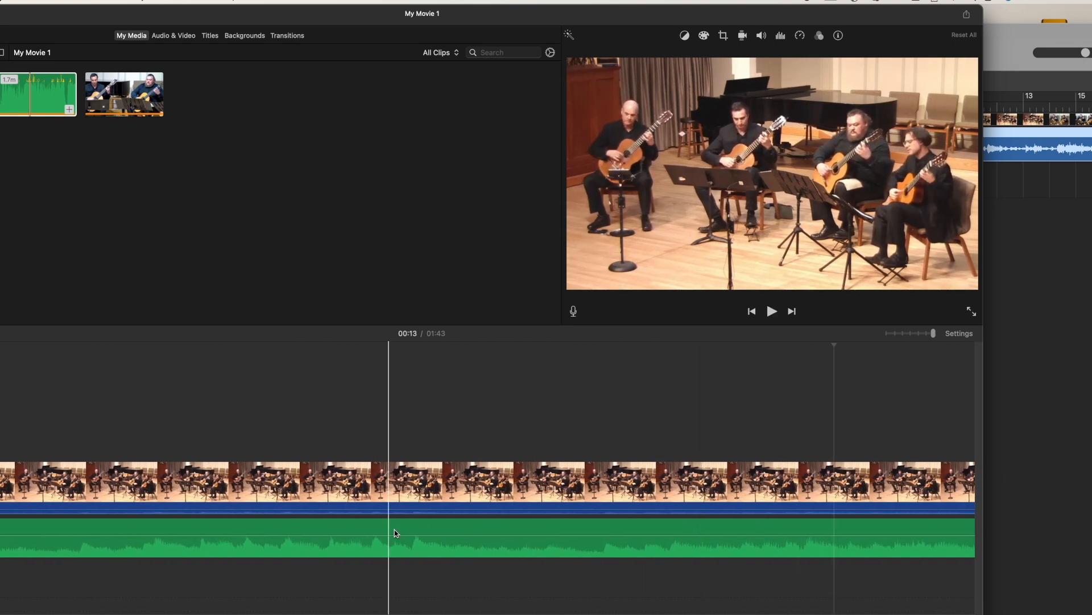
- Raise the movie clip's own audio slightly to compare its waveform with Finale GRGQ near the opening
left_click_drag(423, 510, 424, 511)
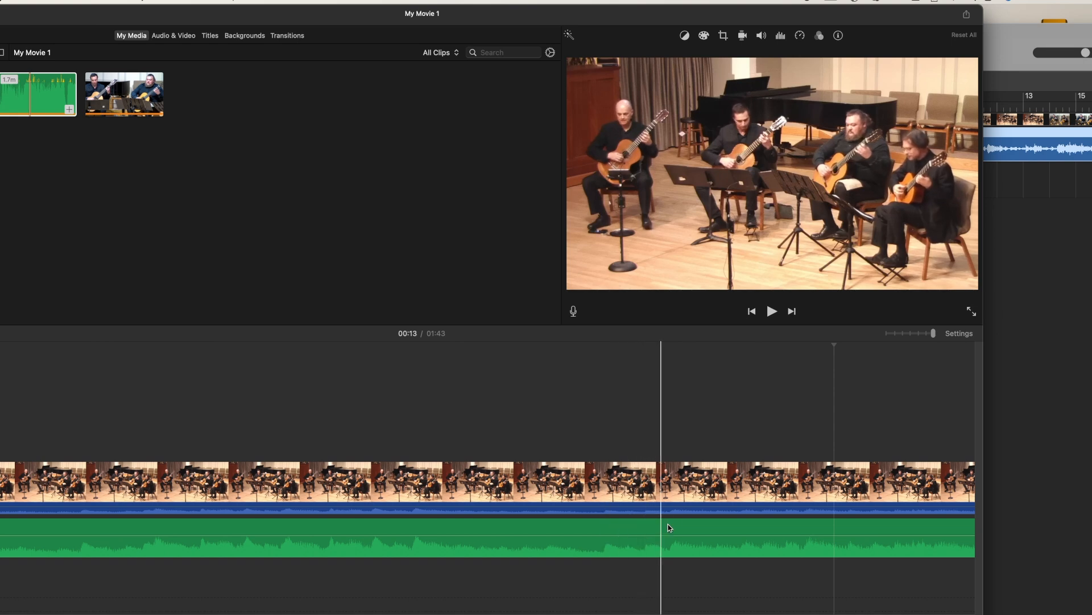
scroll(463, 519, "left", 2)
scroll(463, 519, "left", 5)
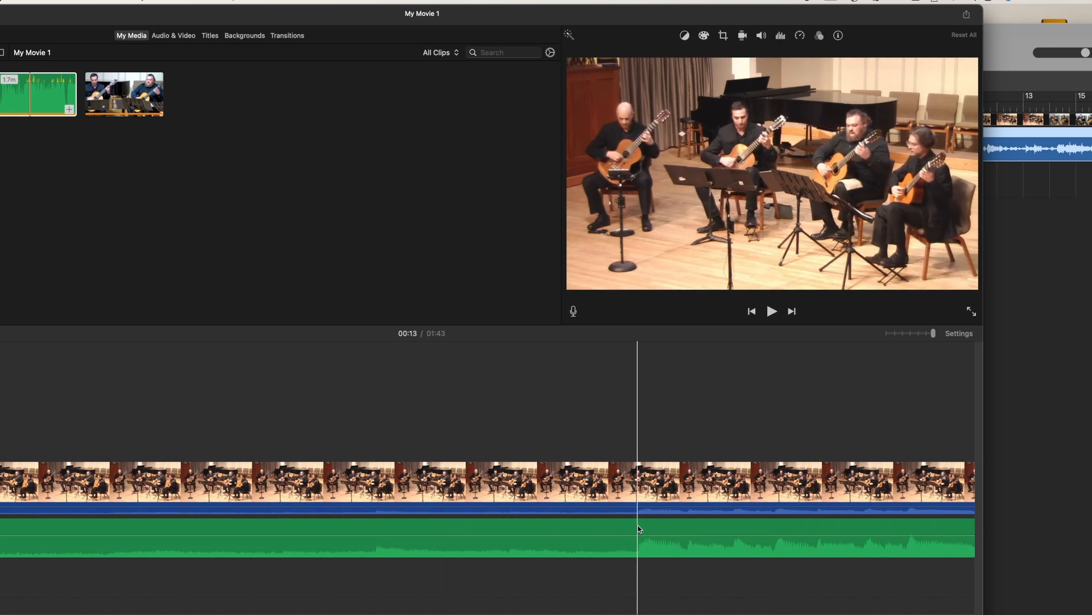
- Mute the movie clip's own audio again and play the opening with only the Finale GRGQ audio
left_click_drag(933, 333, 910, 331)
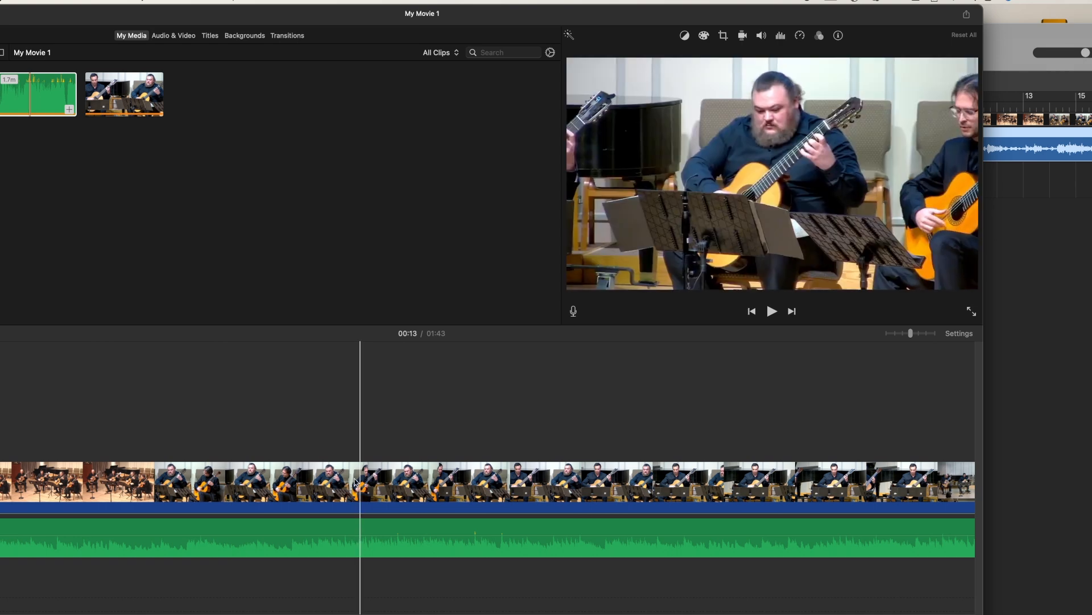
scroll(249, 407, "left", 5)
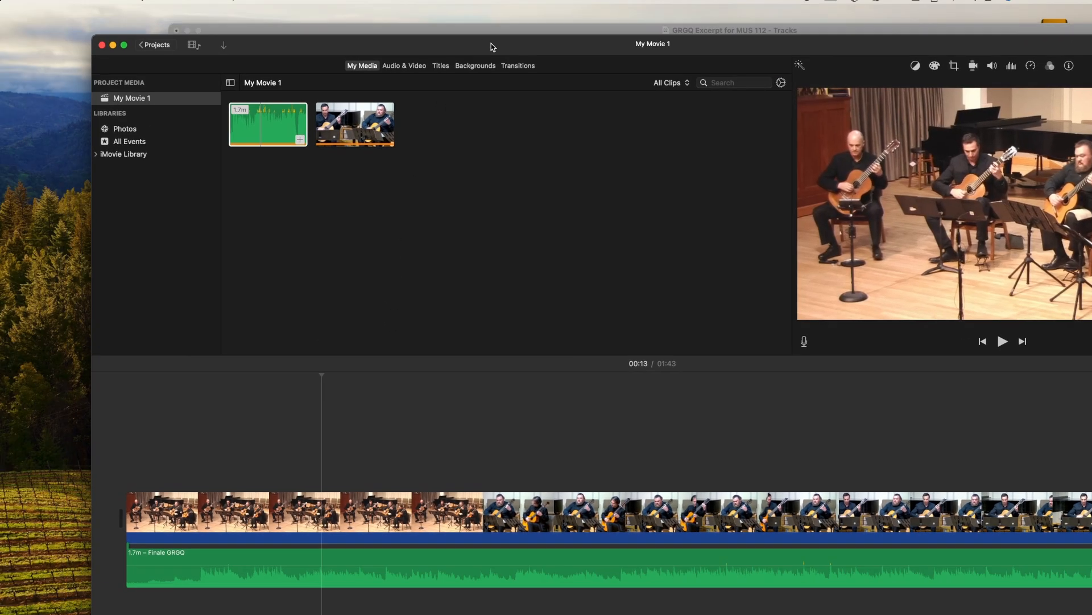
key("space")
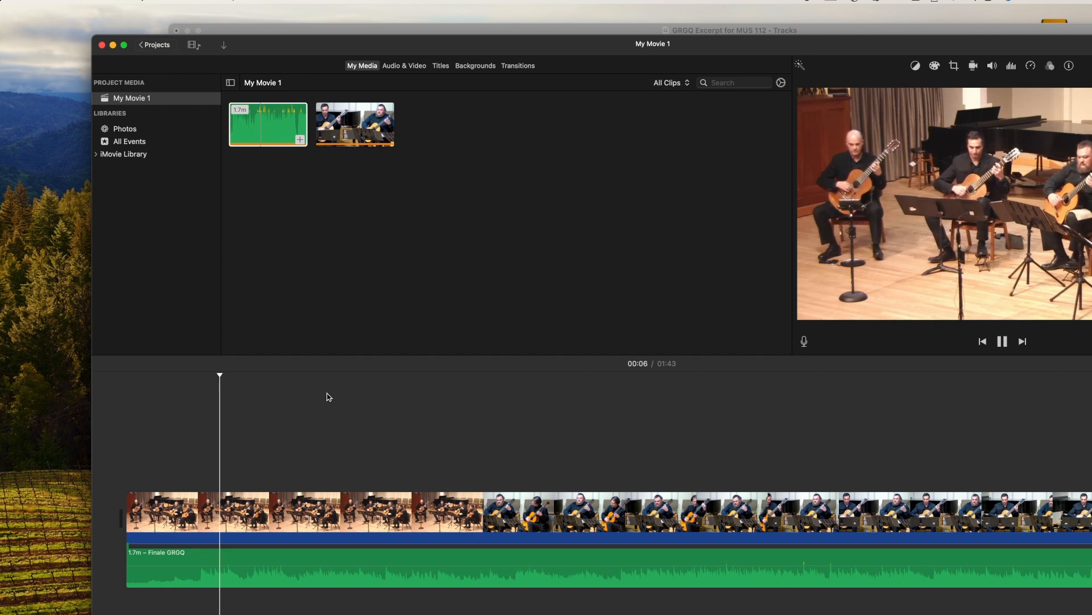
key("space")
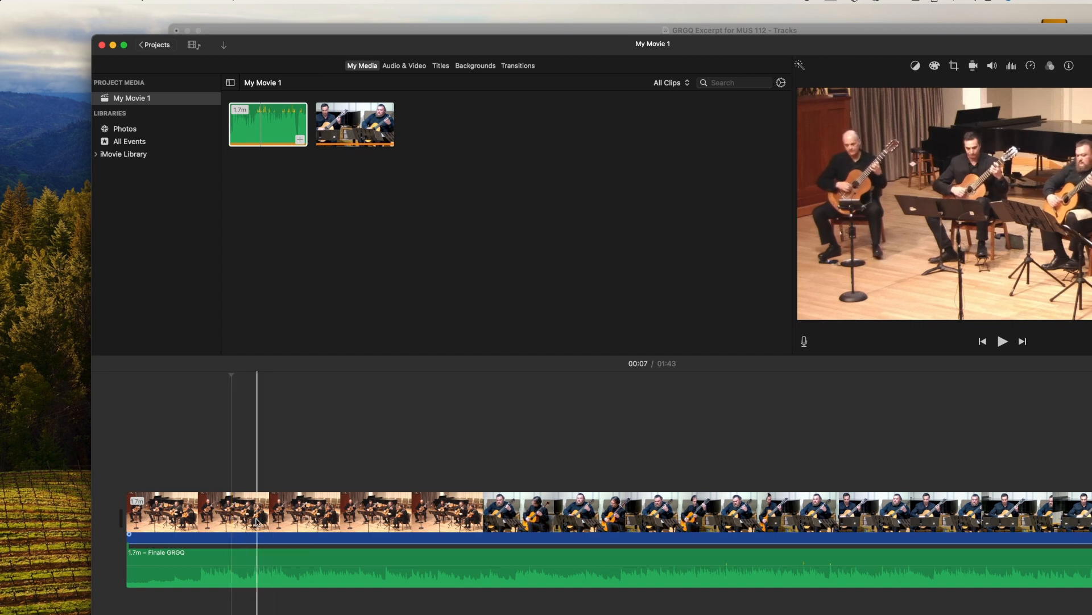
- Play the Finale GRGQ clip near its opening and inspect it against the movie clip along the whole timeline
left_click(192, 553)
key("space")
key("space")
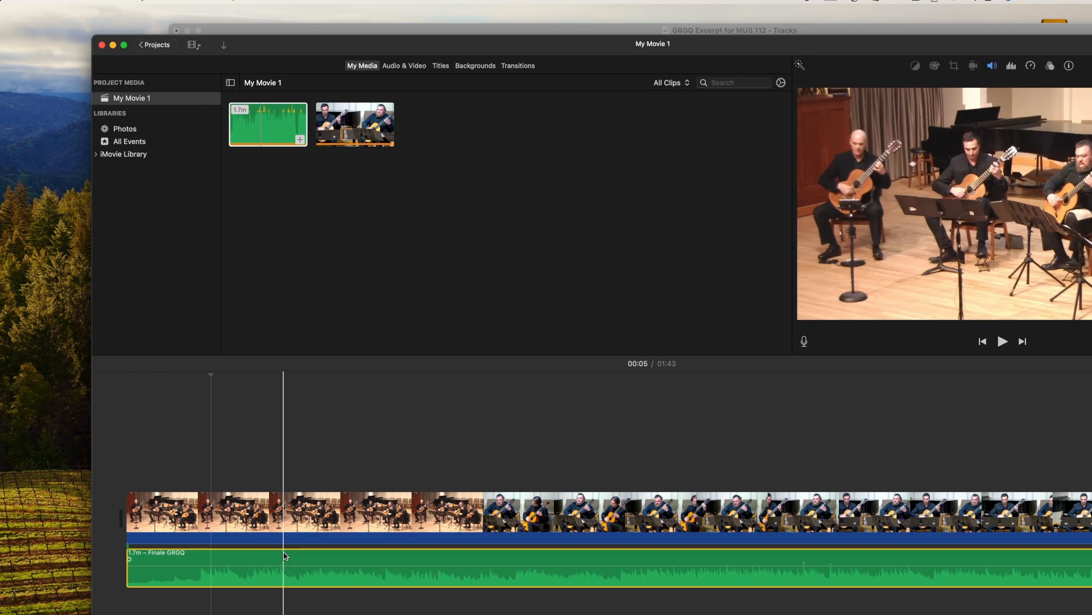
scroll(285, 556, "right", 15)
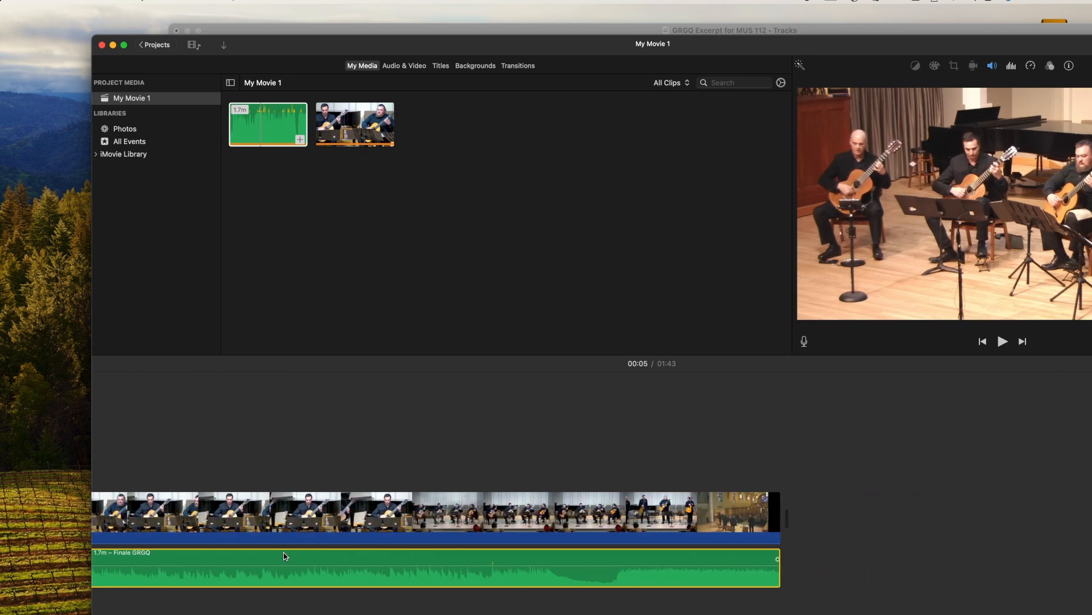
scroll(285, 556, "left", 15)
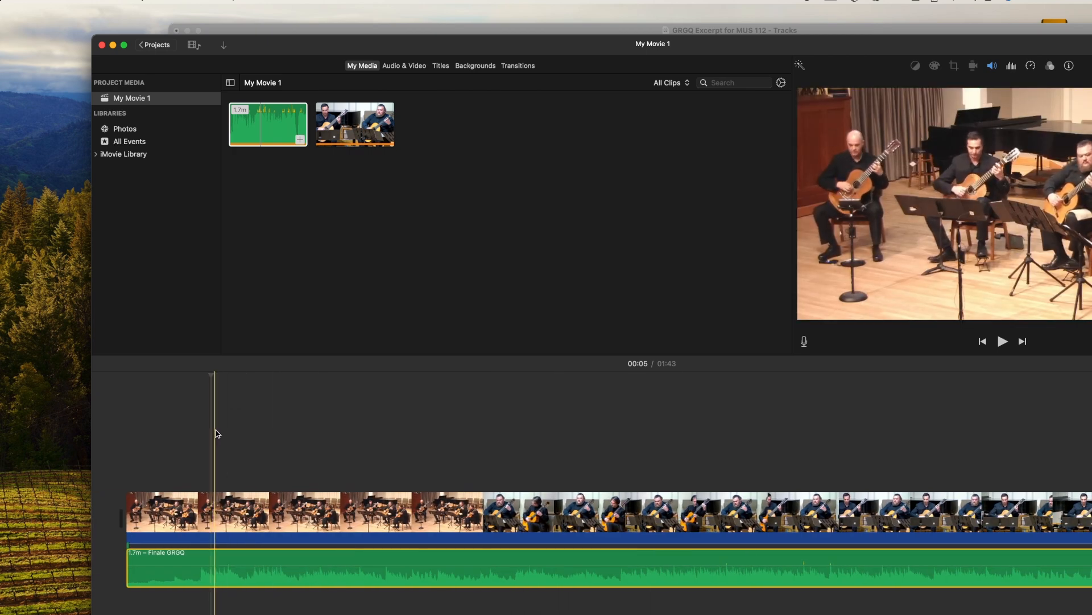
scroll(368, 413, "right", 15)
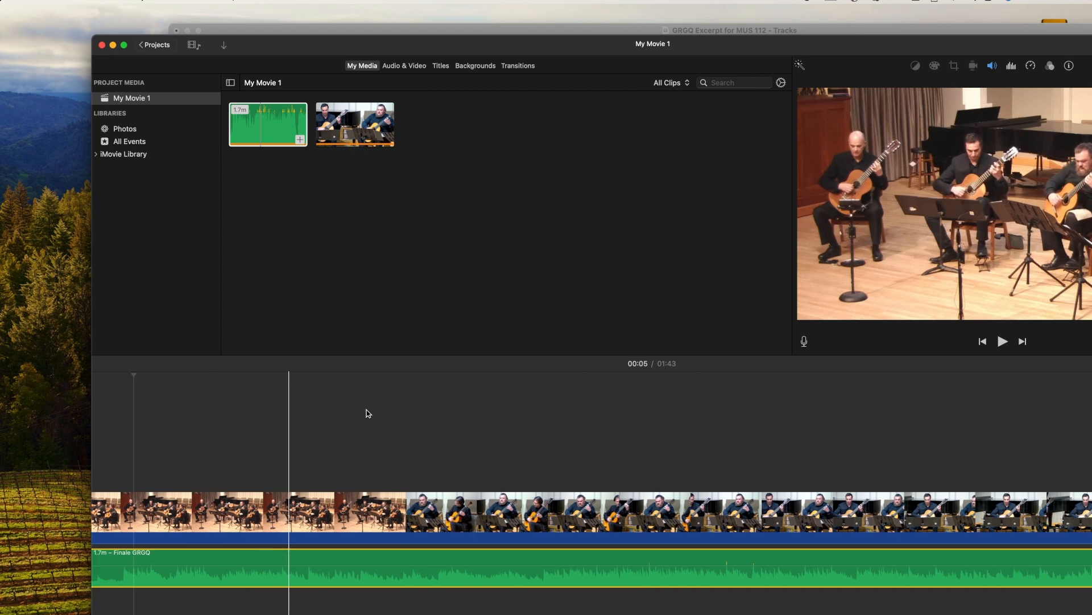
scroll(368, 413, "right", 3)
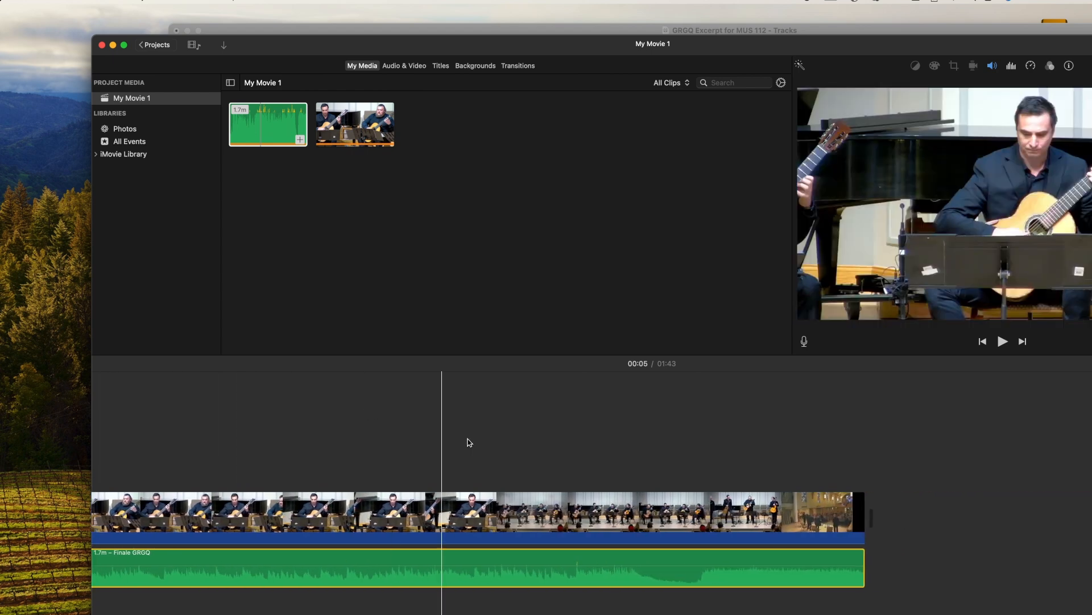
scroll(592, 563, "left", 20)
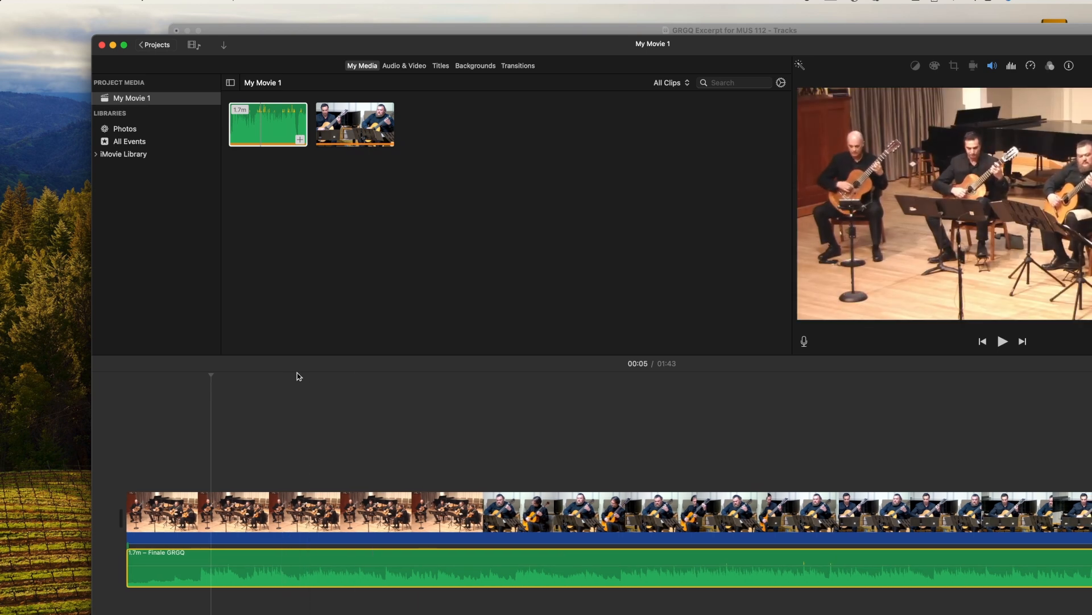
- Split the Finale GRGQ clip about 11.9 s from its start, and undo the split
left_click(304, 379)
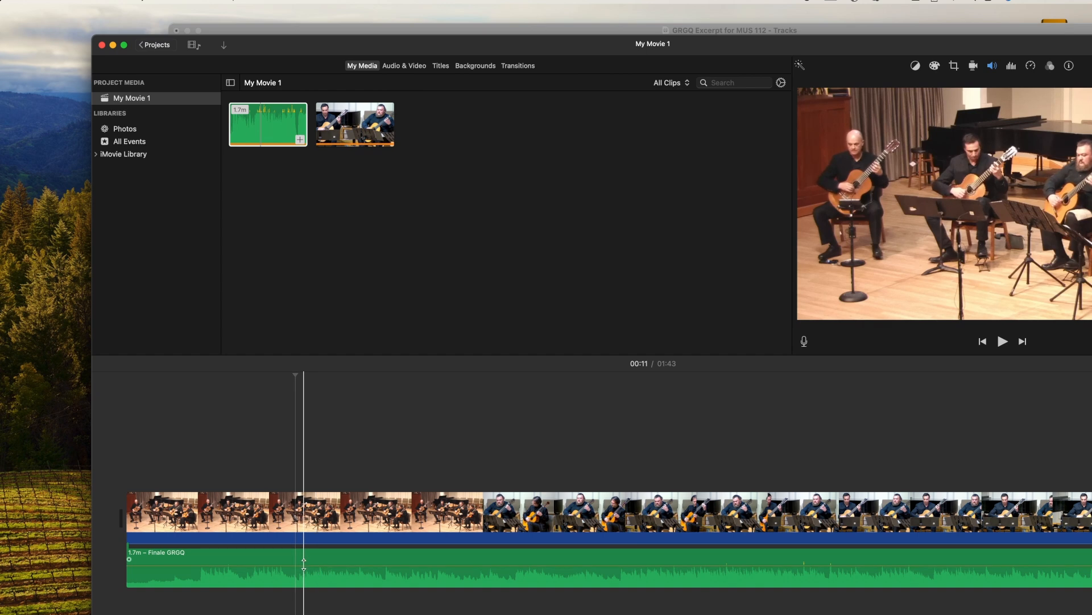
left_click(247, 578)
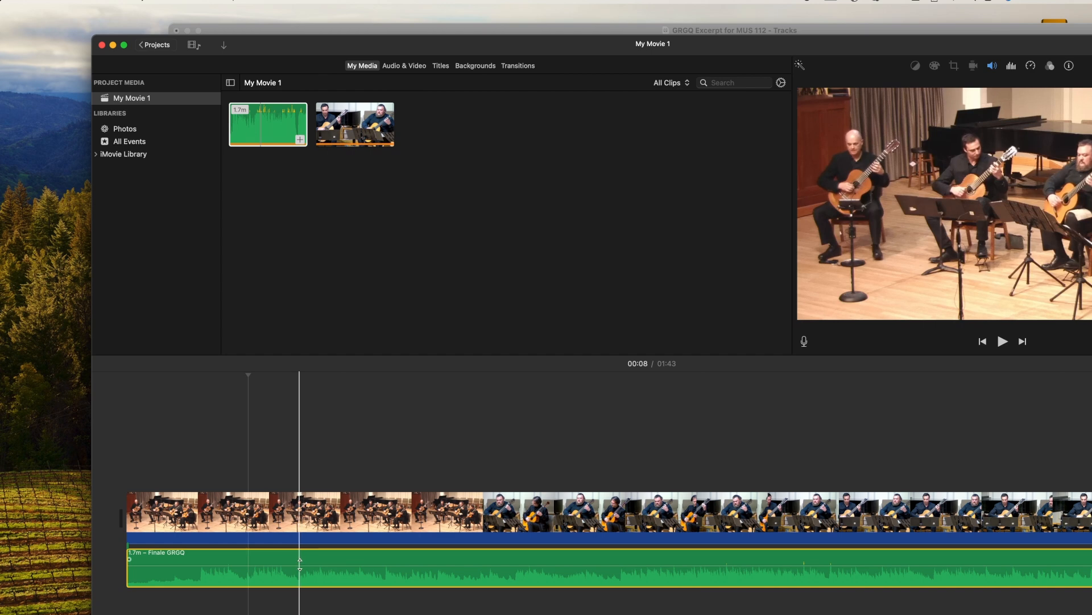
key("super+b")
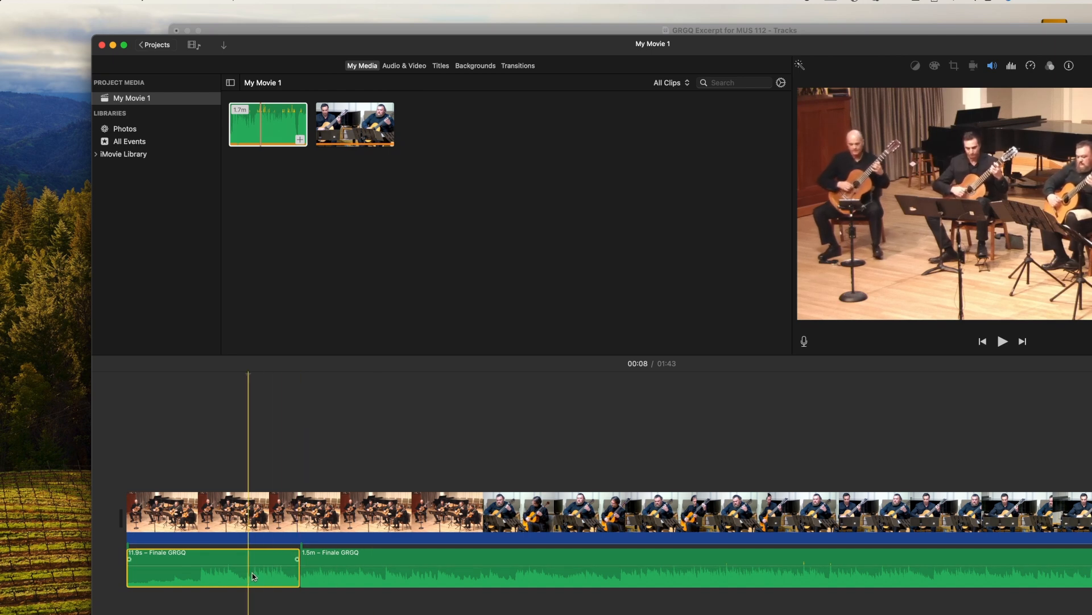
key("super+z")
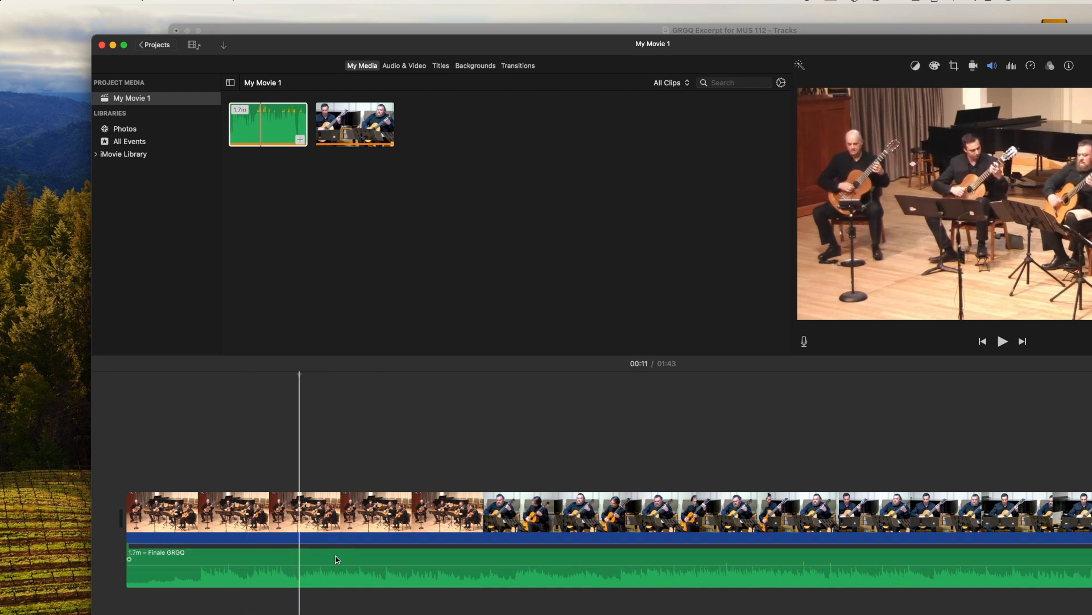
- Select the movie clip, keep its own audio volume at zero, and play part of the opening
left_click(317, 537)
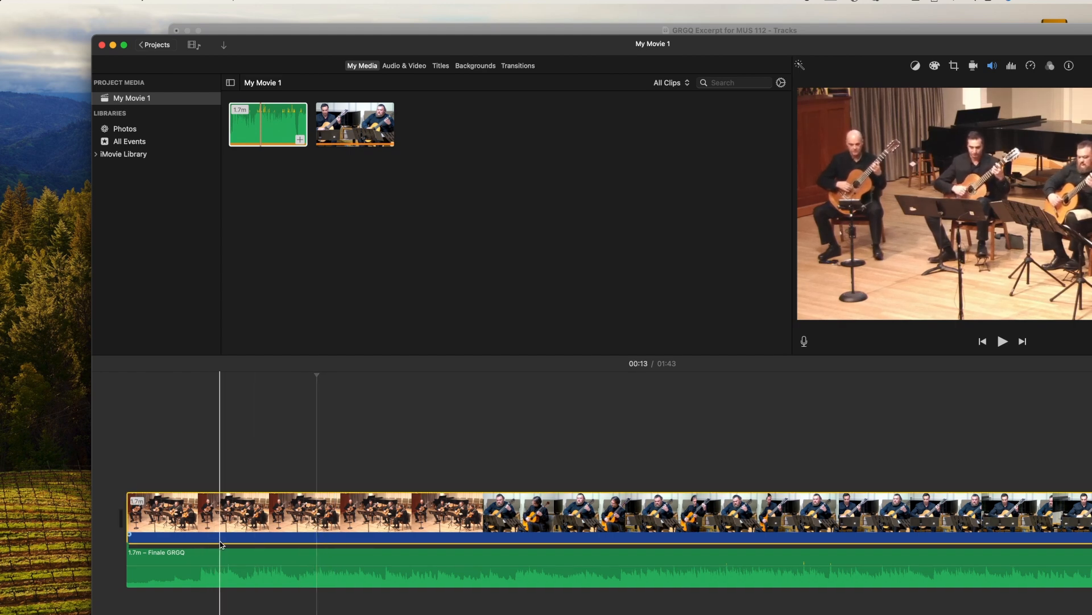
mouse_move(222, 540)
left_mouse_down()
mouse_move(222, 530)
mouse_move(221, 555)
left_mouse_up()
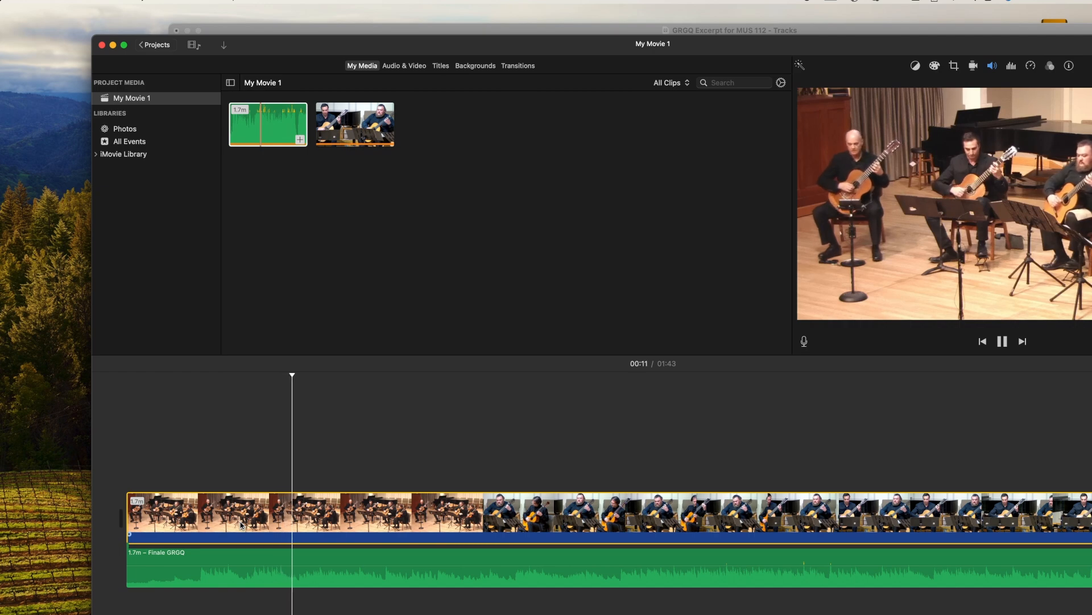
key("space")
- Examine the ends of the movie clip and the Finale GRGQ clip, and briefly play the closing bows near 01:34
scroll(241, 524, "right", 6)
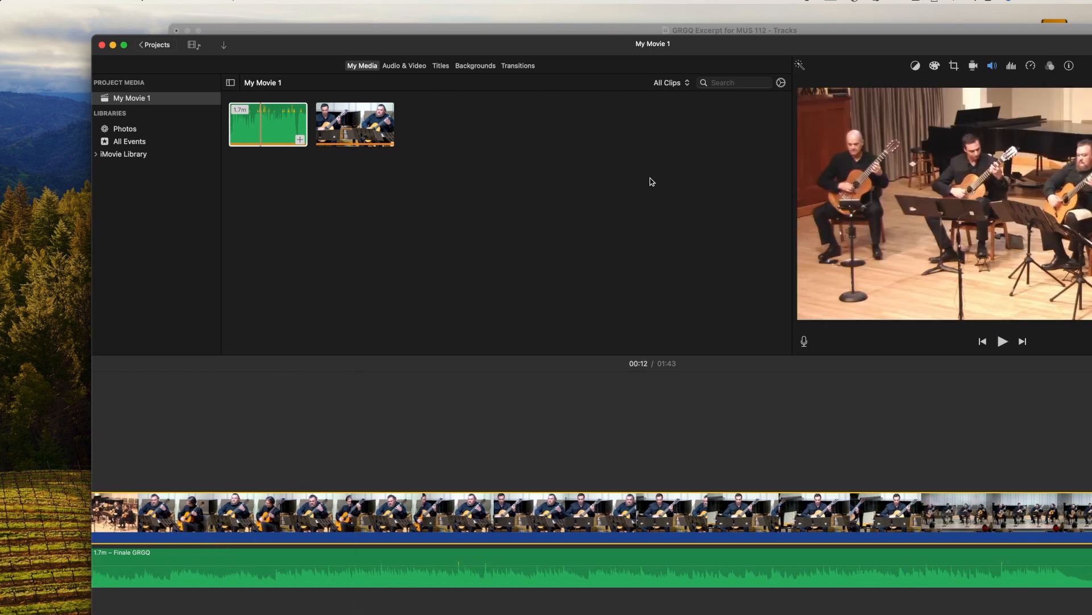
left_click_drag(822, 58, 444, 3)
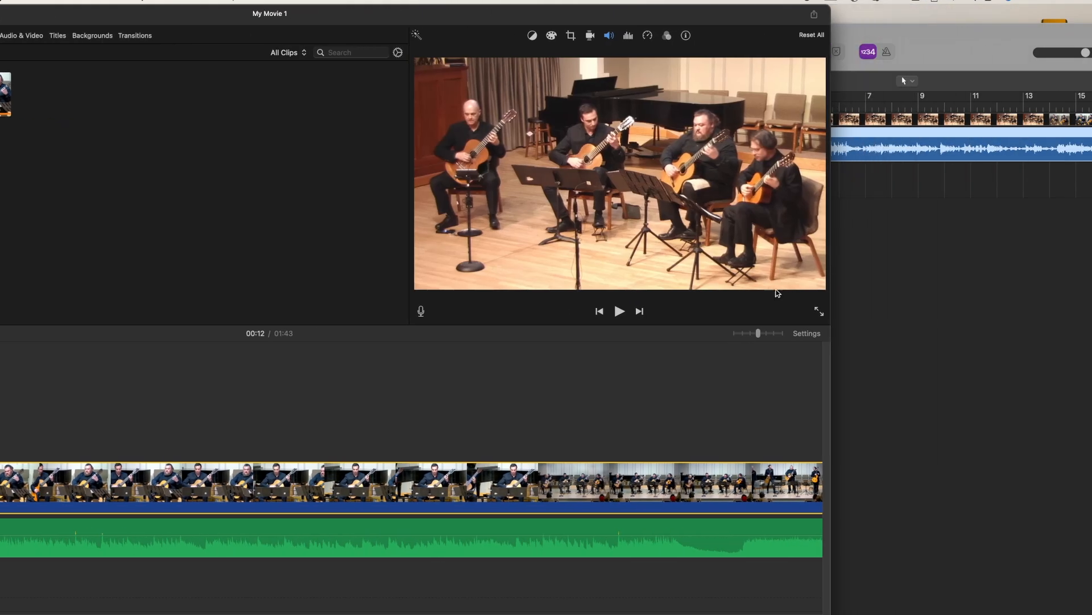
left_click_drag(759, 335, 753, 338)
left_click_drag(391, 20, 712, 20)
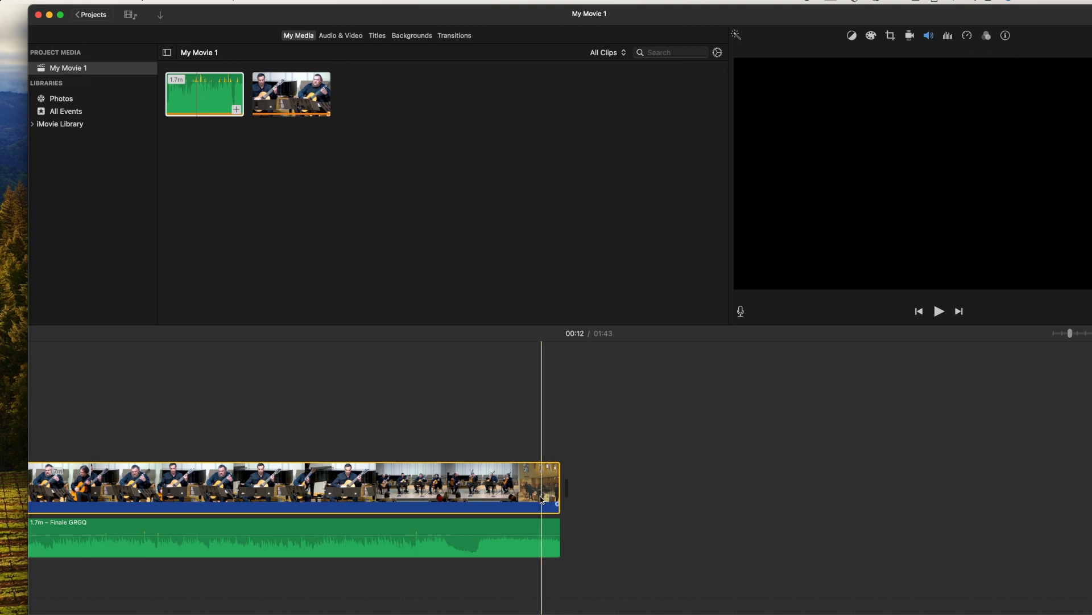
left_click(522, 538)
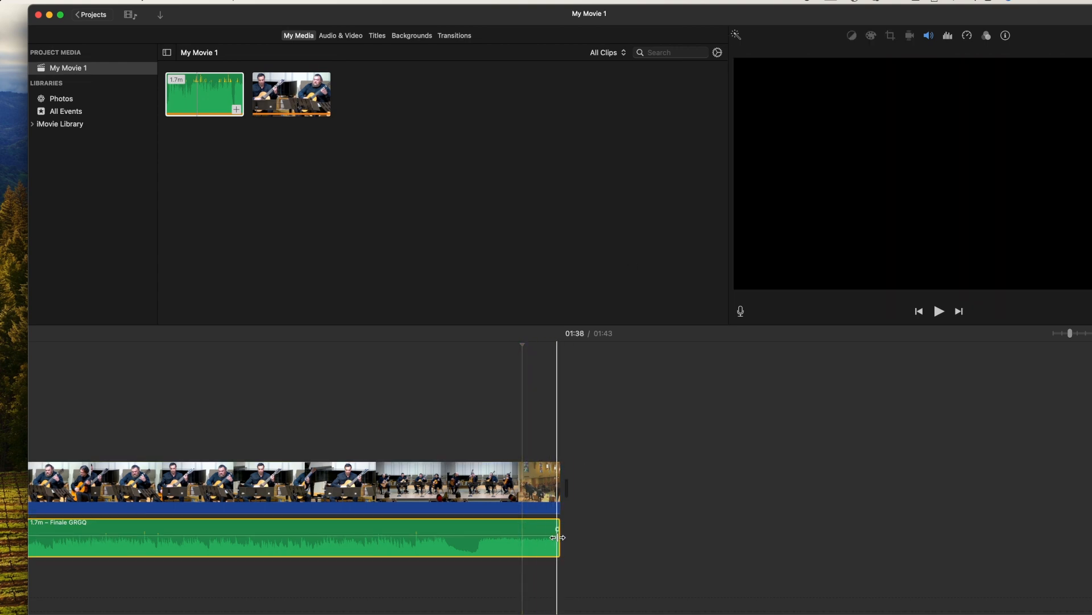
left_click(493, 421)
key("space")
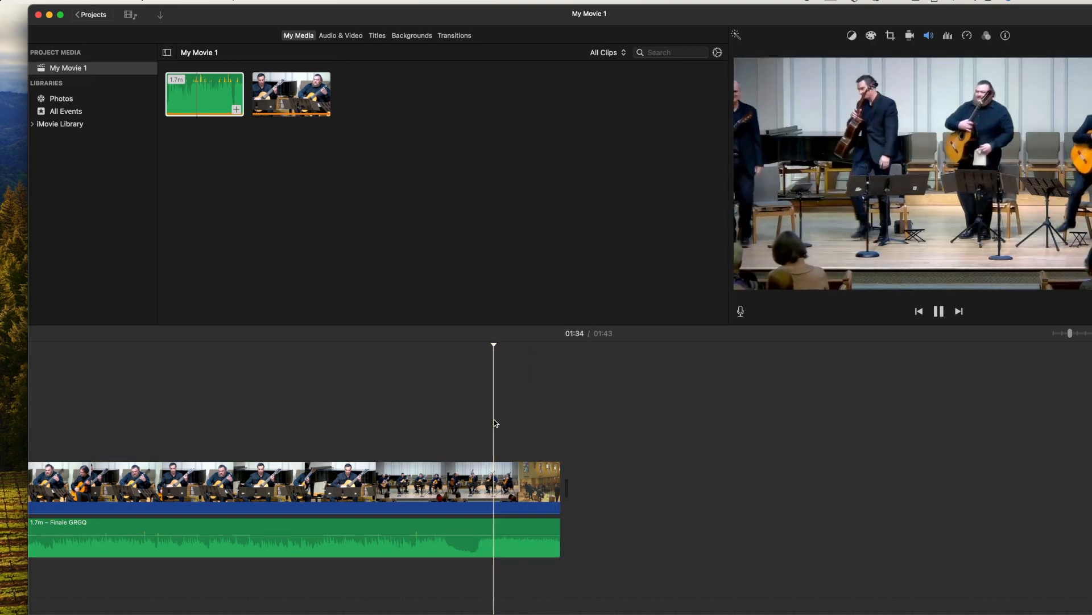
key("space")
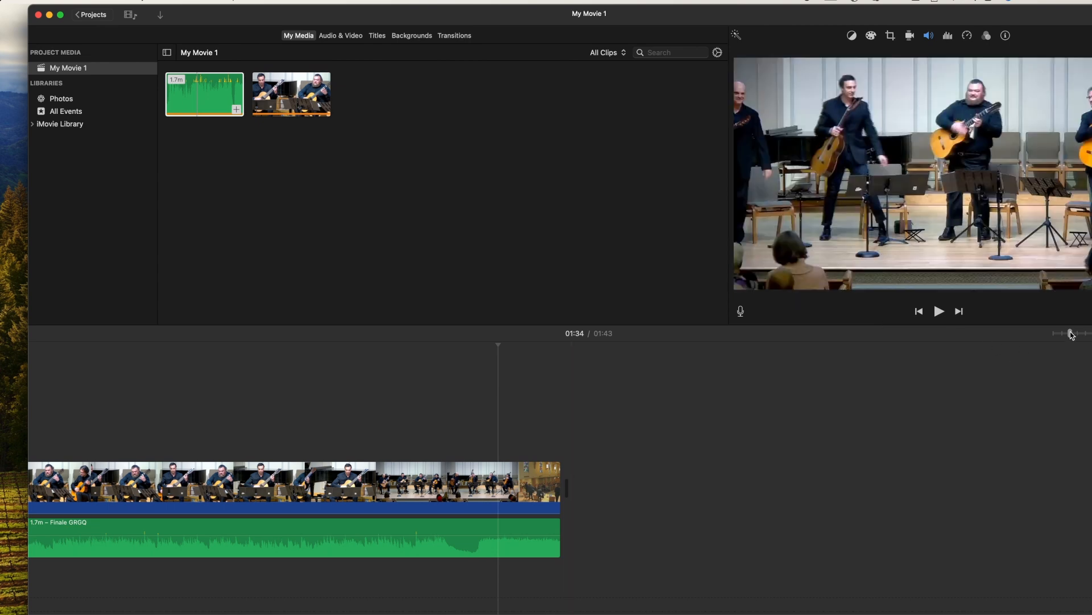
- Try a short fade-out at the end of the Finale GRGQ clip, and return the fade handle to the clip's end
left_click_drag(1069, 333, 1078, 332)
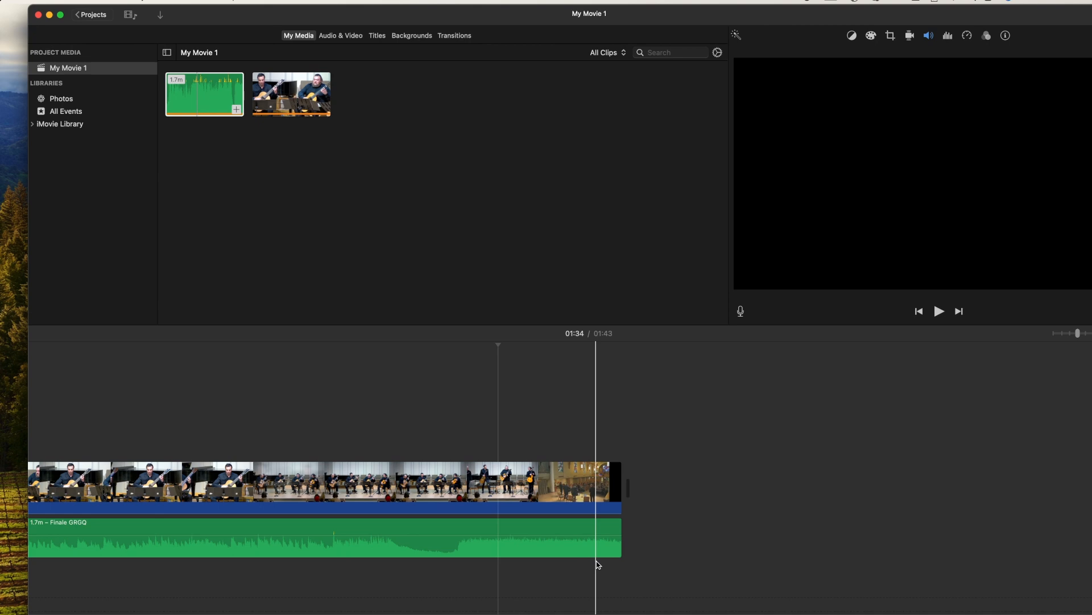
left_click(622, 536)
left_click_drag(620, 536, 629, 536)
mouse_move(620, 530)
left_mouse_down()
mouse_move(330, 529)
mouse_move(592, 528)
mouse_move(300, 512)
mouse_move(237, 529)
mouse_move(618, 530)
left_mouse_up()
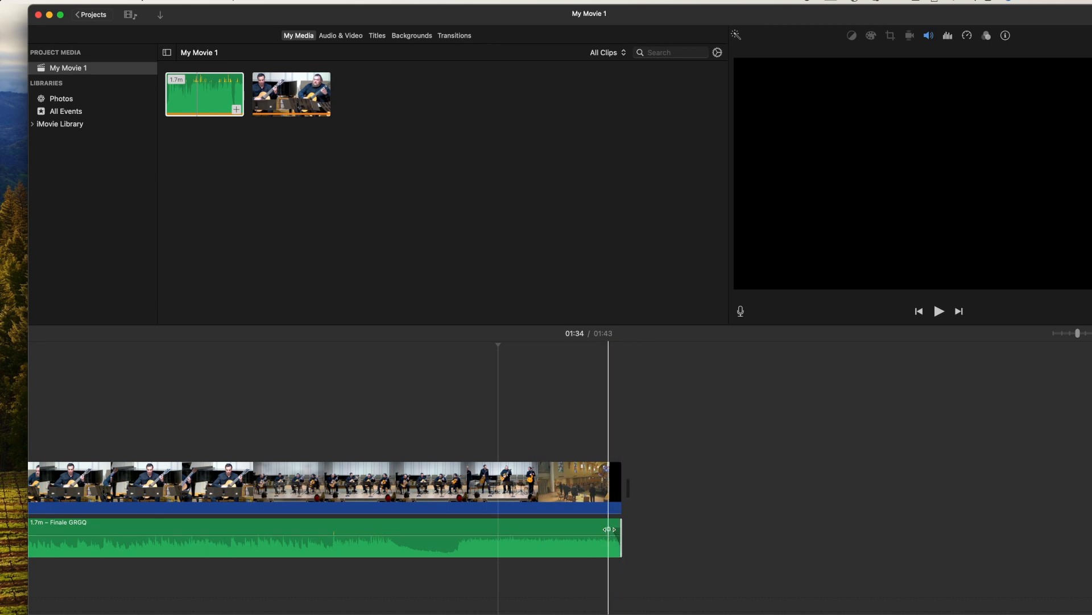
left_click_drag(608, 529, 619, 530)
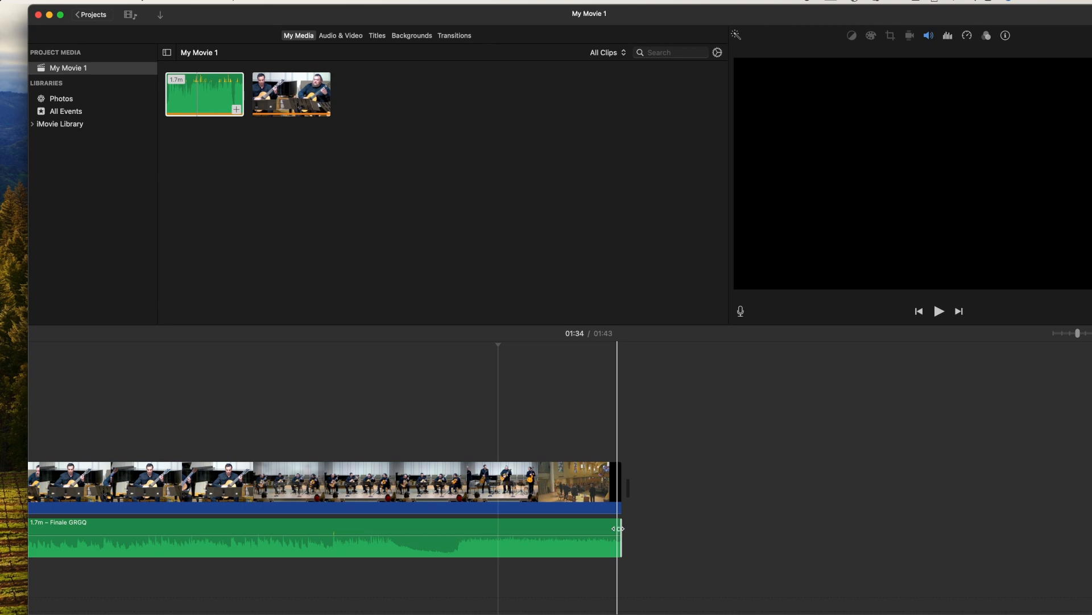
mouse_move(619, 528)
left_mouse_down()
mouse_move(579, 528)
mouse_move(648, 528)
left_mouse_up()
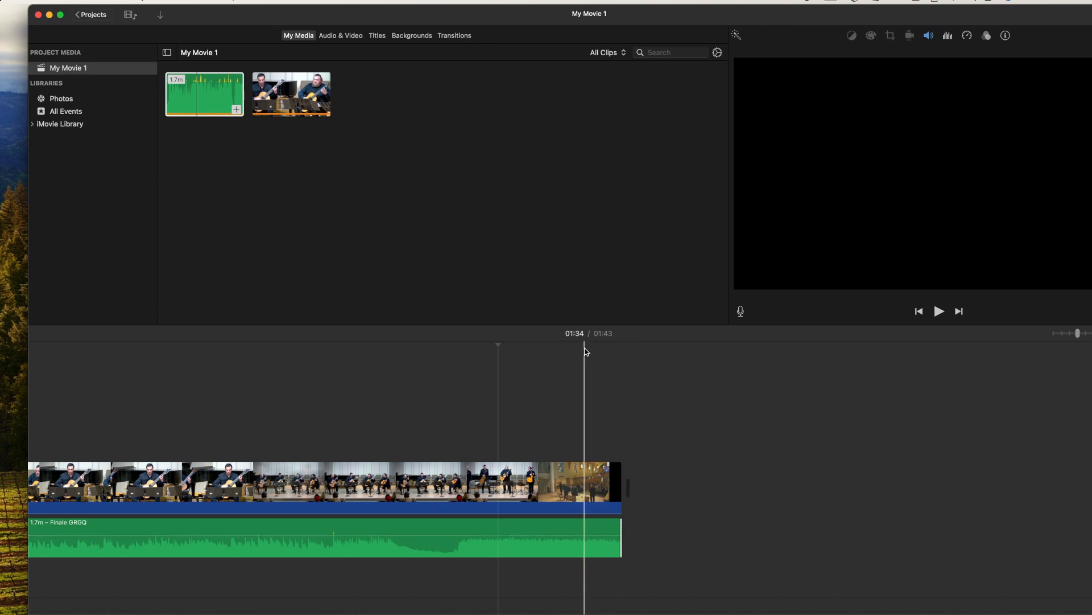
- Import Church Sanctuary 1.jpeg and Church Sanctuary 2.jpg into the project media
left_click_drag(443, 22, 718, 22)
scroll(653, 427, "up", 5)
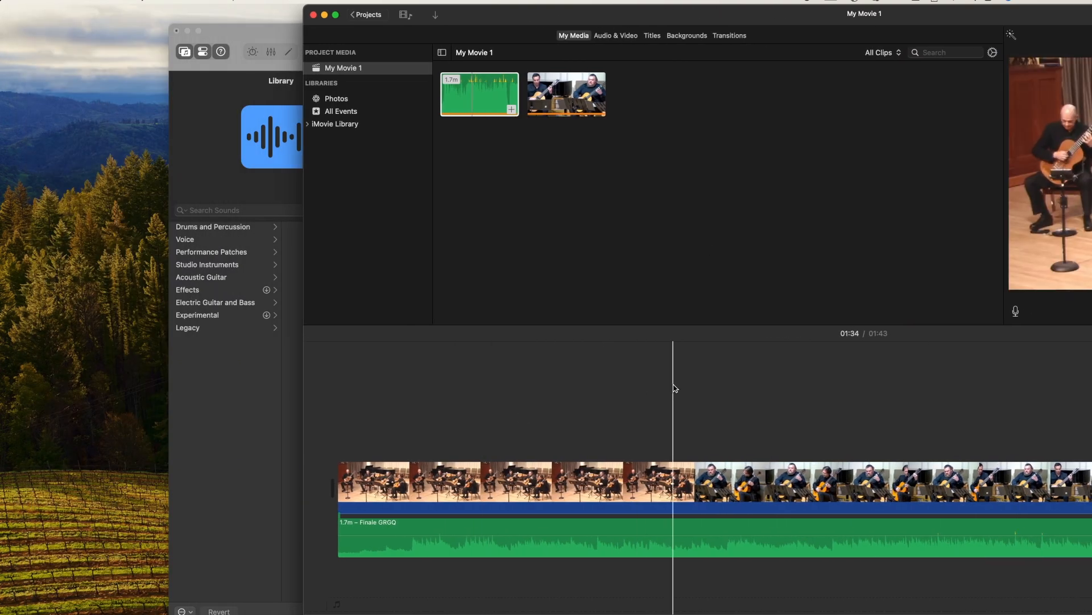
left_click_drag(635, 24, 522, 24)
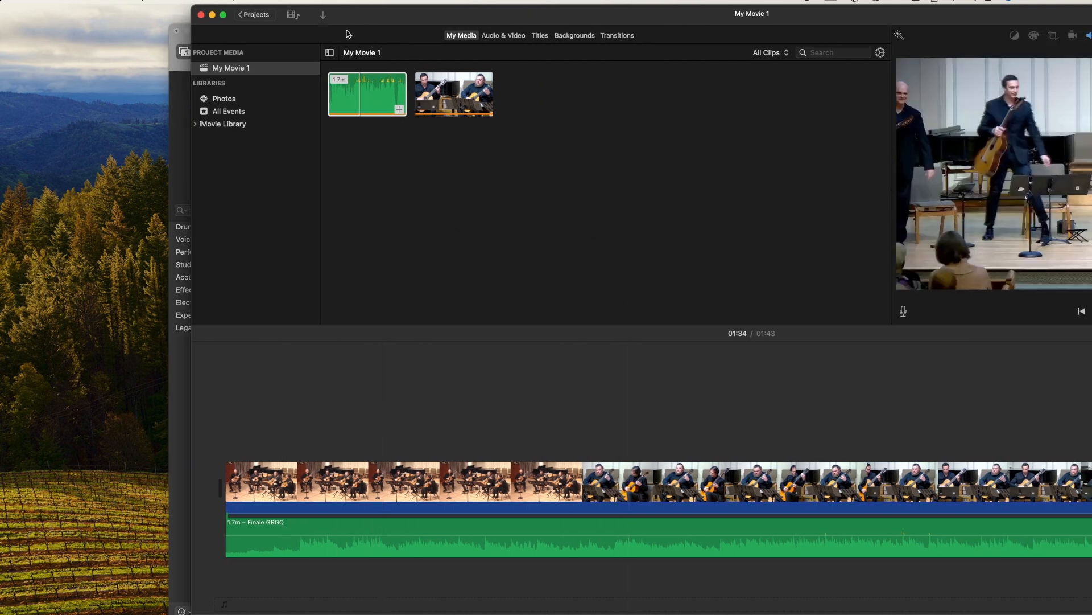
left_click(323, 15)
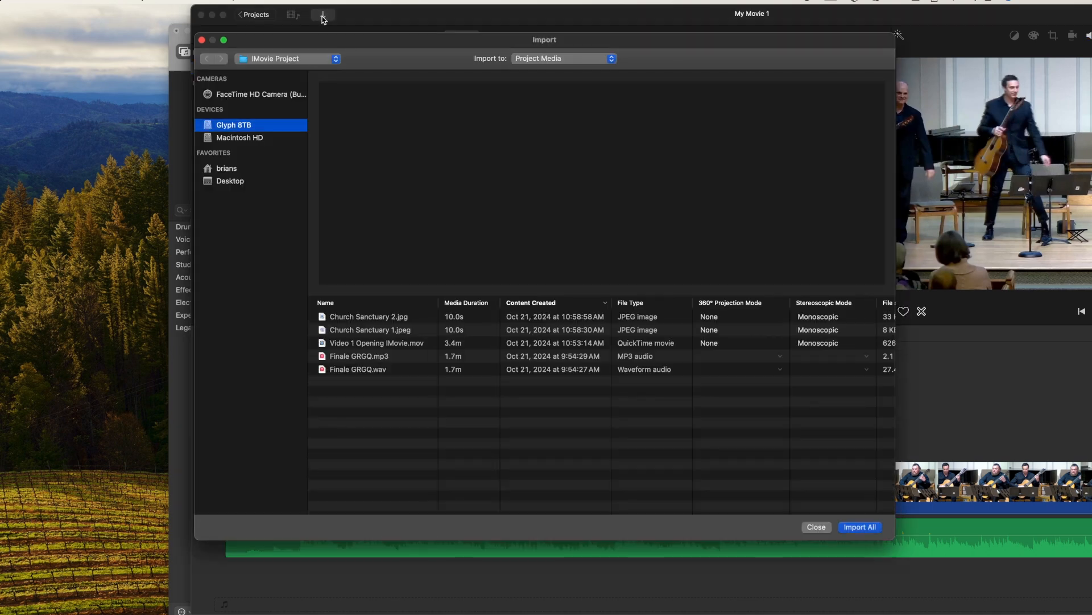
left_click(399, 316)
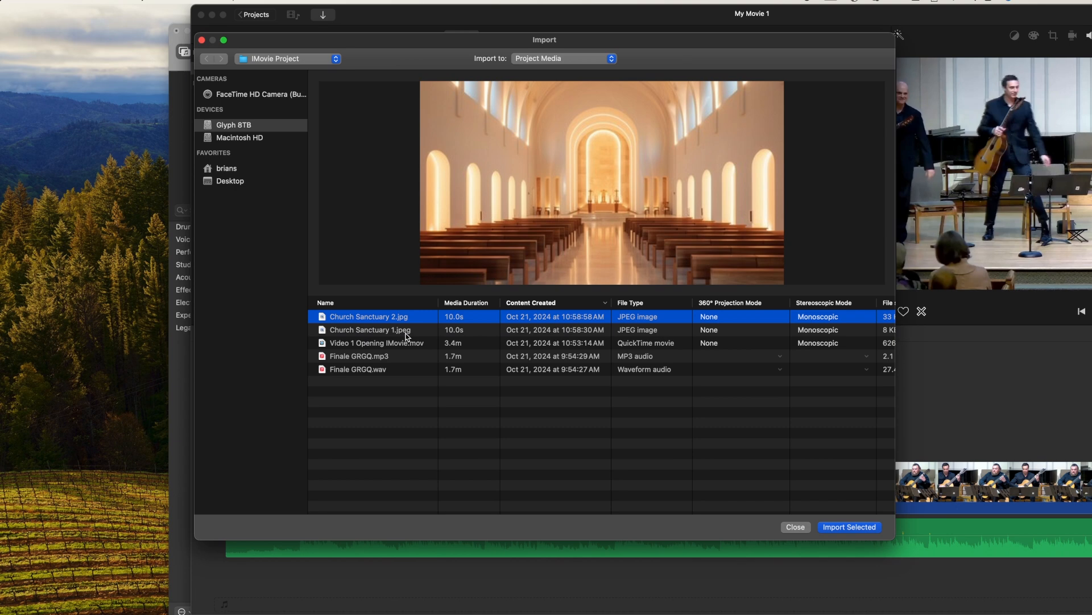
left_click(407, 331, "shift")
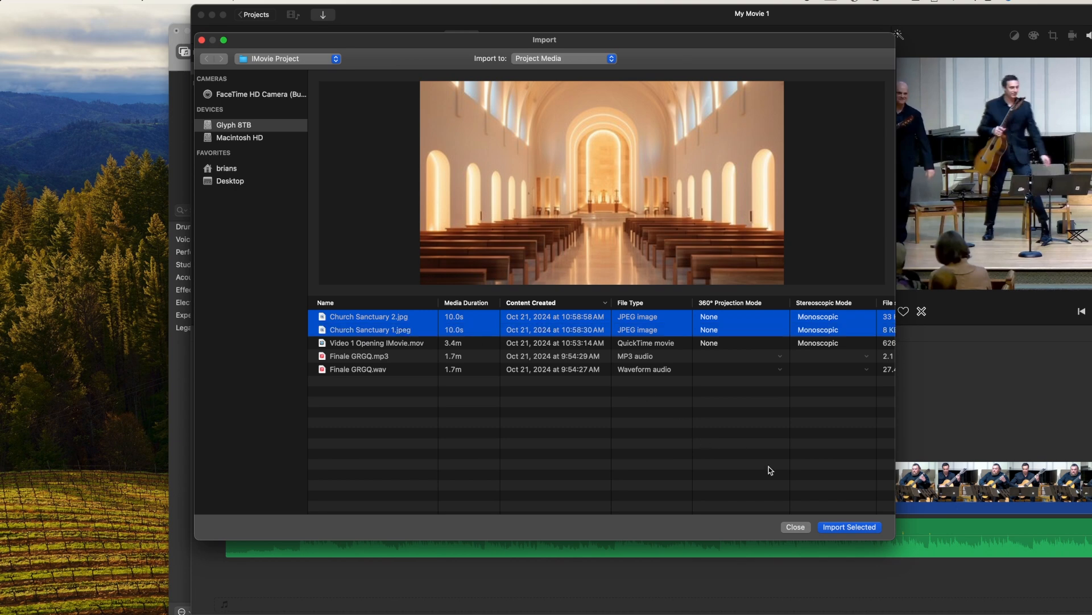
left_click(850, 527)
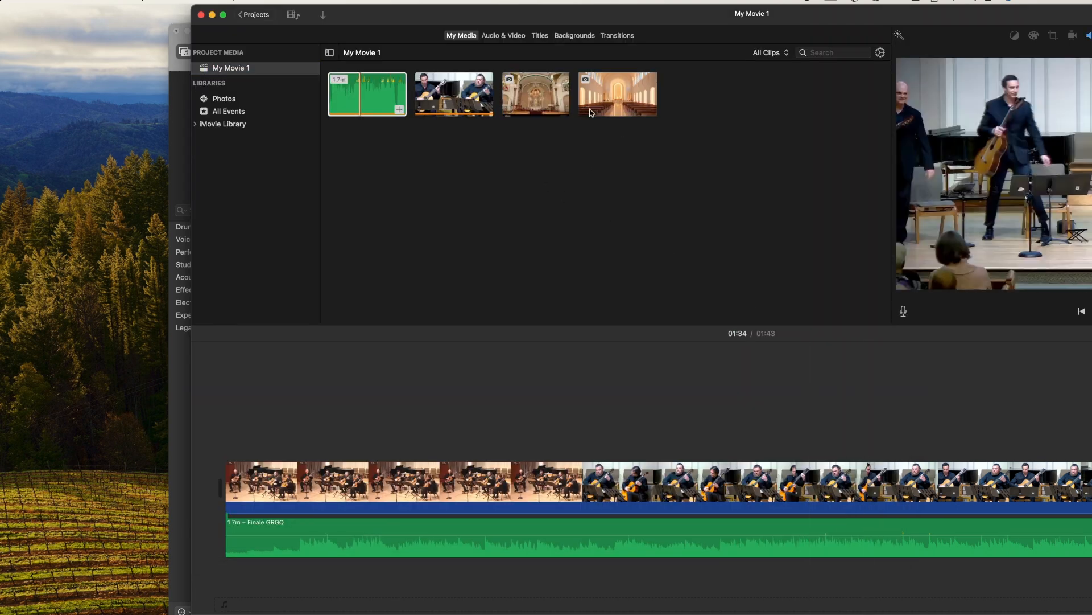
- Place the Church Sanctuary 1 image as a cutaway above the movie clip at about 13 s, and play across it
left_click_drag(540, 94, 418, 439)
left_click(399, 407)
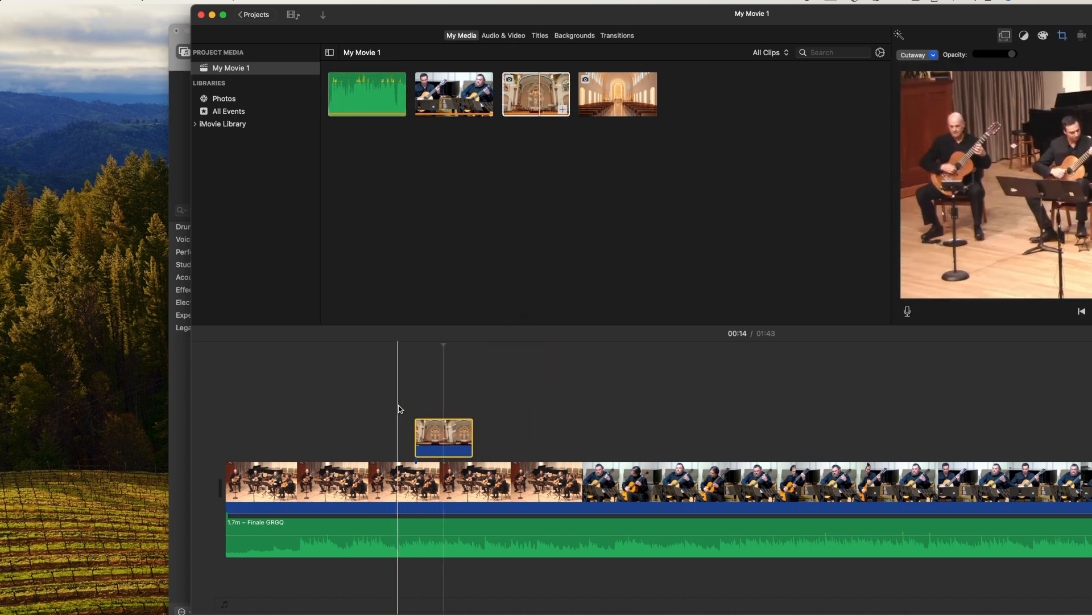
left_click_drag(808, 13, 638, 6)
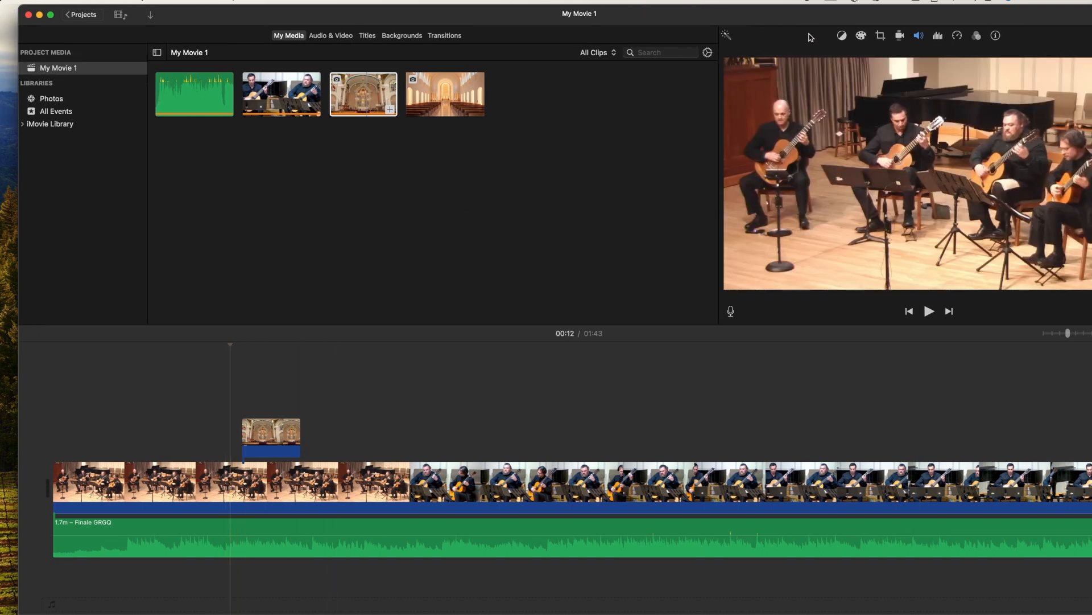
left_click_drag(812, 24, 709, 14)
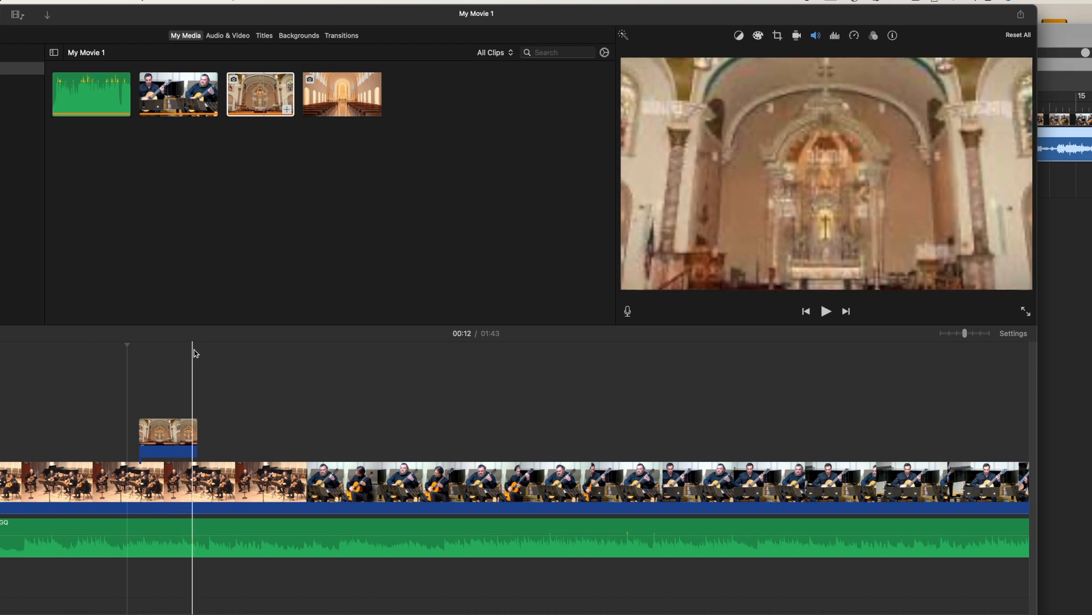
left_click(113, 345)
key("space")
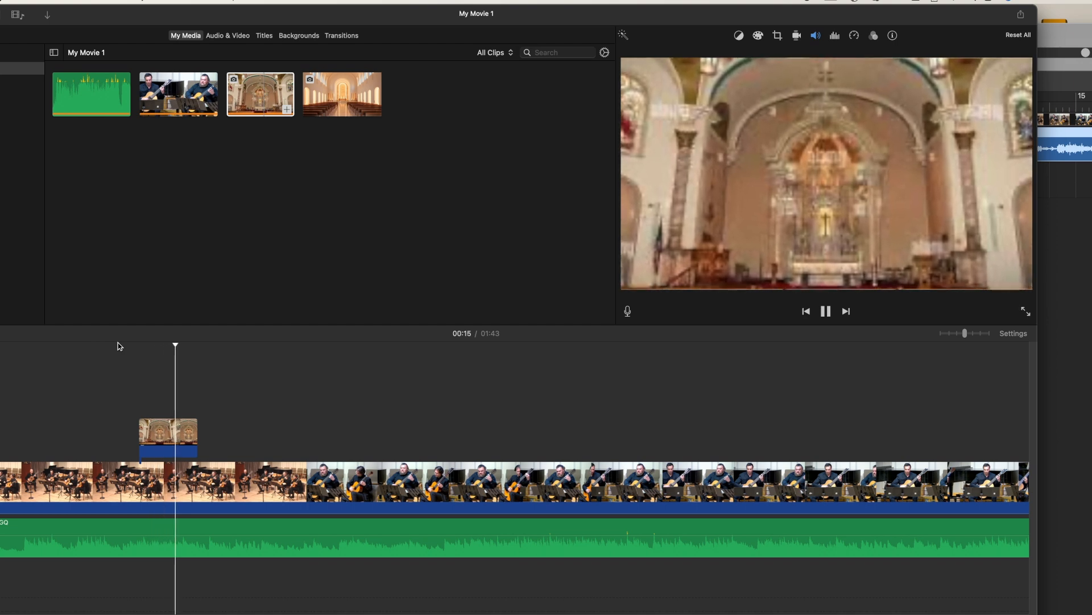
key("space")
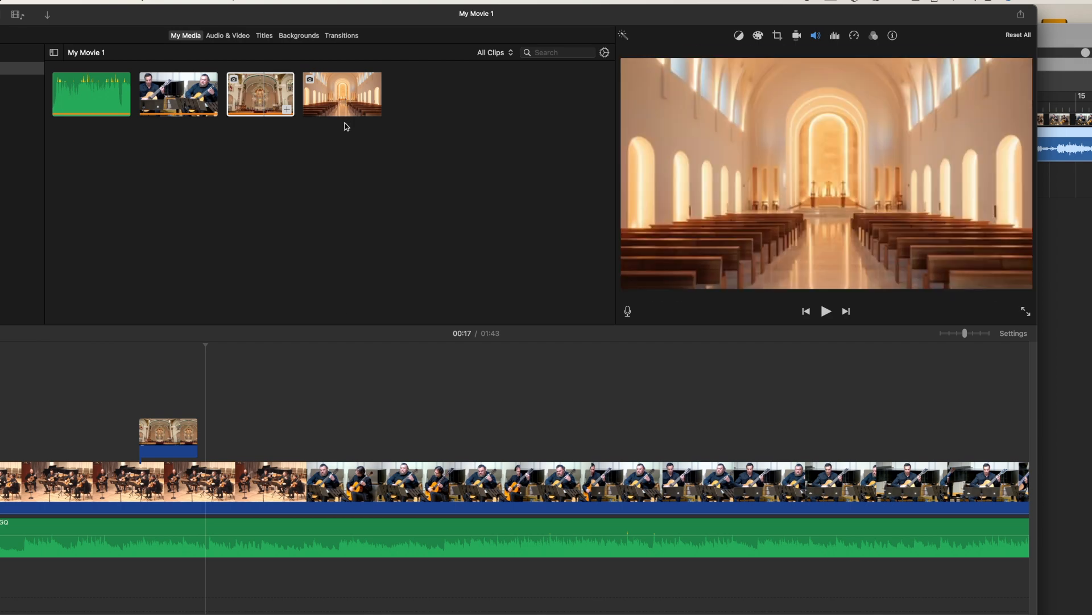
- Add the Church Sanctuary 2 image as a cutaway just after the first close-up shot begins, and play across its start
left_click(341, 102)
left_click_drag(342, 105, 359, 441)
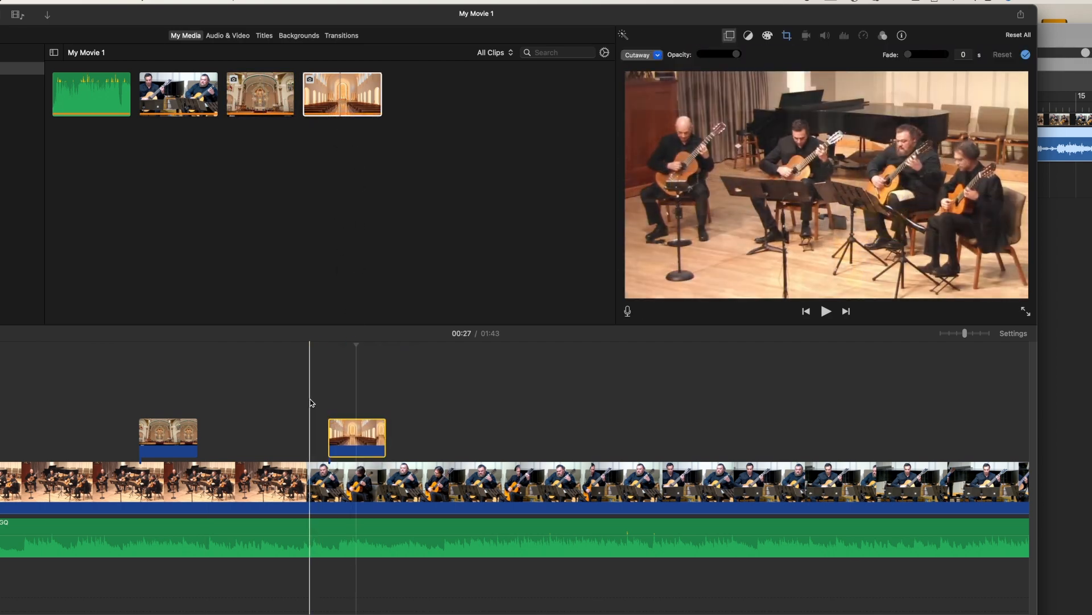
left_click(311, 409)
key("space")
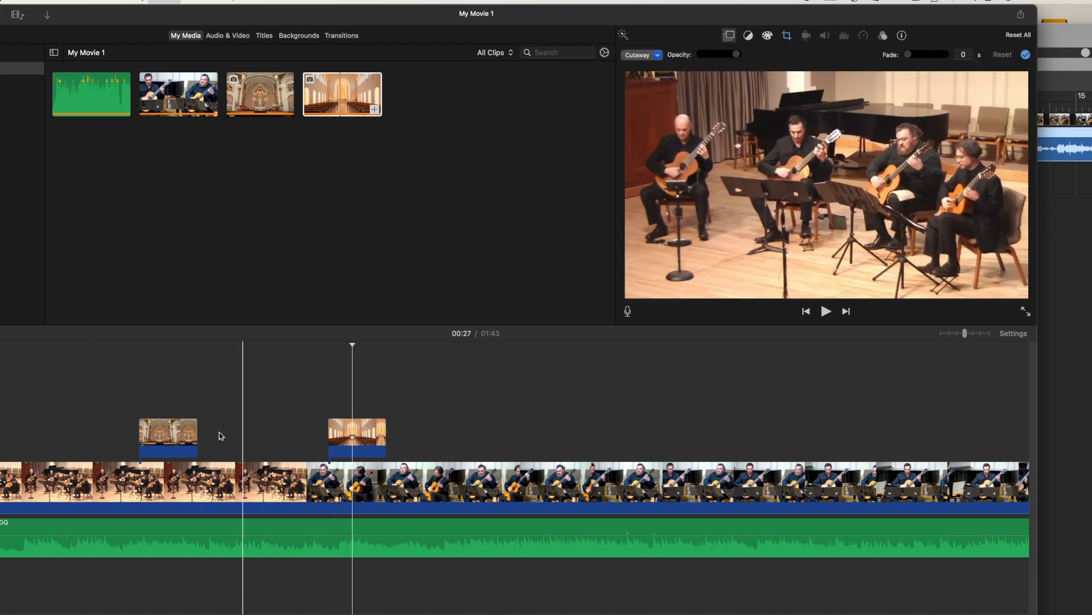
- Delete the Church Sanctuary 1 cutaway above the opening shot
left_click(172, 438)
key("Delete")
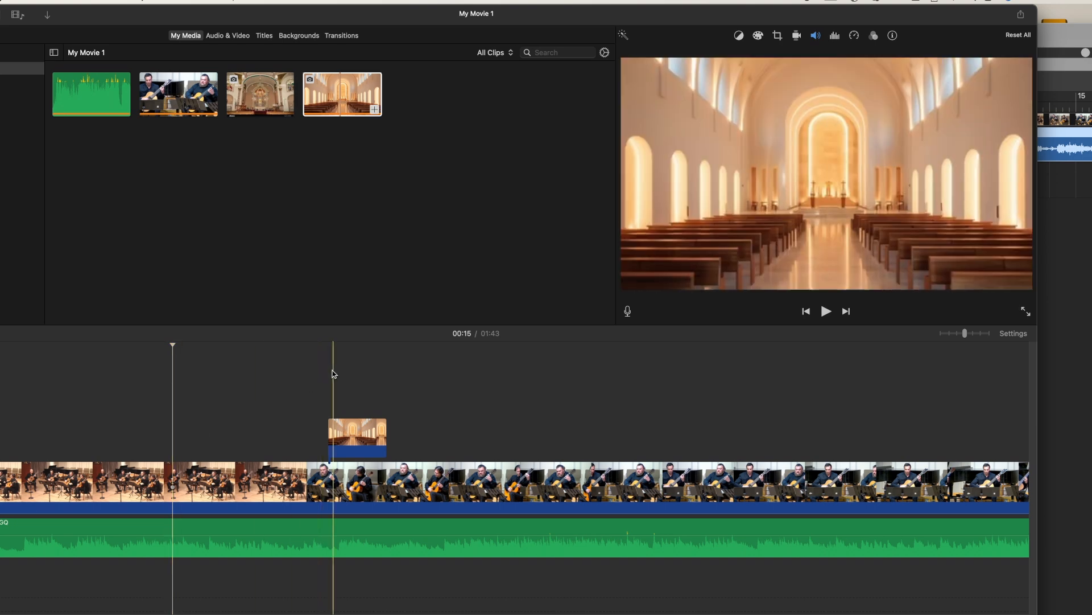
- Move the Church Sanctuary 2 cutaway earlier to about 15 s over the wide shot, and play across it
left_click(359, 428)
left_click_drag(358, 428, 209, 429)
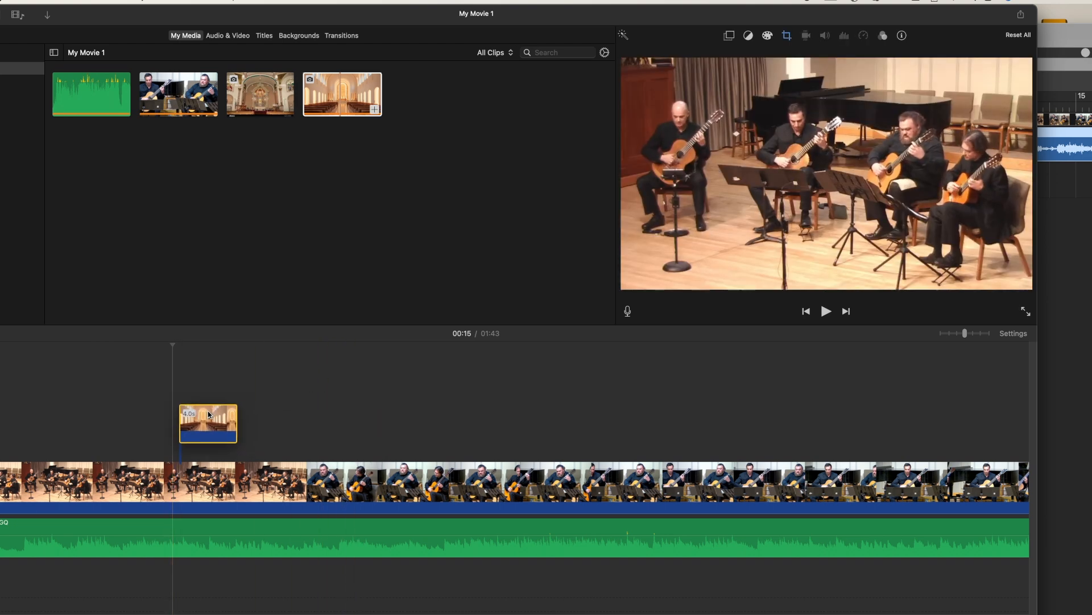
left_click(151, 405)
key("space")
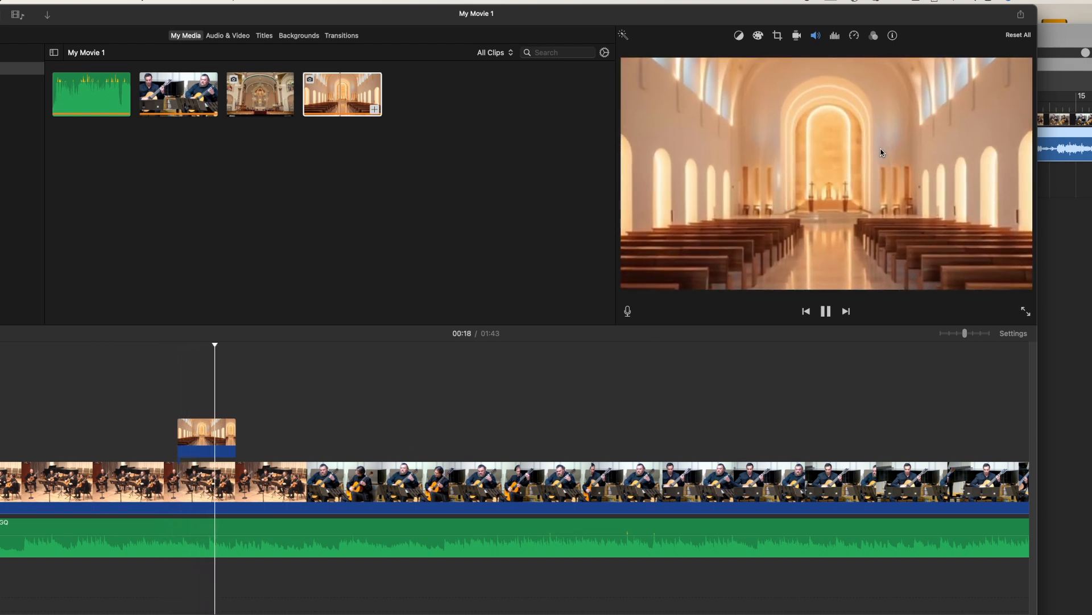
key("space")
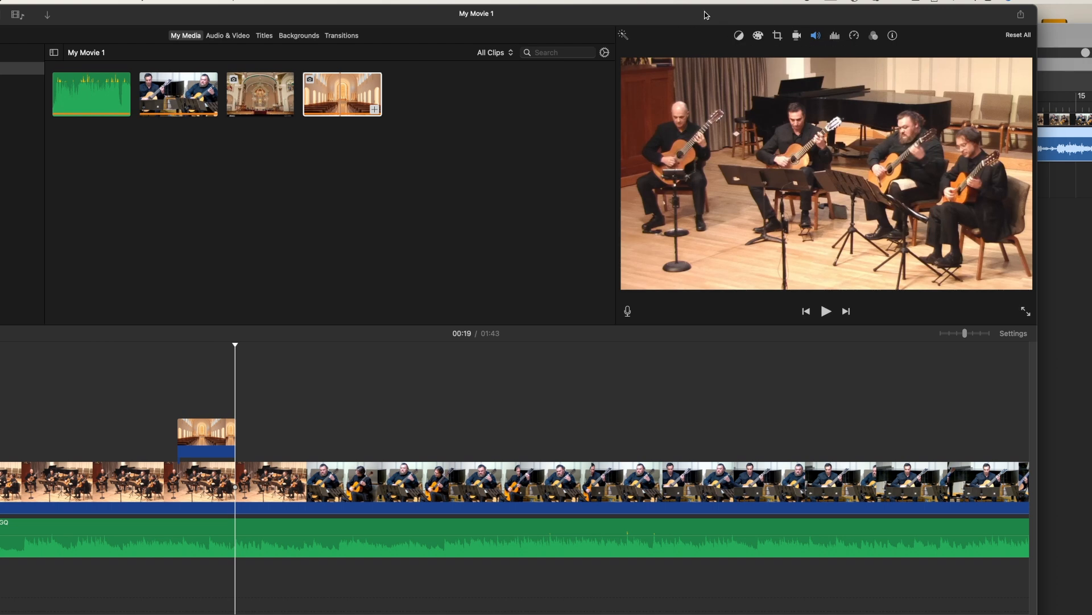
- Examine the color balance options for the movie clip, including the Match Color comparison view
left_click_drag(705, 14, 683, 15)
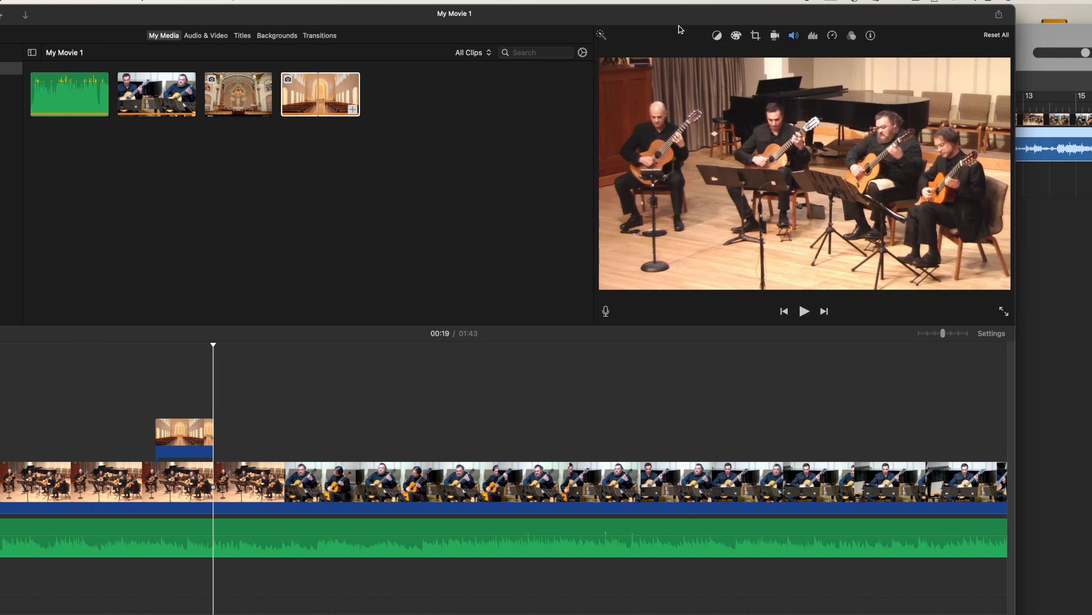
left_click(716, 36)
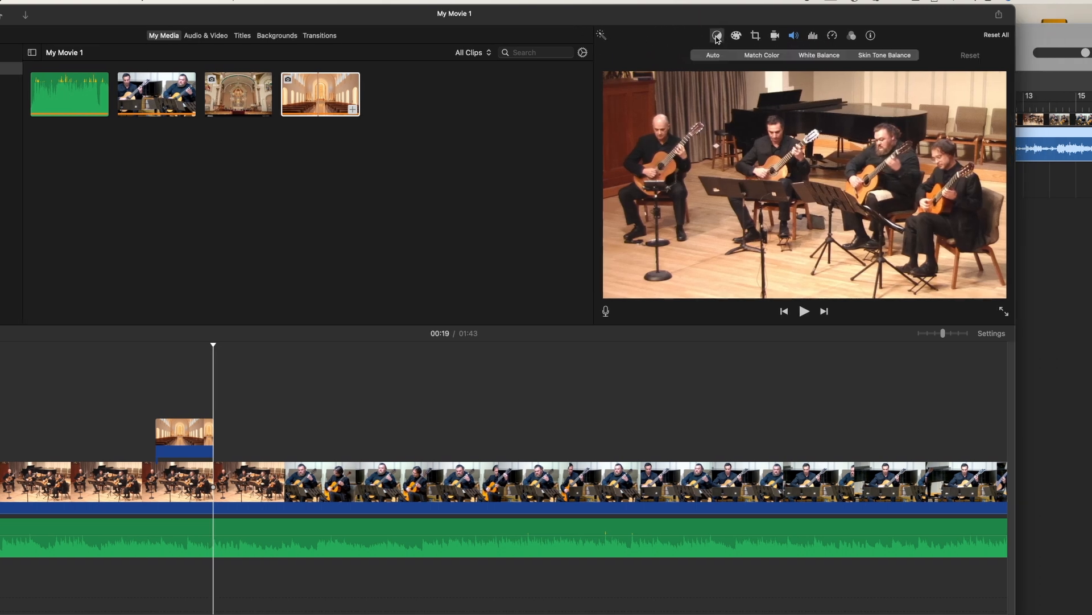
left_click(762, 55)
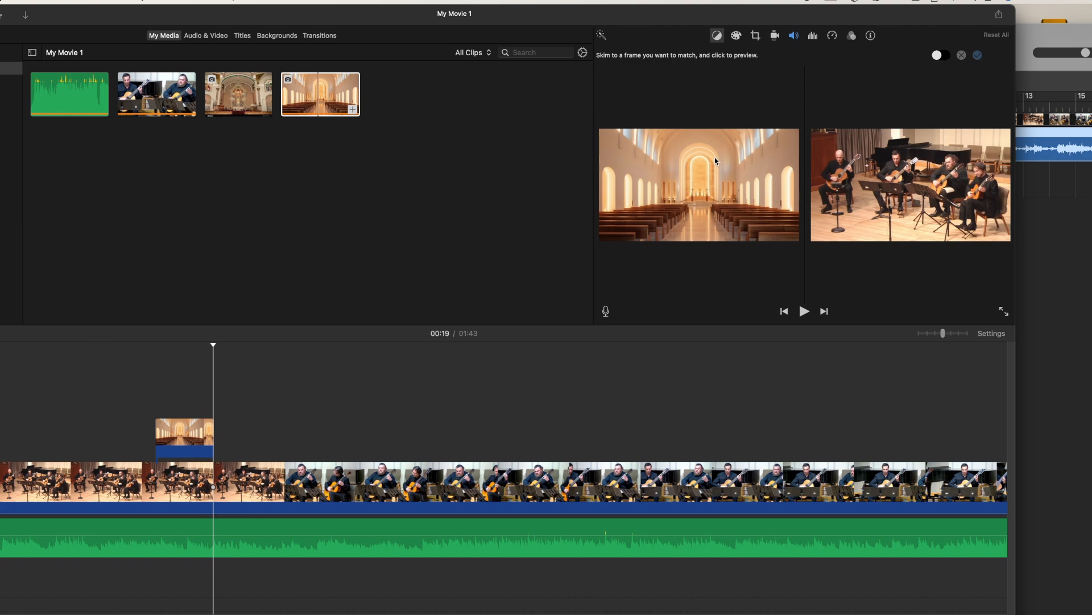
left_click(717, 36)
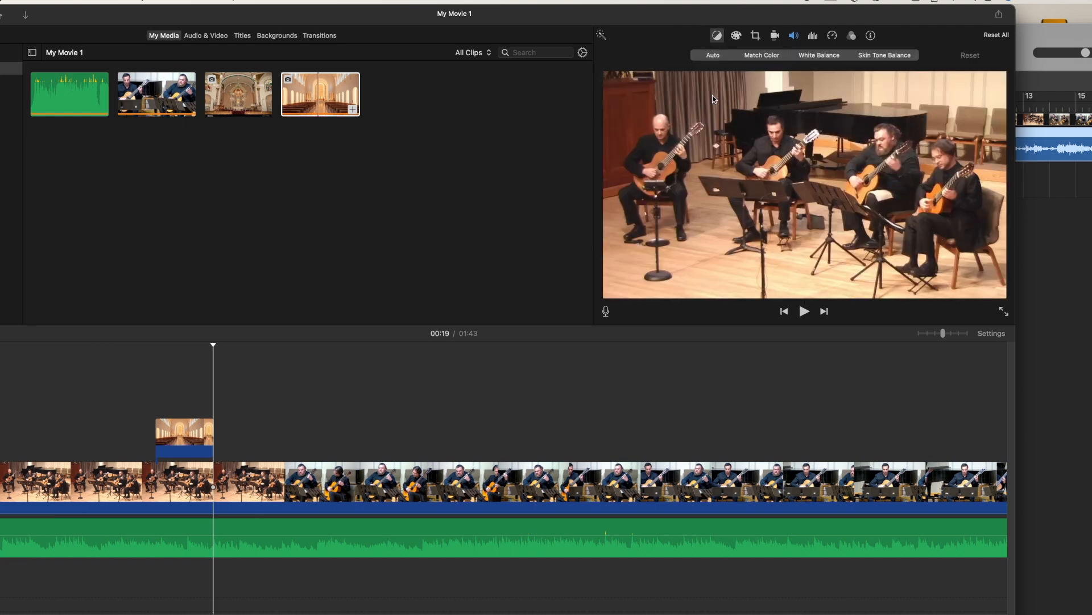
left_click(750, 55)
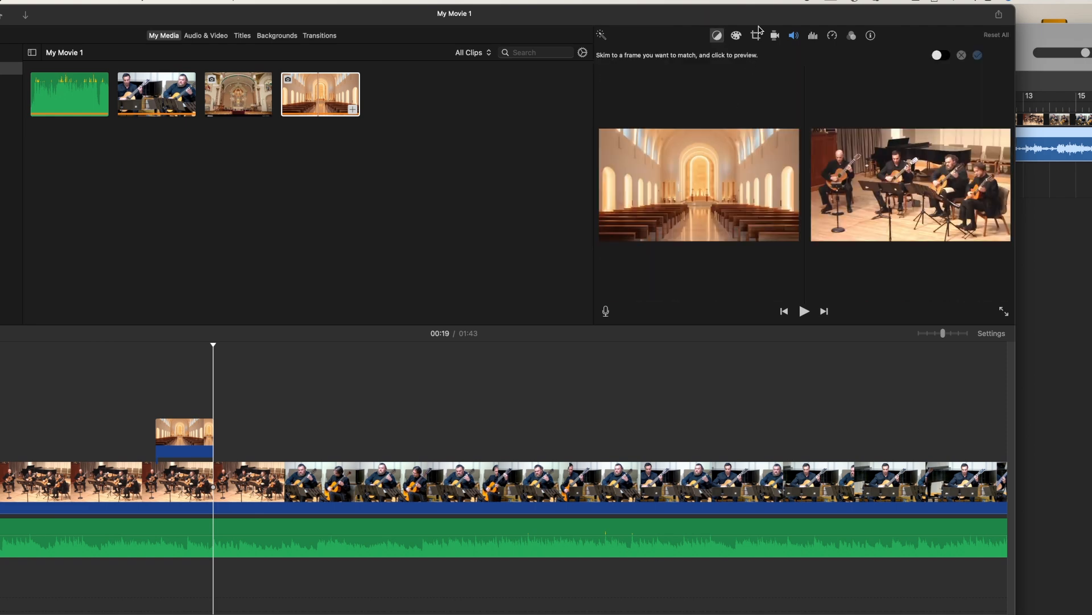
left_click(738, 37)
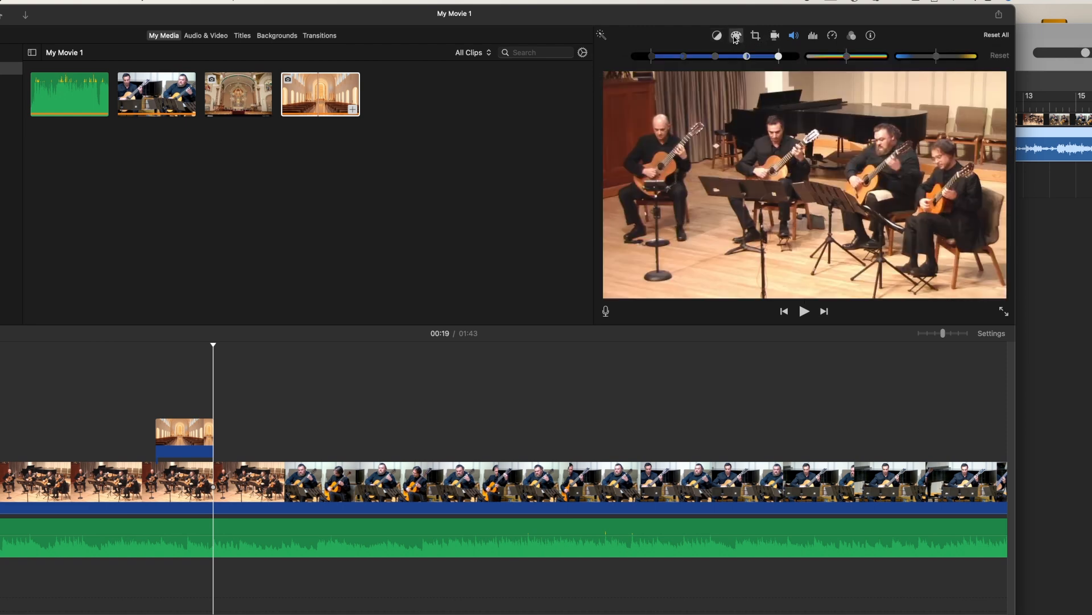
left_click(718, 36)
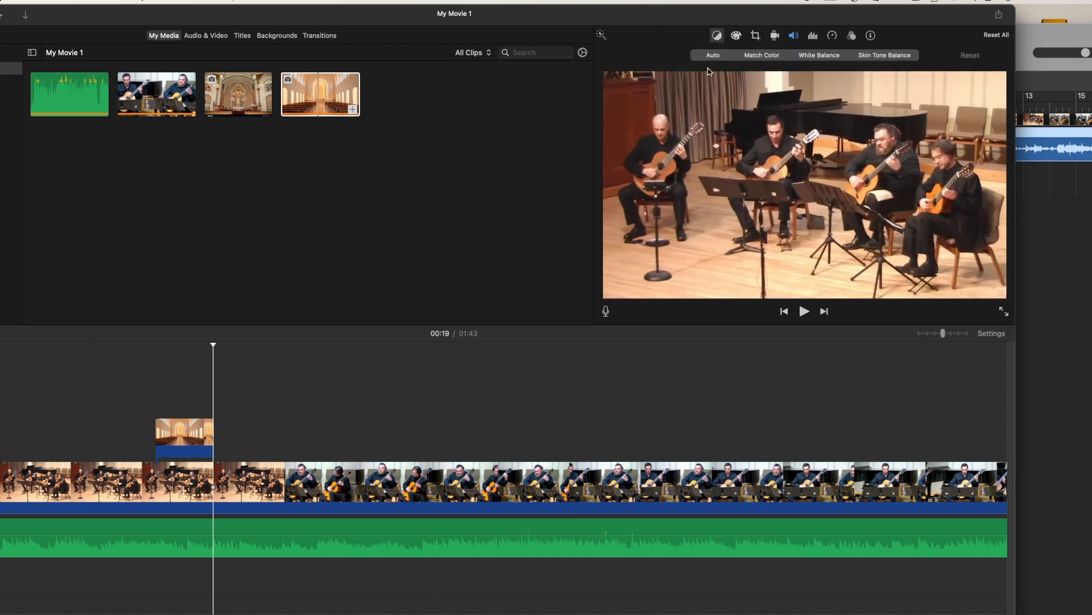
- Examine the White Balance eyedropper mode and the color correction sliders for the movie clip
left_click(819, 55)
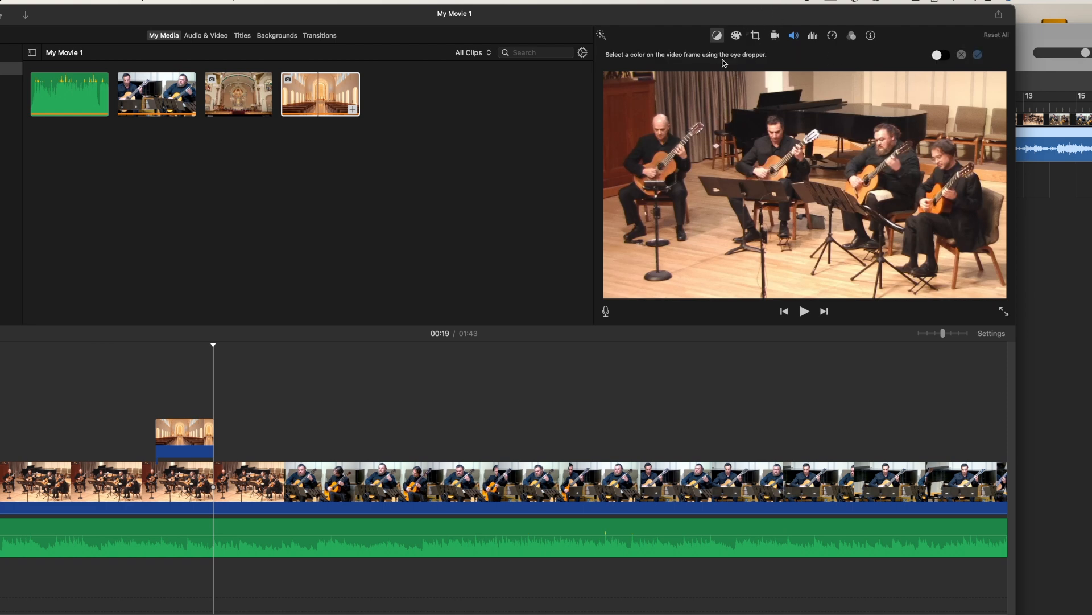
left_click(720, 37)
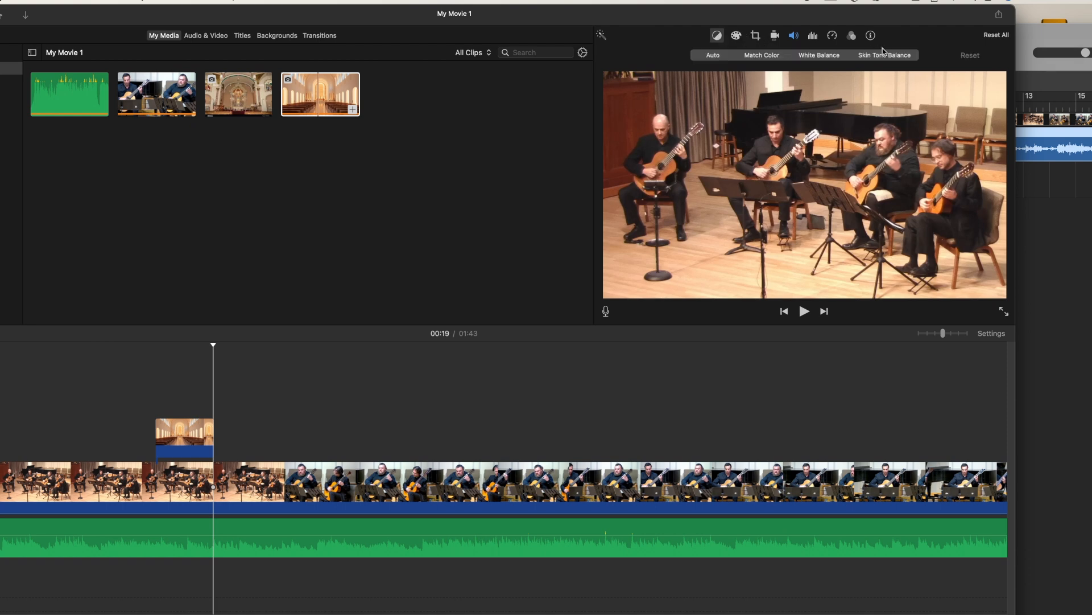
left_click(825, 57)
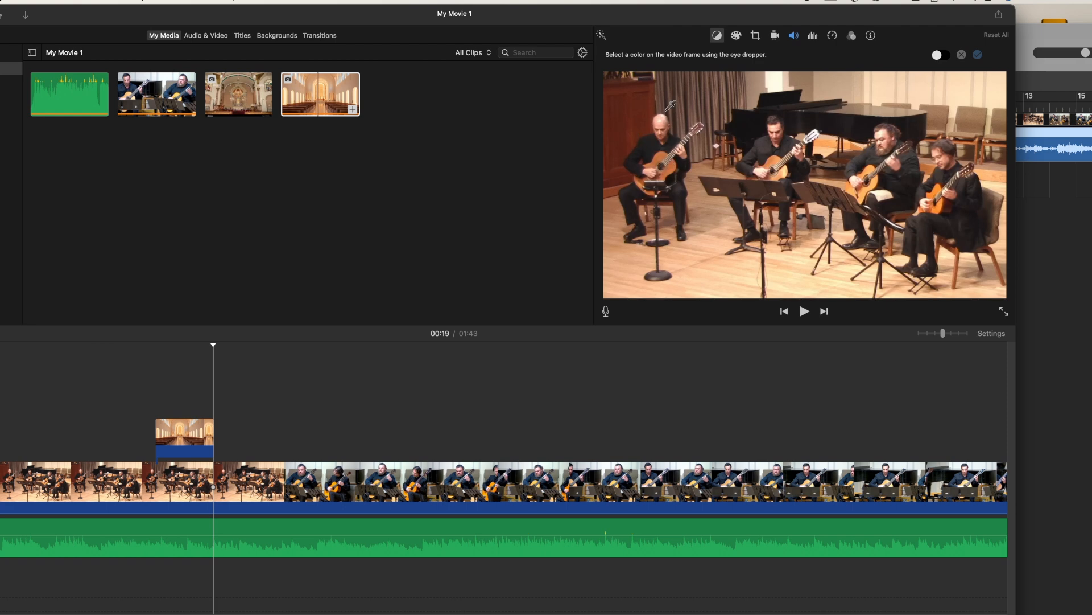
left_click(718, 37)
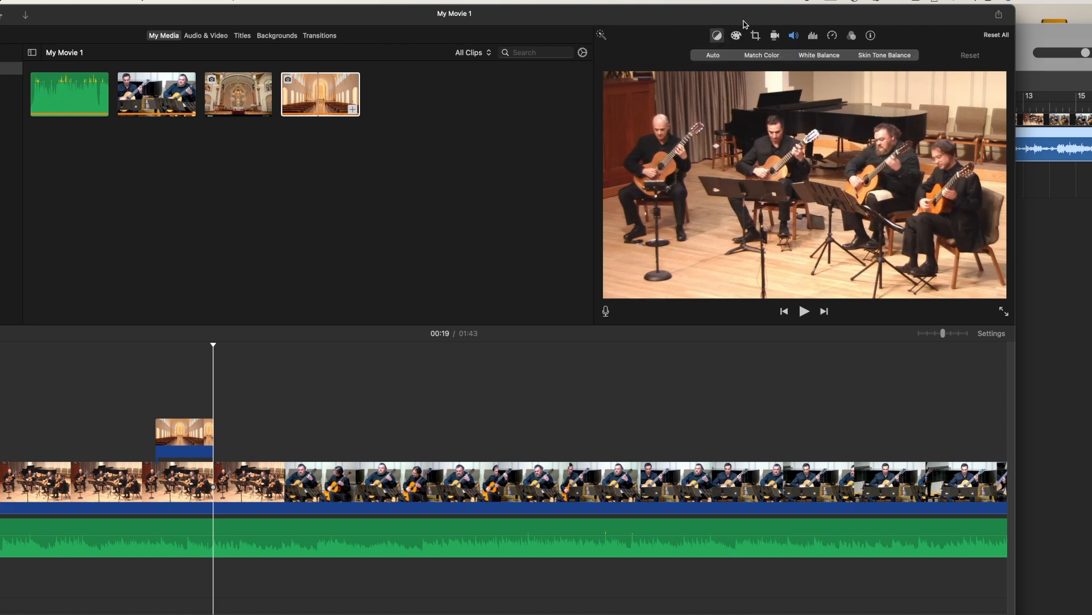
left_click(737, 36)
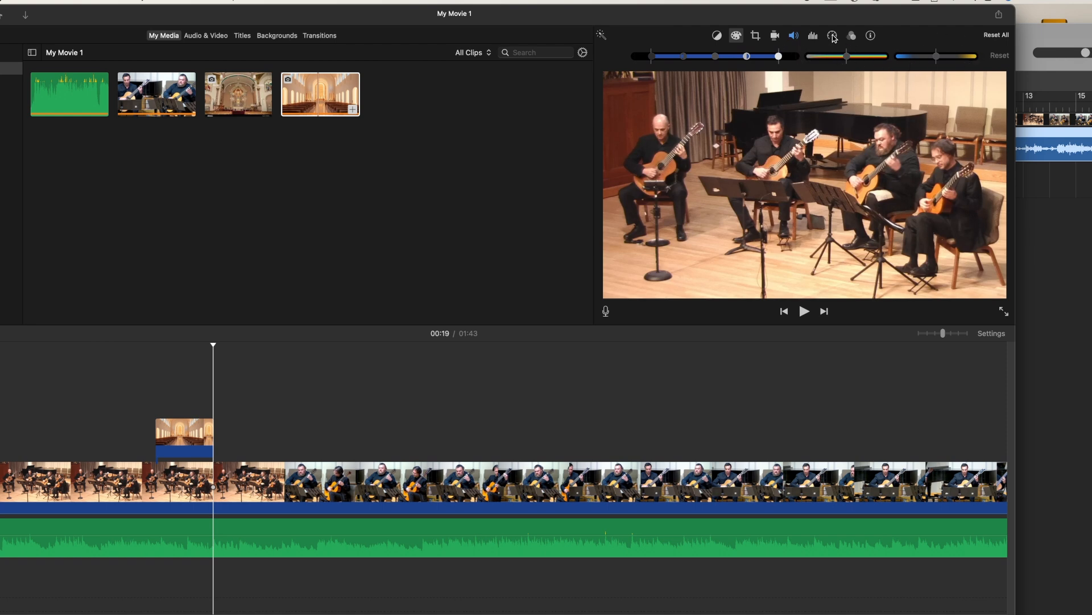
- Reset all adjustments on the movie clip and set its cropping style to Crop to Fill
left_click(990, 36)
left_click(757, 37)
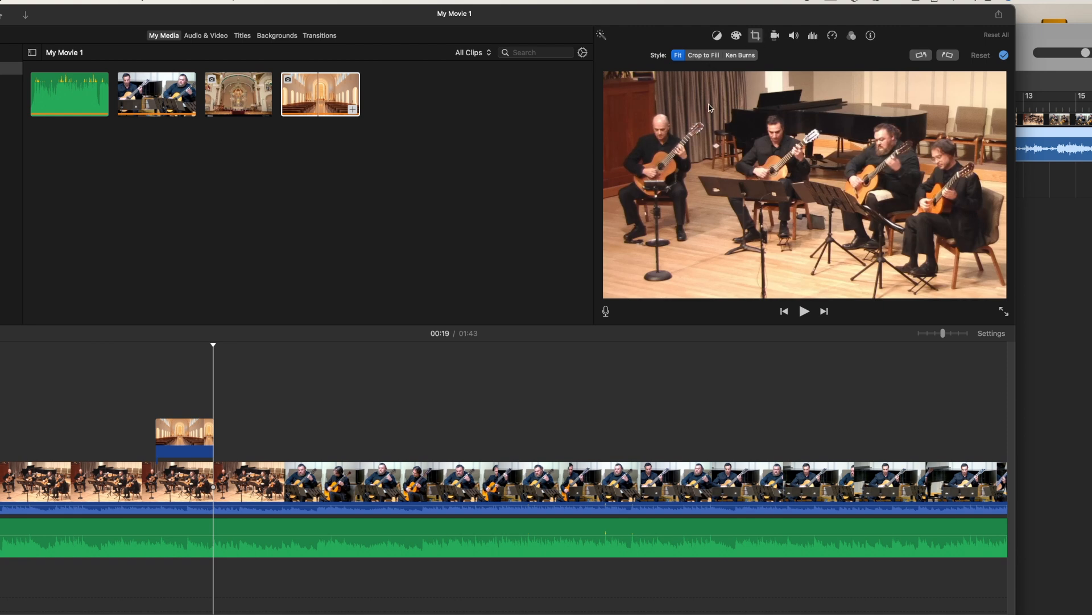
left_click(704, 56)
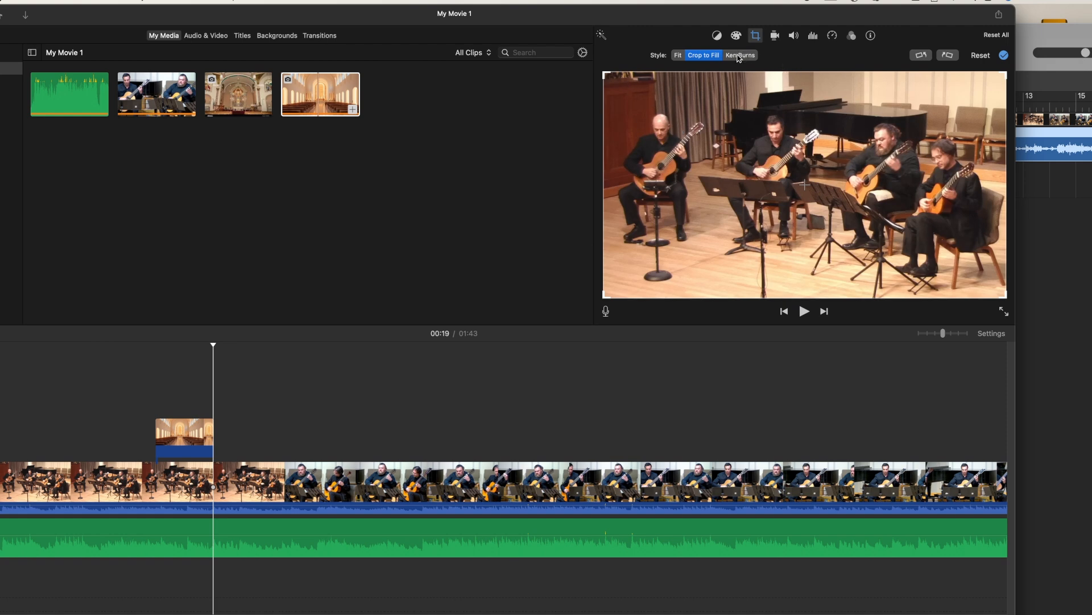
- Split the movie clip at about 21 s and 24 s to isolate a short wide-shot segment, and select that segment
left_click(250, 490)
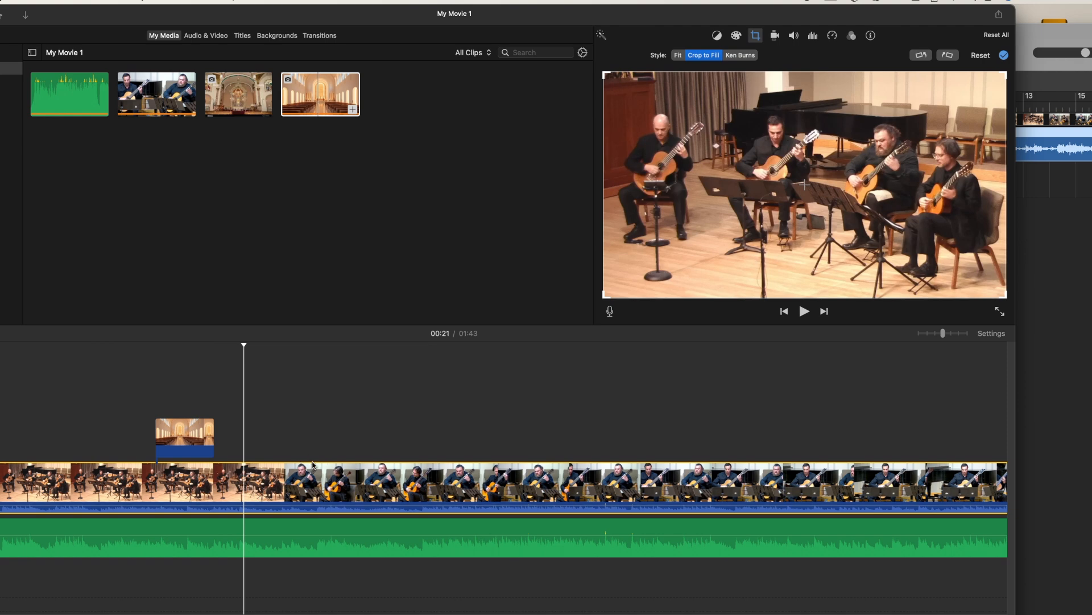
left_click(236, 485)
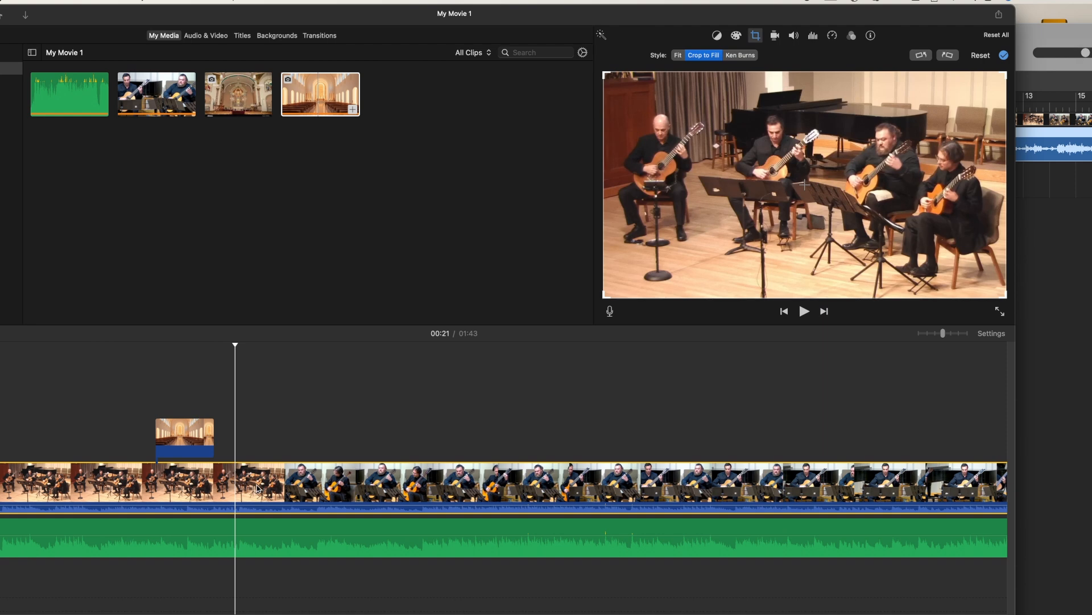
key("super+b")
left_click(283, 499)
key("super+b")
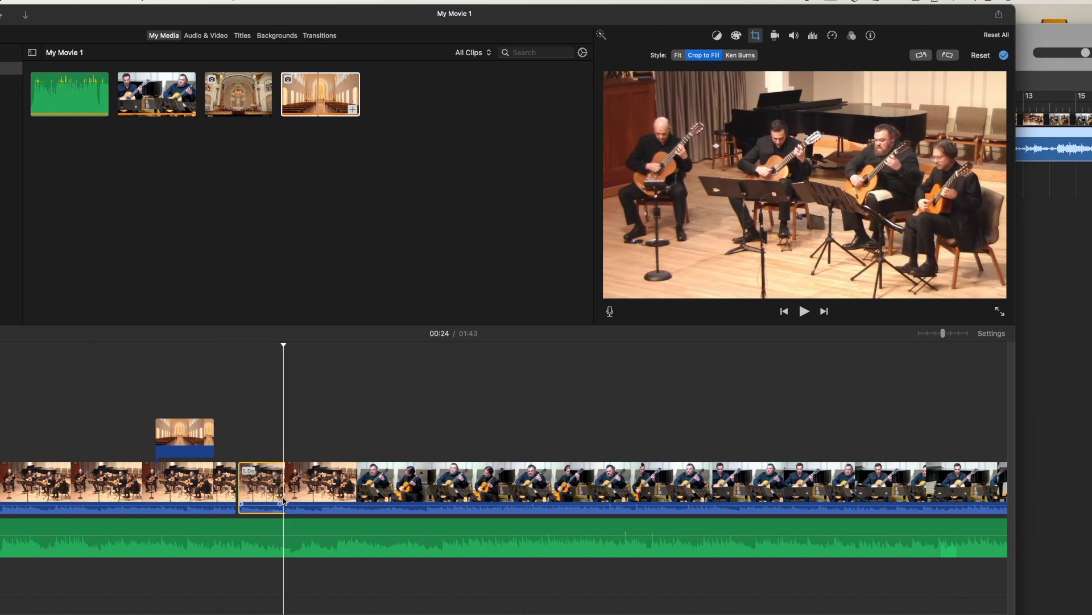
left_click(256, 488)
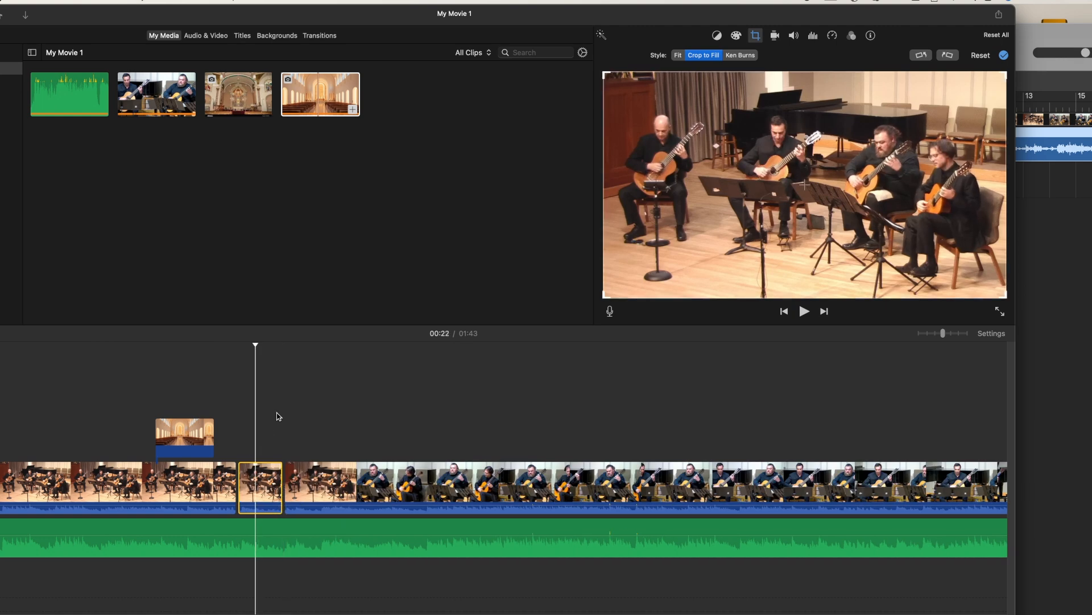
- Play the movie from about 20 s across both new splits
left_click(226, 465)
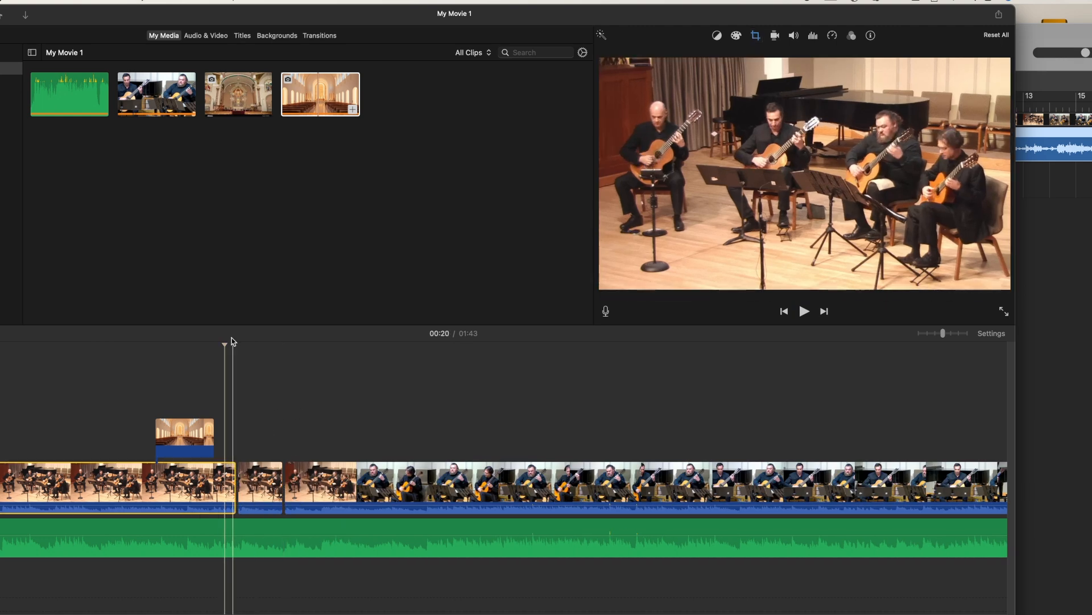
key("space")
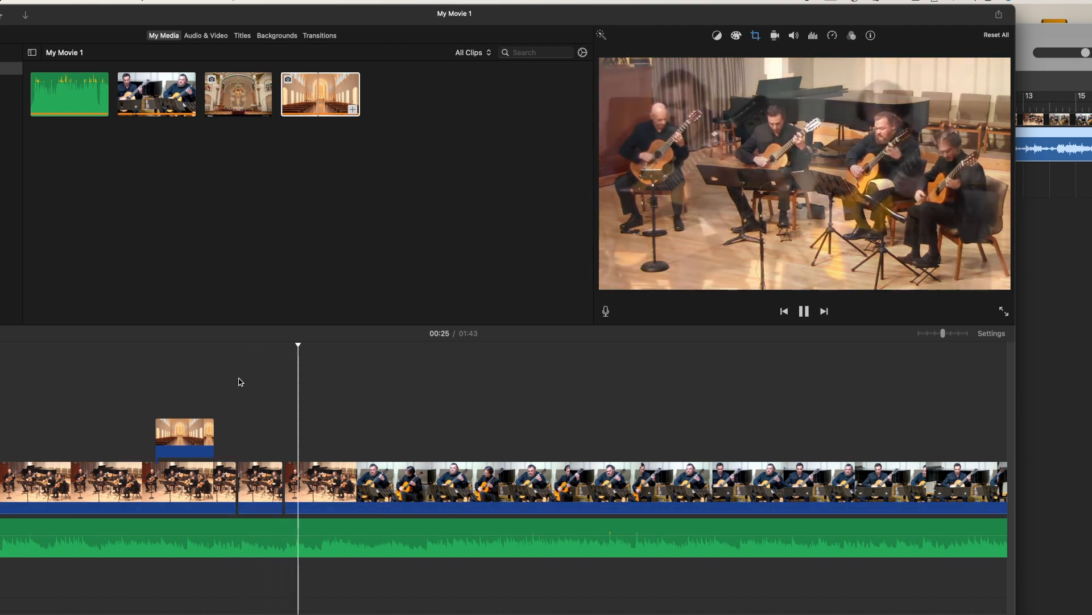
key("space")
- Apply the Ken Burns style to the short segment between the splits and play across it
left_click(258, 480)
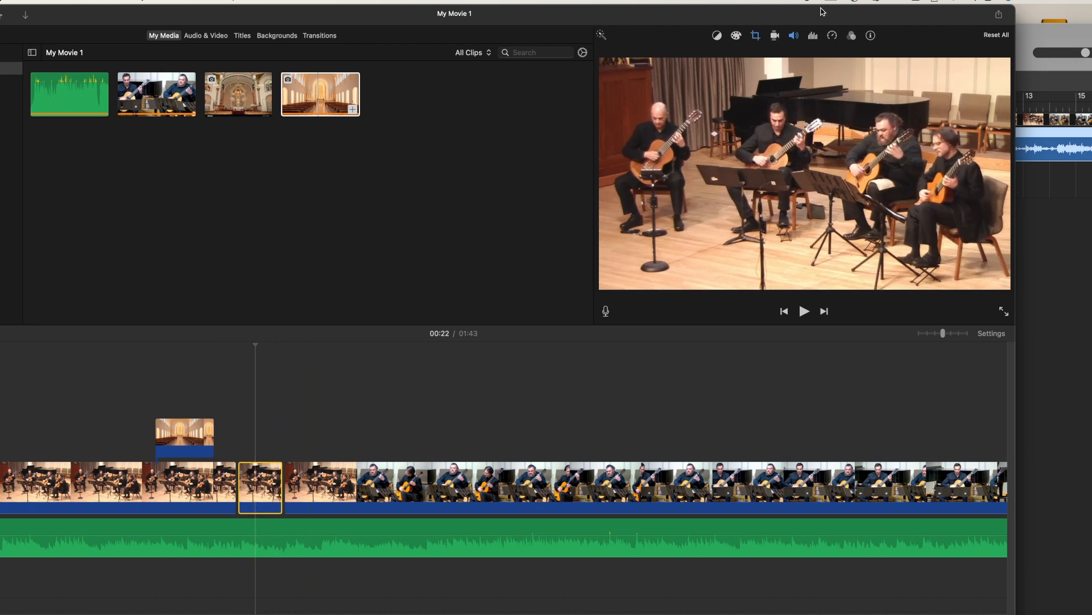
left_click(756, 36)
left_click(741, 55)
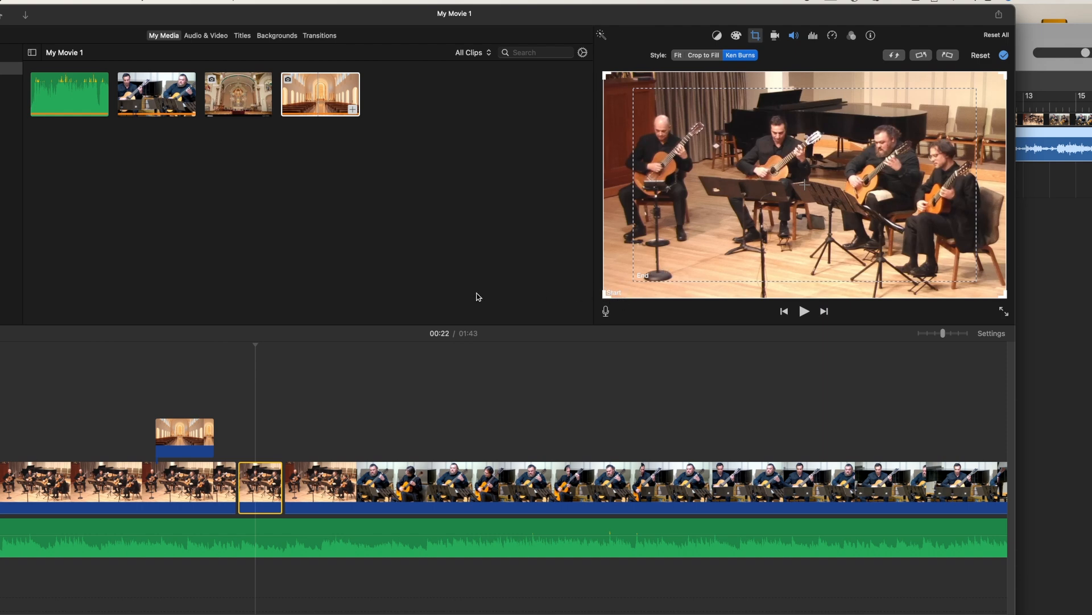
left_click(238, 346)
key("space")
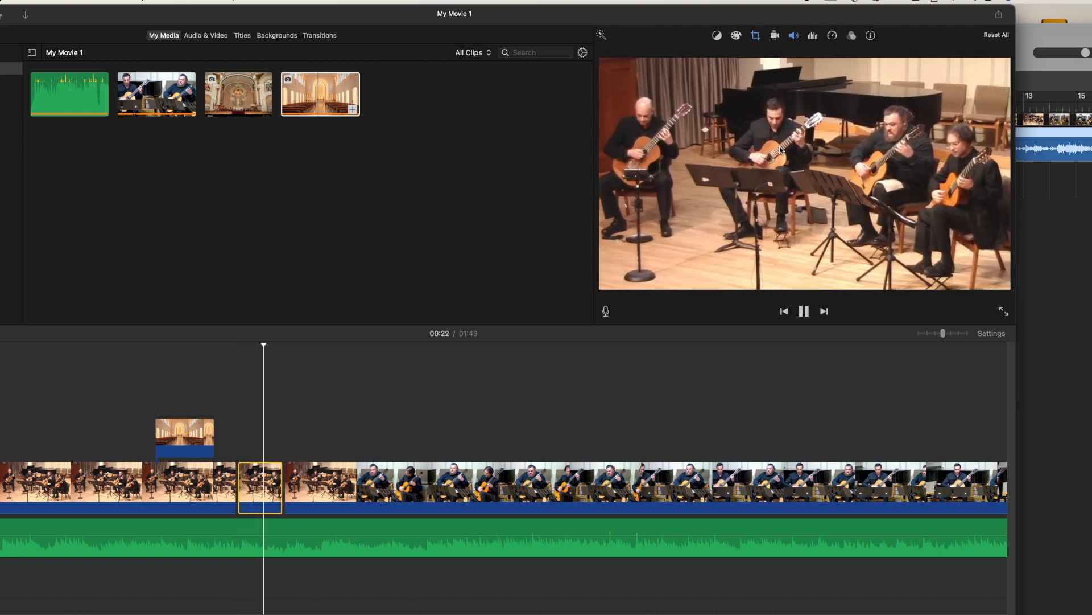
key("space")
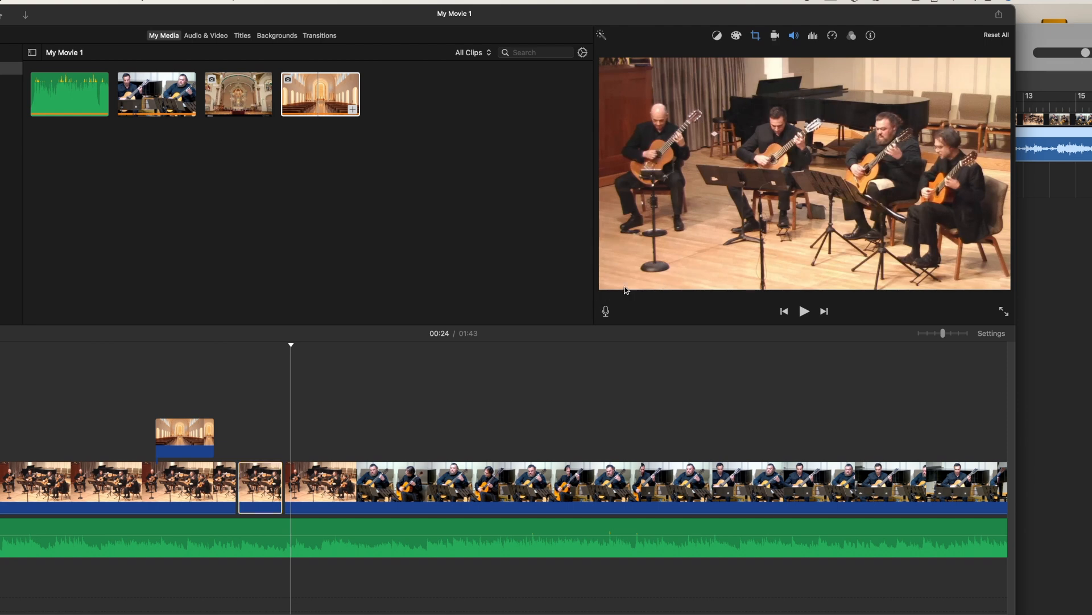
- Shrink the segment's Ken Burns start frame and position it around the two middle guitarists
left_click(256, 352)
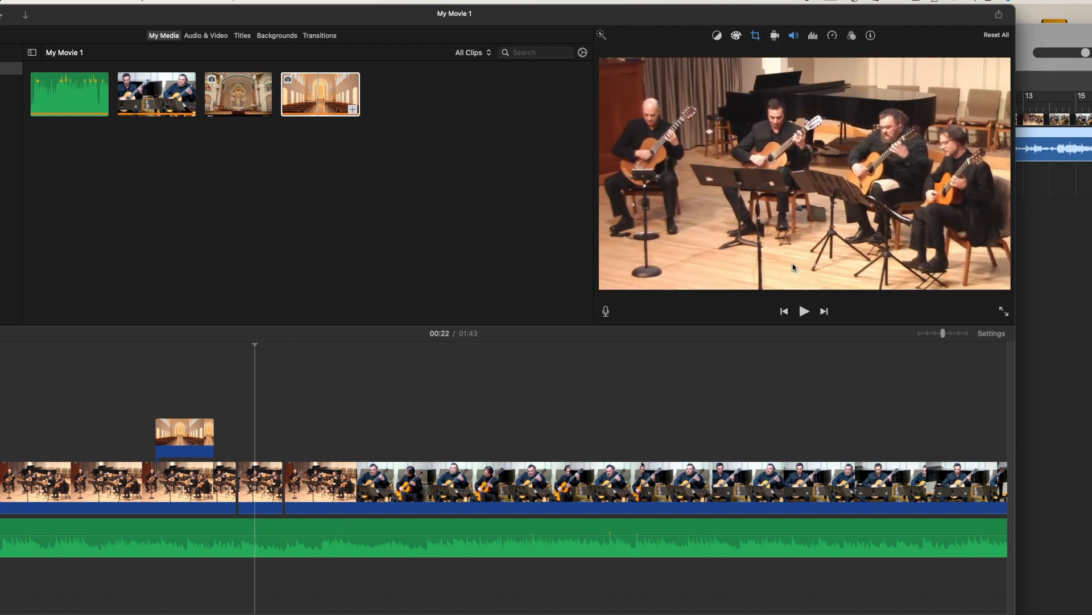
left_click(265, 484)
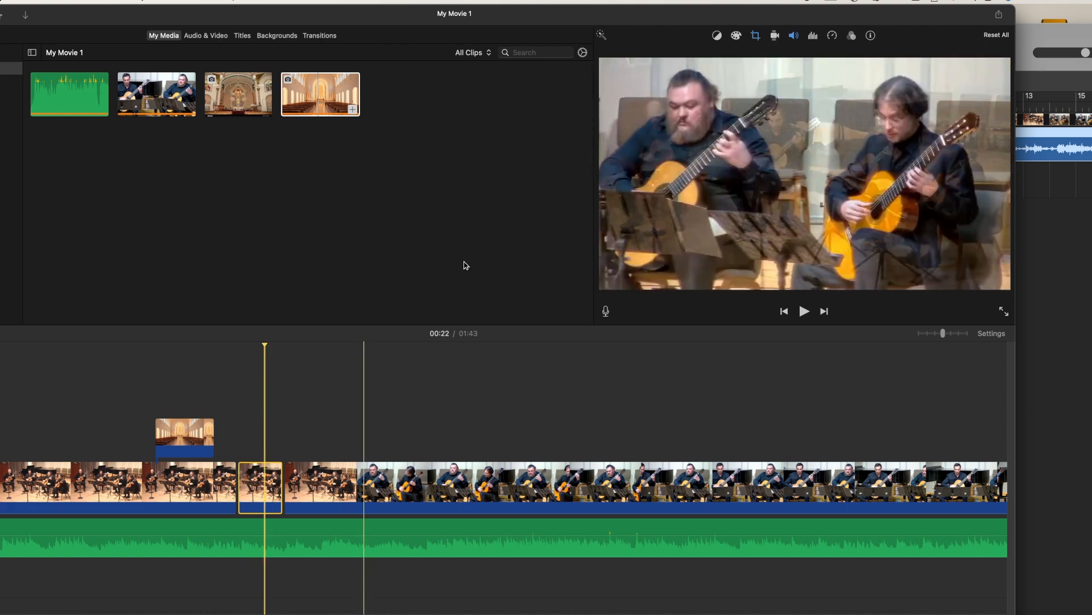
left_click(756, 36)
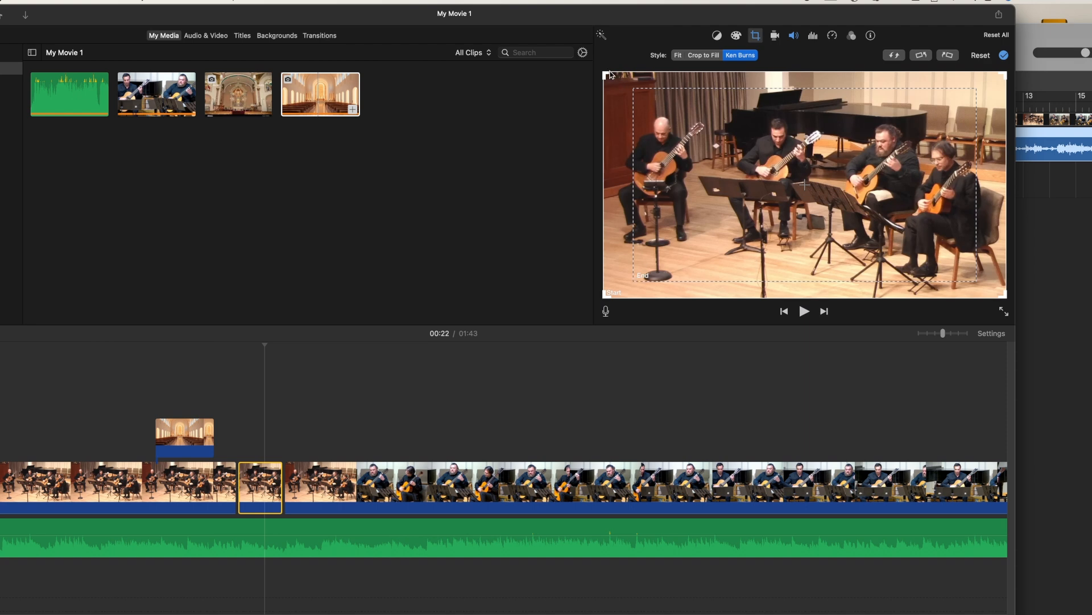
left_click_drag(604, 73, 737, 122)
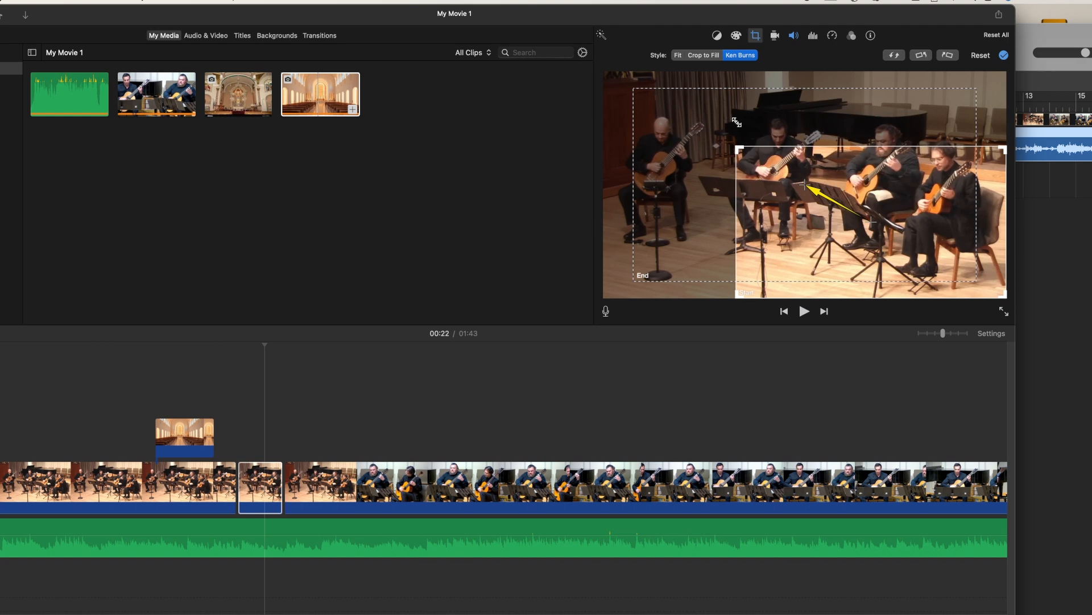
left_click_drag(817, 165, 774, 122)
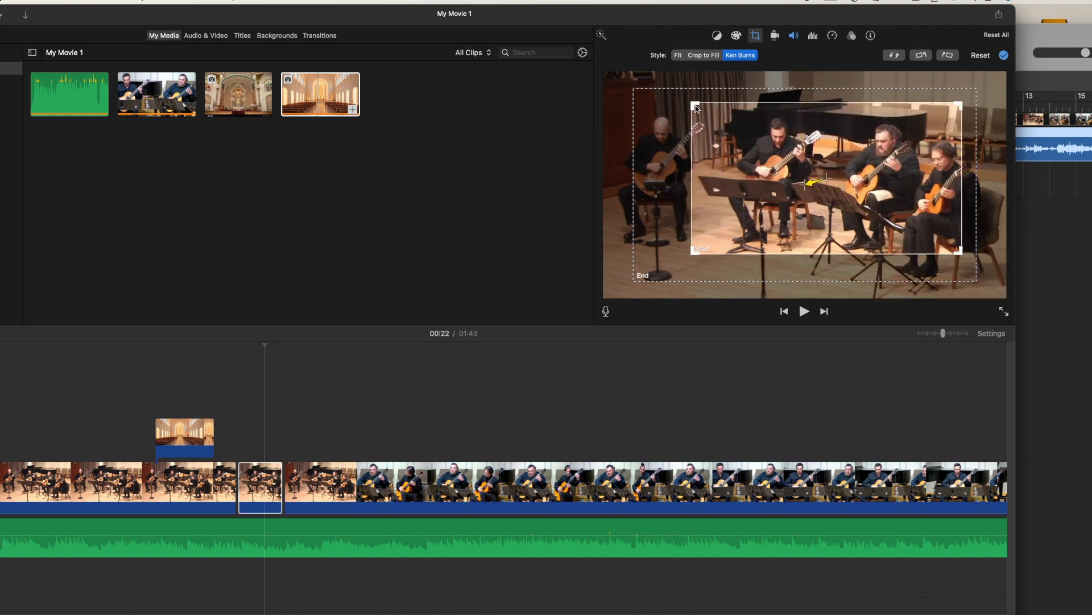
left_click_drag(693, 102, 806, 121)
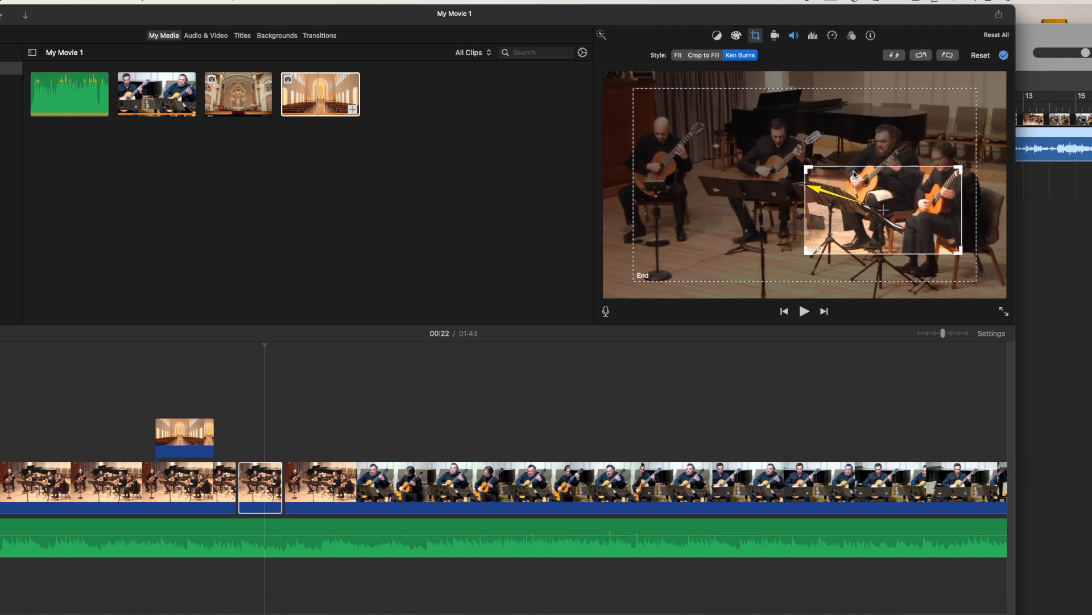
left_click_drag(871, 203, 799, 180)
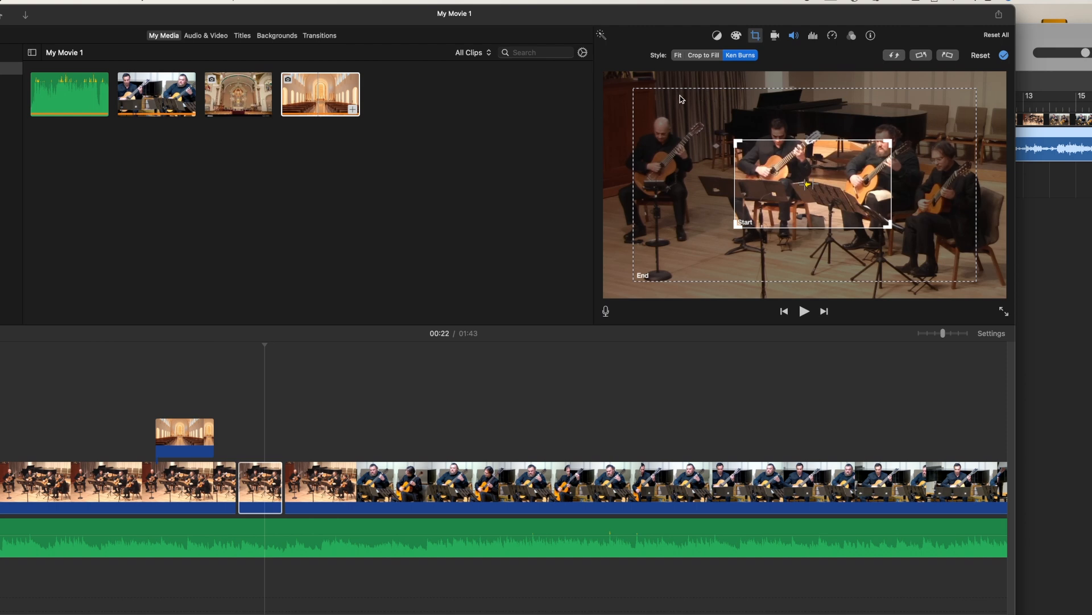
- Enlarge the segment's Ken Burns end frame to the full picture, play across the segment, and reselect it
left_click_drag(636, 280, 578, 312)
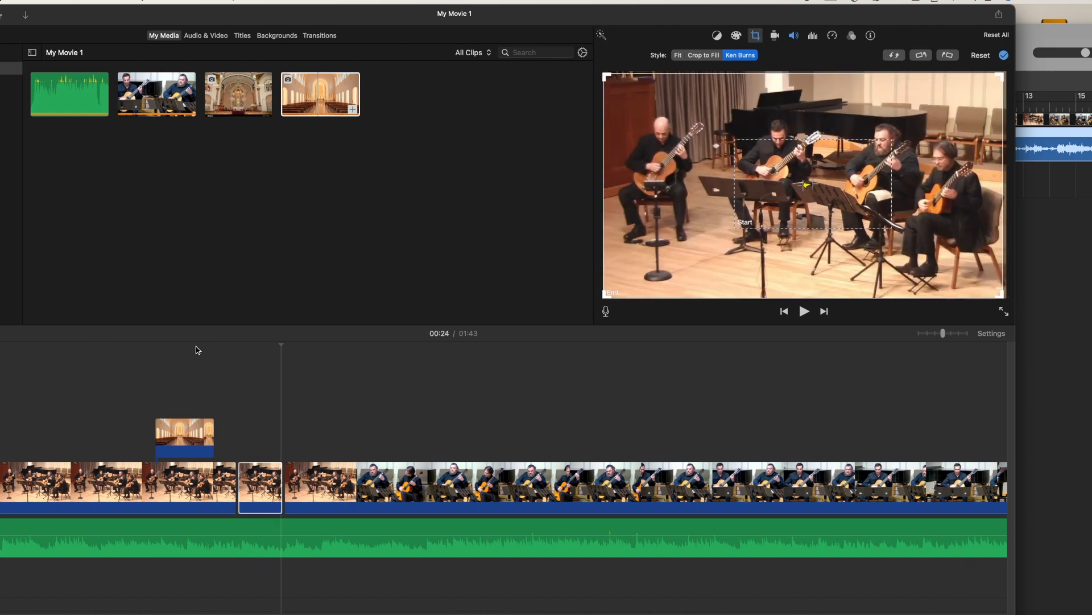
left_click(176, 356)
key("space")
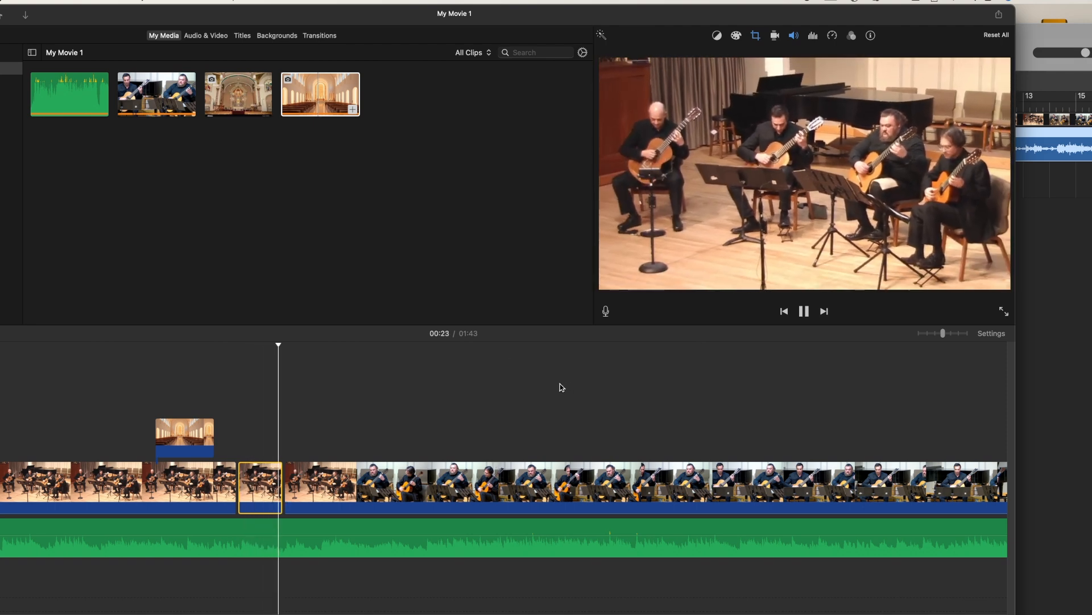
key("space")
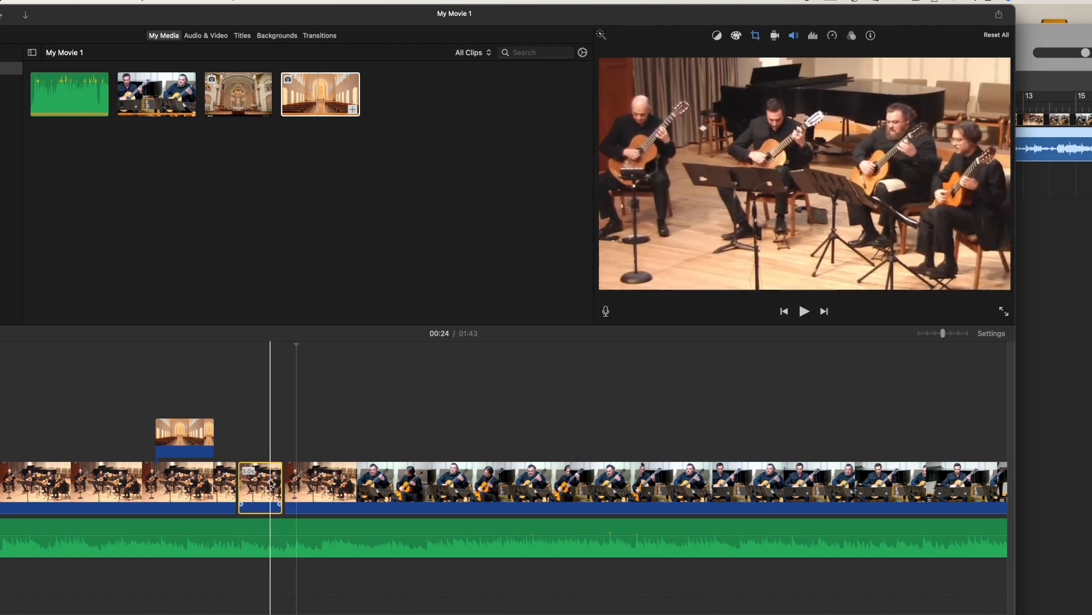
left_click(262, 485)
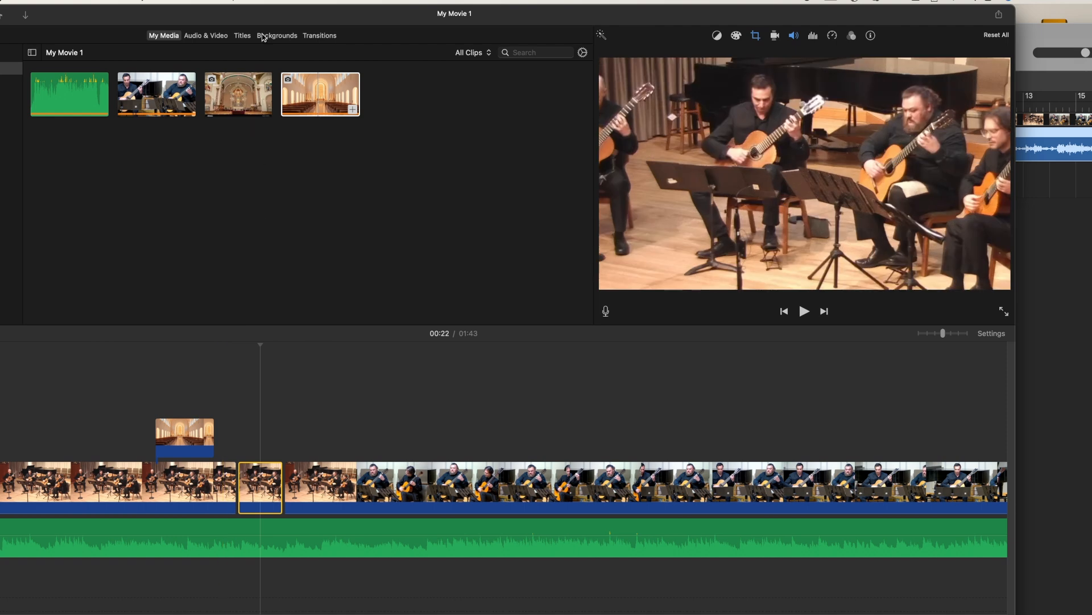
- Add Cross Dissolve transitions at both ends of the short Ken Burns segment and play the movie across them
left_click(320, 36)
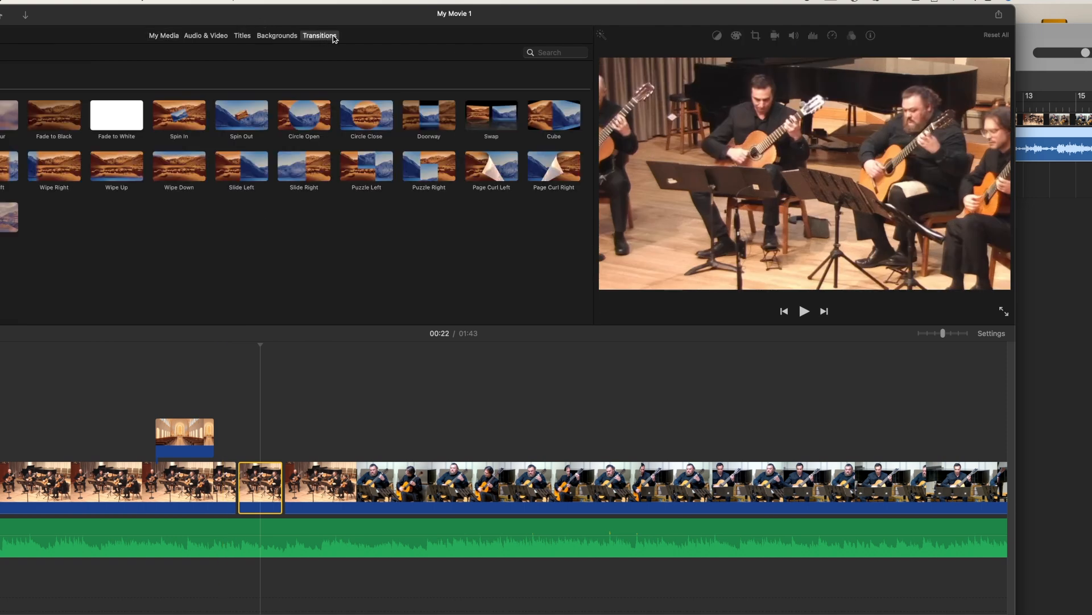
left_click_drag(191, 20, 280, 9)
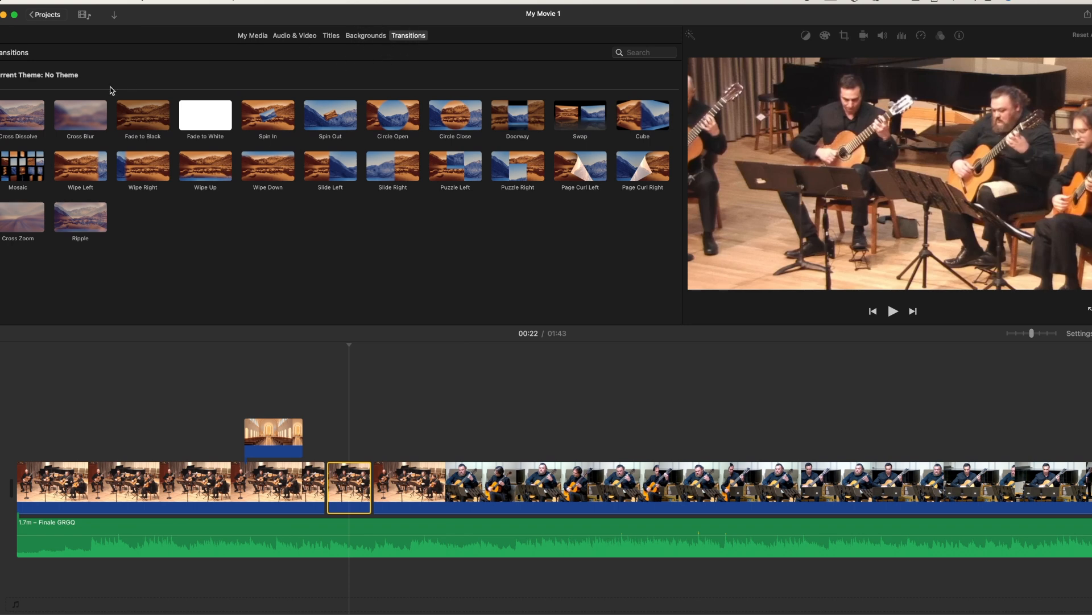
left_click_drag(15, 118, 357, 496)
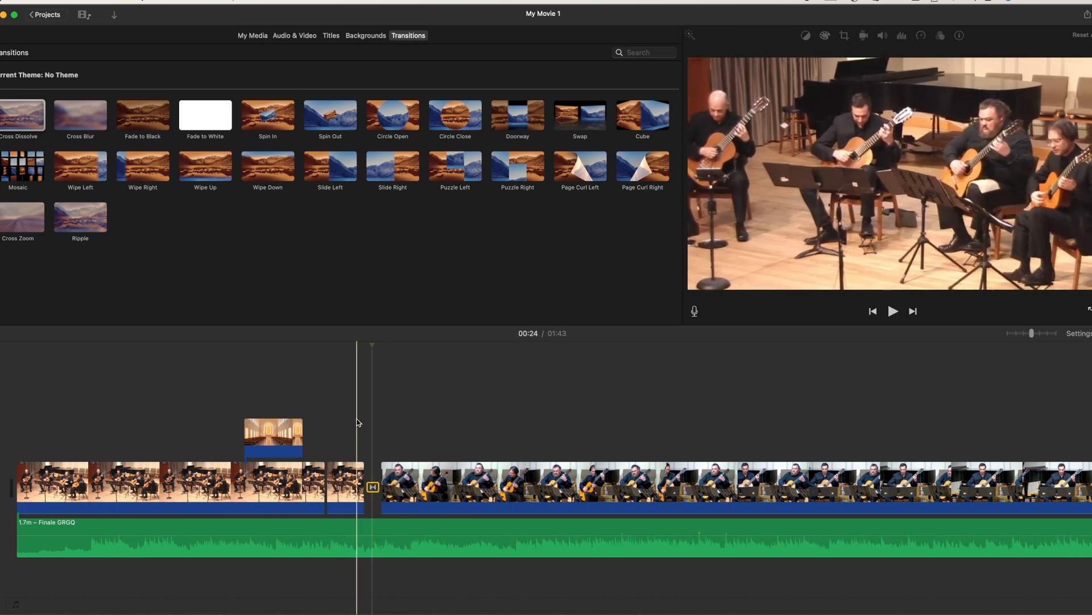
left_click_drag(7, 112, 310, 475)
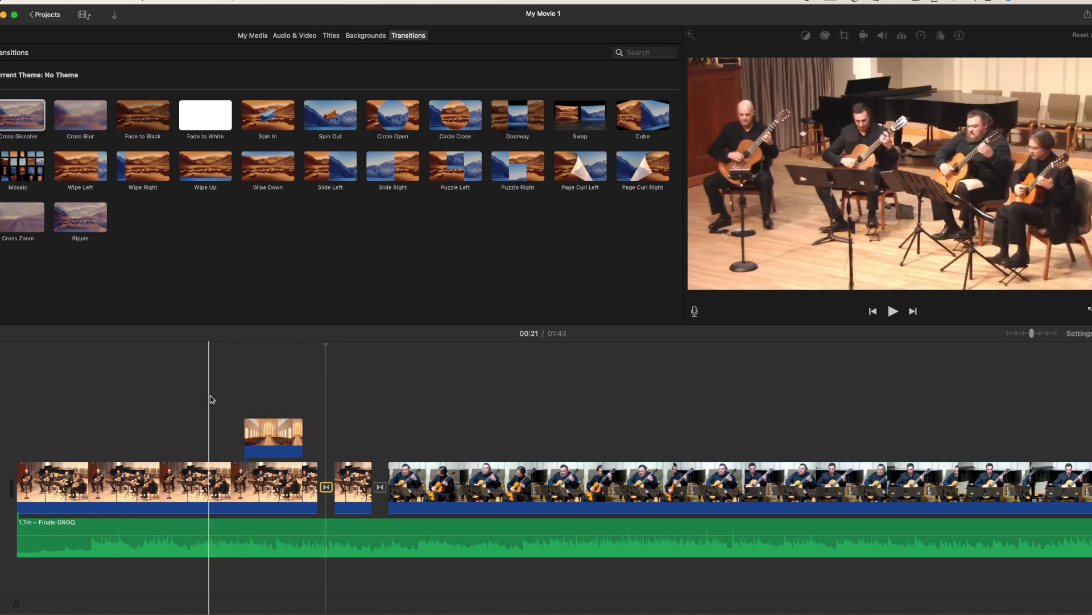
left_click(209, 398)
key("space")
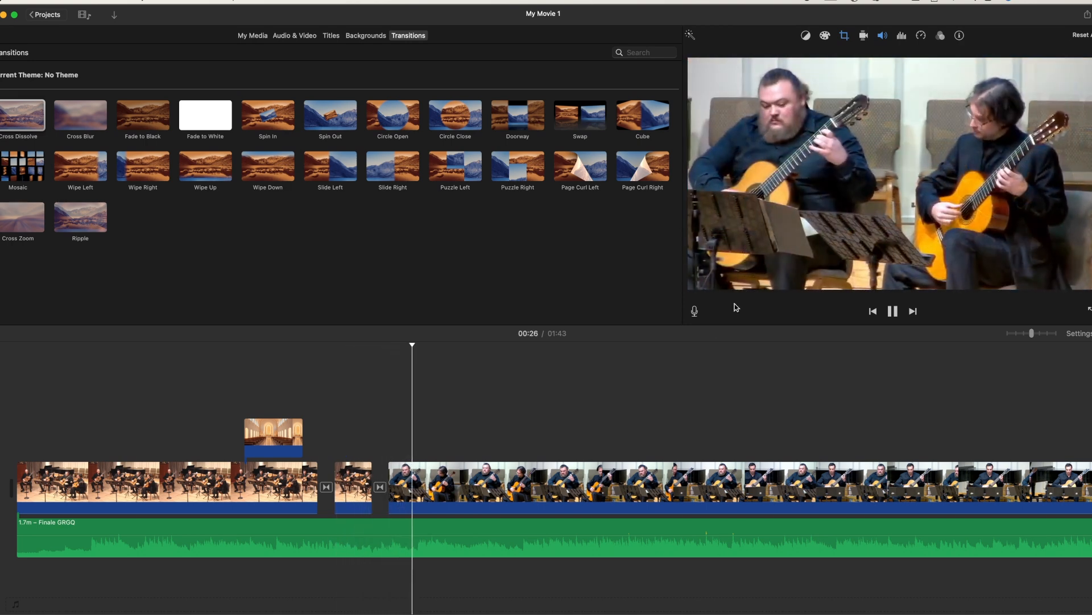
- Try a Cross Dissolve on the church cutaway, and move the cutaway earlier to start at about 12 s
left_click(271, 436)
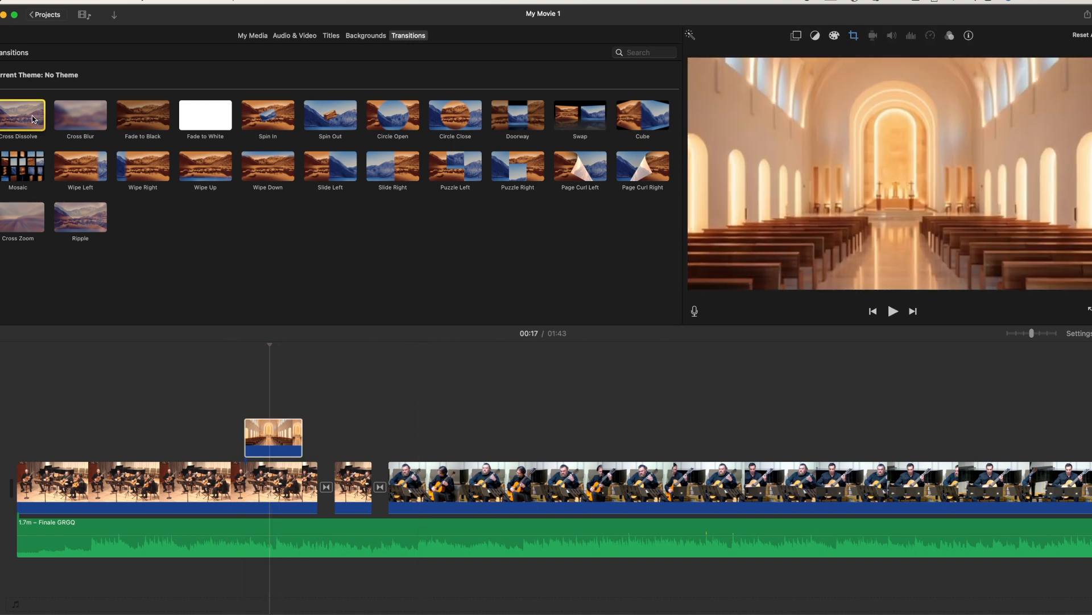
left_click_drag(29, 118, 348, 433)
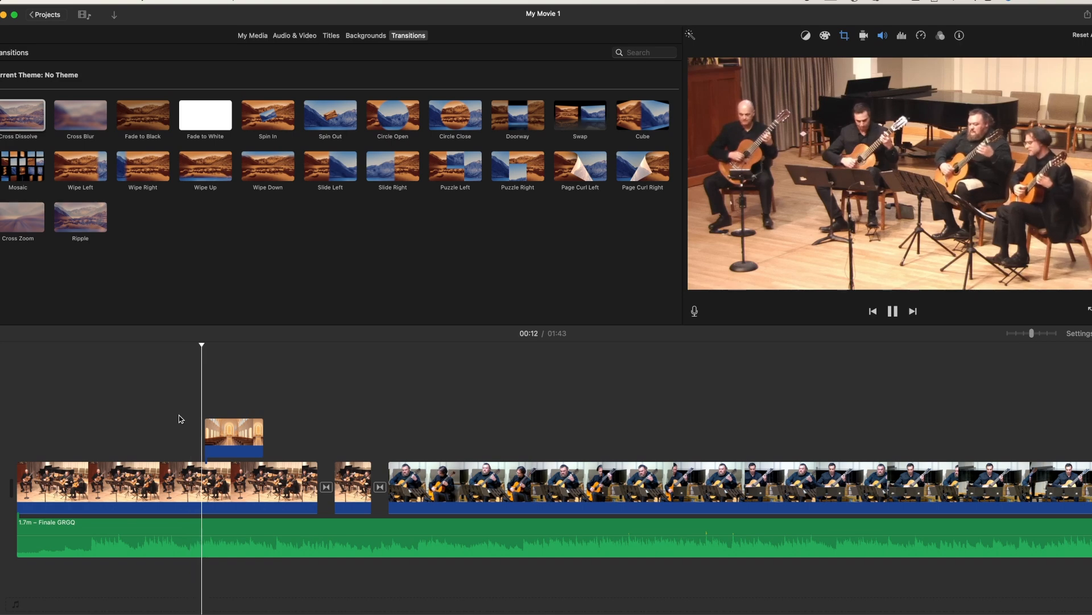
key("space")
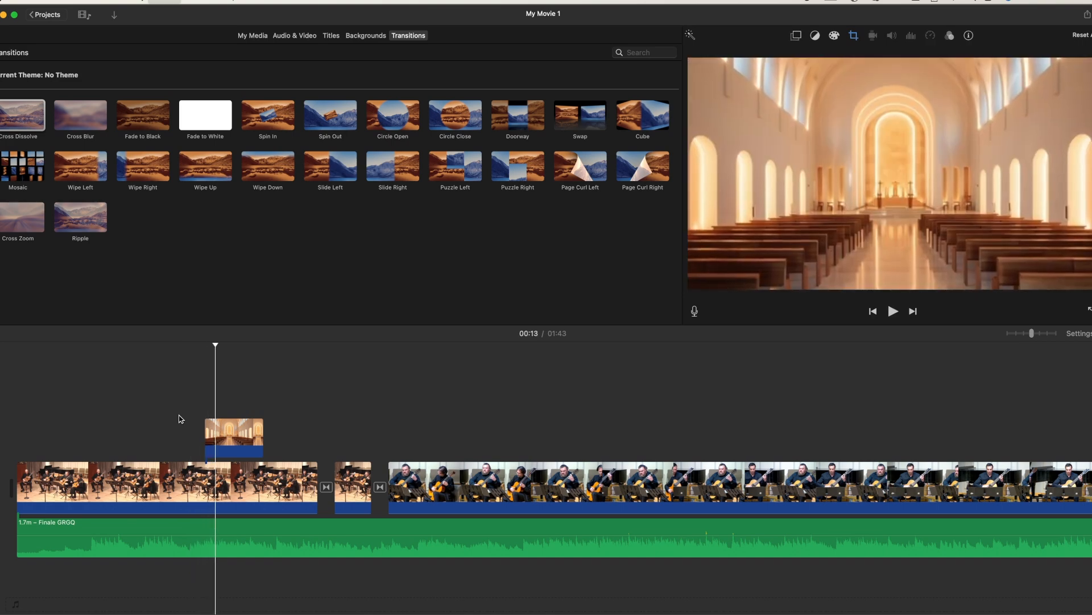
- Split the concert clip at the start and at the end of the church cutaway above it
left_click(207, 472)
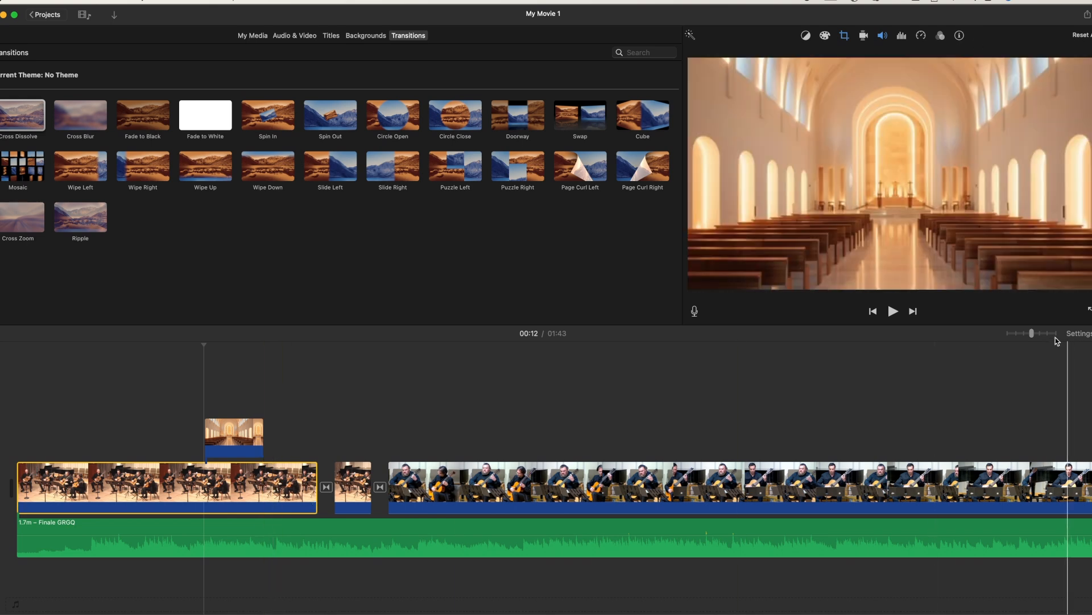
left_click_drag(1034, 336, 1047, 337)
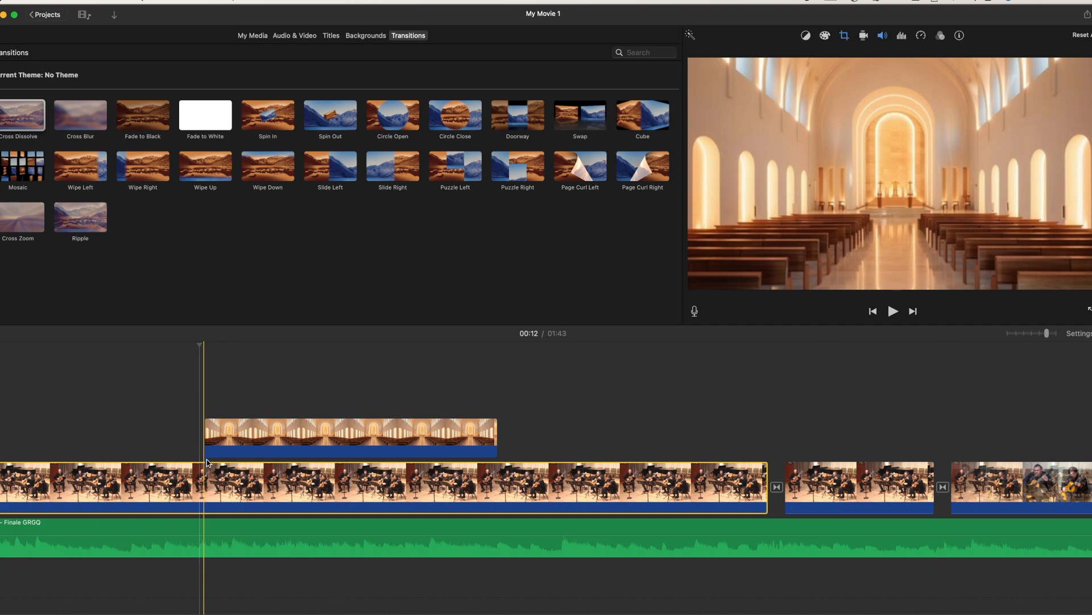
key("super+b")
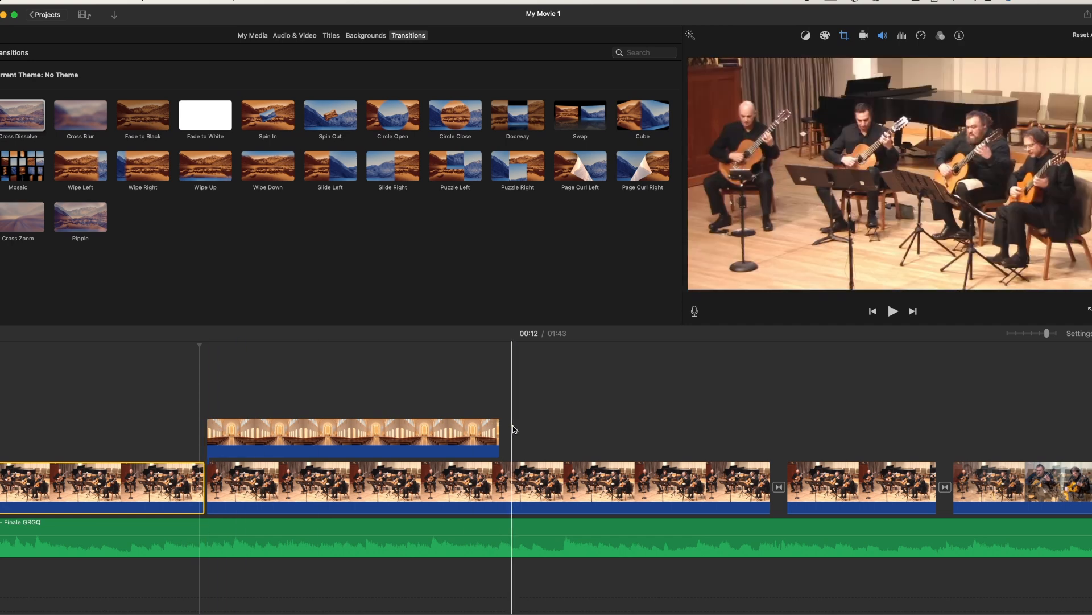
left_click(459, 496)
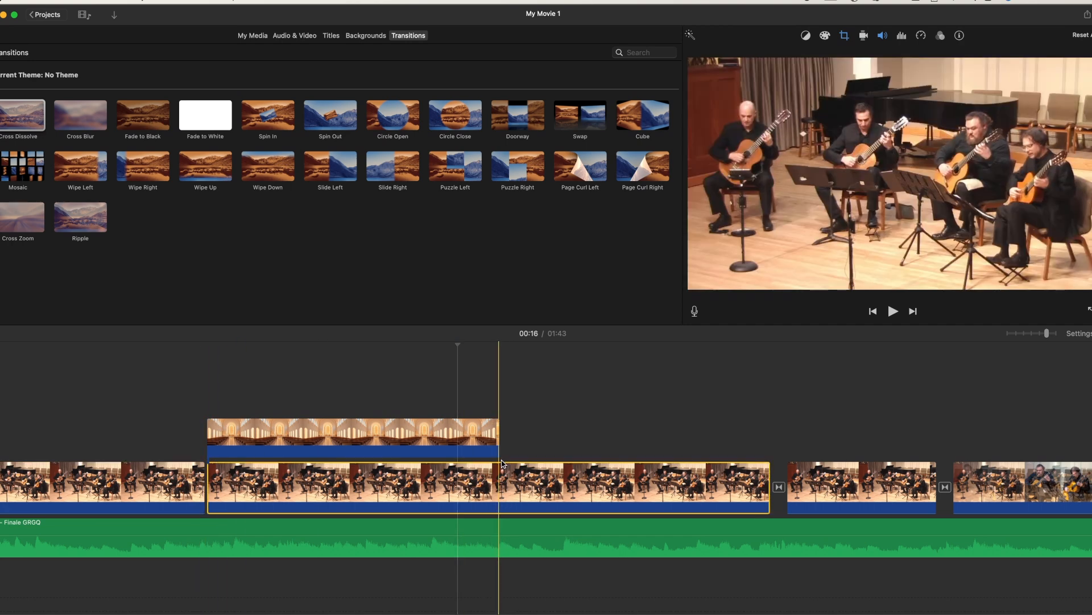
key("super+b")
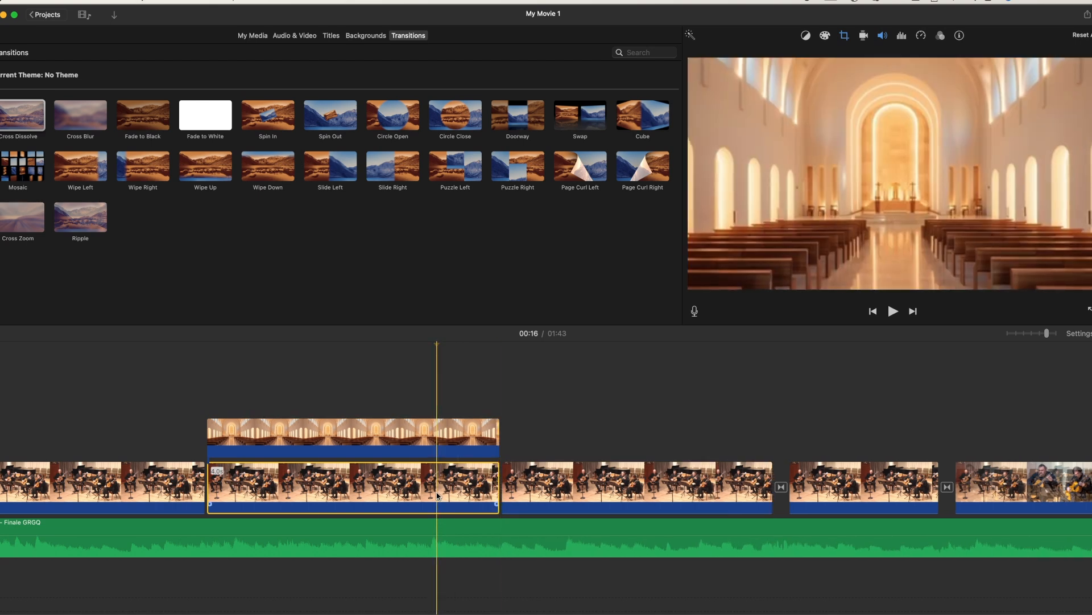
- Replace the concert segment beneath the cutaway with the church image, placing the image directly in the main video track
key("Delete")
key("super+z")
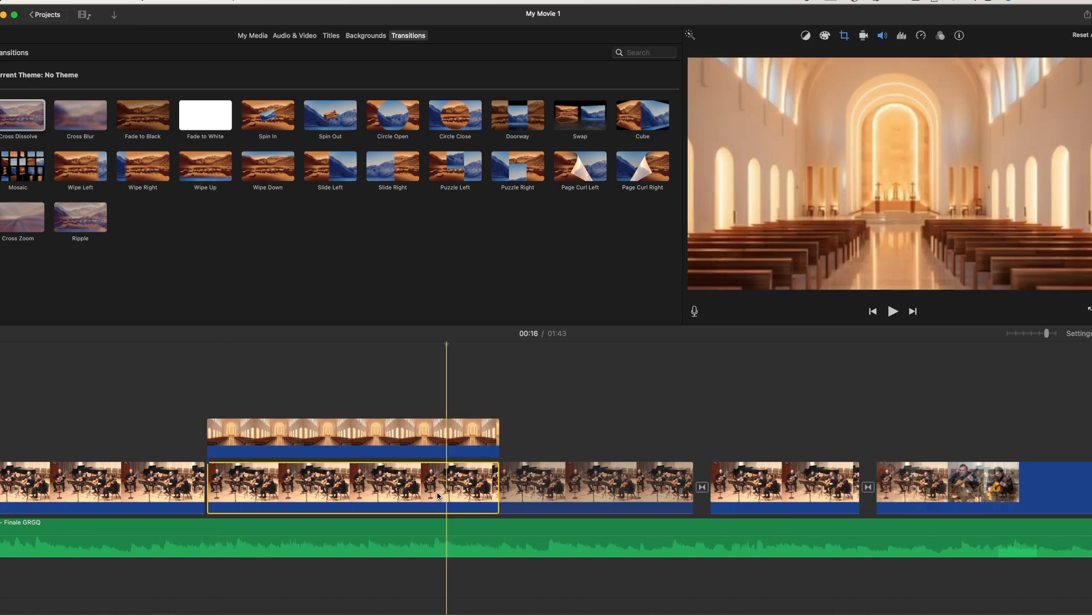
left_click(360, 482)
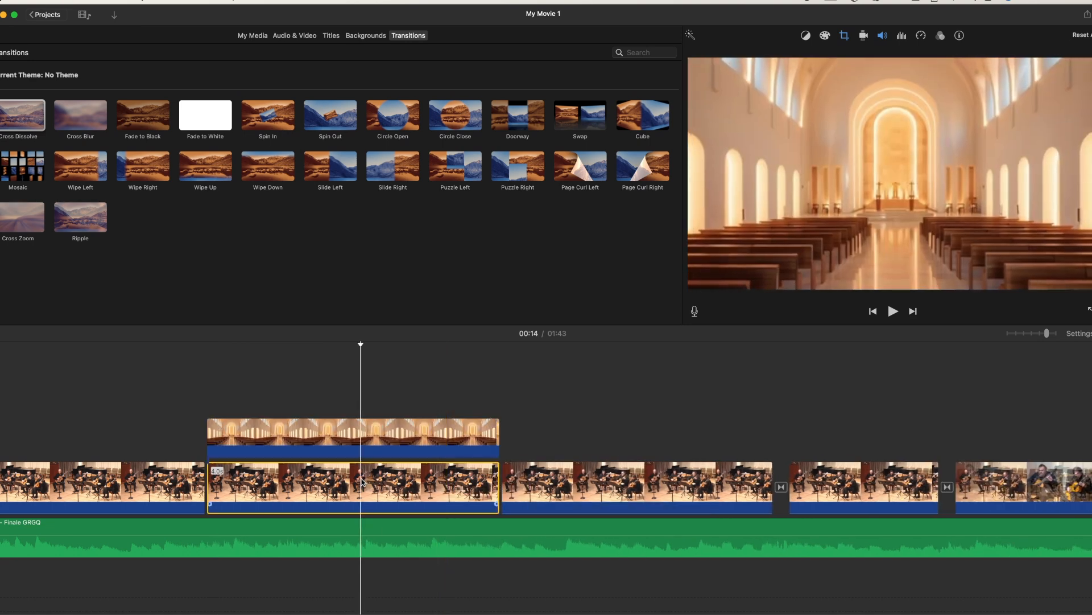
left_click_drag(330, 437, 61, 448)
left_click(251, 469)
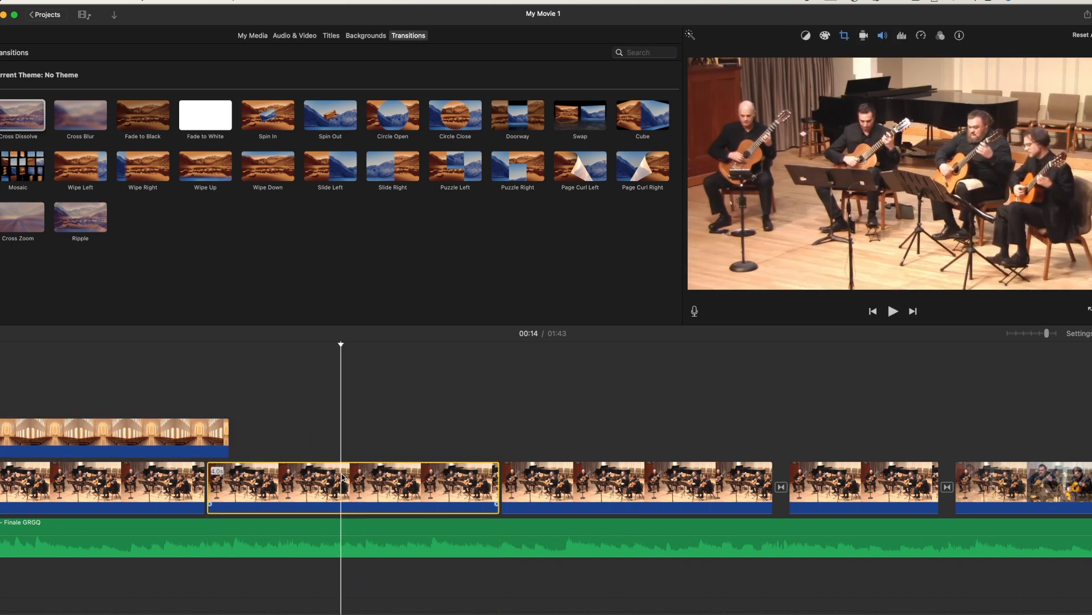
key("Delete")
left_click_drag(121, 432, 207, 479)
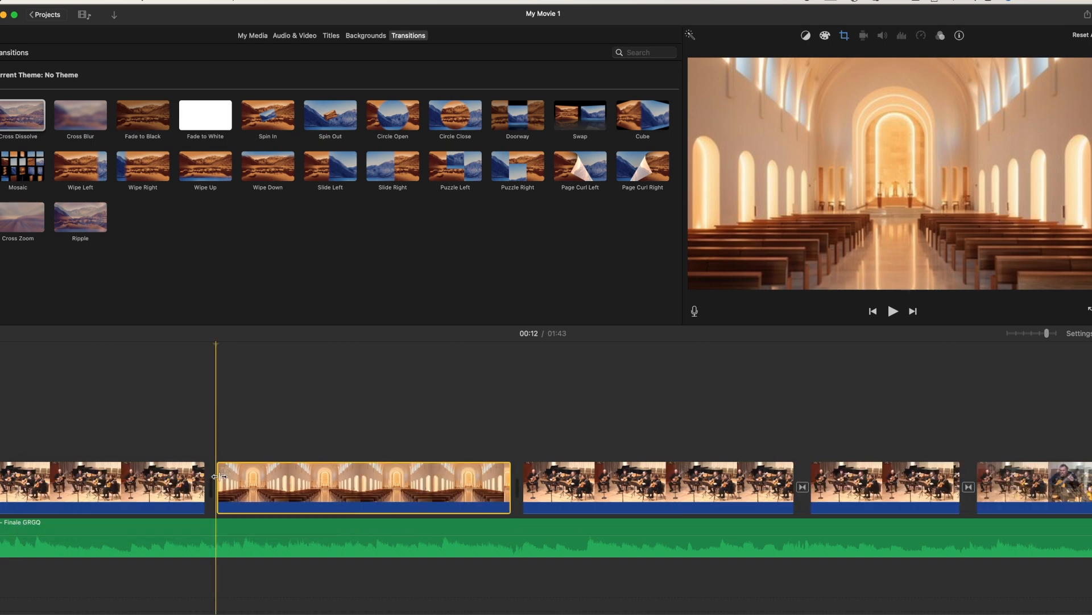
- Play the movie from about 10 s across the church image and into the concert clip that follows
left_click(180, 402)
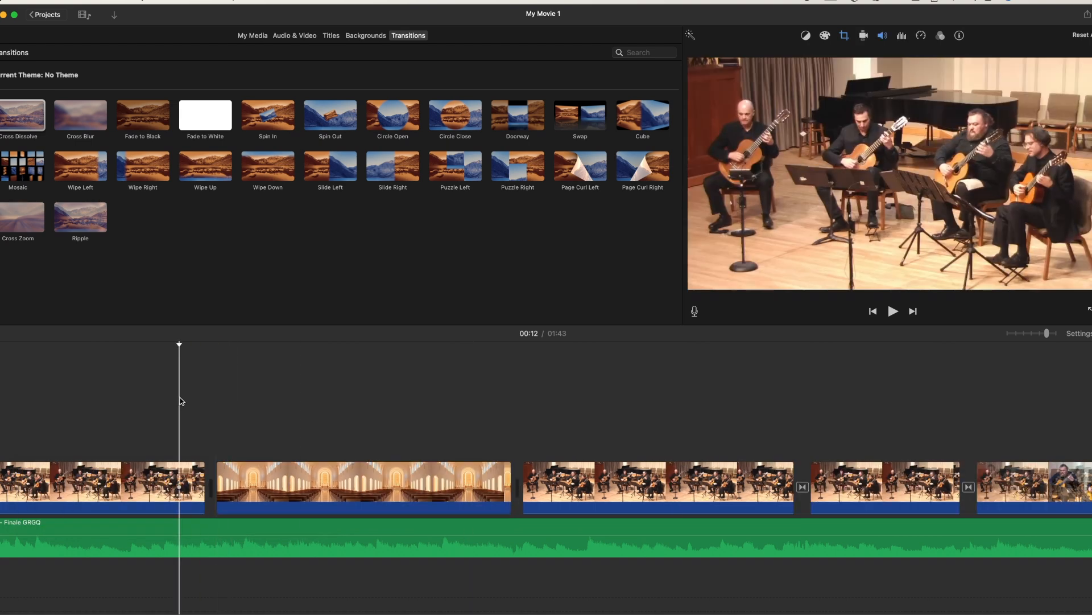
key("space")
left_click(56, 375)
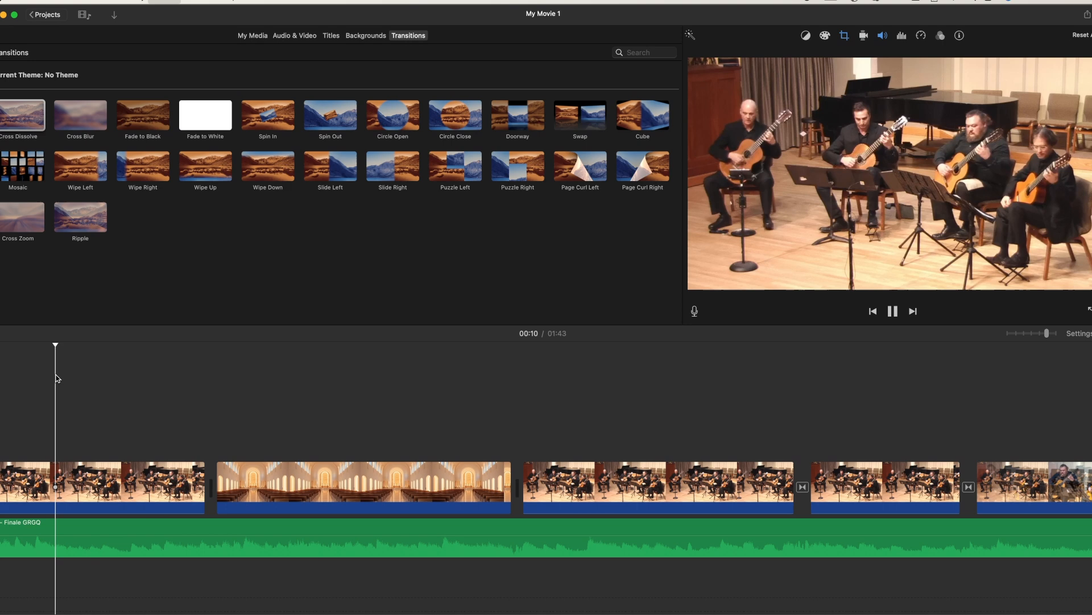
key("space")
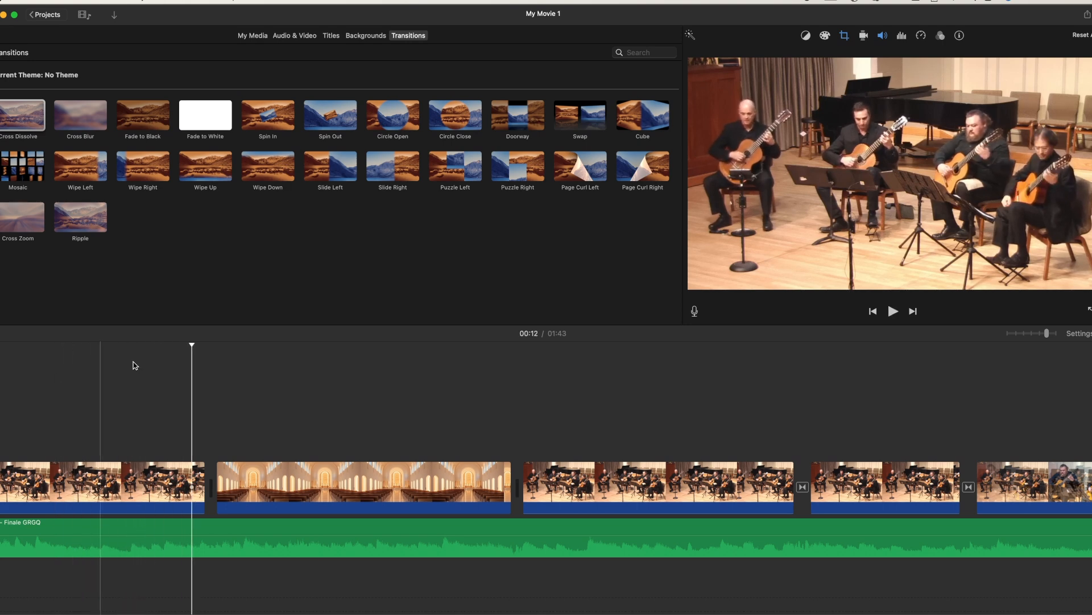
key("space")
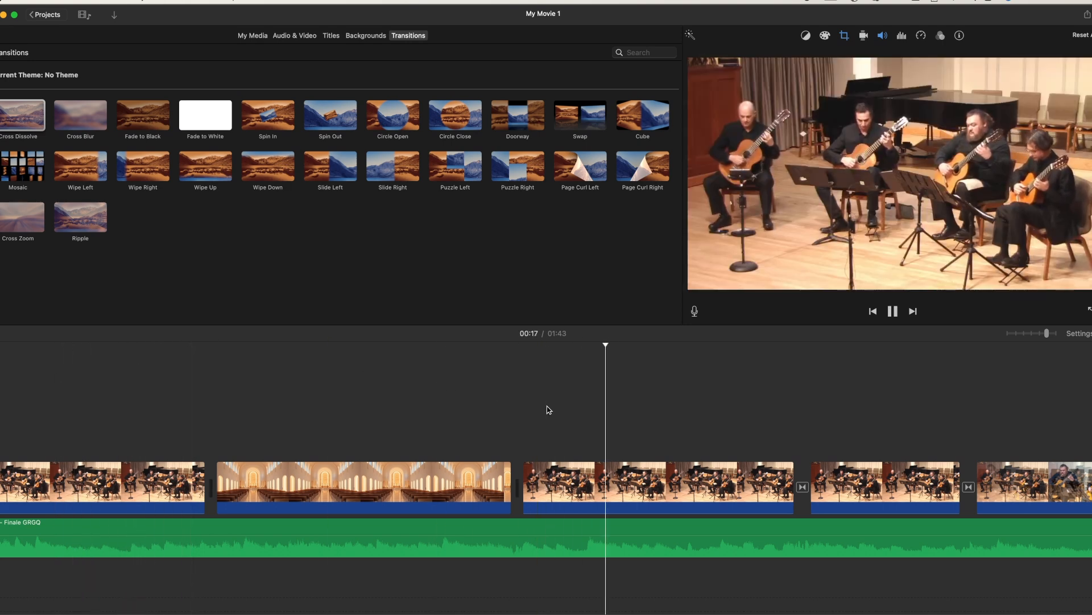
key("space")
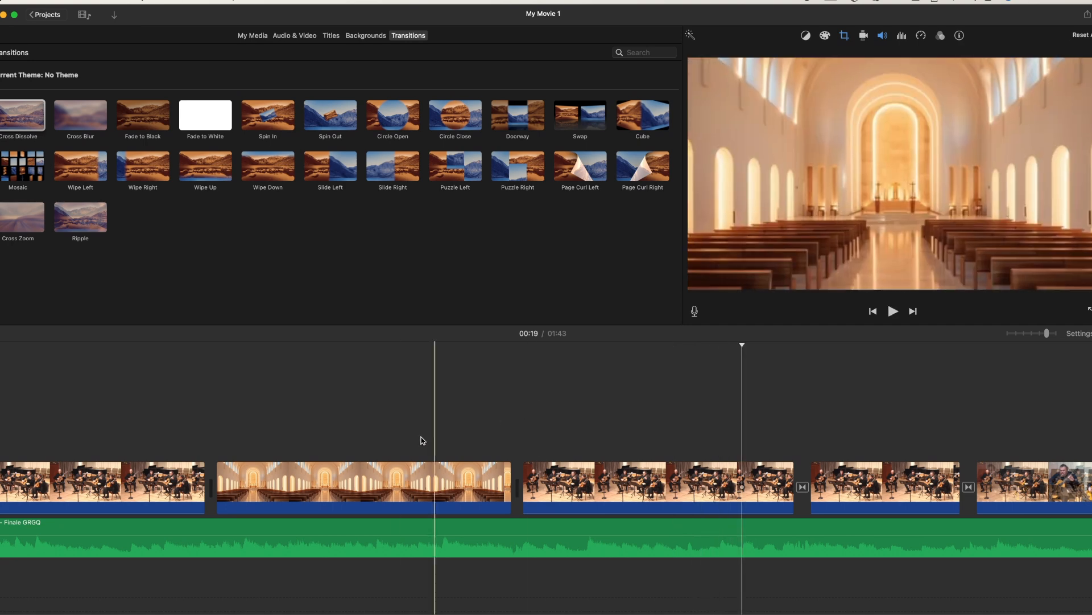
- Add Cross Dissolve transitions before and after the church image and play the movie through them
left_click(345, 476)
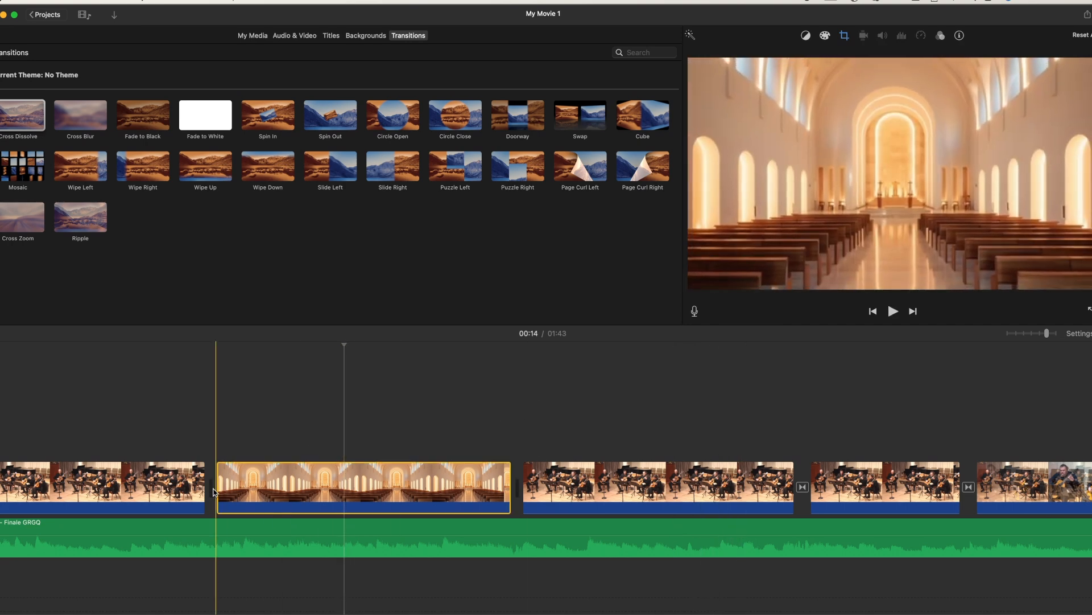
left_click_drag(24, 112, 171, 495)
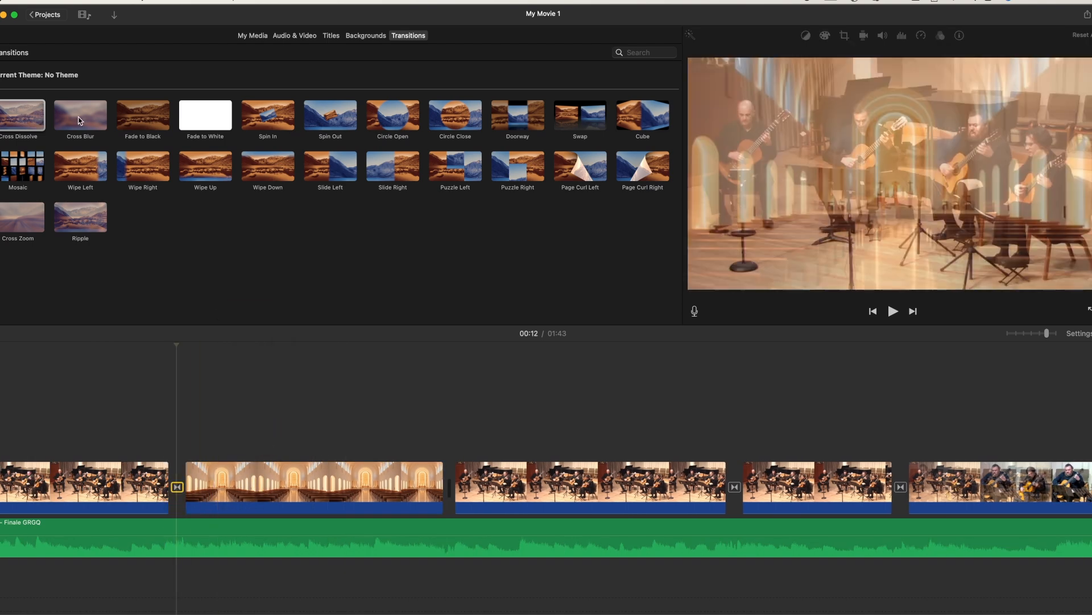
left_click_drag(36, 119, 405, 493)
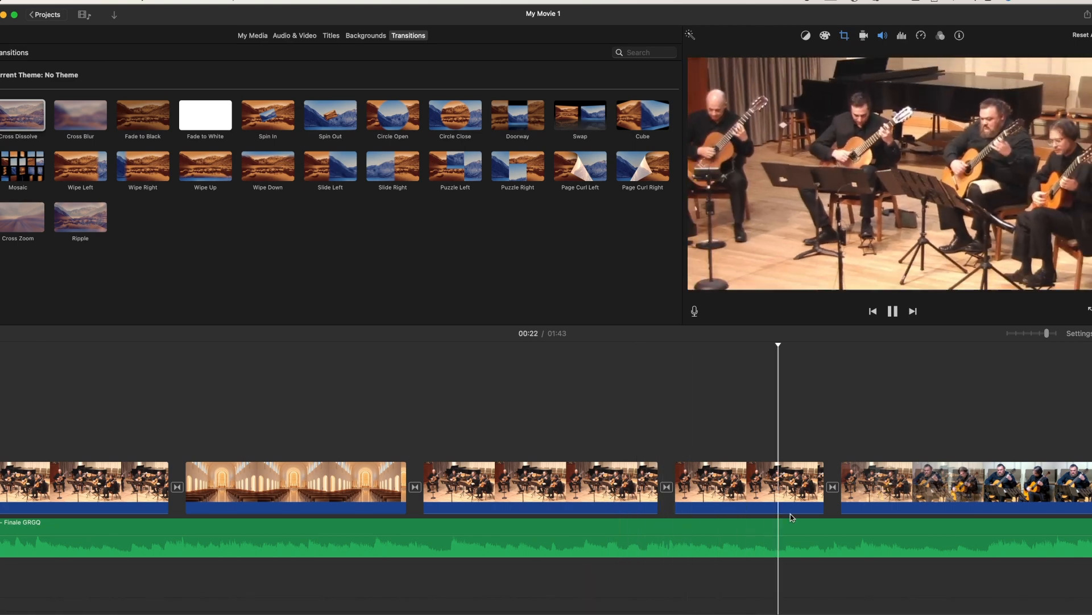
key("space")
- Review the clip's stabilization, volume, noise reduction and equalizer, and speed adjustments
left_click(902, 36)
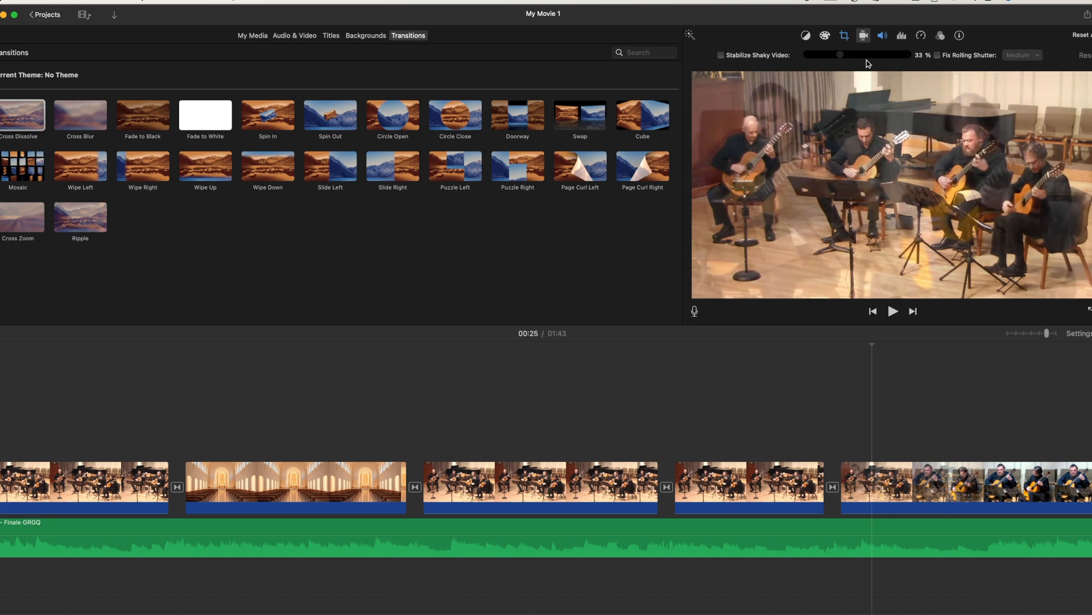
left_click(883, 36)
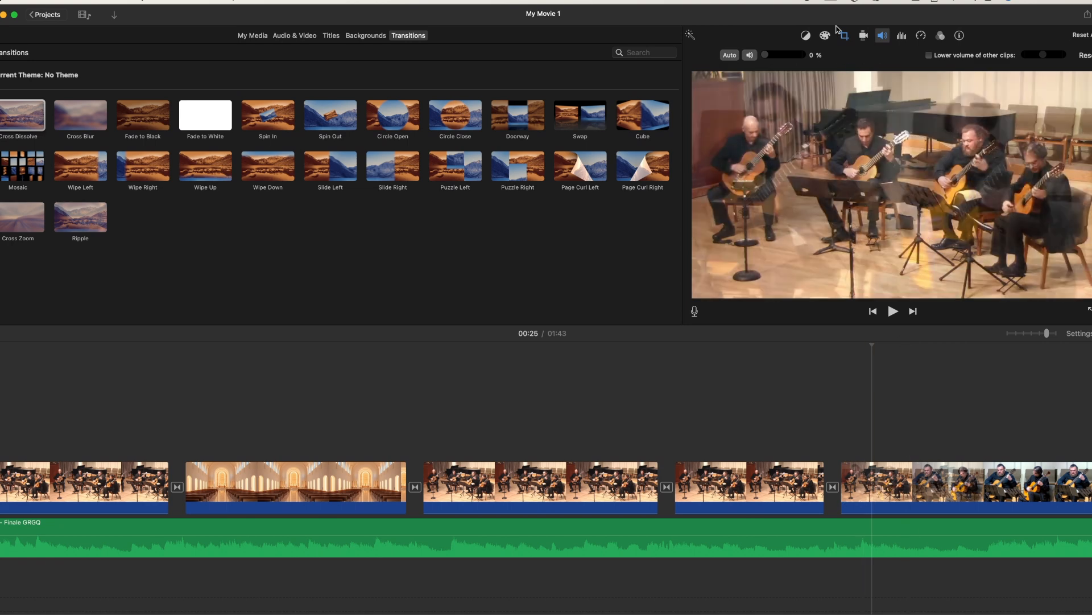
left_click(902, 36)
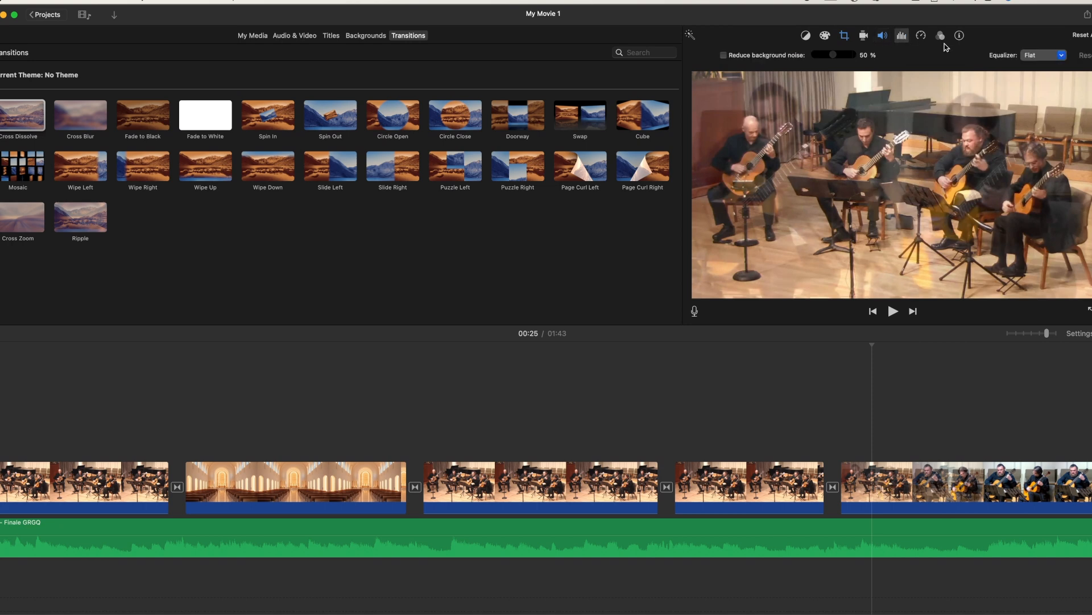
left_click(921, 38)
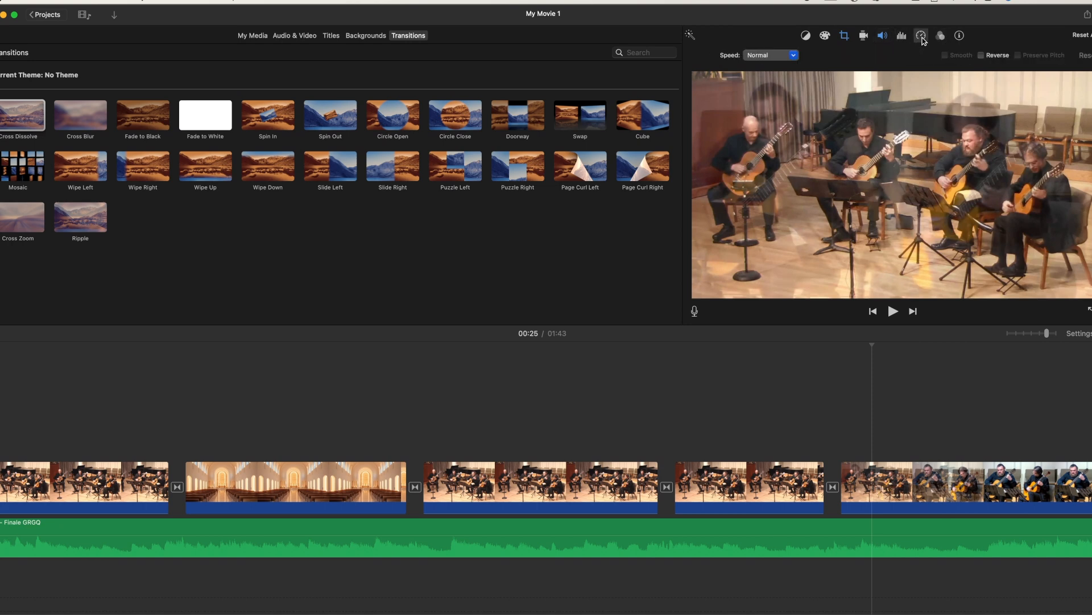
left_click(795, 64)
left_click(795, 63)
- Try the Industrial background above the concert clip following the church image, play into it, and delete it
left_click_drag(725, 19, 895, 18)
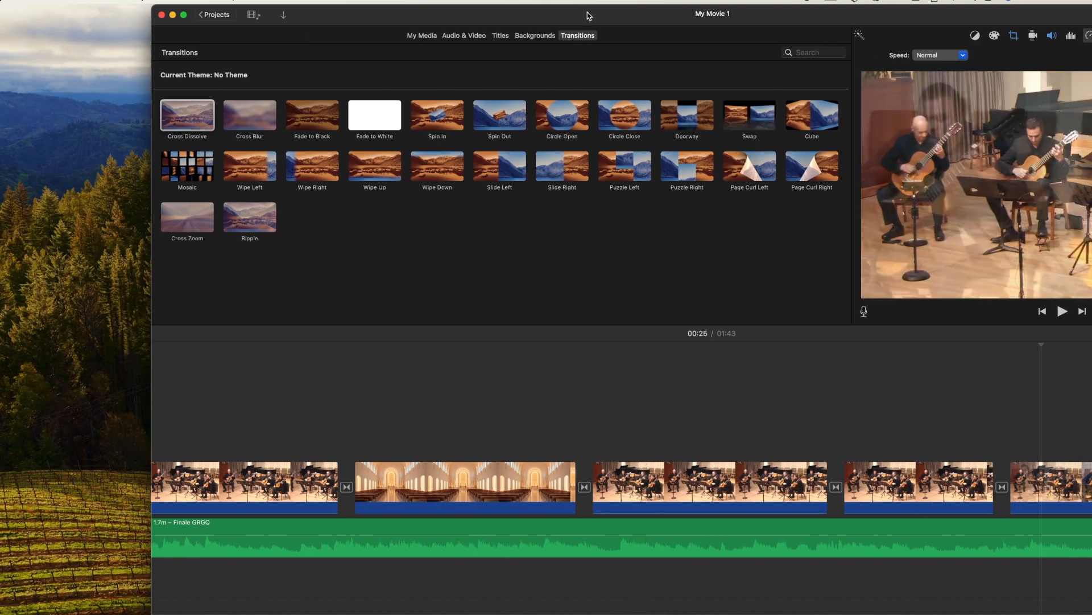
left_click_drag(589, 15, 467, 16)
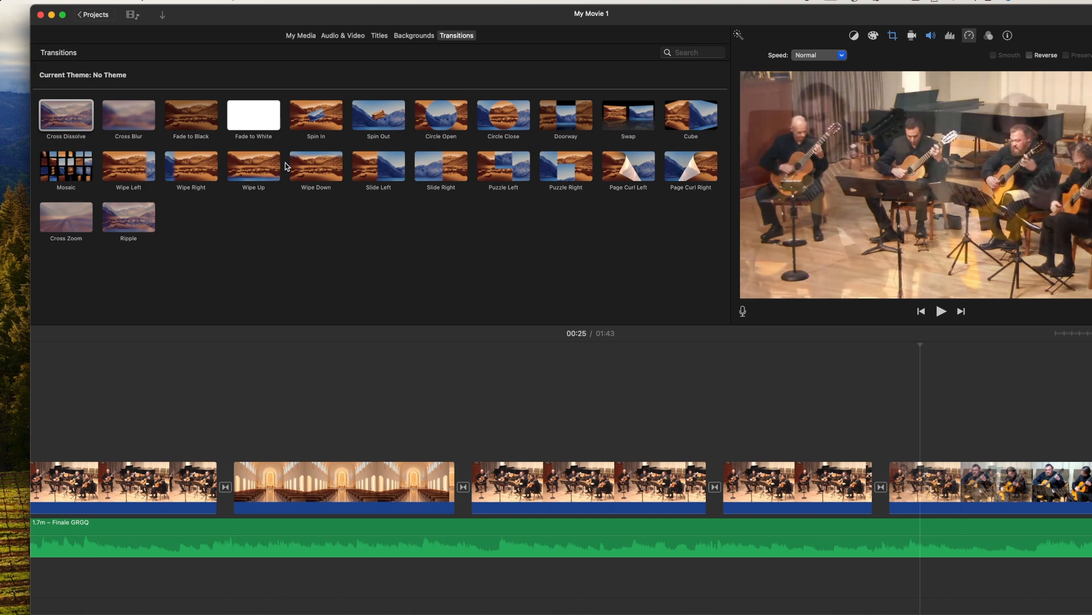
left_click(409, 38)
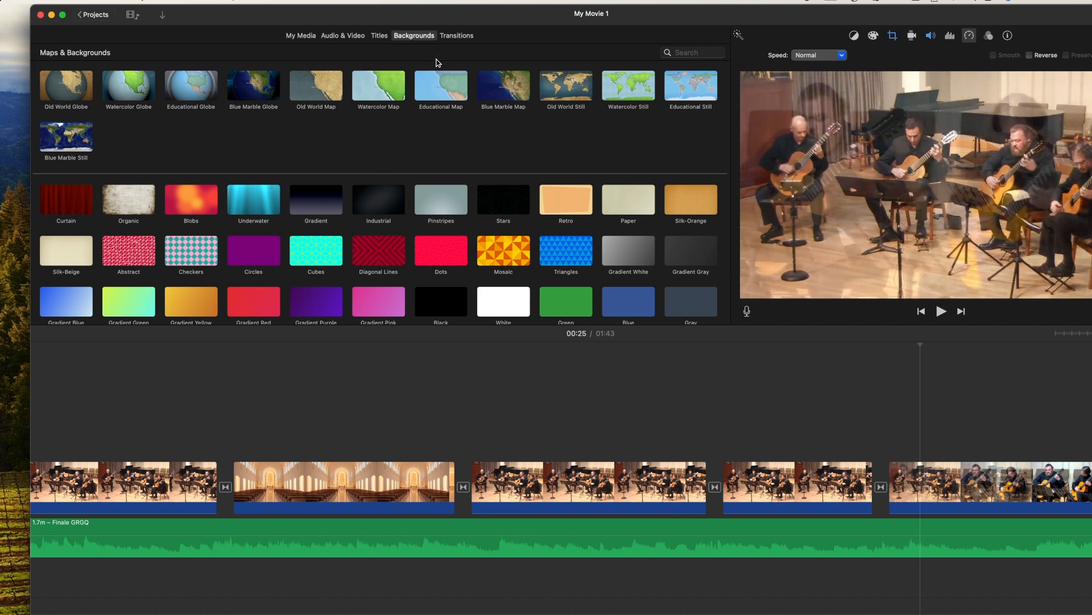
left_click_drag(387, 203, 504, 436)
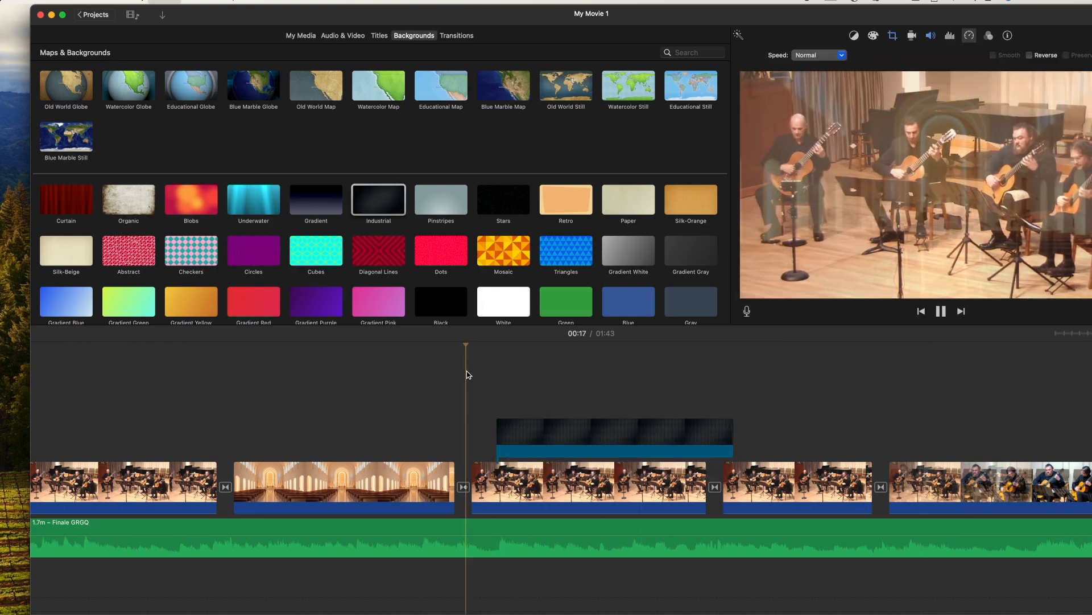
key("space")
left_click(663, 437)
key("Delete")
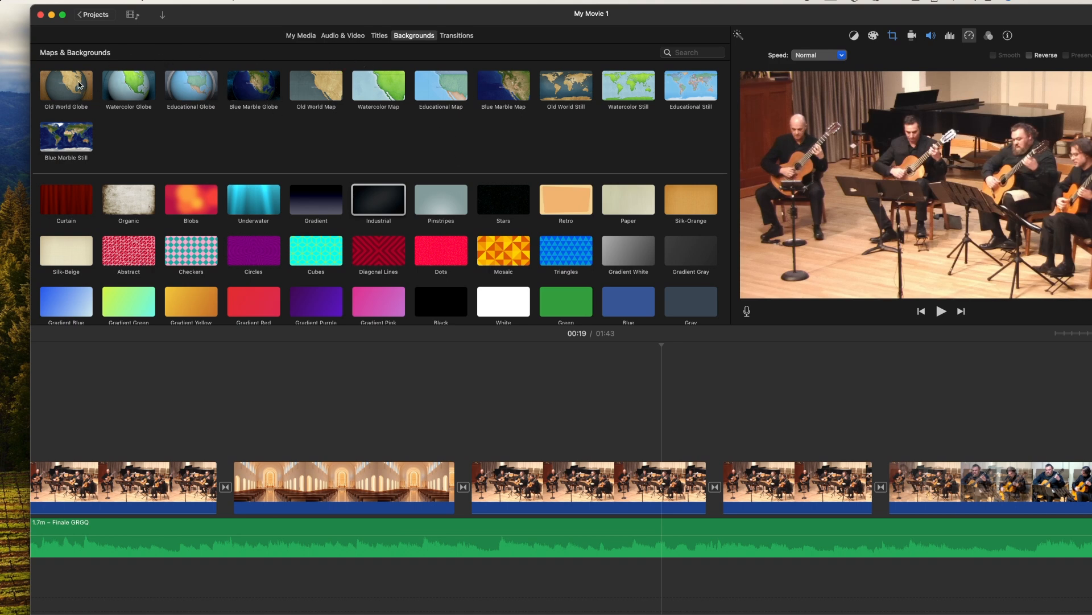
scroll(131, 125, "down", 1)
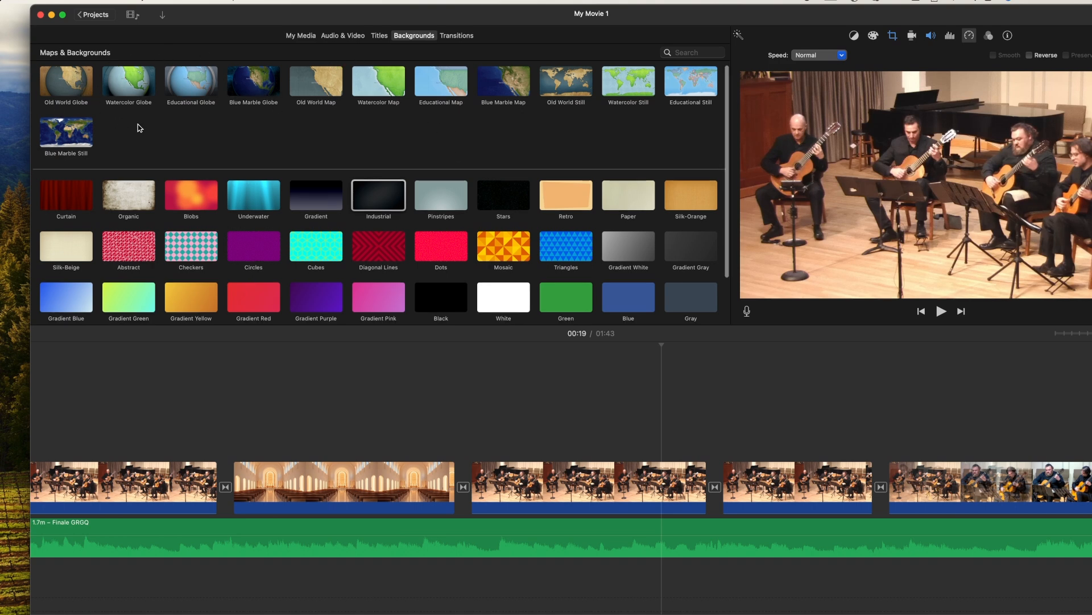
- Add a Standard Lower Third title above the start of the first concert clip
left_click(379, 36)
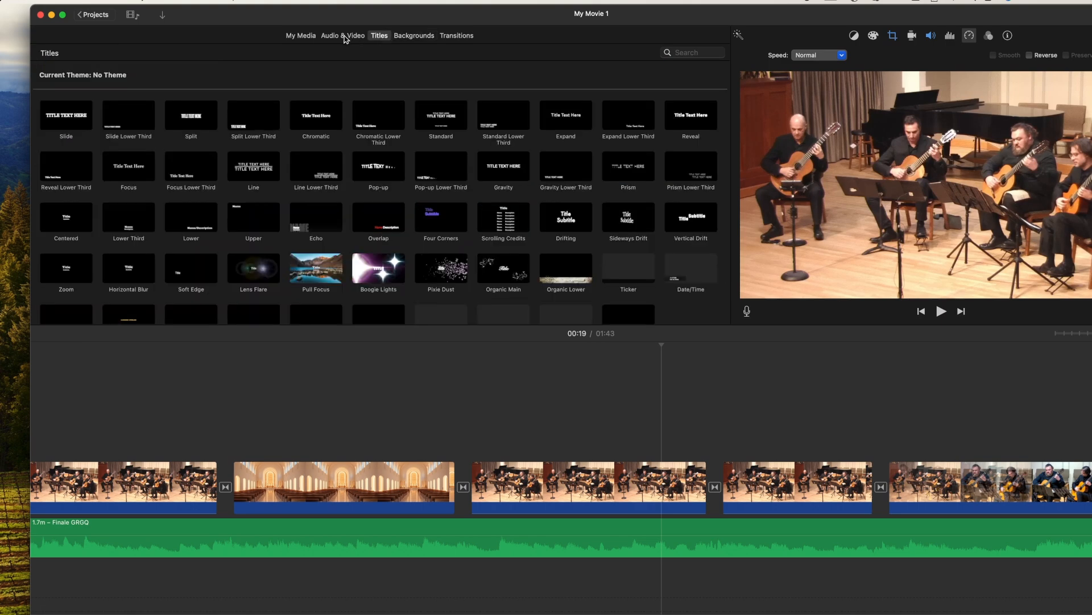
left_click_drag(174, 25, 276, 24)
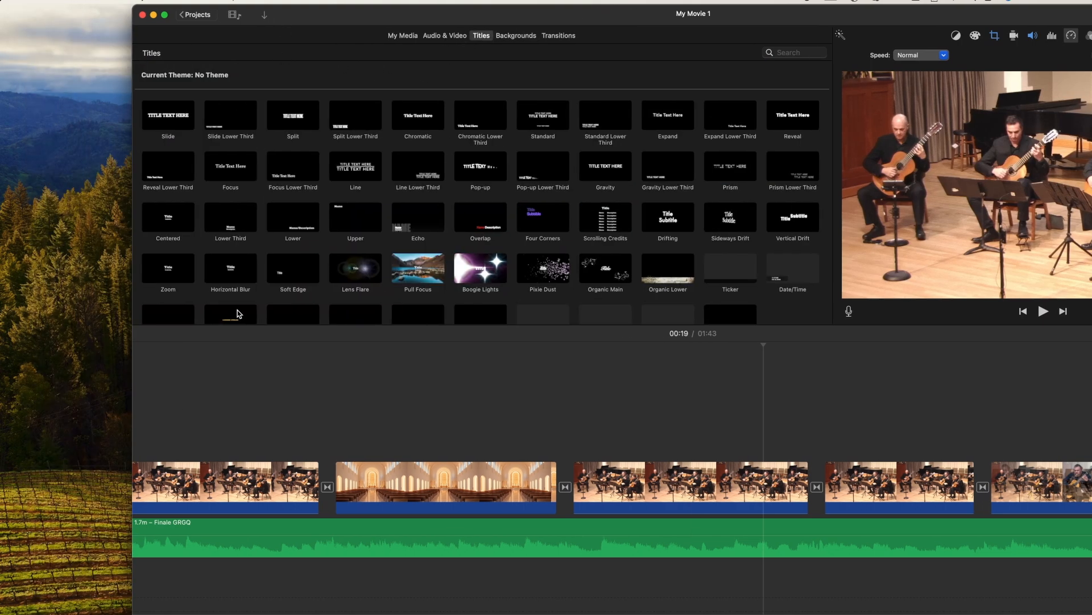
scroll(174, 428, "up", 3)
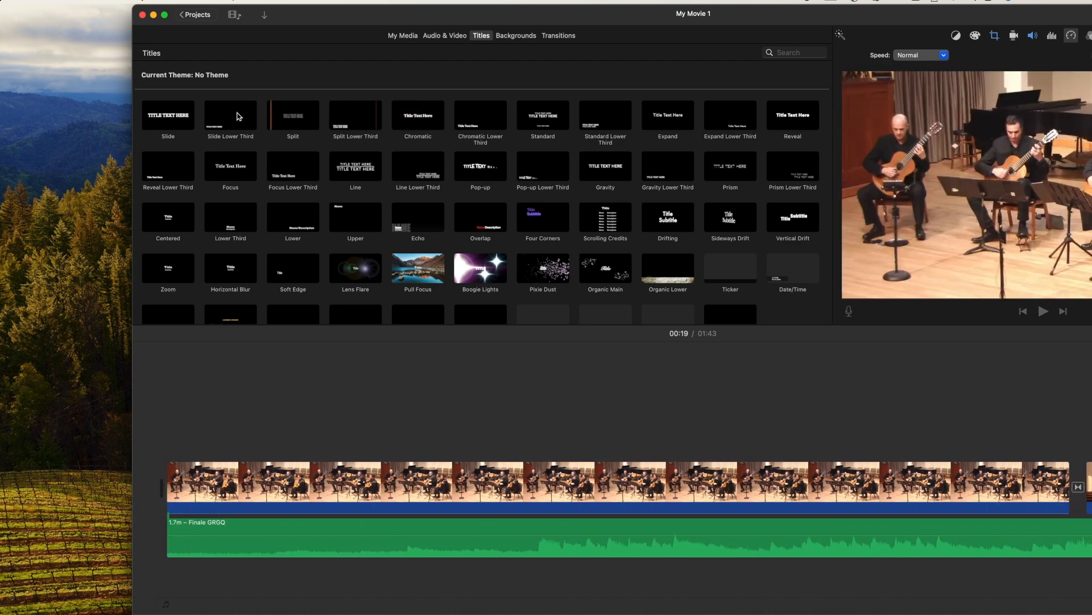
scroll(344, 156, "down", 1)
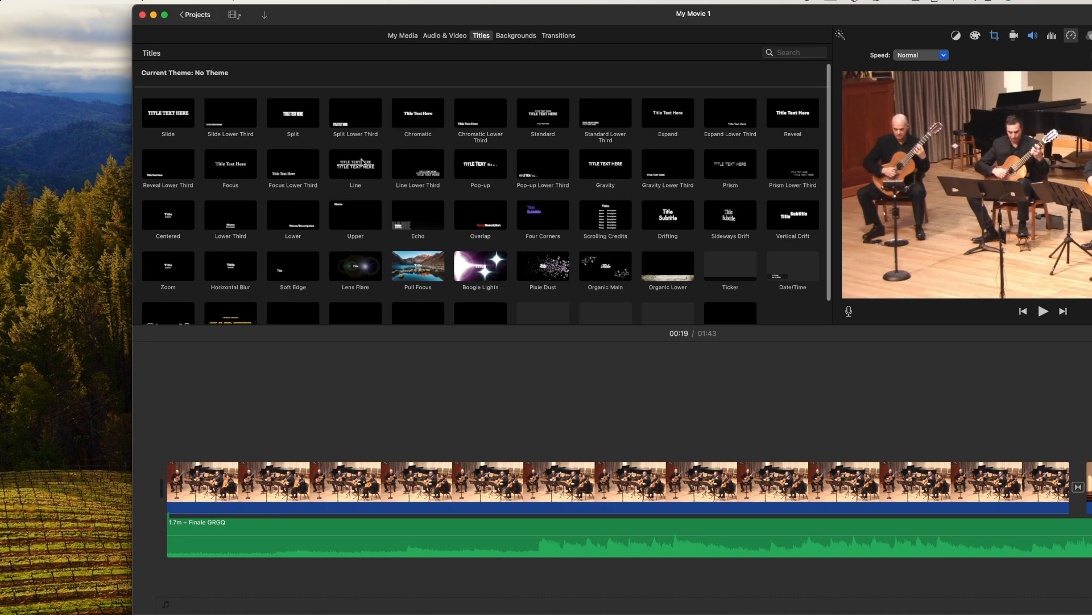
scroll(389, 201, "down", 2)
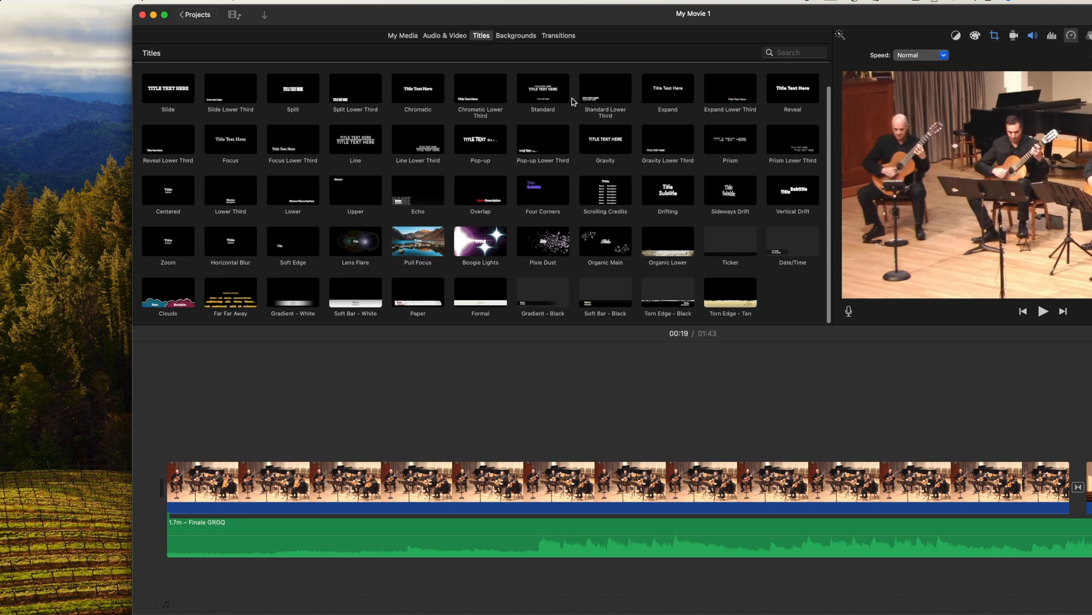
left_click(607, 91)
left_click_drag(544, 217, 187, 453)
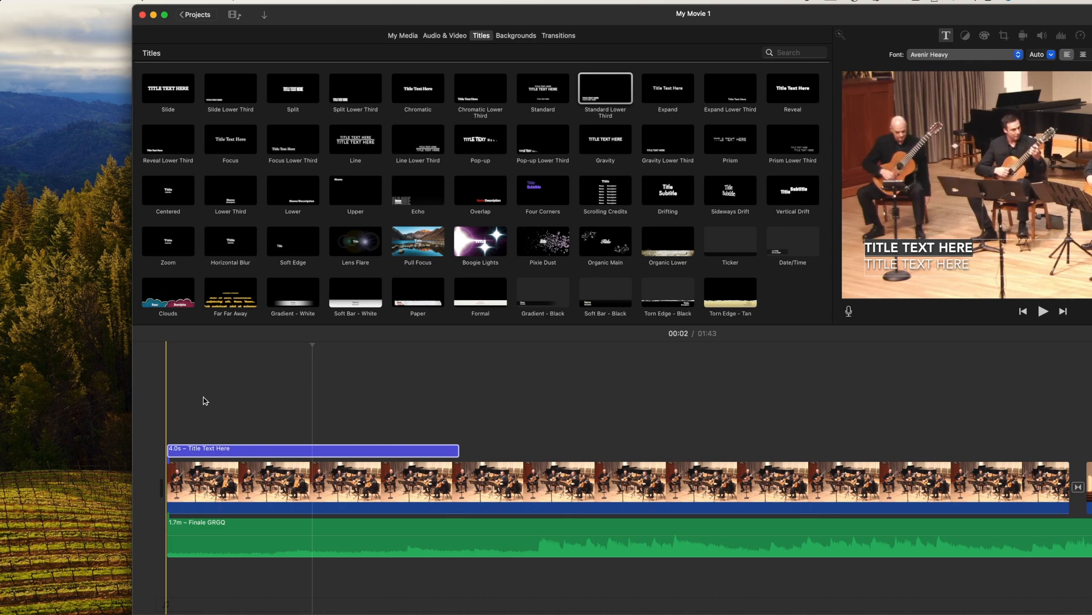
left_click(211, 416)
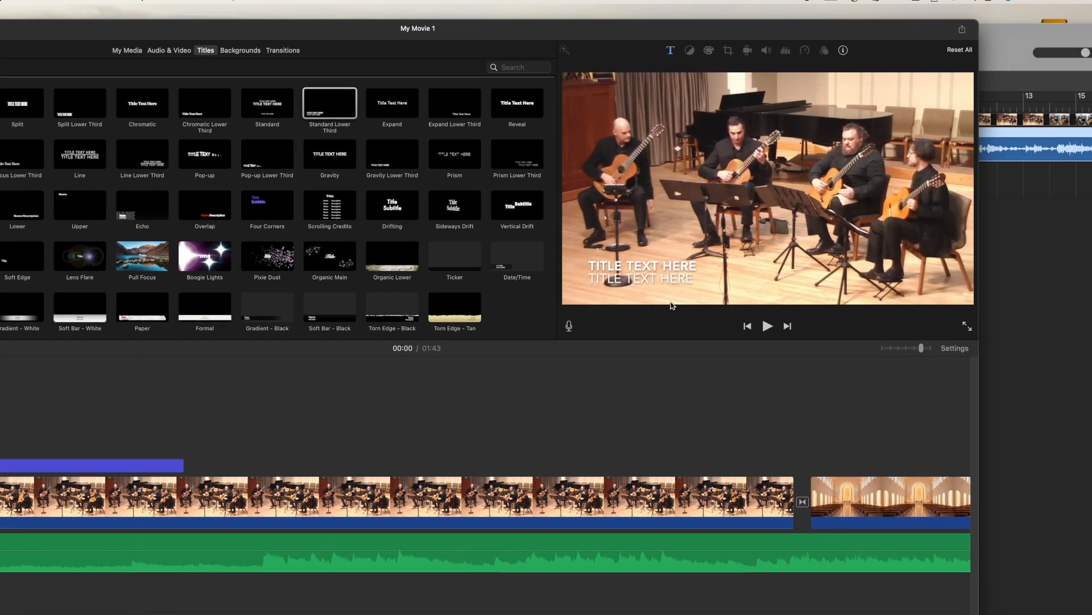
- Set the title's first line to GRGQ AT GRAND HAVEN and clear its second line
double_click(641, 269)
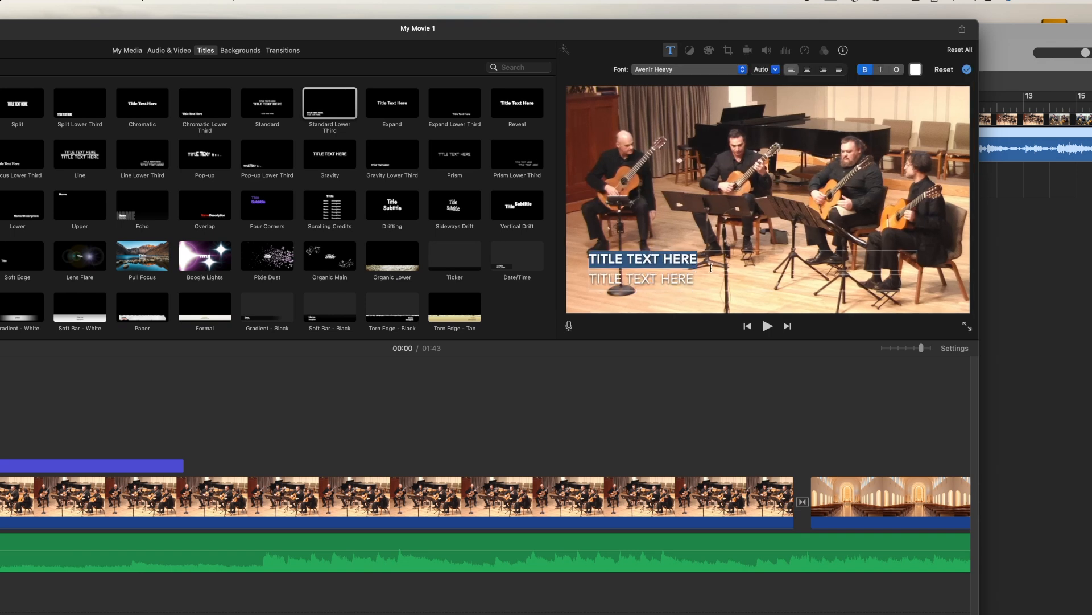
type("GR")
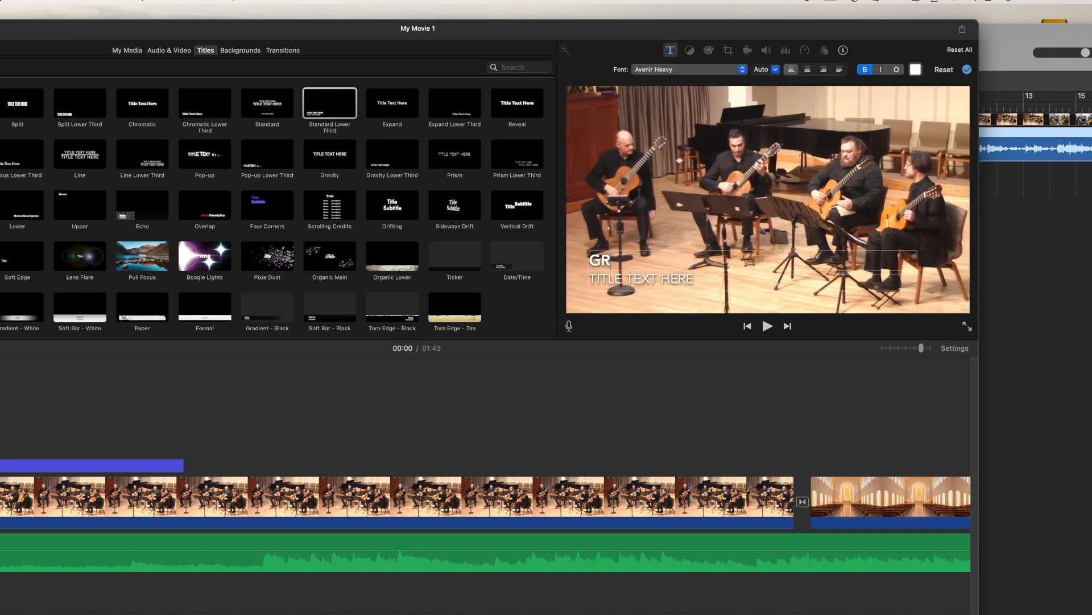
type("GQ AT GRAND")
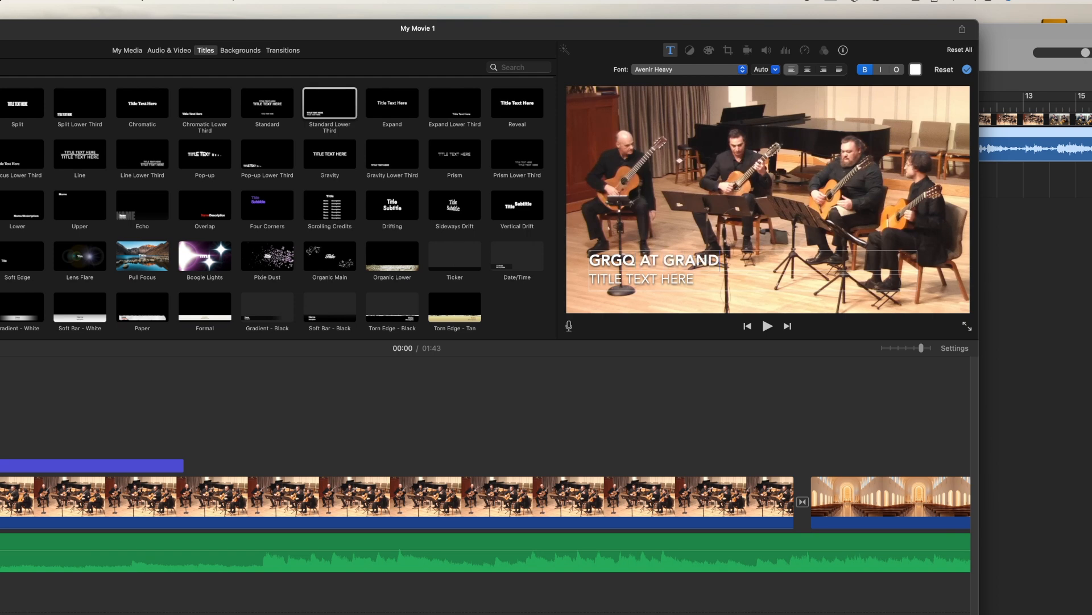
type(" HAVEN")
left_click(702, 212)
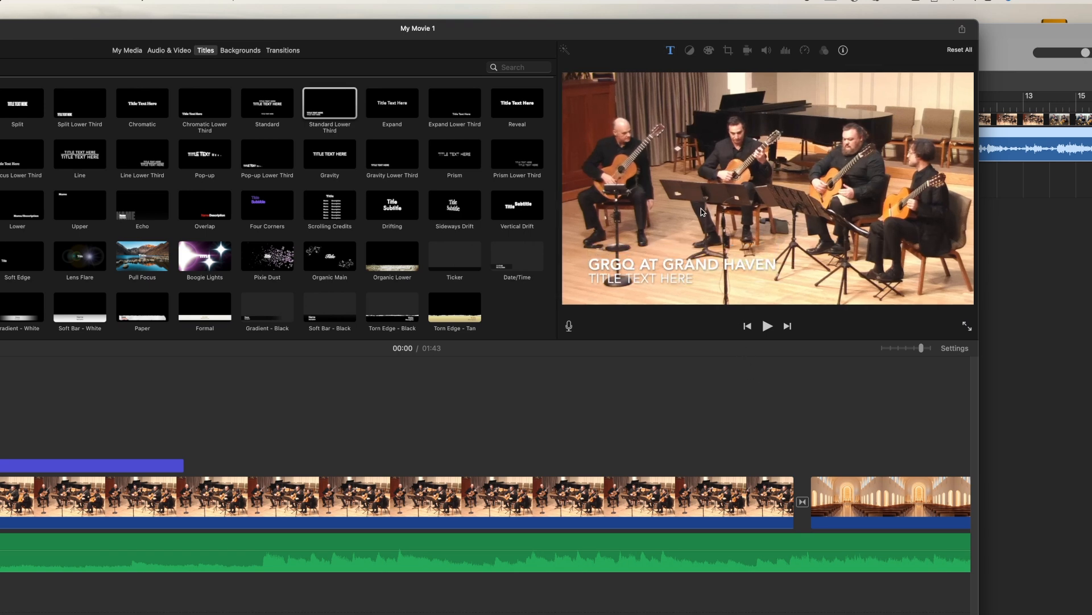
double_click(660, 280)
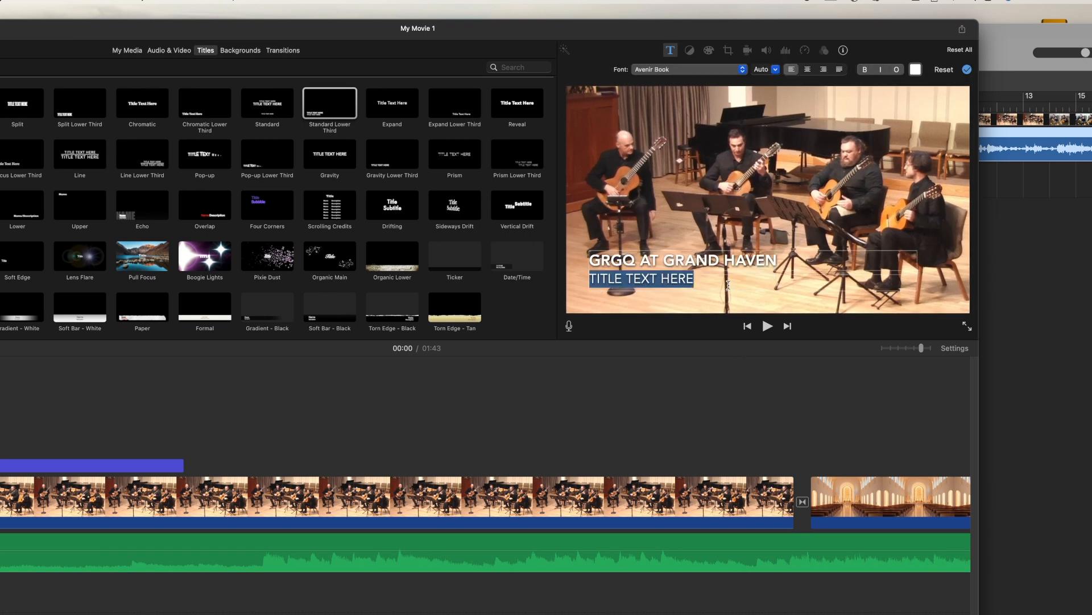
key("BackSpace")
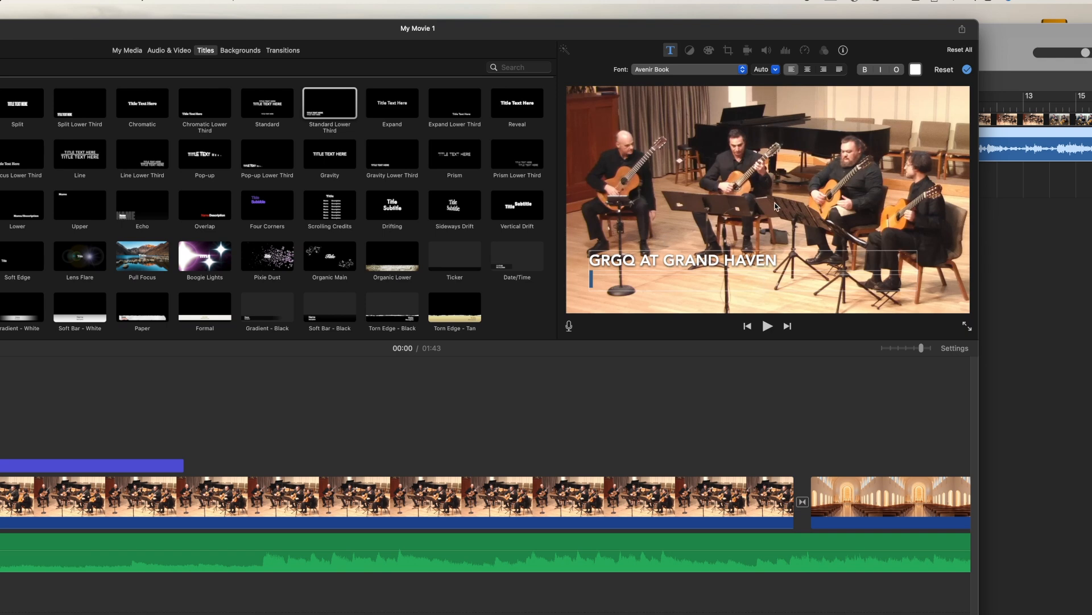
left_click(760, 188)
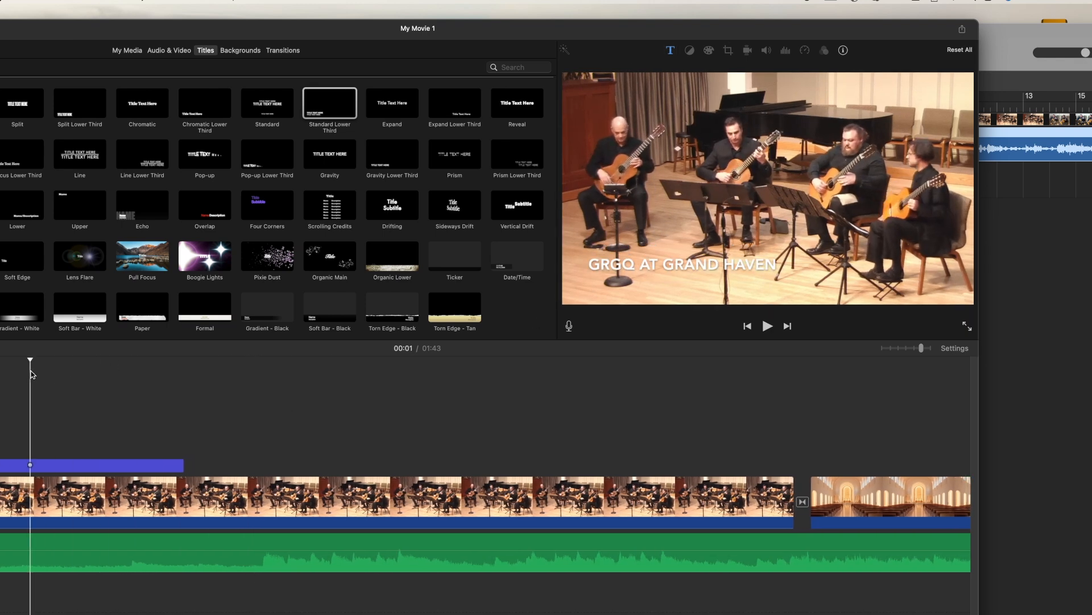
- Extend the GRGQ AT GRAND HAVEN title to about 8.1 s and play the movie through it
key("space")
key("space")
left_click_drag(183, 465, 481, 449)
left_click(66, 359)
key("space")
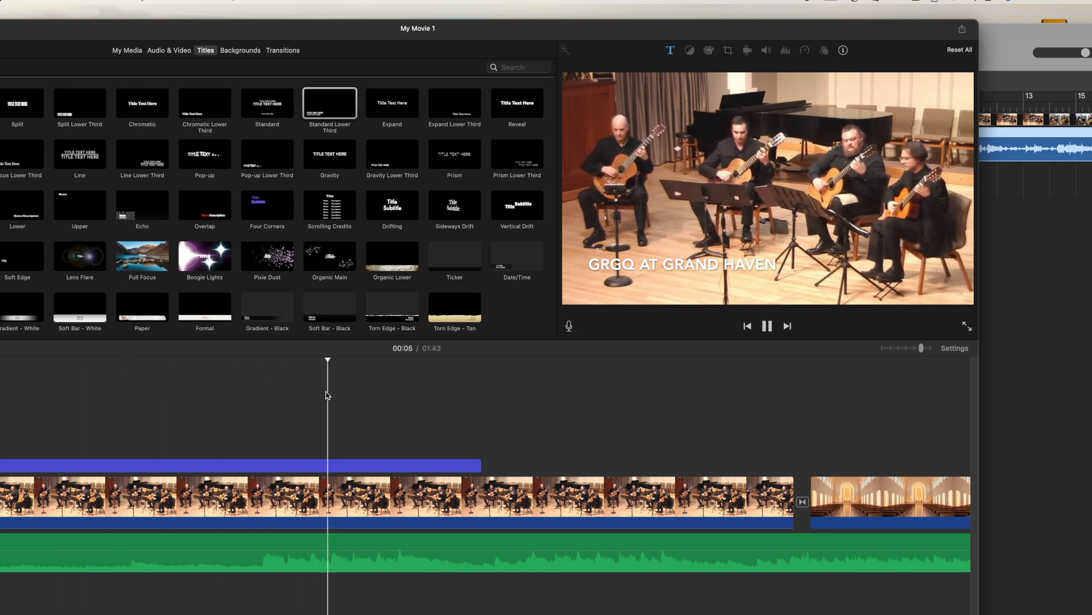
key("space")
left_click(253, 467)
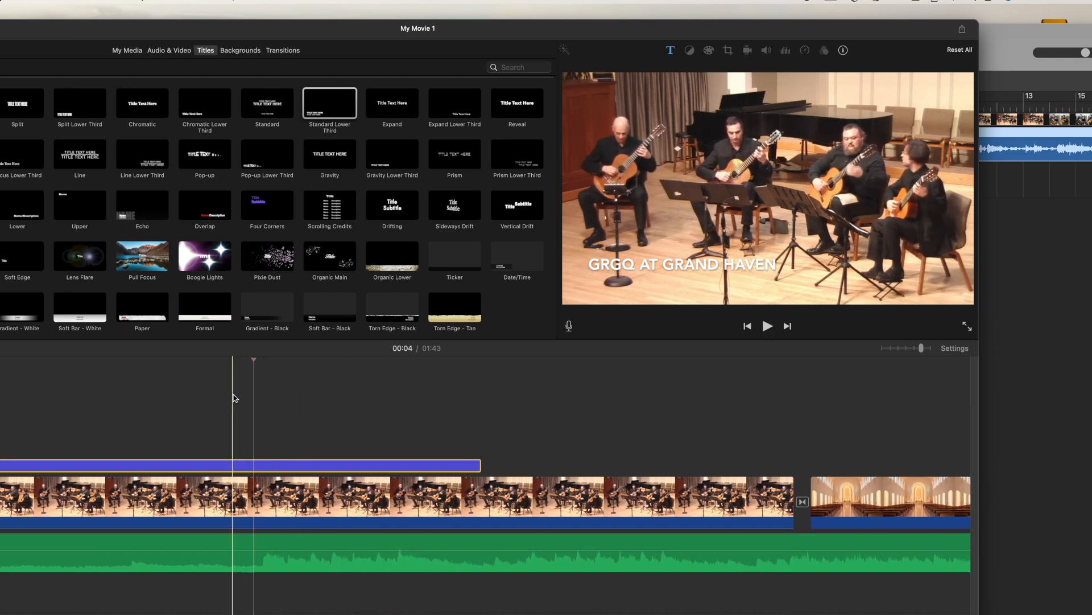
- Insert the Gradient background at the start of the movie, before the first concert clip
left_click_drag(362, 39, 637, 25)
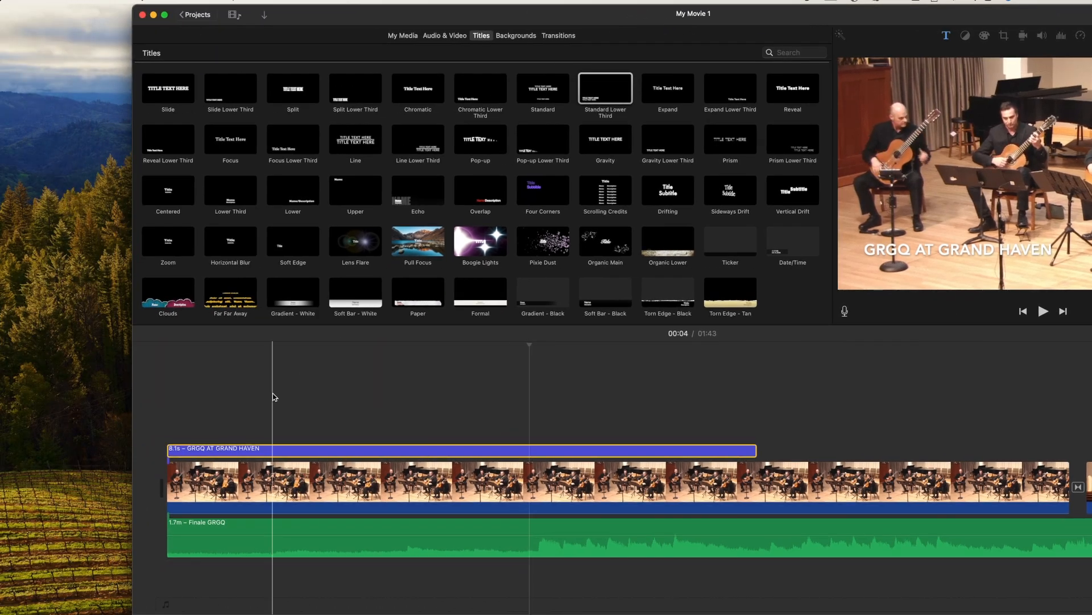
left_click(194, 480)
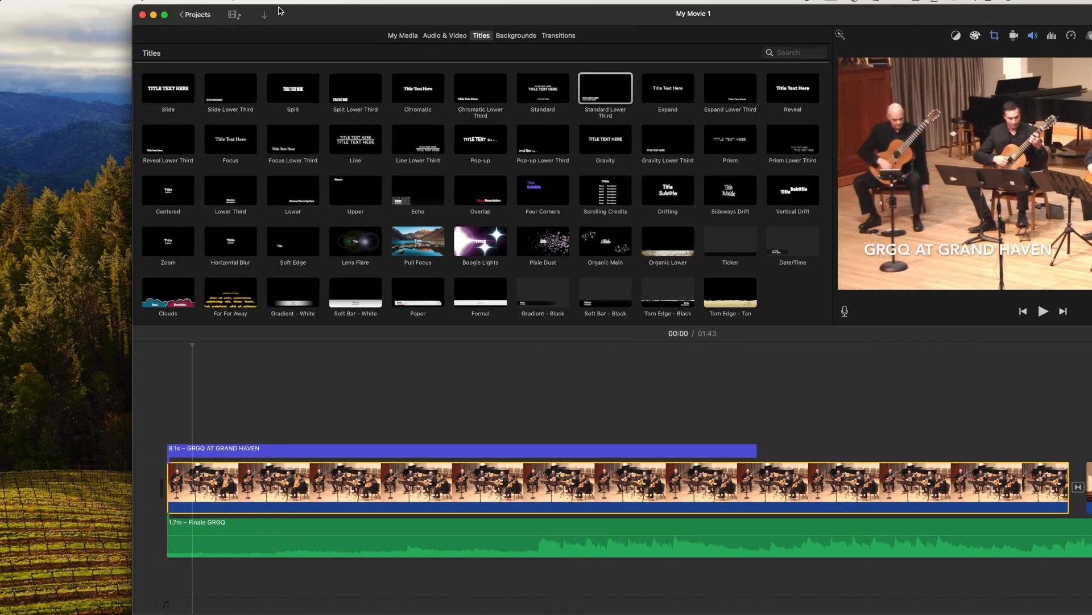
left_click(521, 37)
scroll(499, 219, "down", 2)
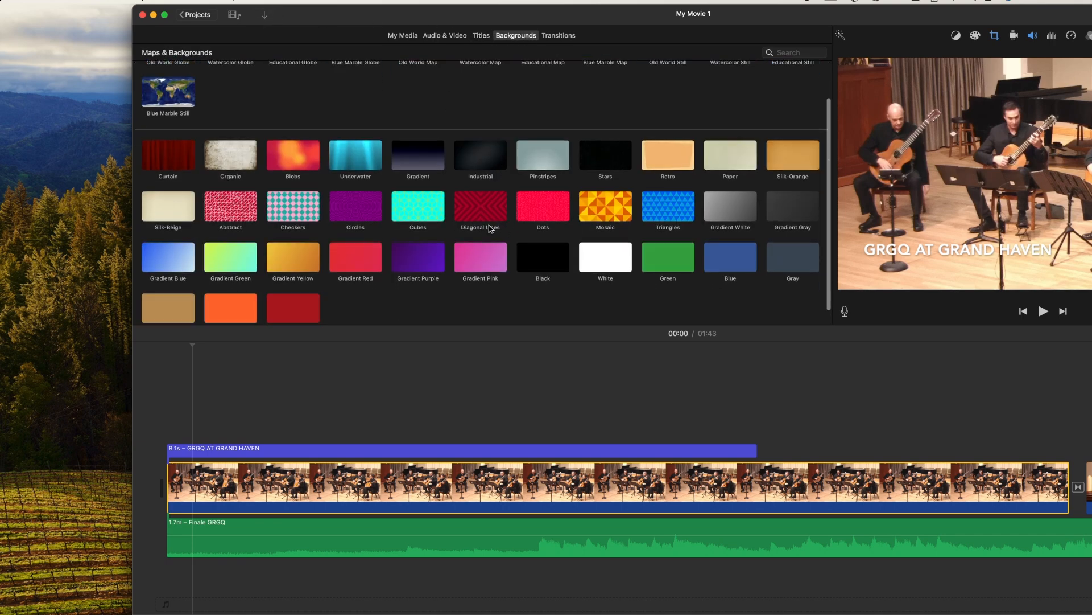
left_click_drag(415, 160, 139, 495)
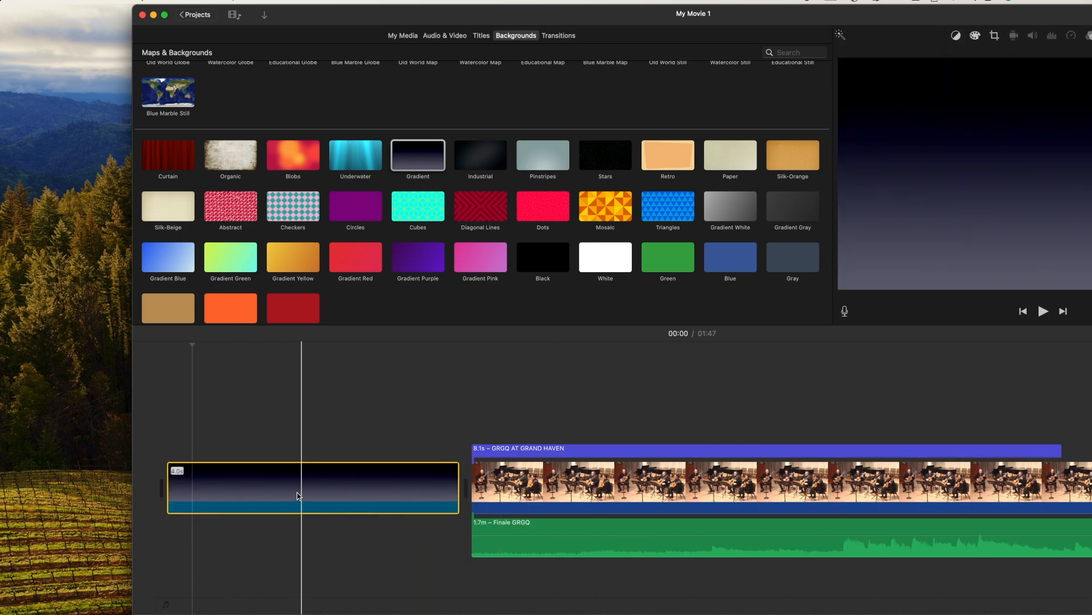
- Move the GRGQ AT GRAND HAVEN title to the movie's start above the Gradient background and play into the concert clip
left_click(504, 451)
left_click_drag(505, 451, 199, 451)
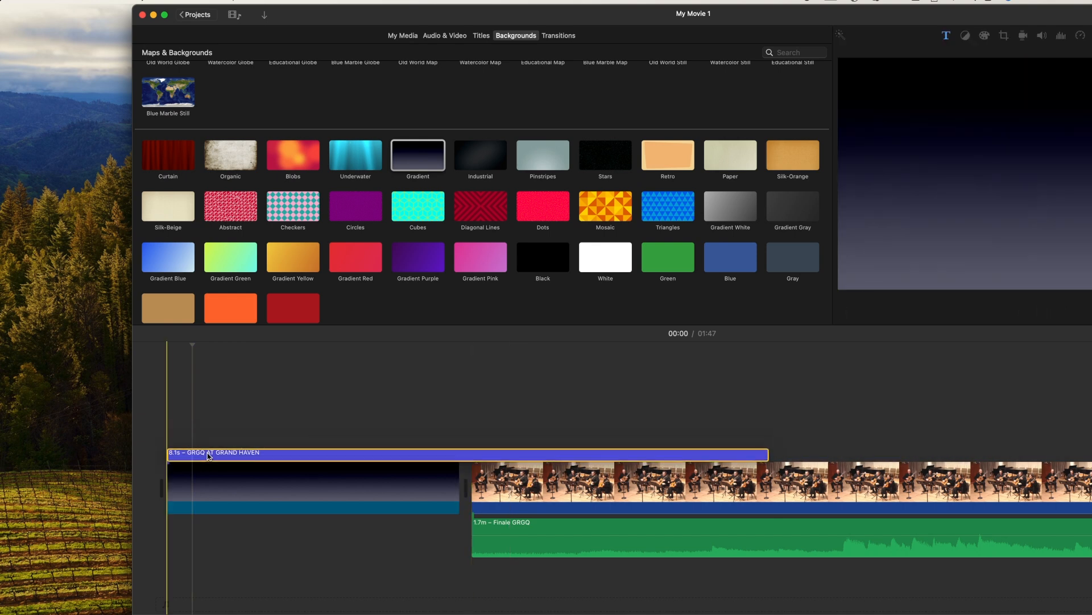
left_click(142, 409)
key("space")
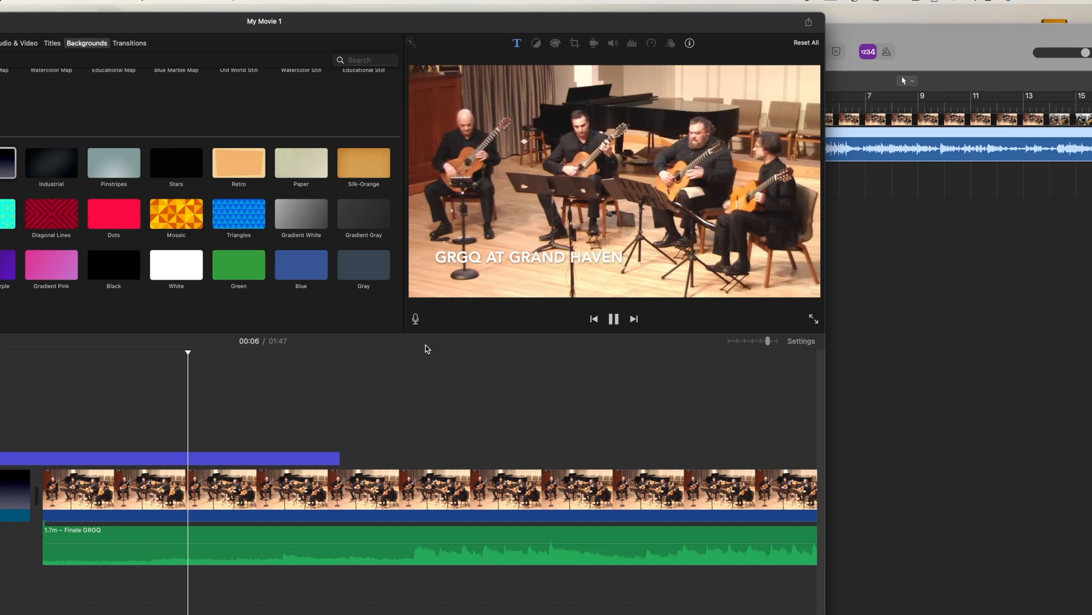
key("space")
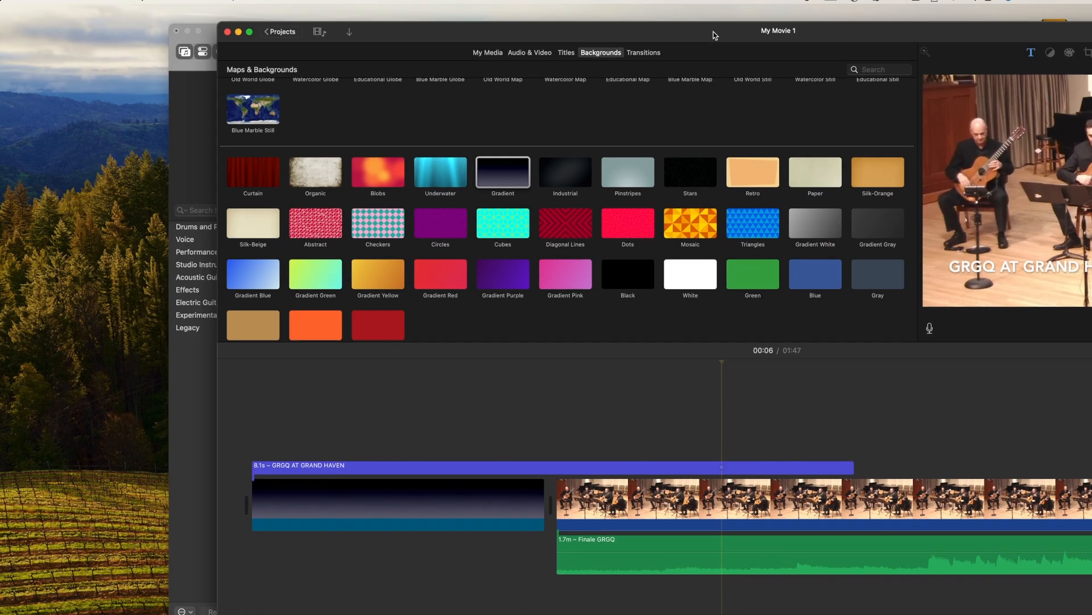
- Trim the start of the GRGQ AT GRAND HAVEN title to the beginning of the concert clip, leaving about 4.1 s
left_click_drag(715, 35, 778, 36)
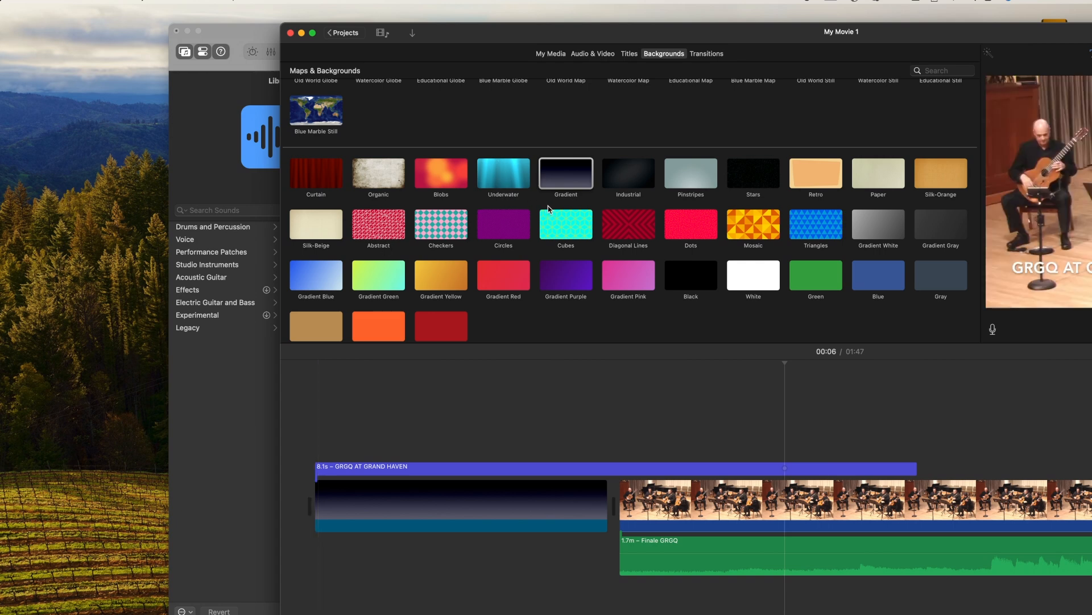
left_click(604, 468)
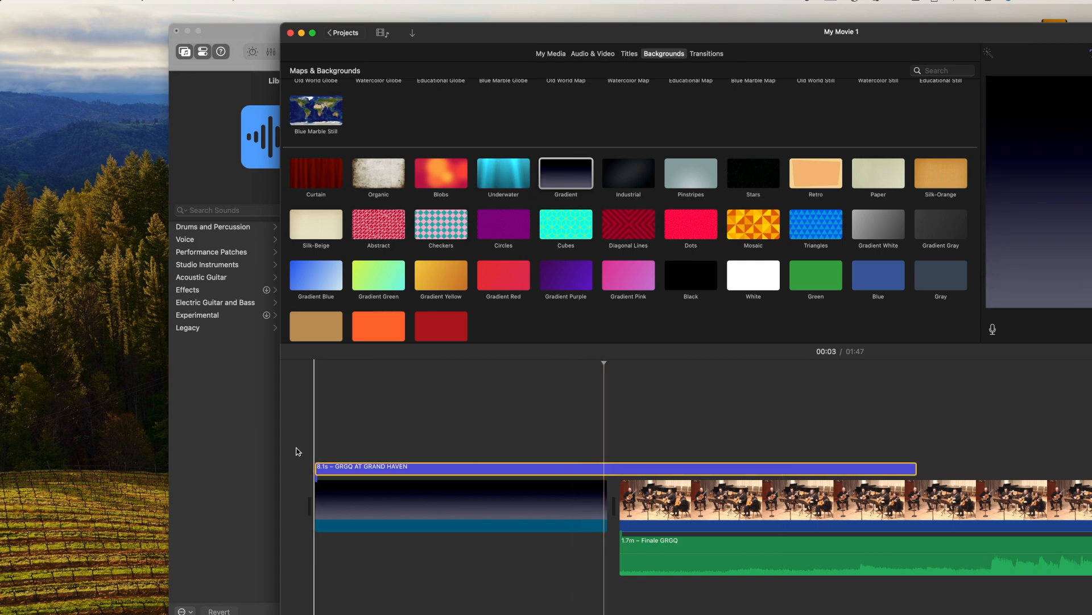
left_click_drag(311, 467, 620, 475)
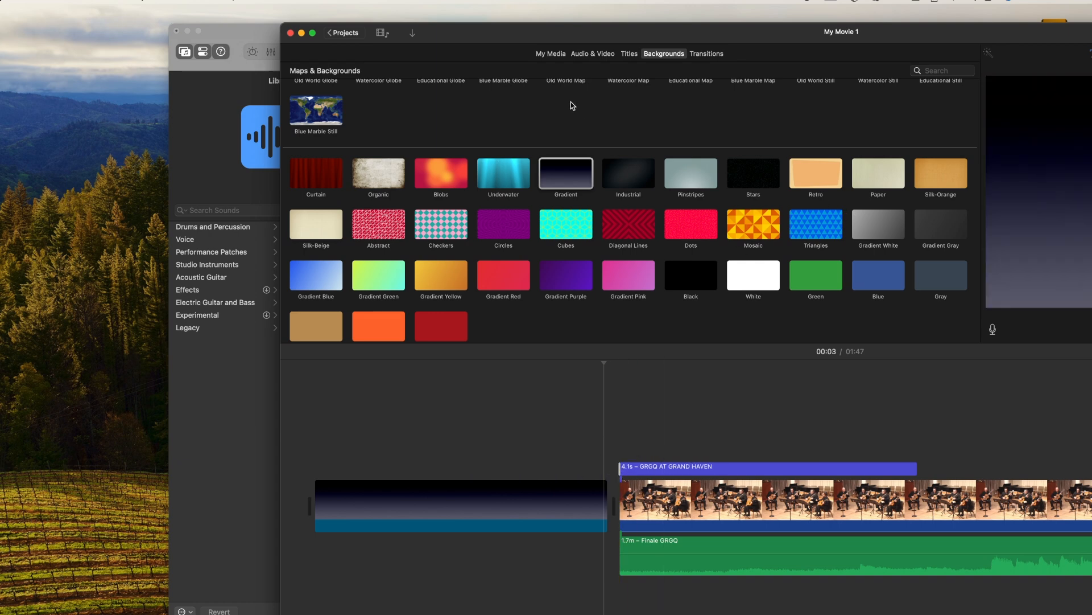
- Add a Split title above the Gradient background
left_click(626, 55)
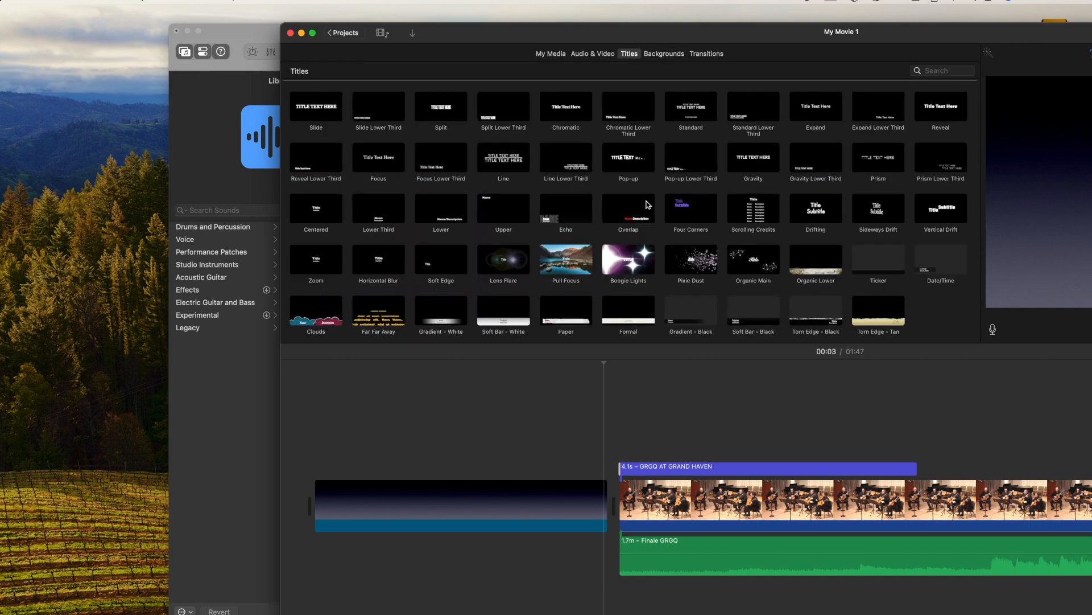
left_click_drag(452, 110, 319, 474)
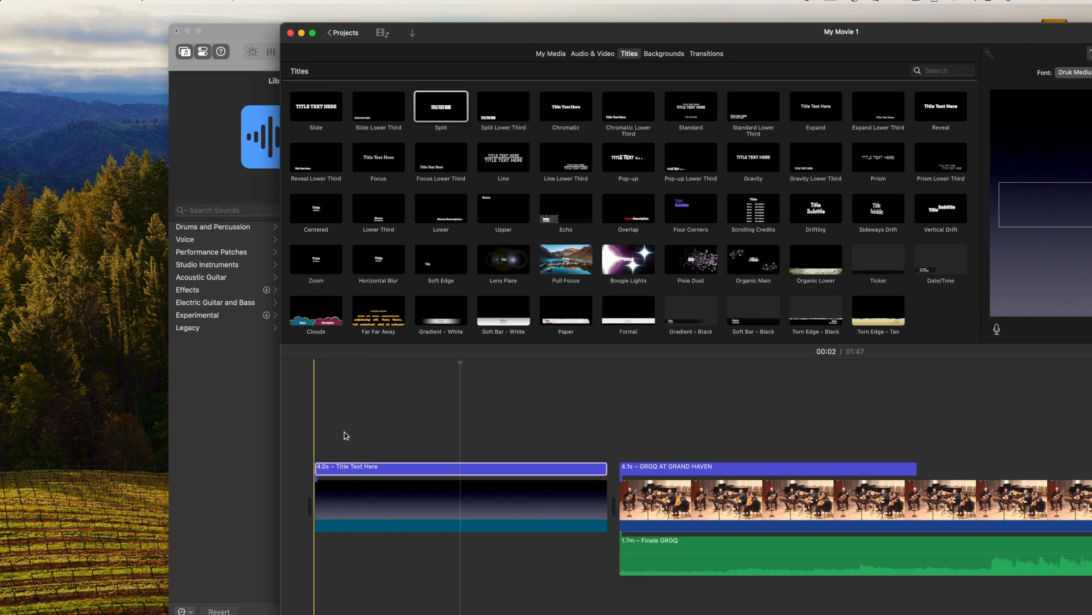
double_click(848, 38)
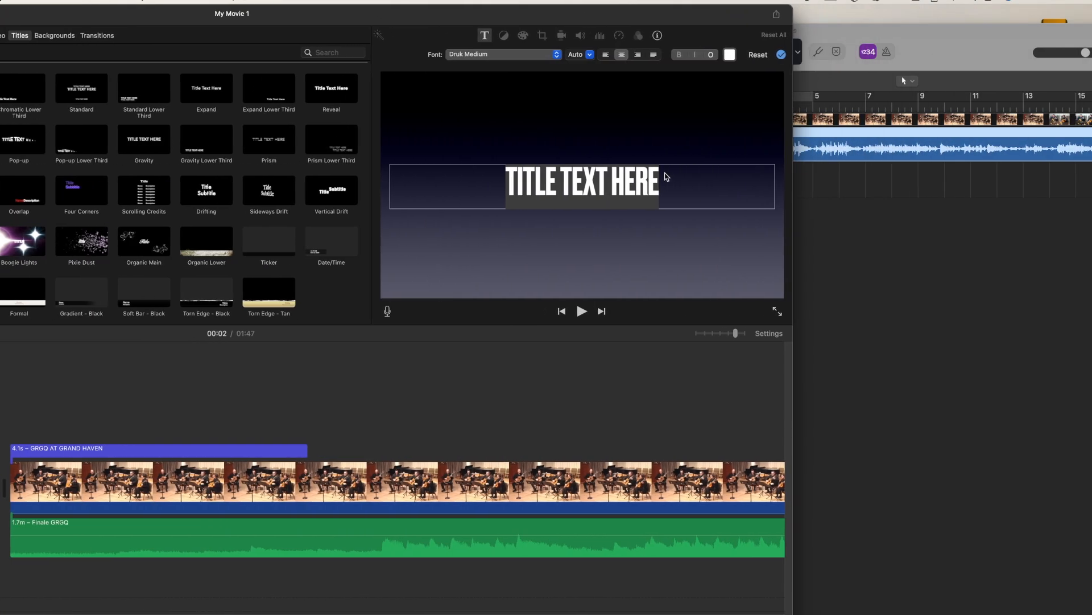
- Set the Split title's text to GRGQ AT GRAND HAVEN PERFORMING and play the movie into the concert clip
left_click(620, 185)
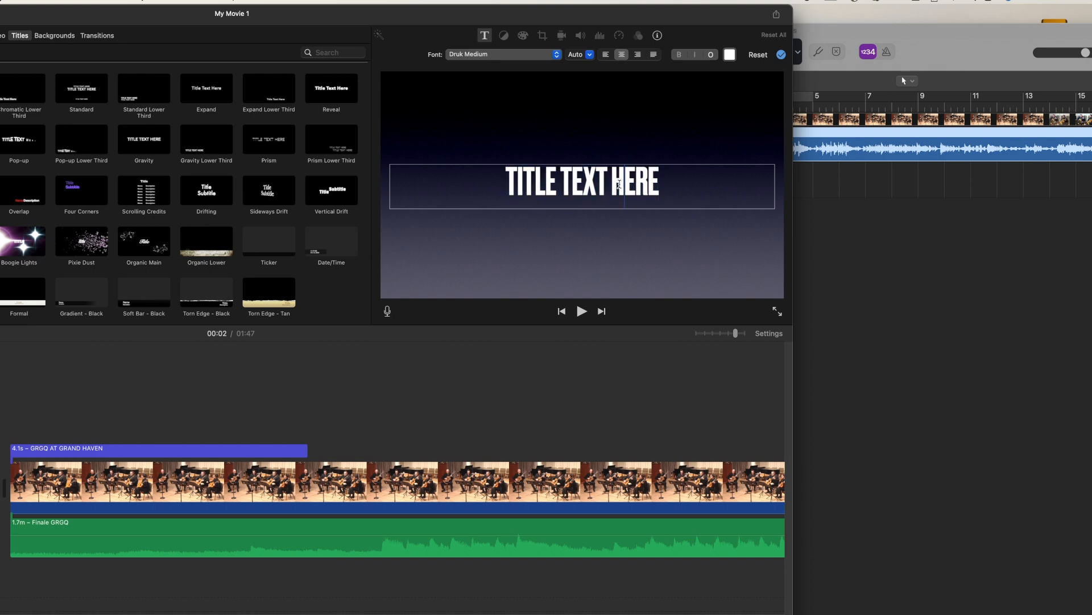
left_click_drag(666, 180, 465, 177)
type("G")
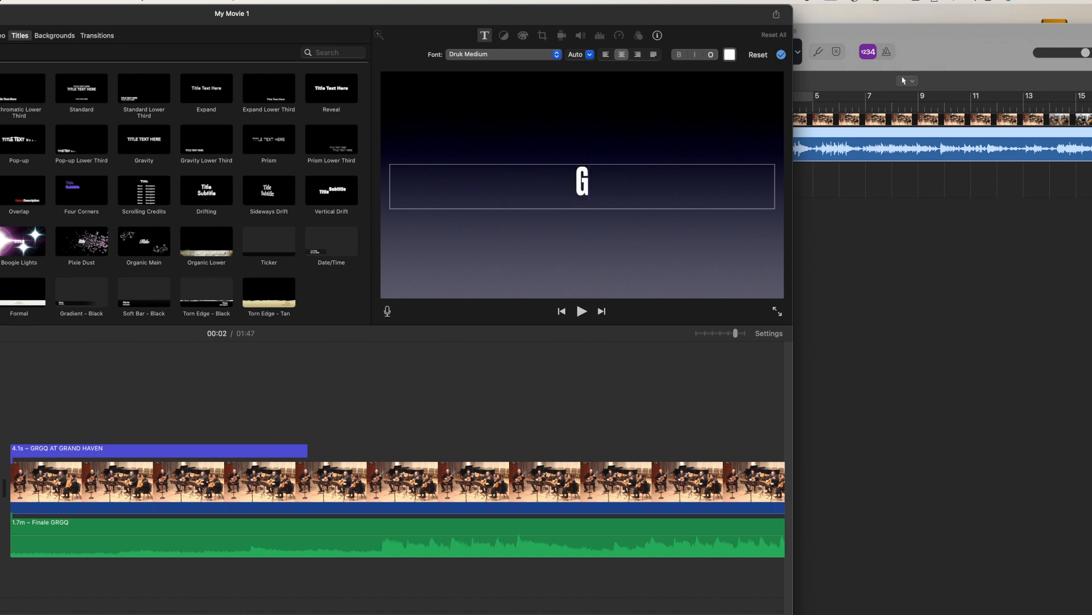
type("RGQ AT GR")
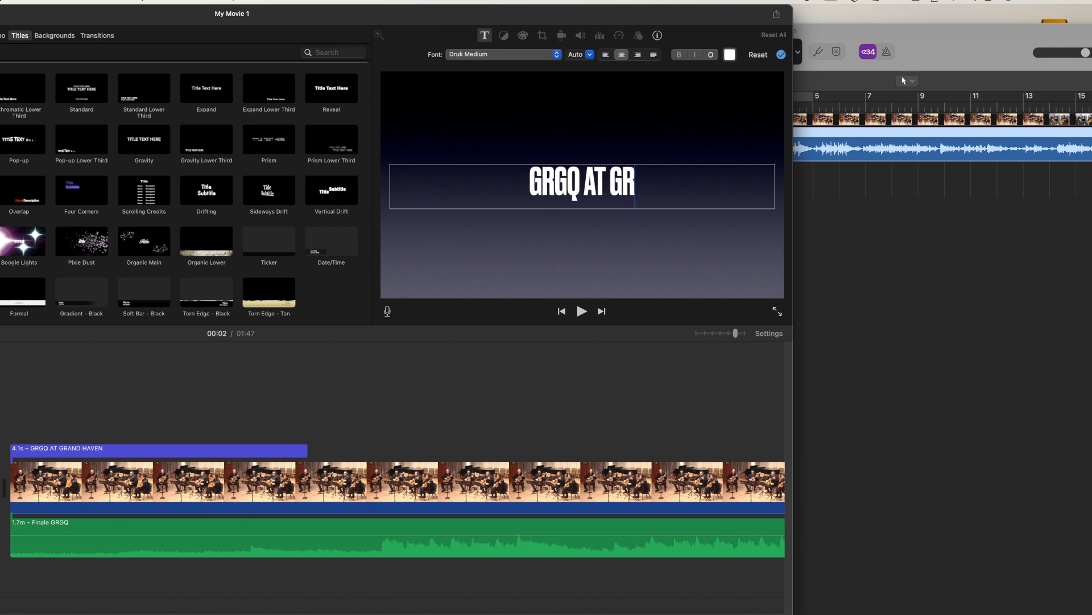
type("AND HAVEN PERFORMING")
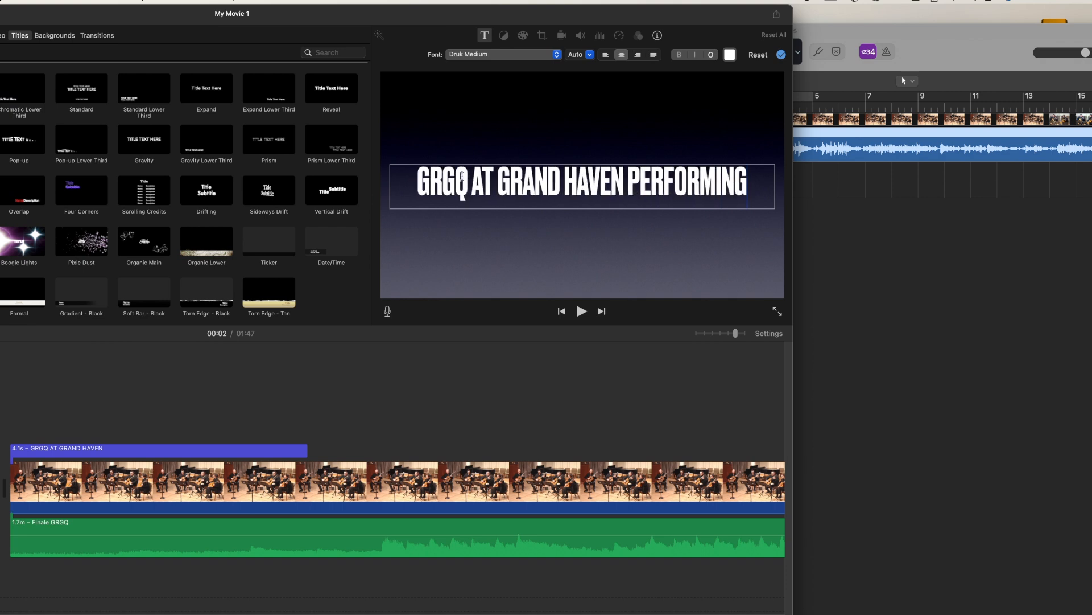
left_click(628, 183)
key("super+a")
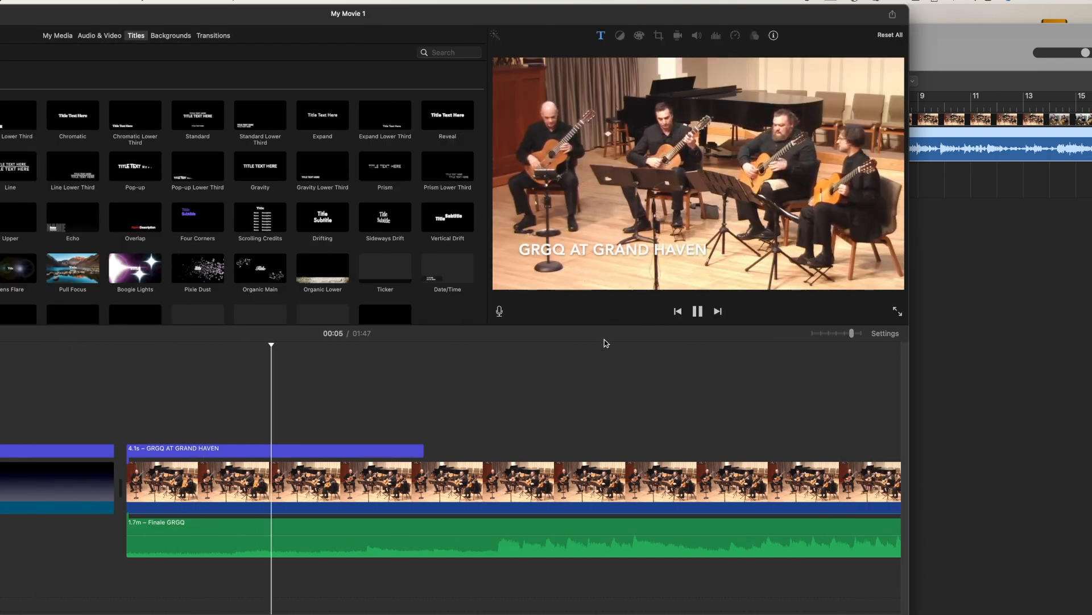
key("space")
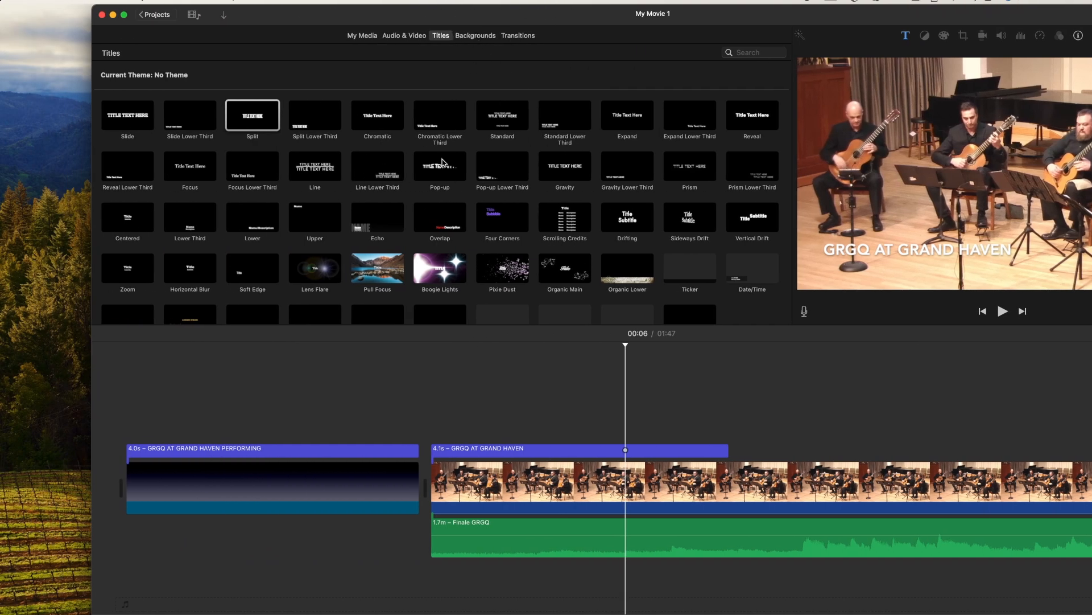
- Delete the opening Gradient background along with its title and add a fresh Gradient background at the movie's start
left_click(475, 36)
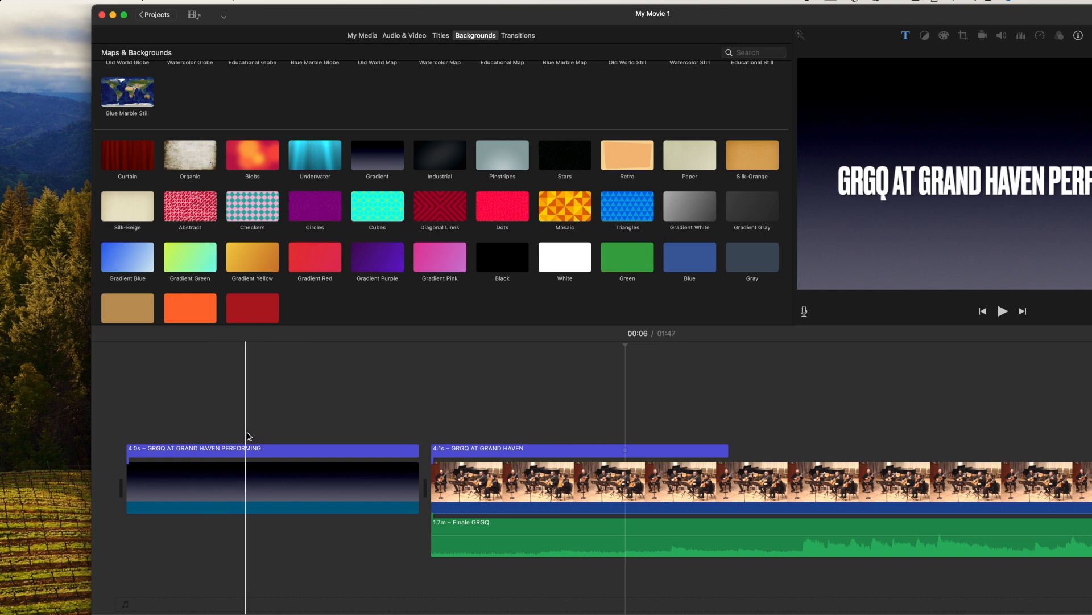
left_click(202, 490)
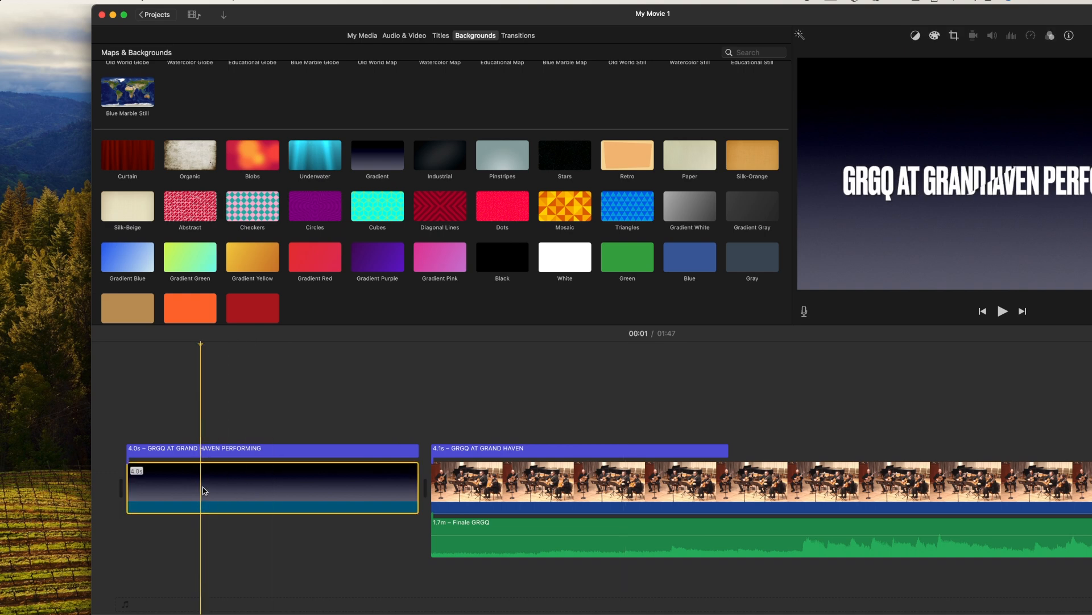
key("Delete")
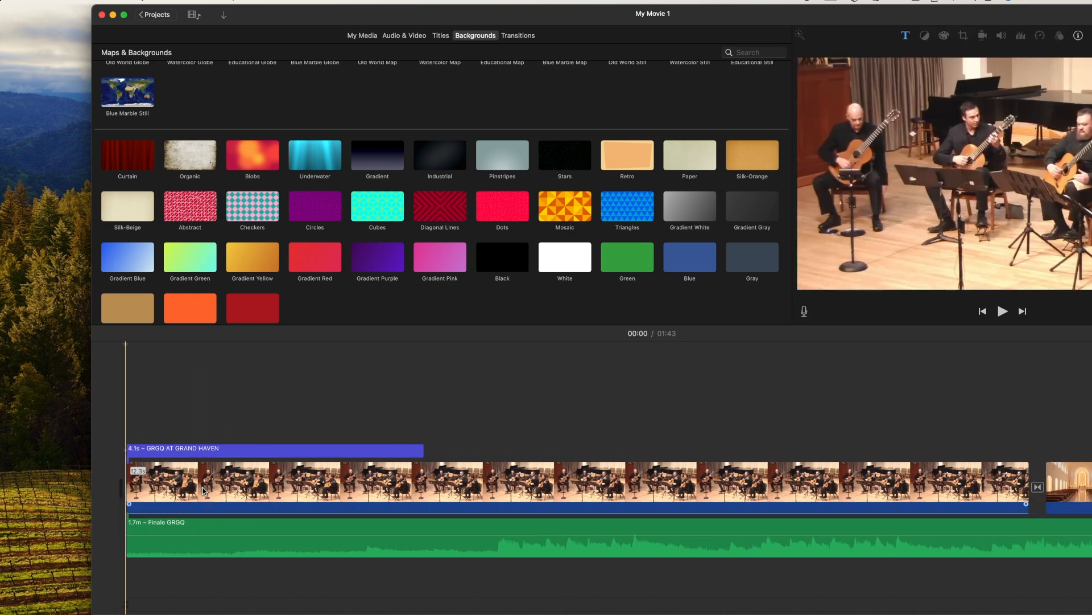
left_click_drag(390, 161, 111, 492)
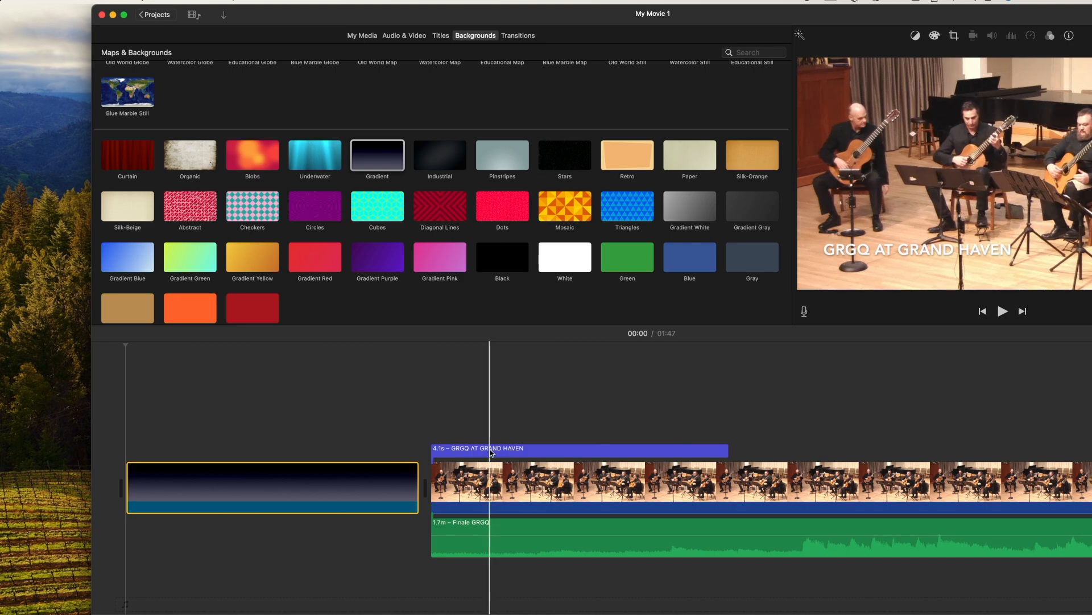
left_click(236, 438)
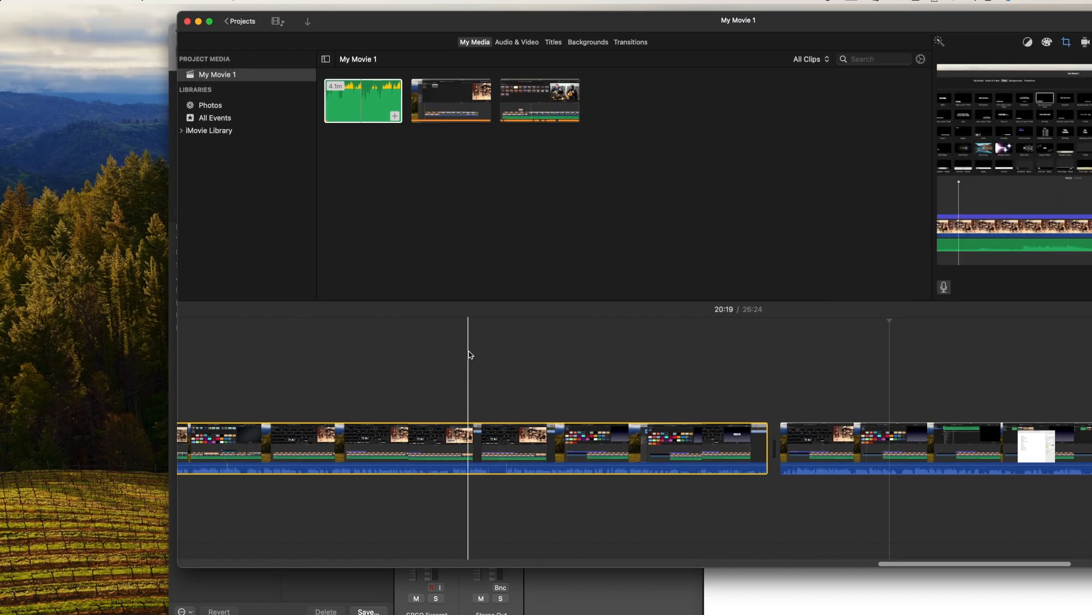
- Switch to the screen-recording tutorial movie and add a Gray background before its first clip
scroll(470, 353, "right", 10)
scroll(471, 353, "left", 15)
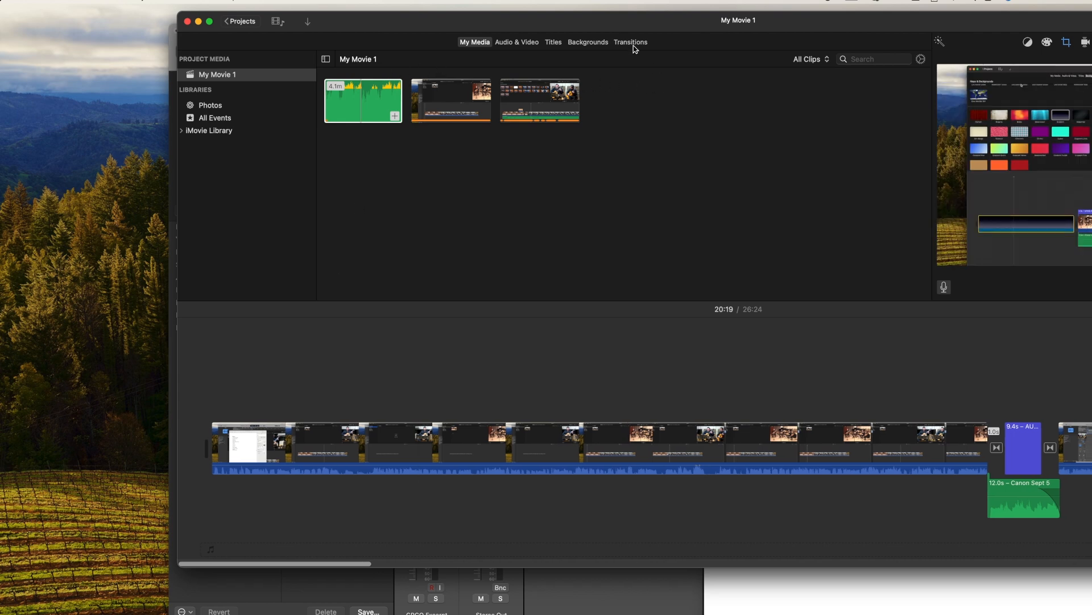
left_click(579, 43)
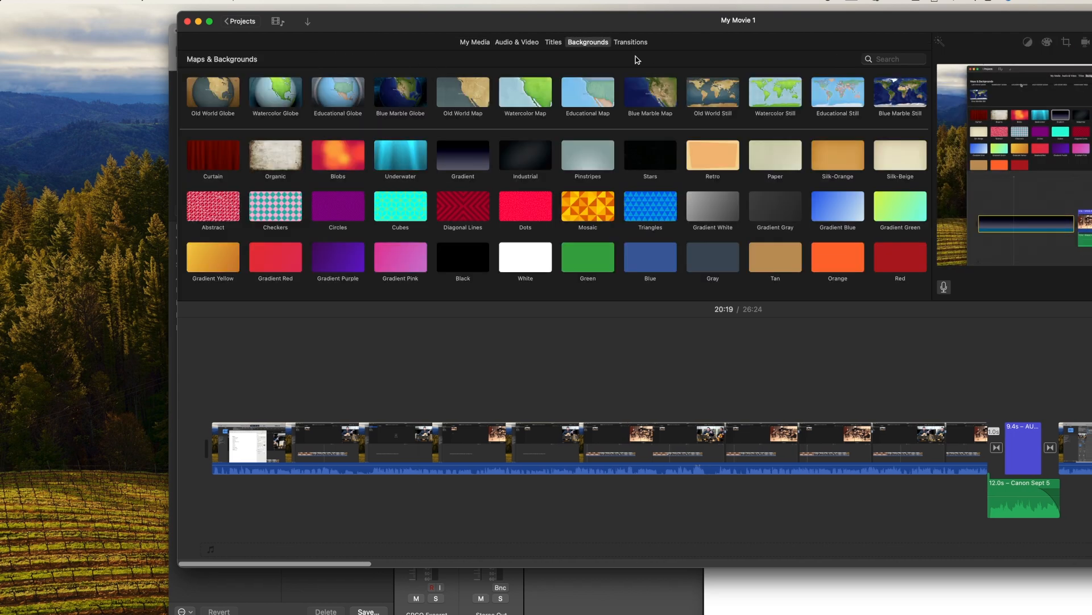
left_click_drag(710, 252, 297, 450)
left_click_drag(359, 22, 381, 20)
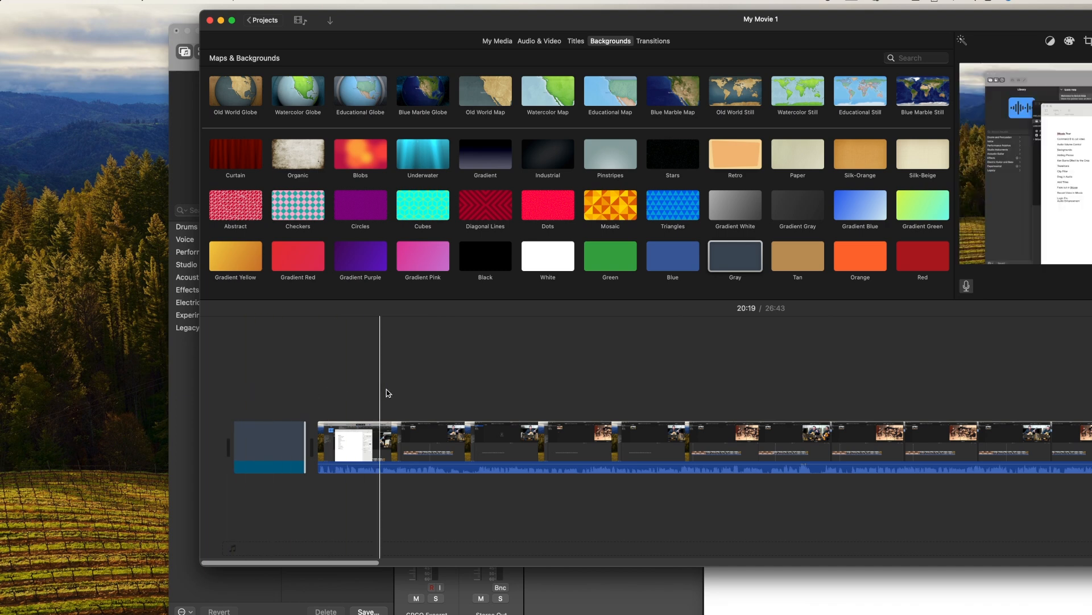
- Add an Expand title above the Gray background at the tutorial movie's start
left_click(575, 42)
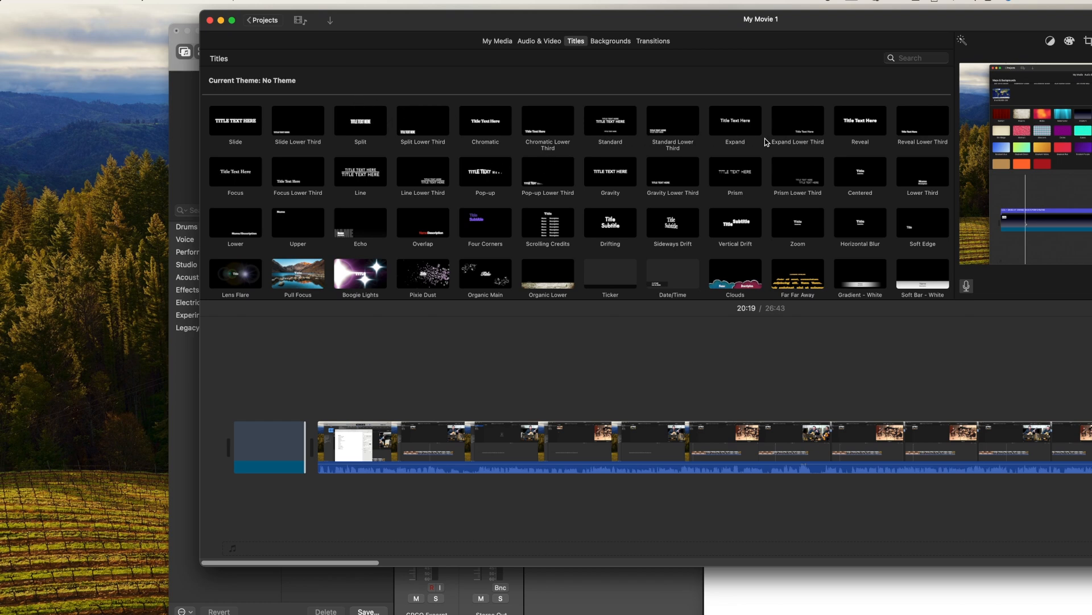
left_click_drag(747, 124, 306, 413)
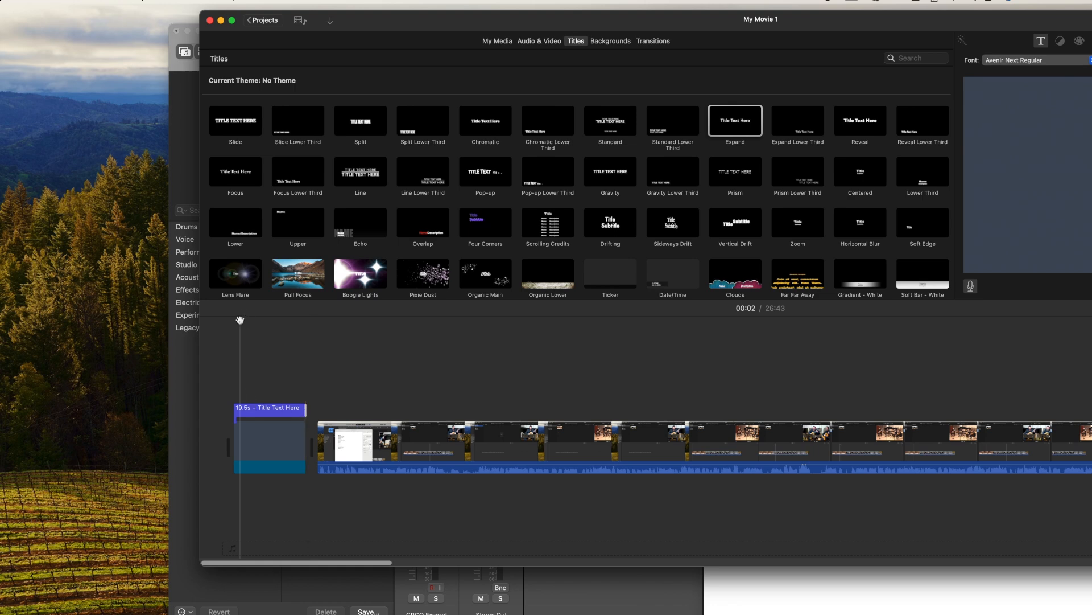
left_click(266, 421)
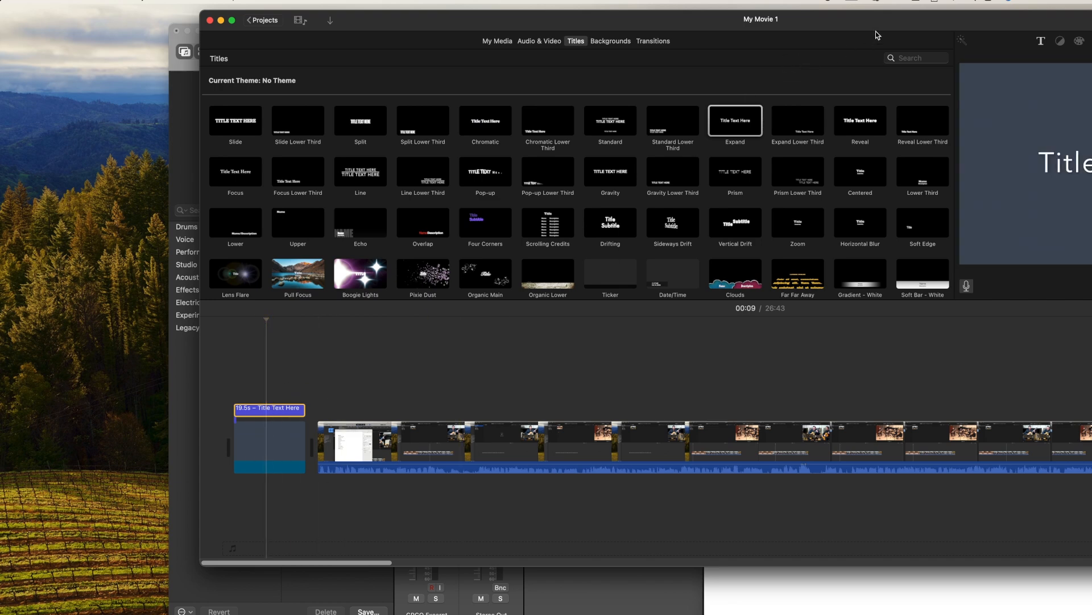
- Set the Expand title's text to MUS 112 IMovie Help and play the tutorial movie's opening
left_click_drag(882, 29, 439, 23)
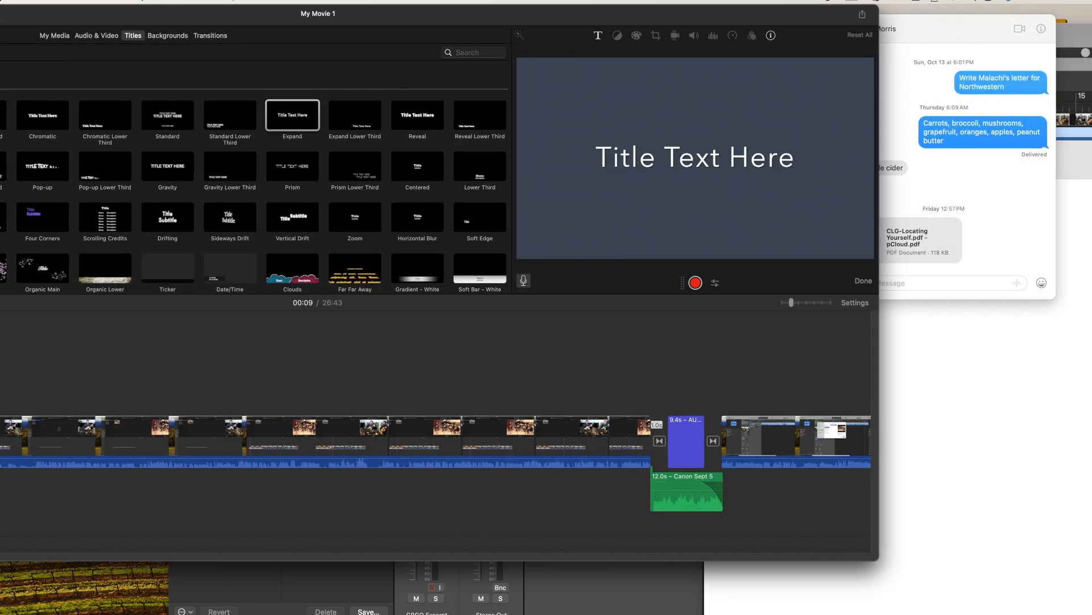
double_click(686, 158)
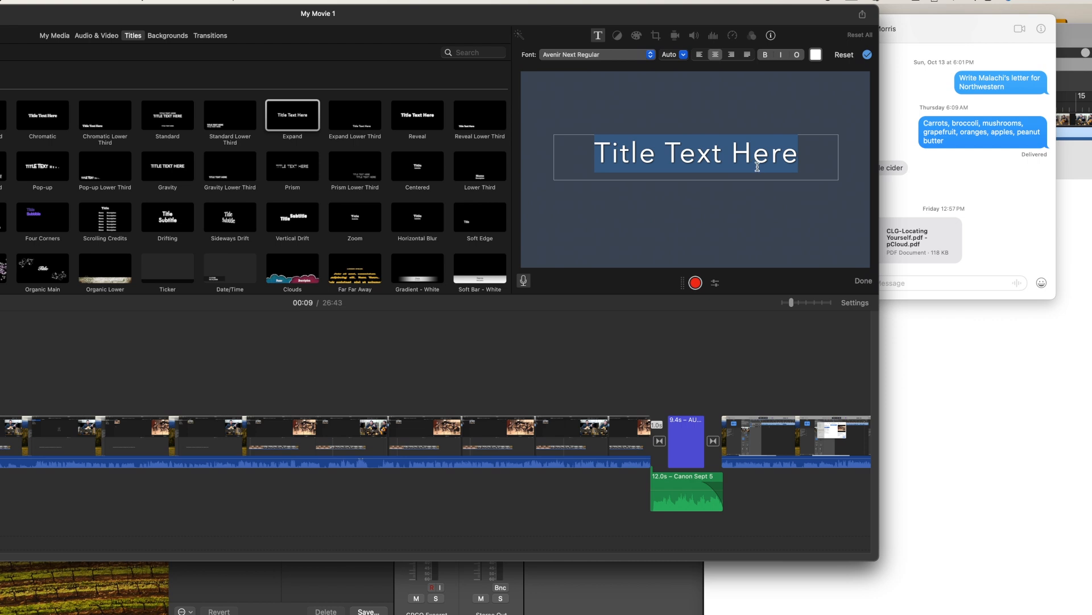
type("MUS 11")
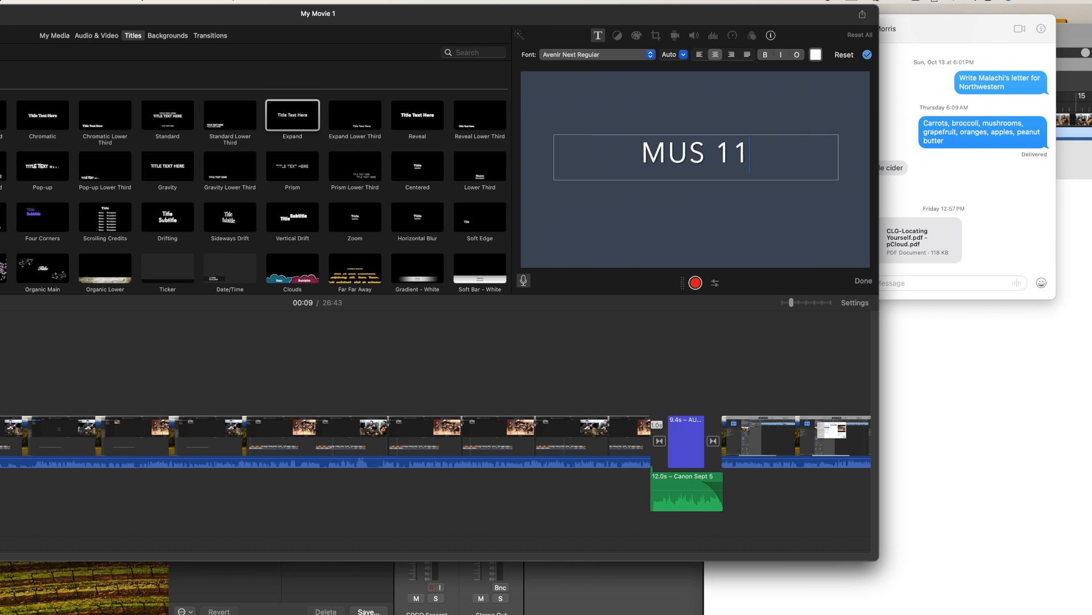
type("2 IMovie Help")
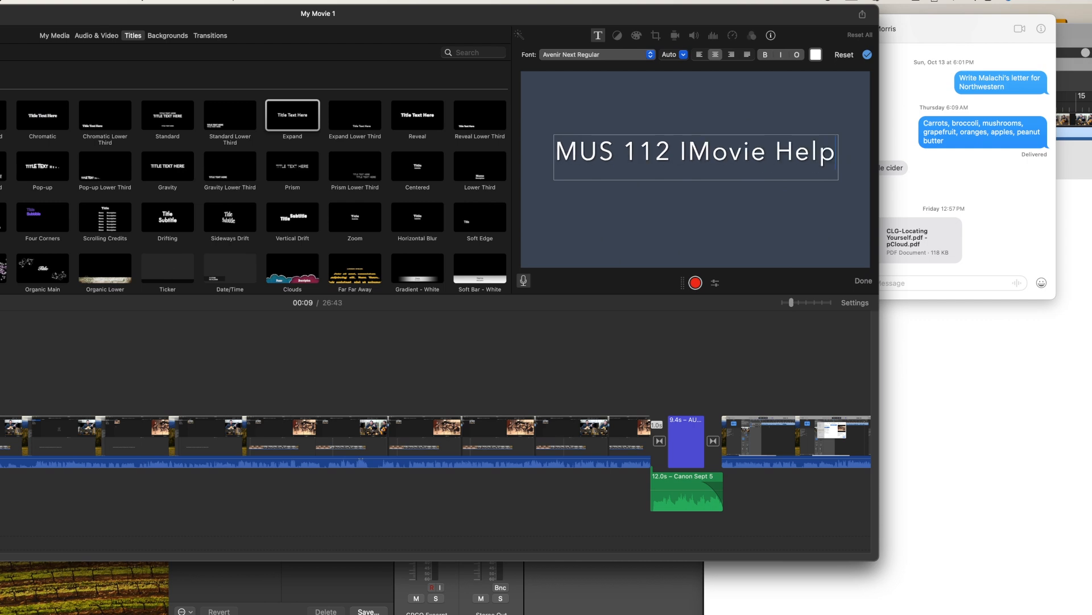
left_click(715, 223)
left_click_drag(434, 19, 903, 18)
left_click(258, 315)
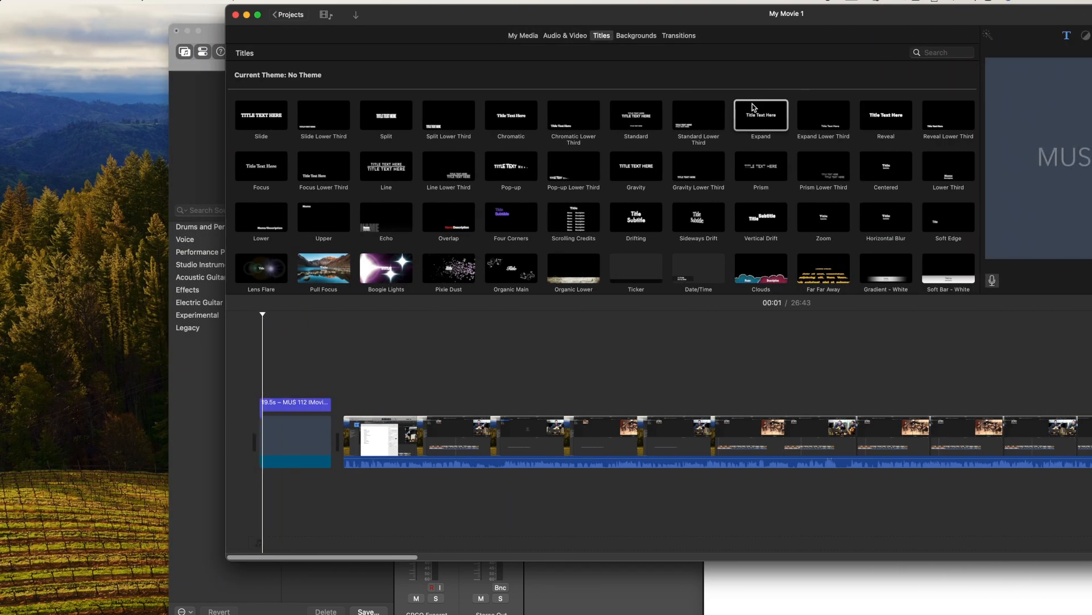
left_click_drag(899, 16, 546, 9)
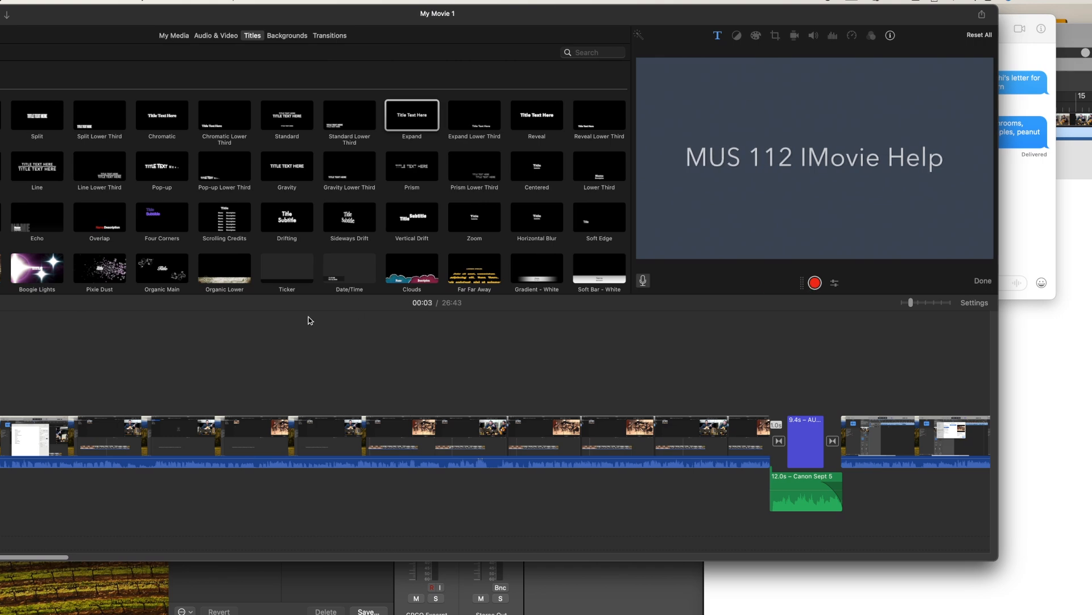
left_click_drag(290, 28, 611, 25)
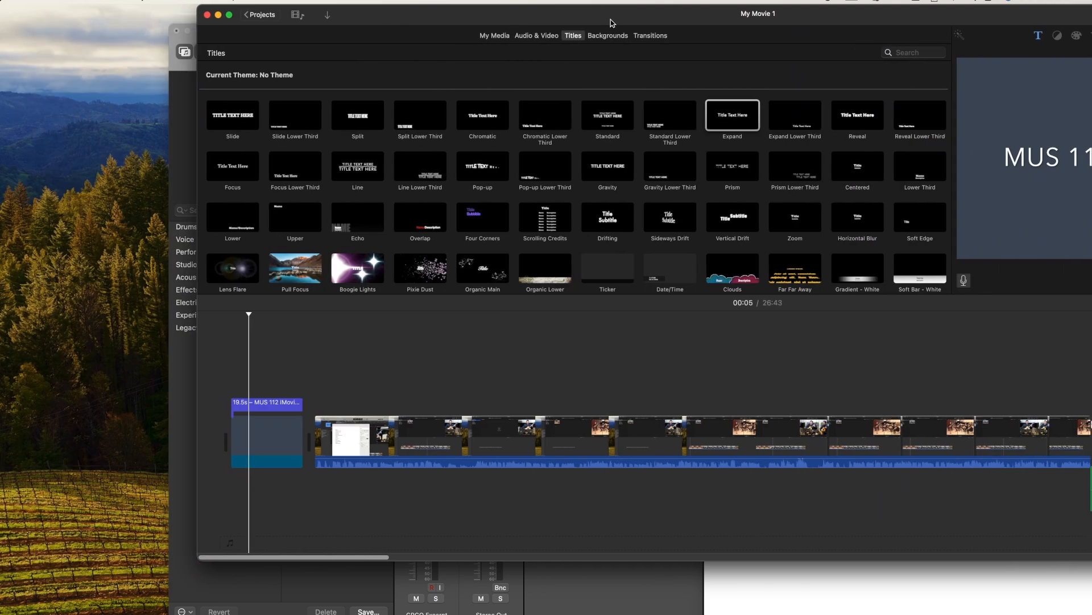
- Shorten the Gray background by about 5 s and trim the end of the MUS 112 title to match, at 14.5 s
left_click_drag(297, 445, 282, 437)
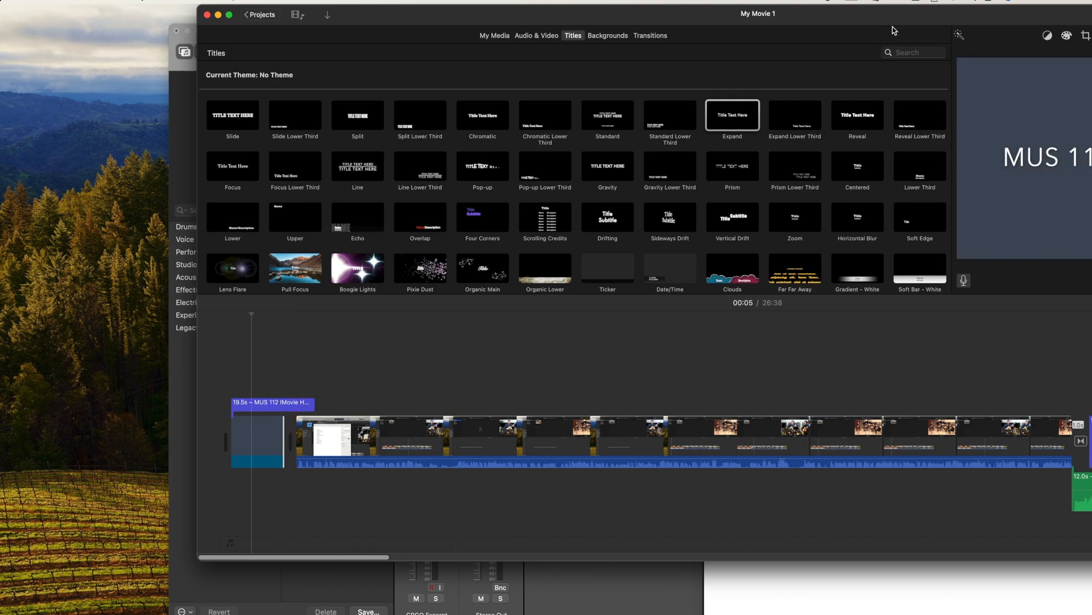
left_click(294, 330)
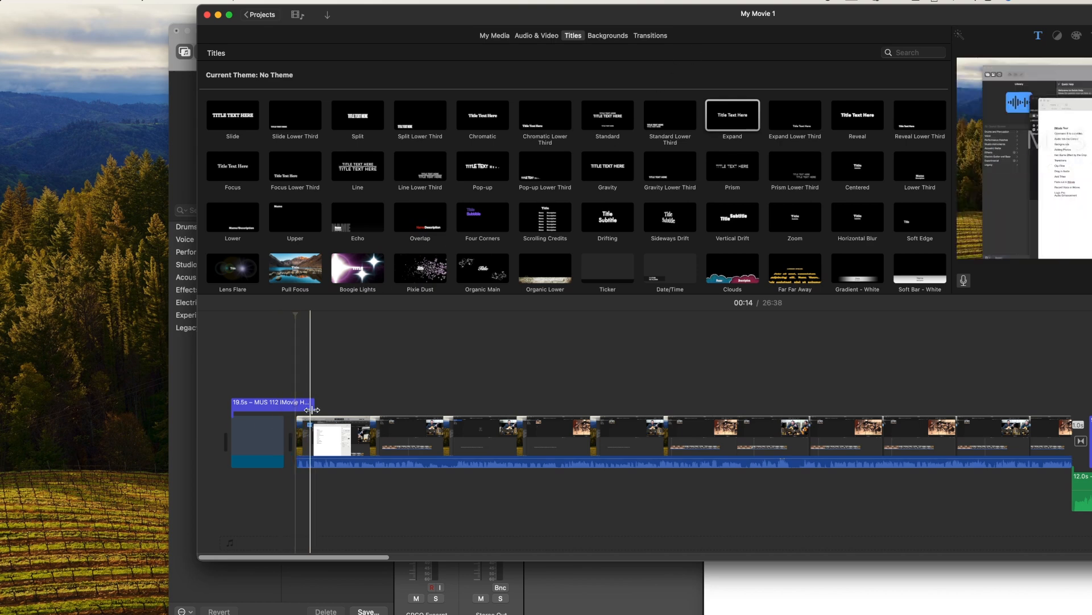
left_click_drag(314, 403, 284, 403)
left_click(249, 441)
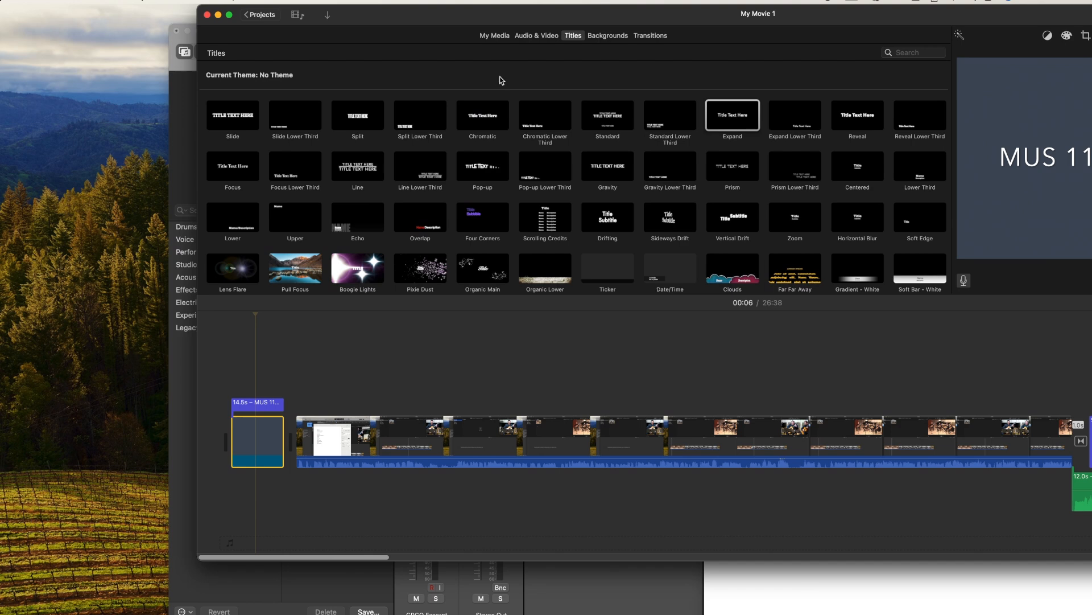
- Add the Canon Sept 5 audio under the Gray background, split it at about 17.0 s and delete the remainder
left_click(487, 36)
left_click_drag(375, 93, 245, 498)
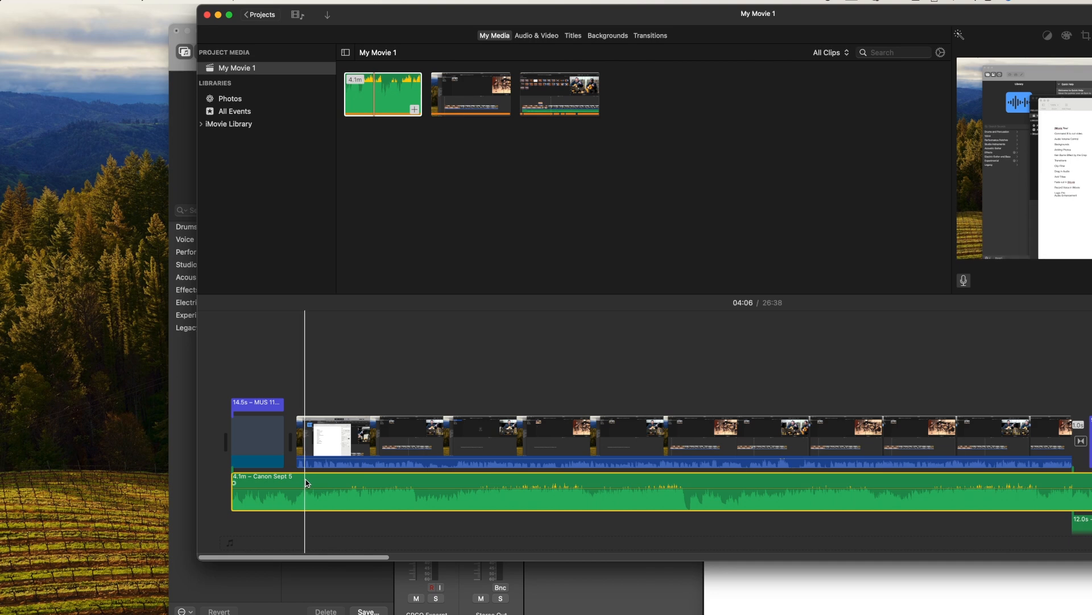
key("super+b")
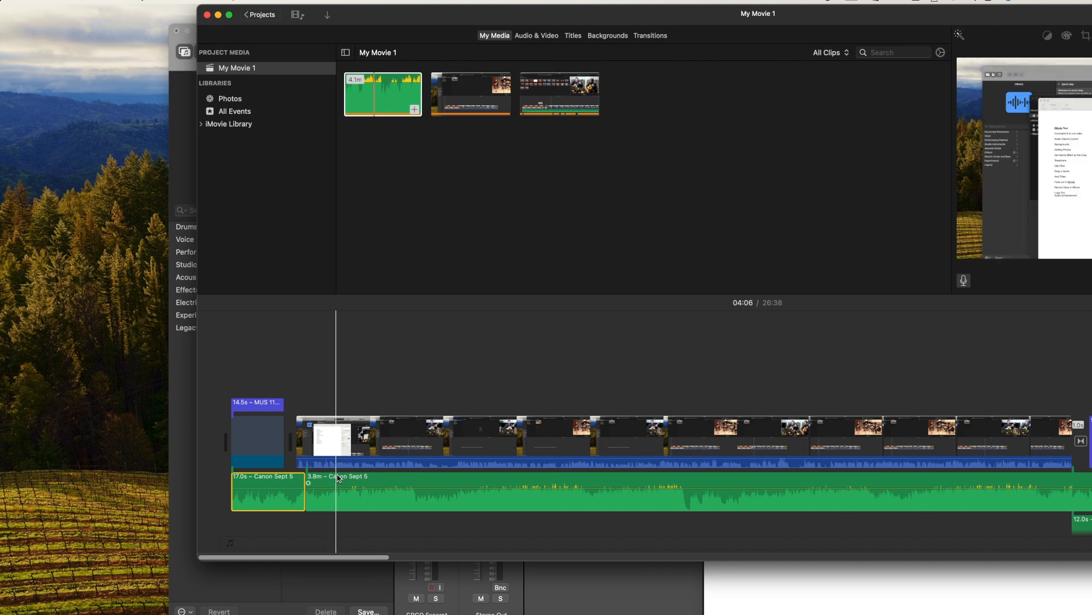
left_click(381, 507)
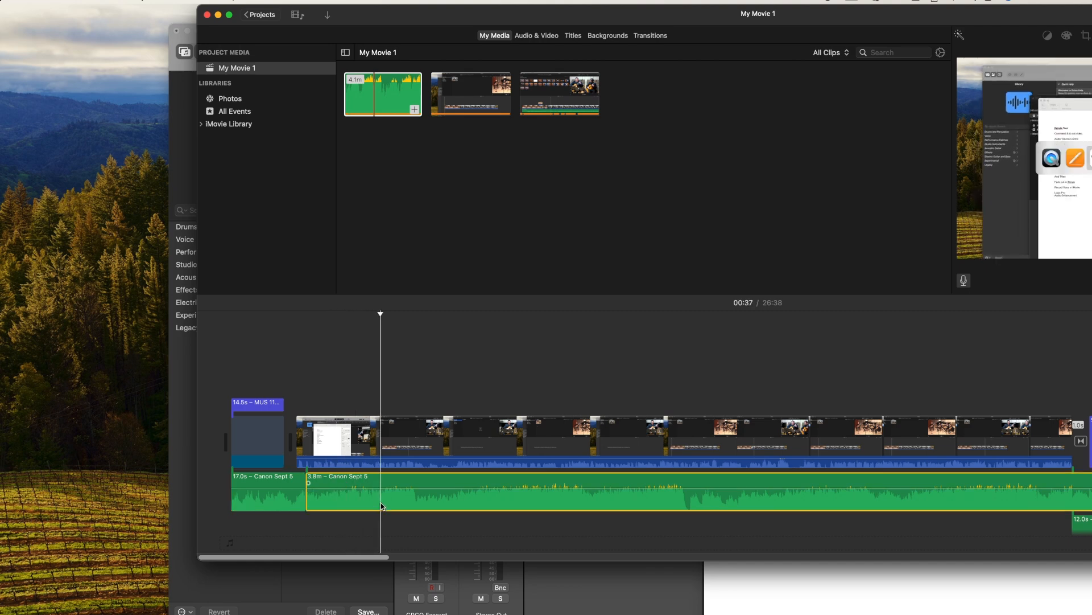
key("Delete")
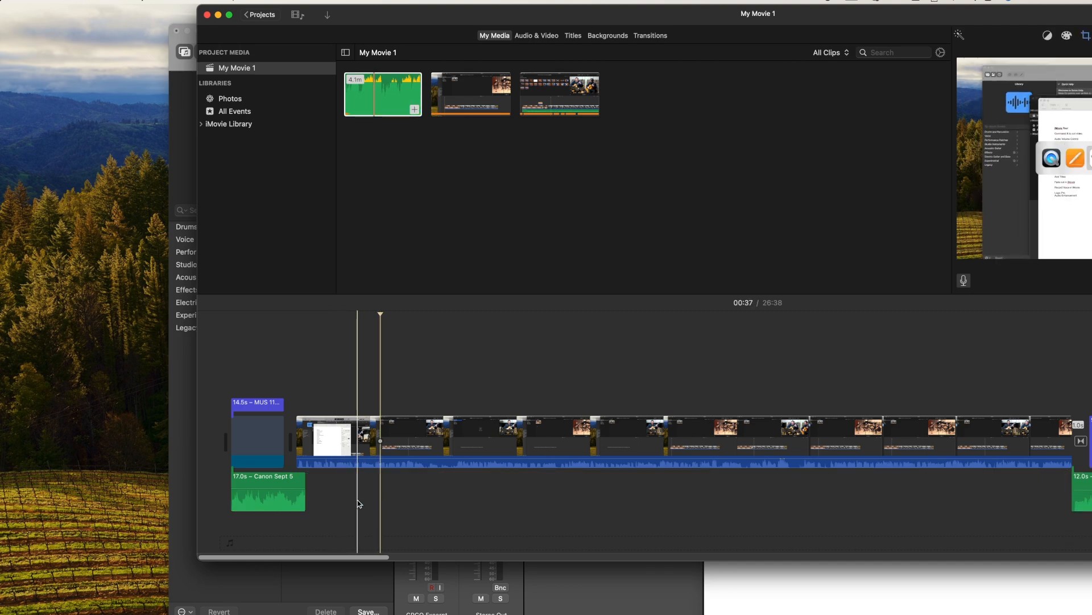
- Fade out the second half of the opening Canon Sept 5 clip and play from the title into the first recording
left_click(209, 485)
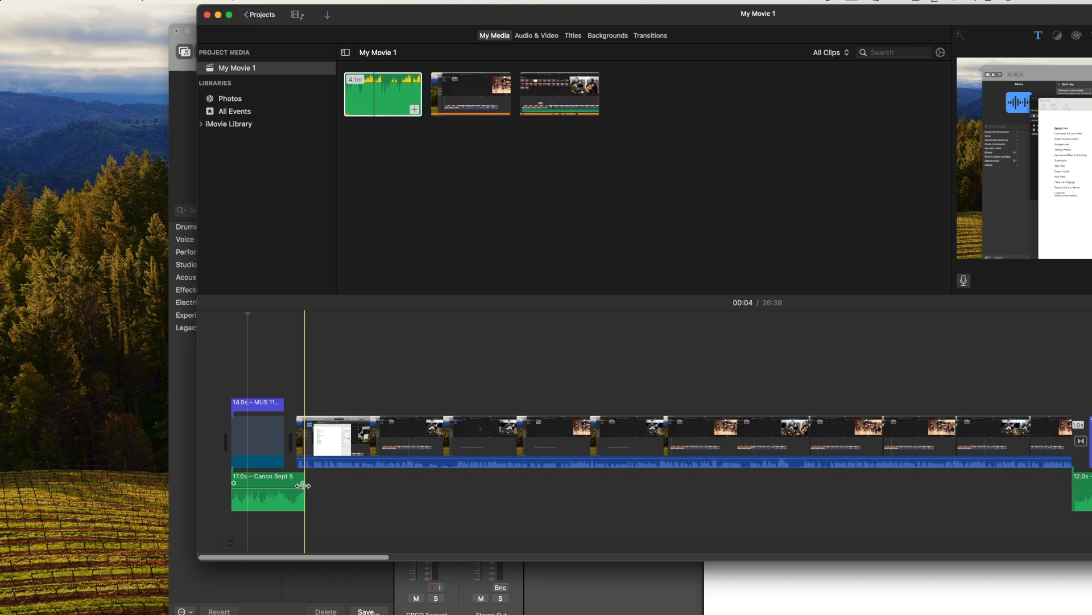
left_click_drag(301, 483, 265, 483)
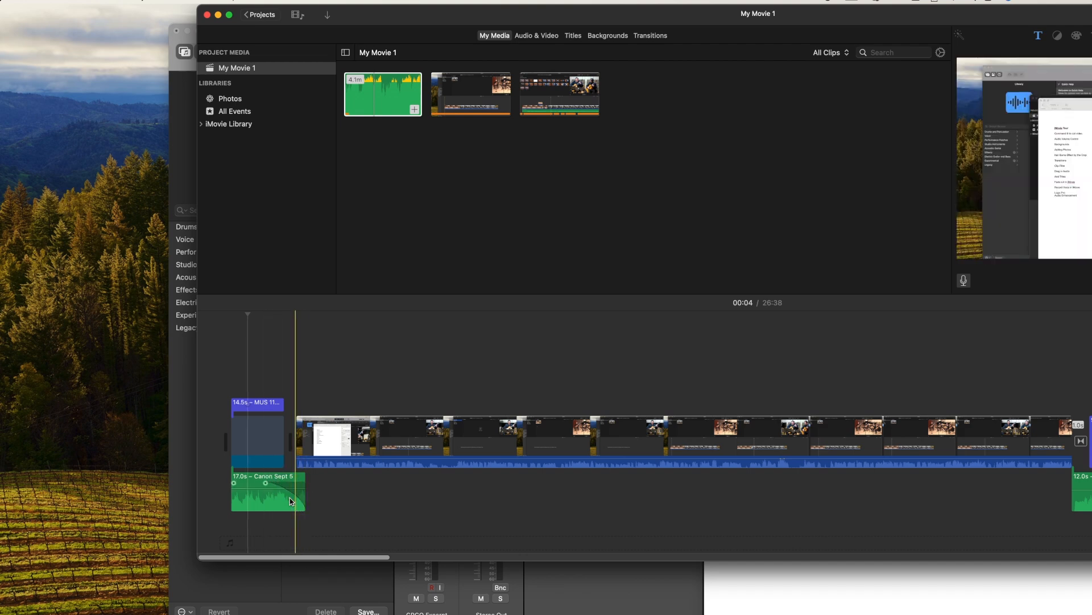
left_click(268, 319)
left_click_drag(845, 11, 551, 3)
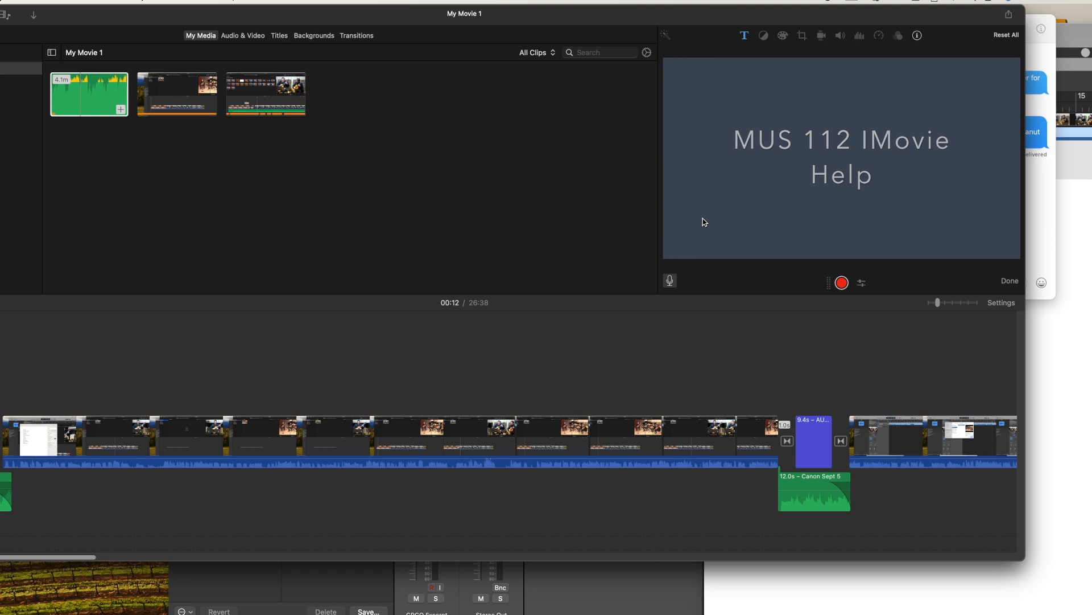
left_click_drag(631, 17, 662, 17)
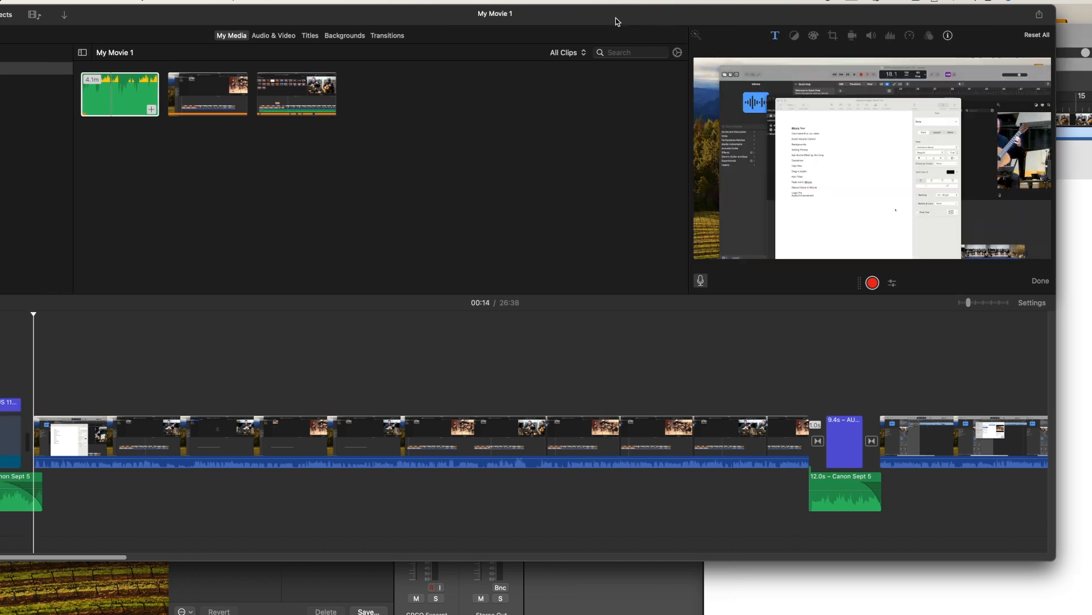
left_click_drag(615, 18, 805, 17)
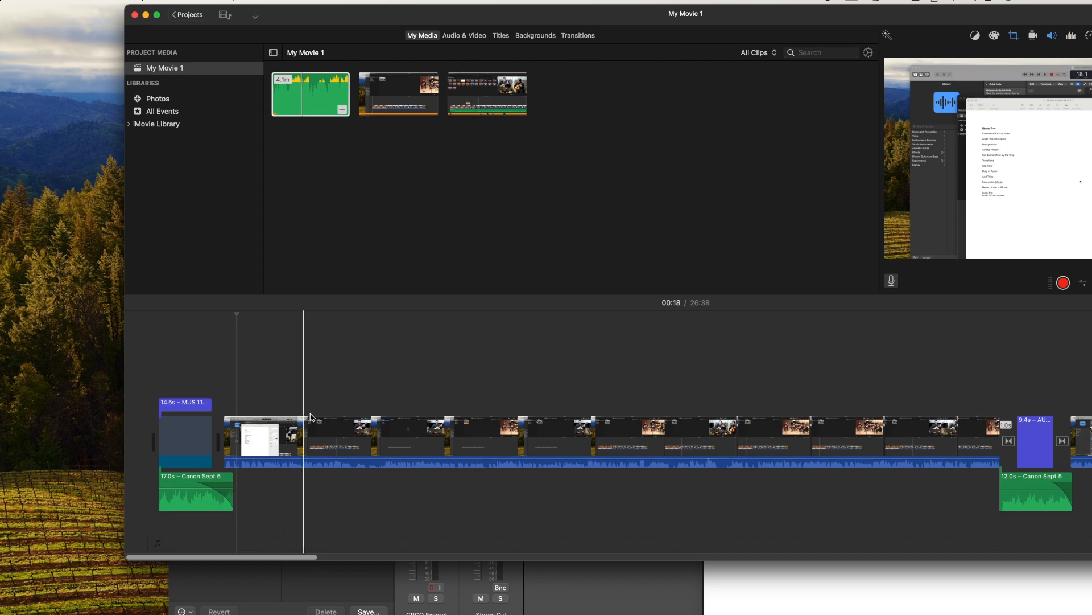
- Return to the concert movie and browse the available audio in the Music, Apple TV and Sound Effects libraries
left_click_drag(961, 13, 878, 57)
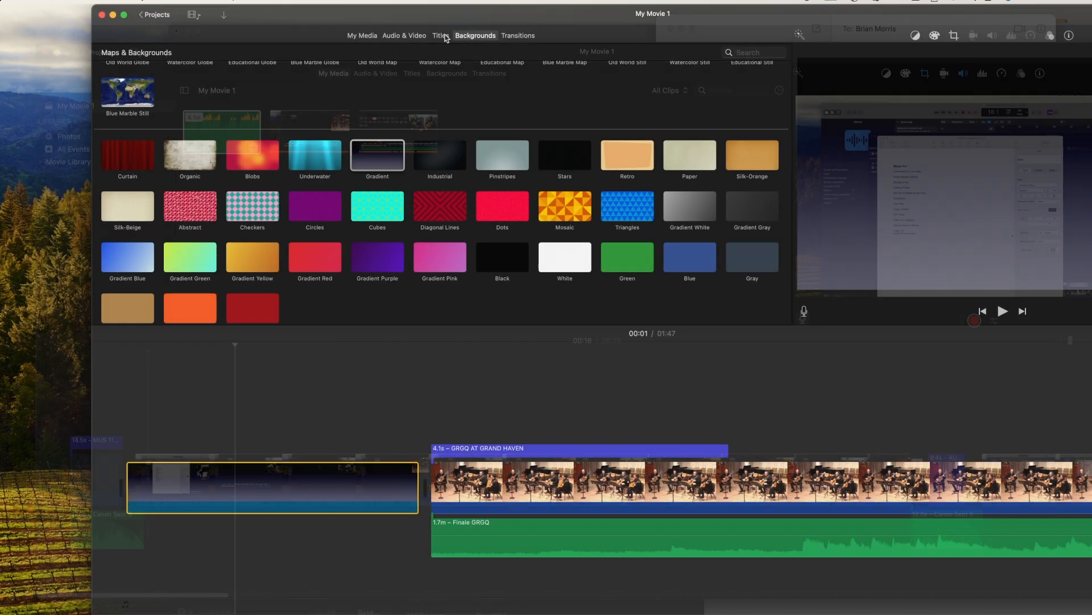
left_click(442, 36)
left_click(418, 36)
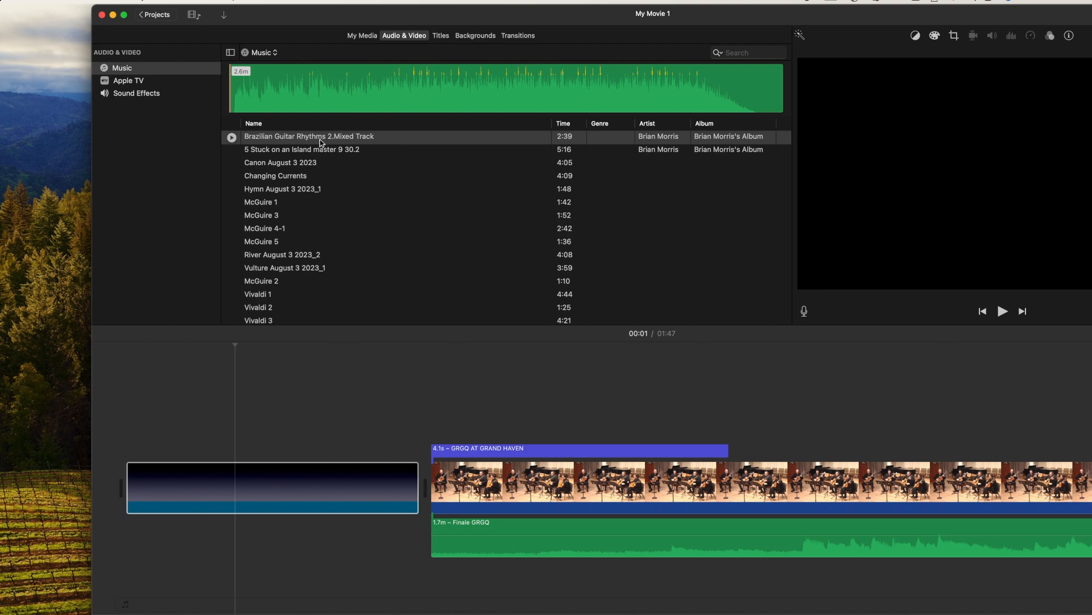
left_click(172, 69)
scroll(313, 213, "down", 10)
scroll(314, 236, "up", 10)
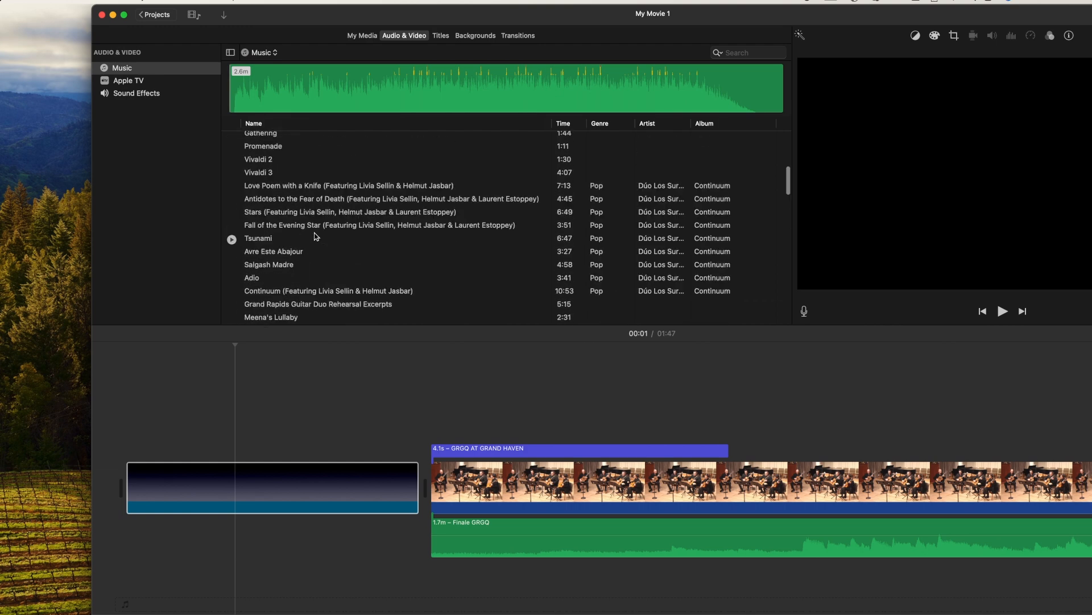
left_click(131, 82)
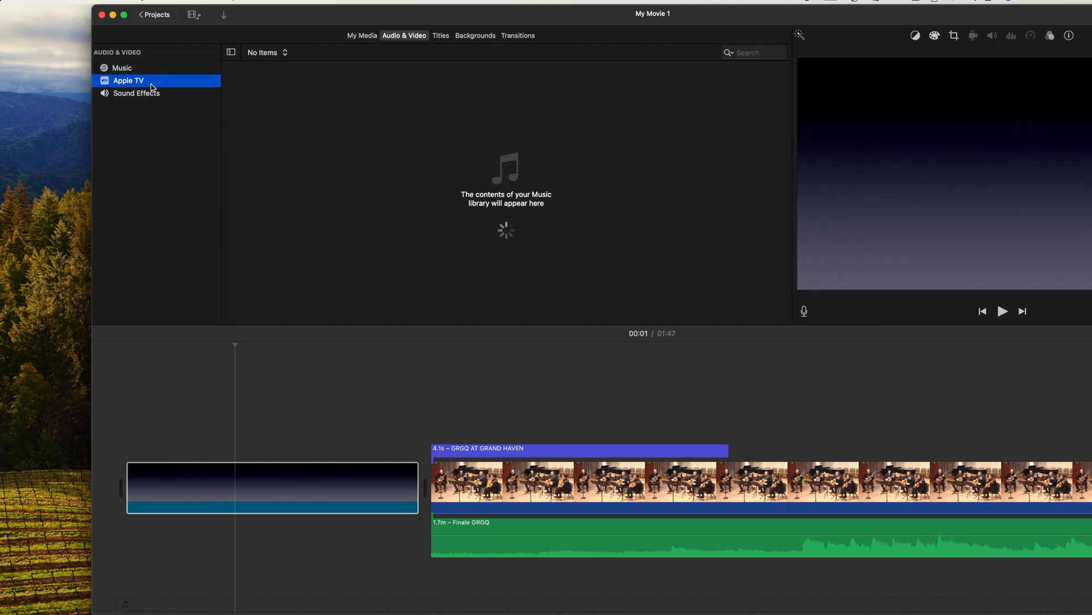
left_click(144, 93)
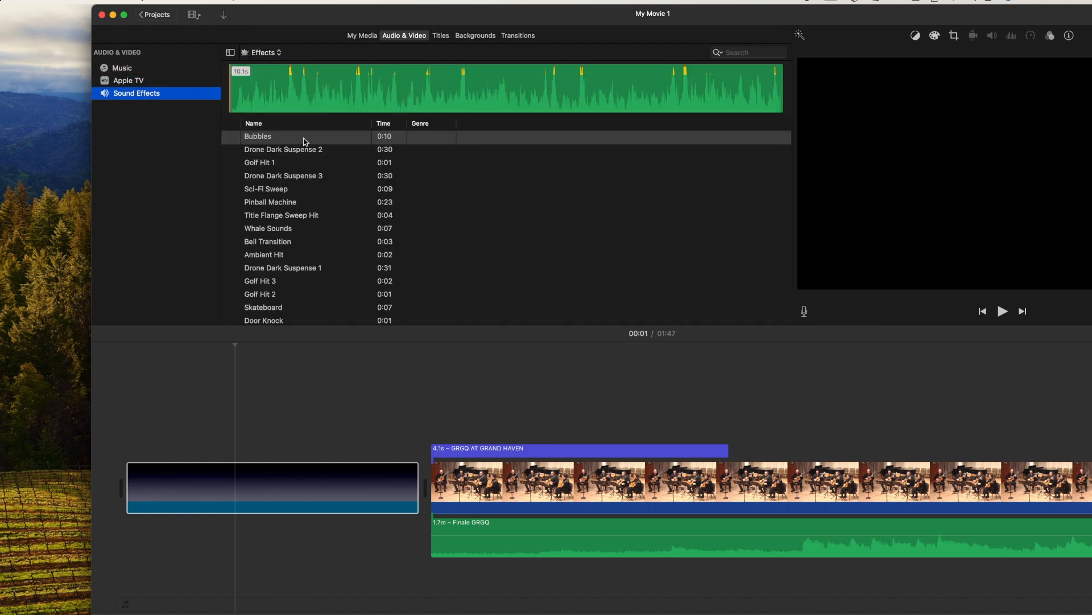
- Select the Drone Dark Suspense 2 sound effect, browse the rest of the effects and return to the project media
left_click(278, 154)
scroll(305, 234, "down", 15)
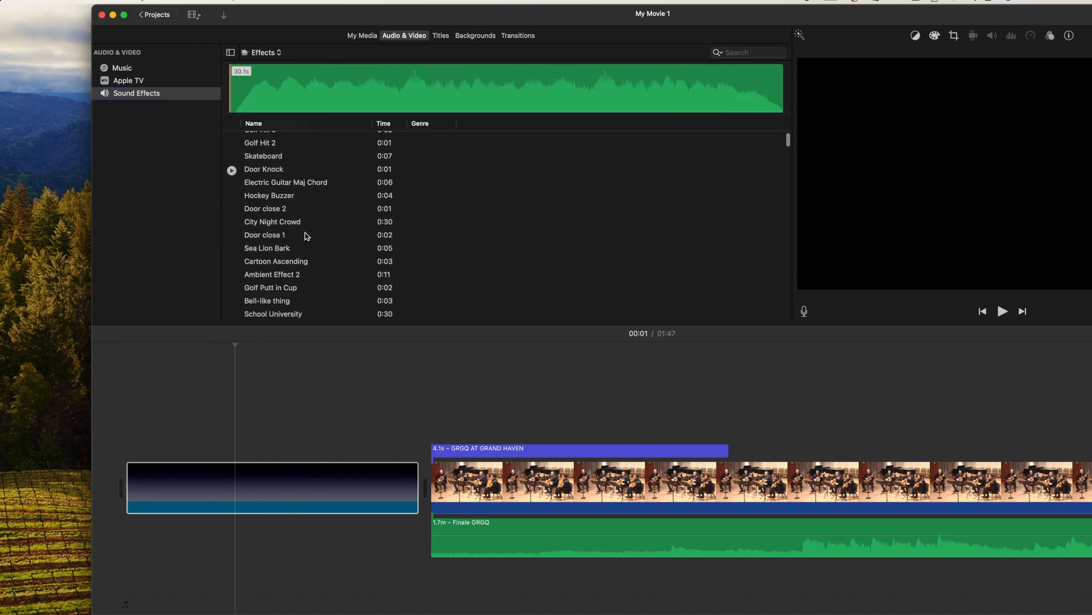
scroll(305, 225, "down", 5)
left_click(362, 37)
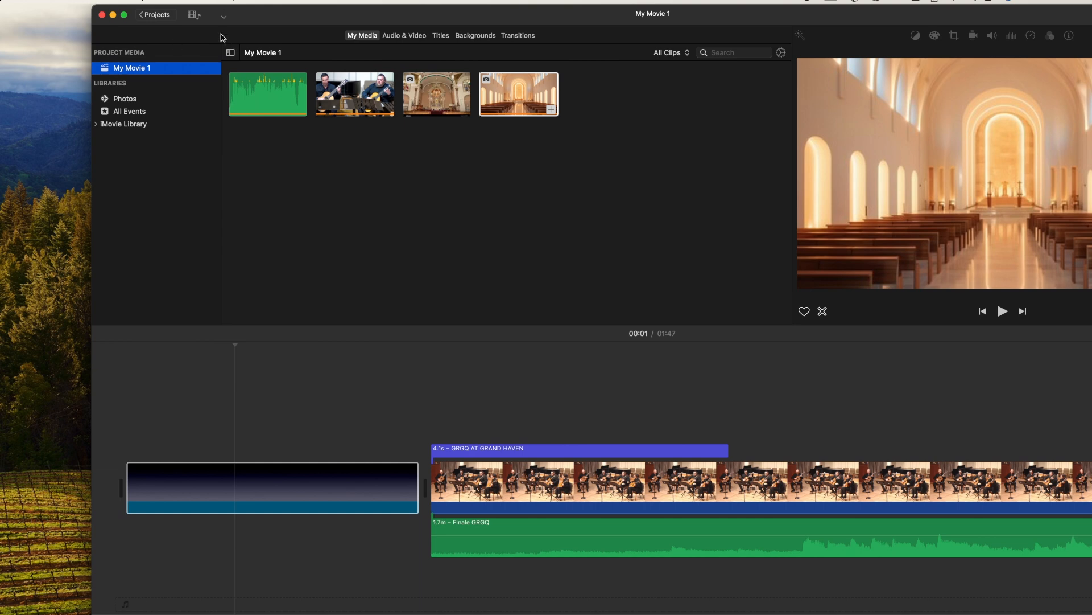
left_click_drag(249, 11, 180, 7)
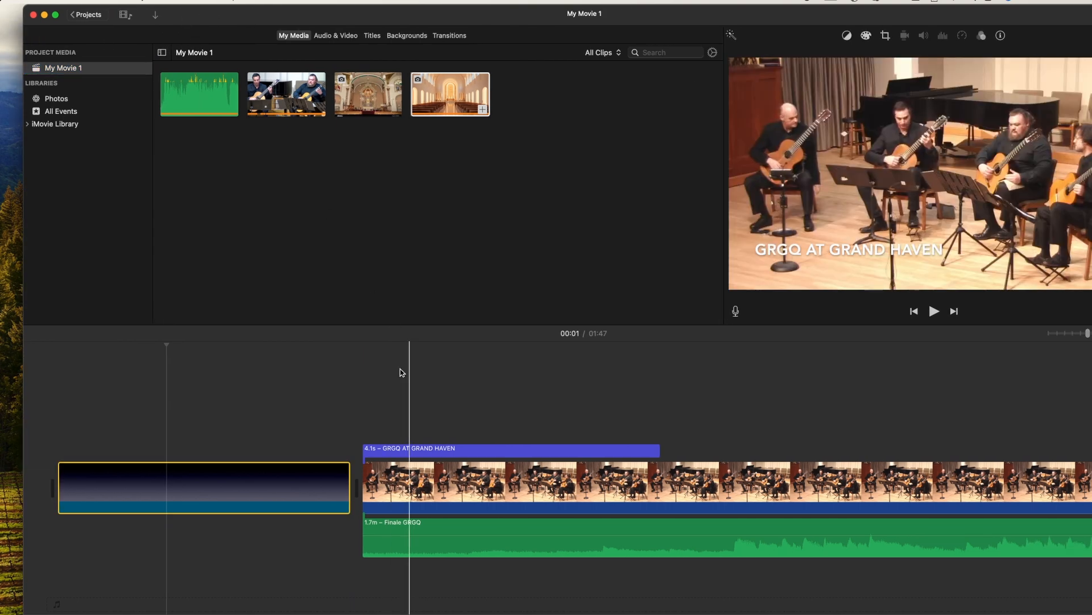
- Switch to Pages, review the IMovie Tour checklist with its window moved aside, and return to iMovie
key("super+Tab")
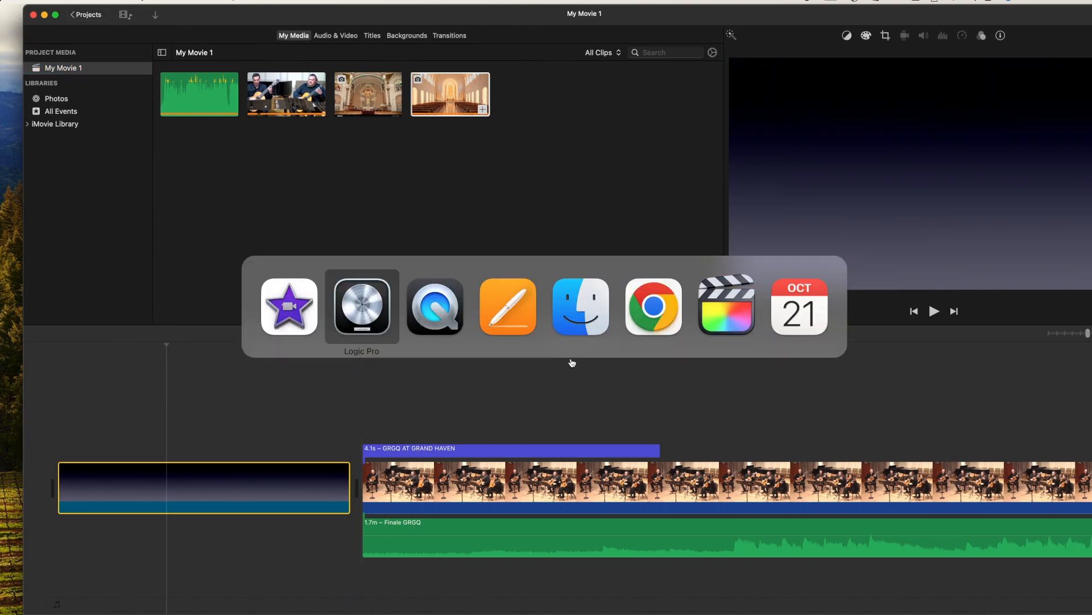
key("Tab")
key("Tab")
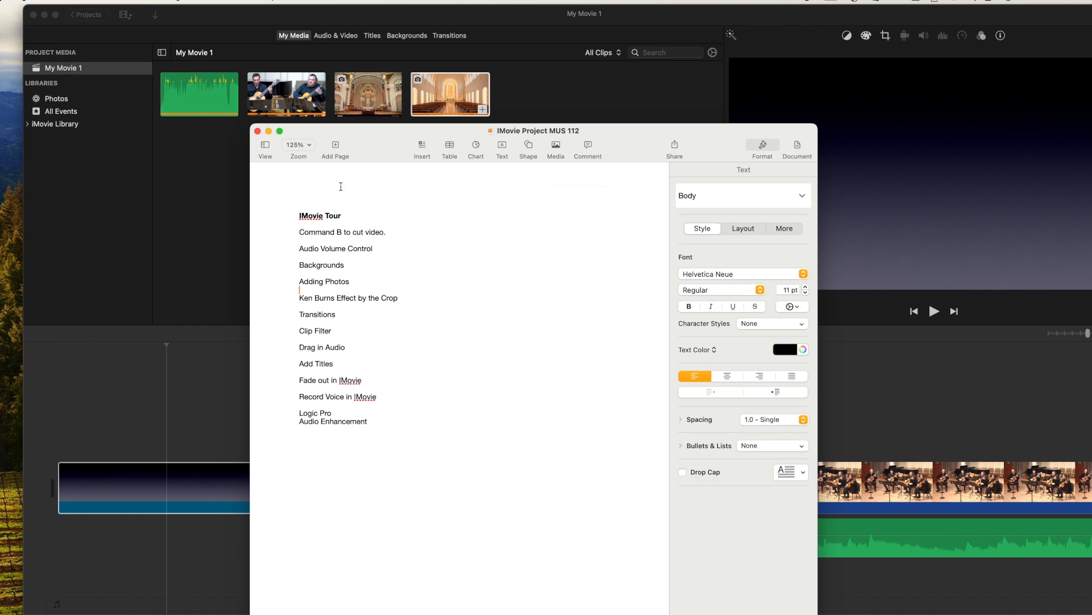
left_click_drag(360, 148, 606, 260)
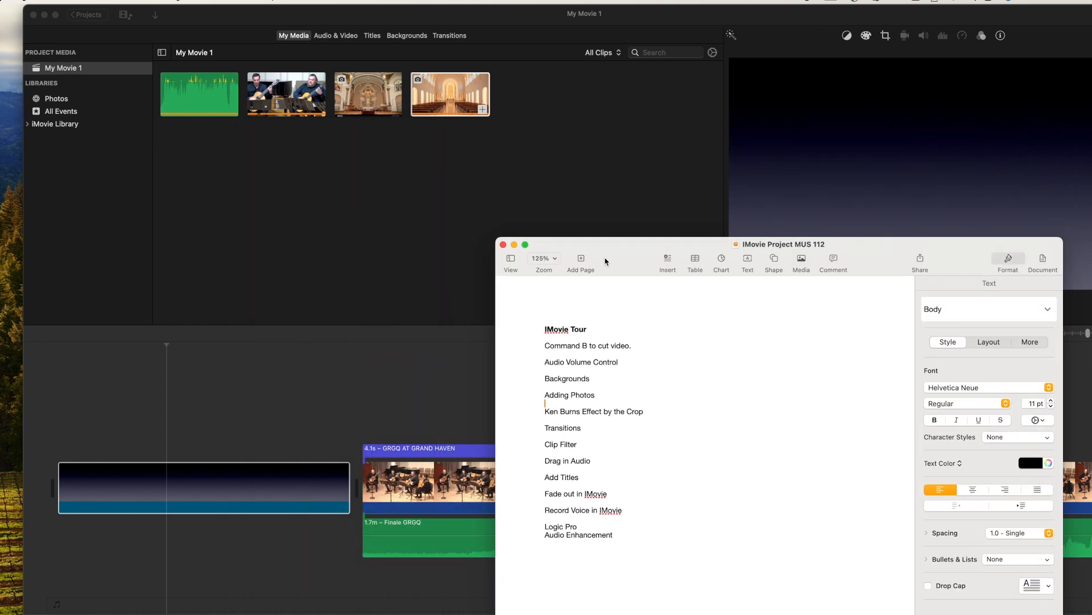
left_click(515, 245)
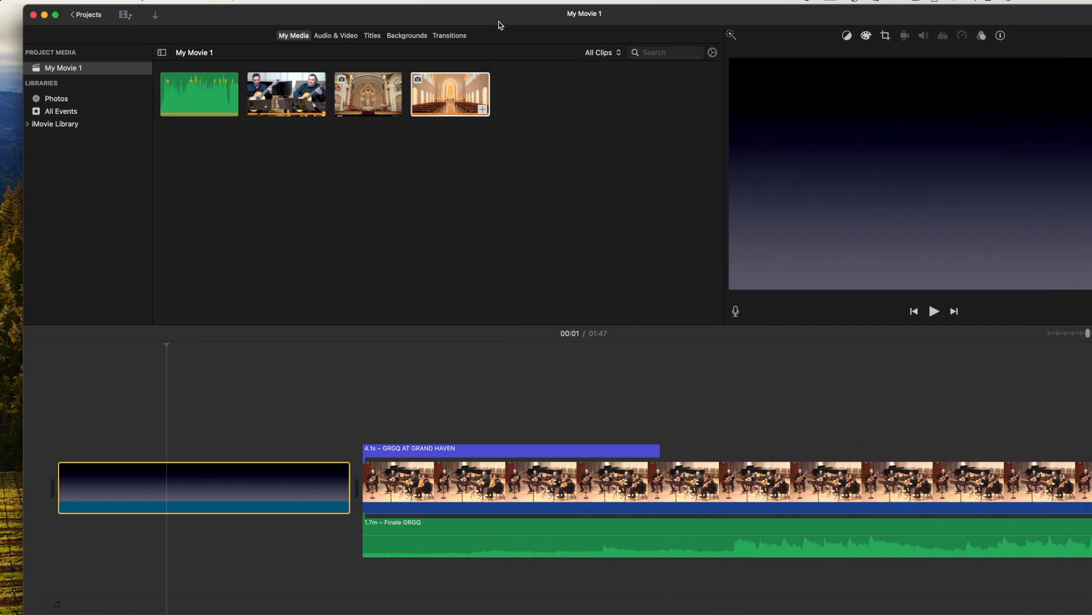
- Apply the Sepia clip filter to the opening background and preview the filters on the first concert clip without applying one
left_click_drag(500, 24, 427, 24)
left_click(908, 36)
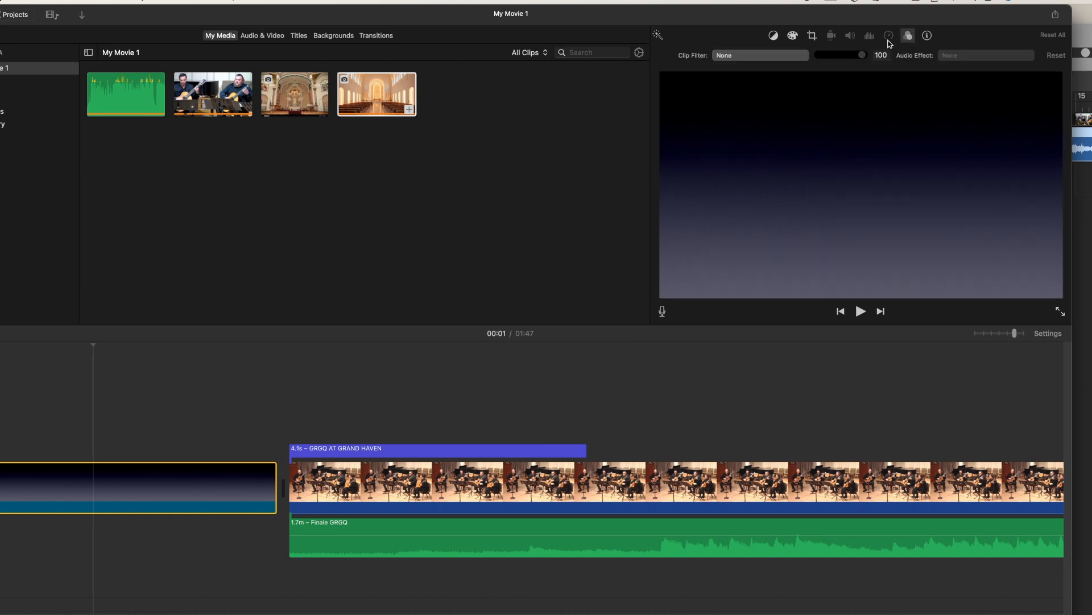
left_click(763, 56)
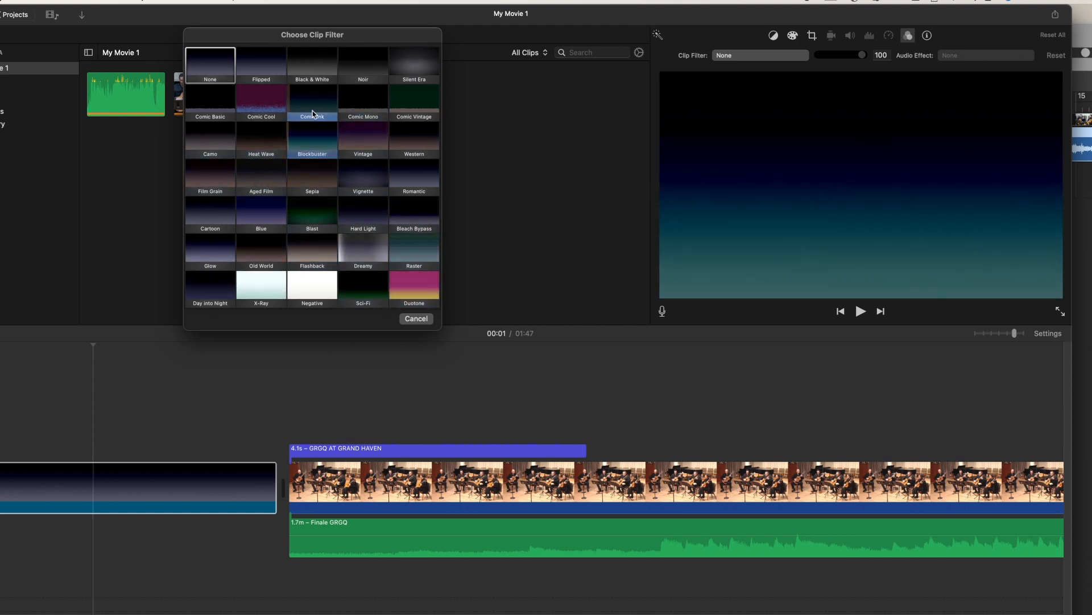
left_click(309, 180)
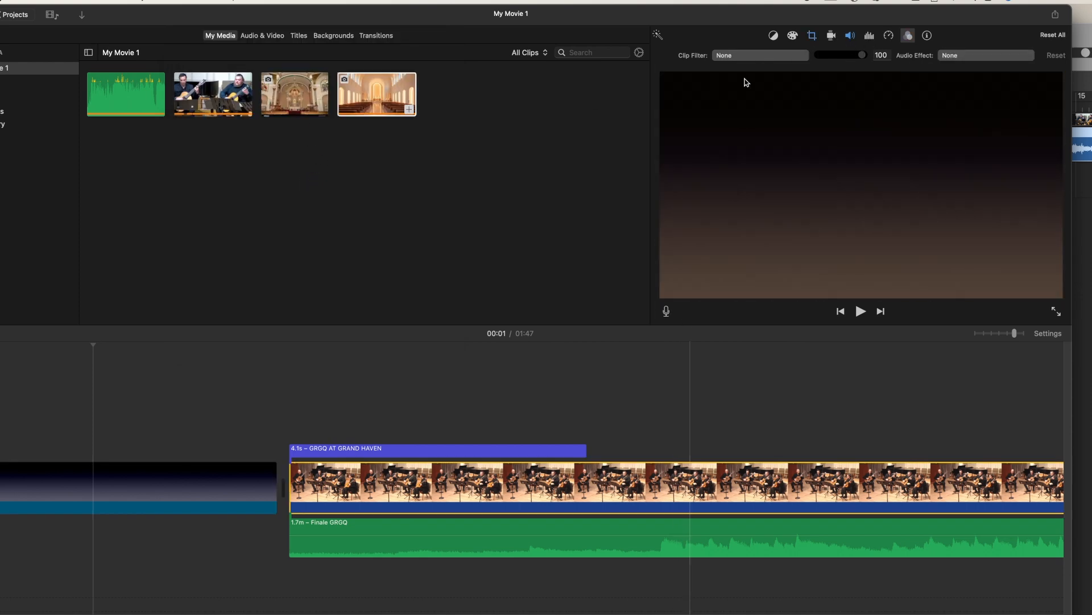
left_click(743, 57)
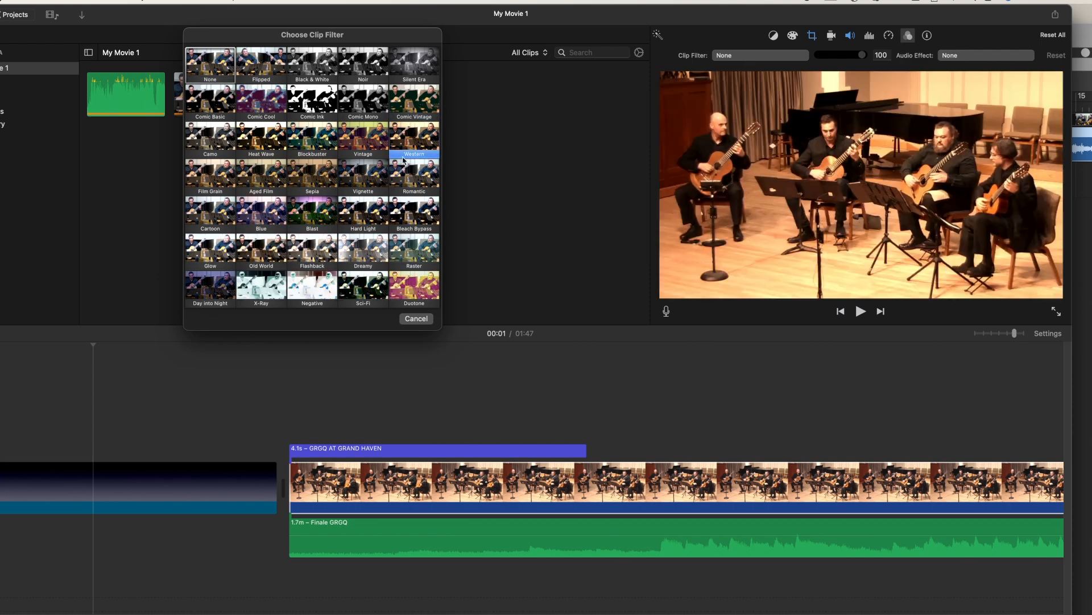
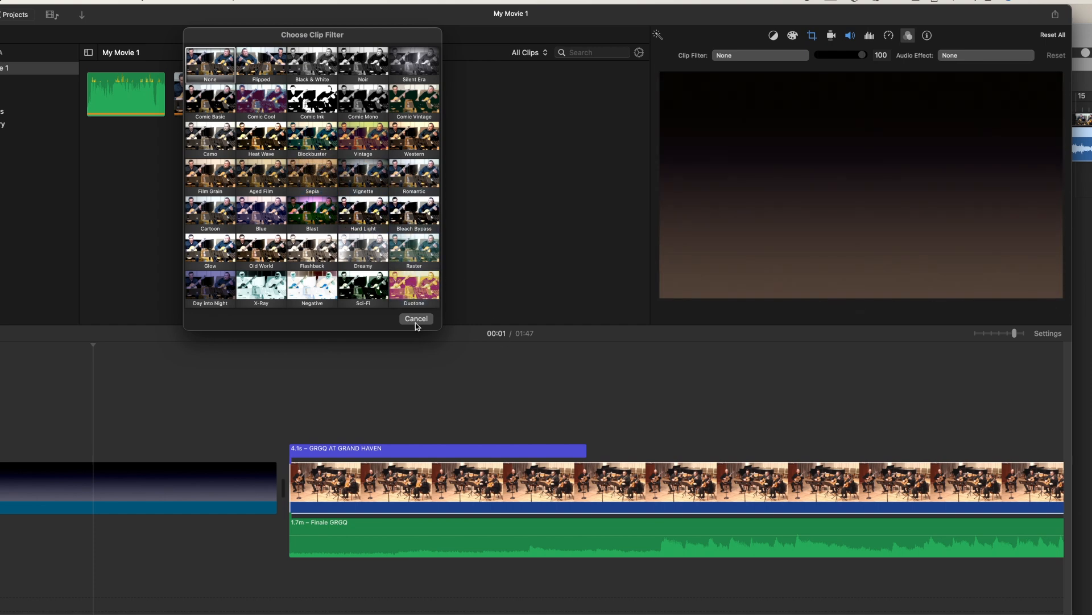
left_click(416, 320)
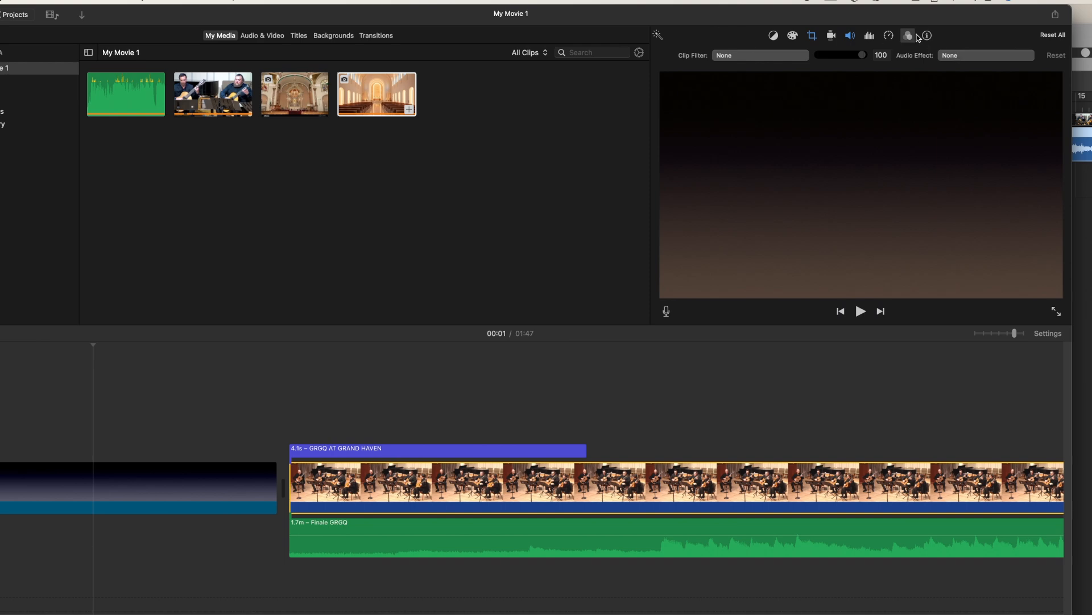
- Check the IMovie Tour checklist in Pages and show the 1.7-minute audio clip in iMovie's project media as draggable audio
key("super+Tab")
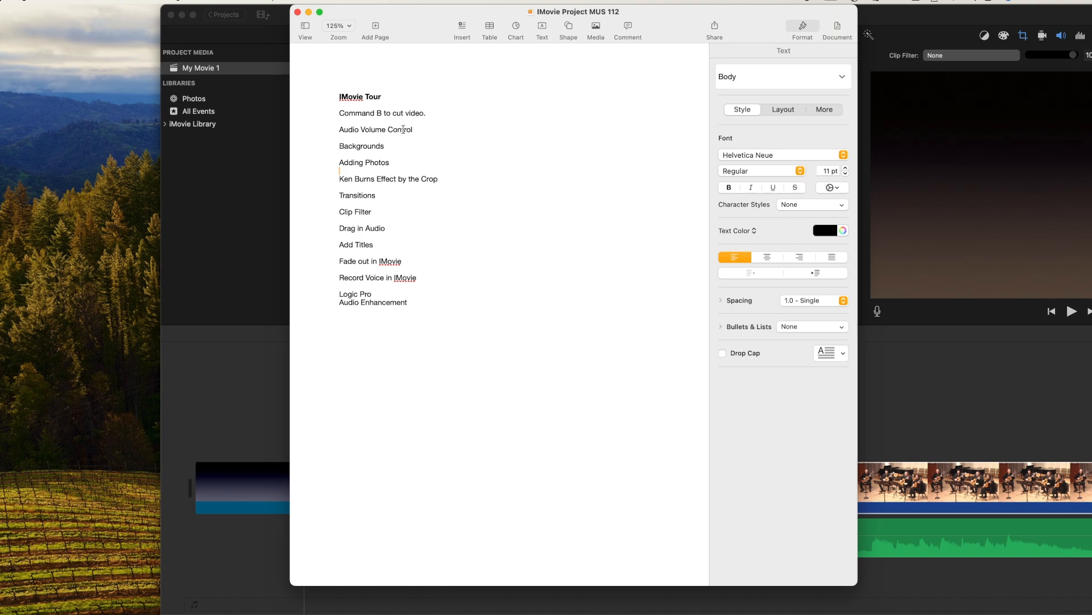
left_click_drag(420, 24, 834, 161)
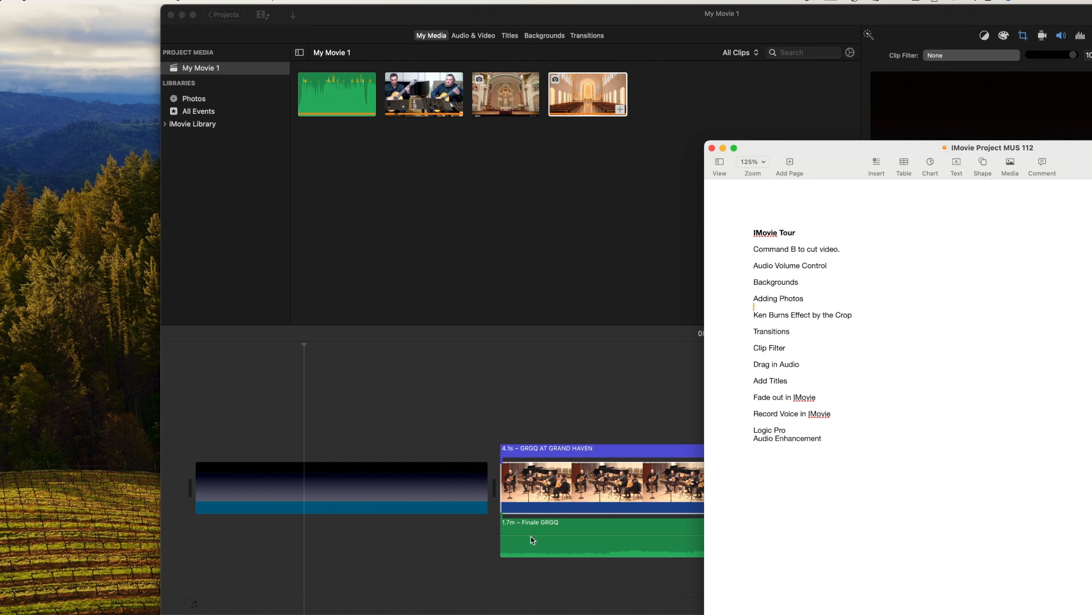
left_click(347, 98)
left_click_drag(346, 95, 472, 346)
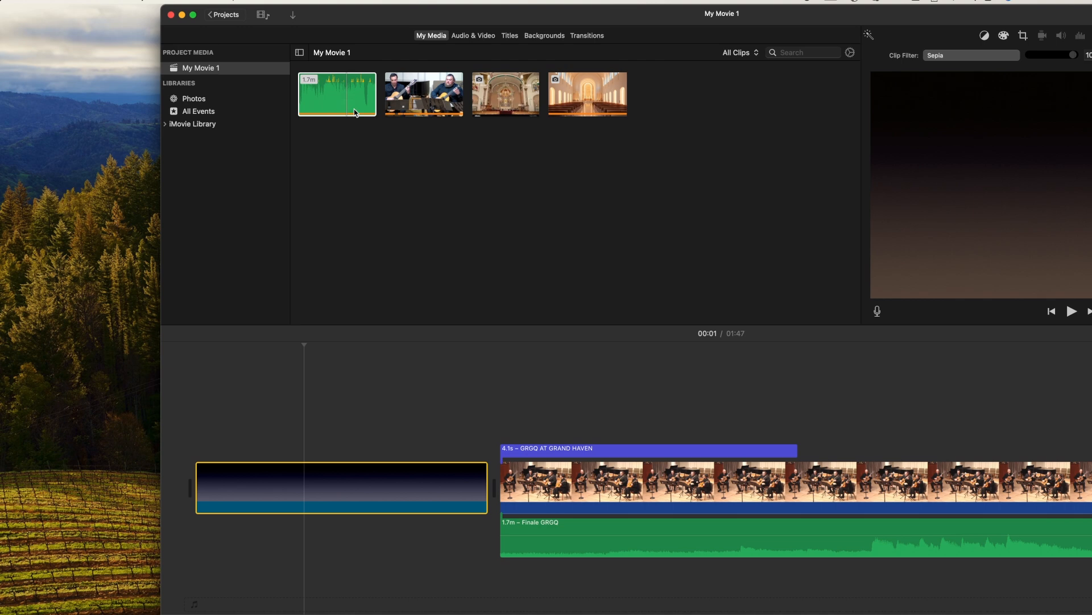
key("super+Tab")
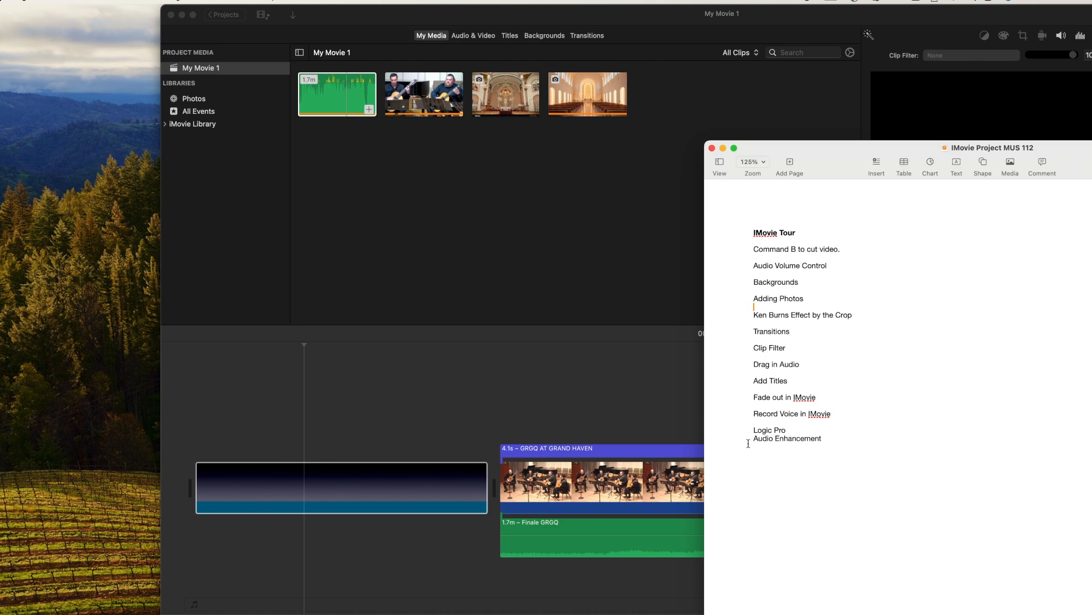
left_click_drag(903, 29, 652, 28)
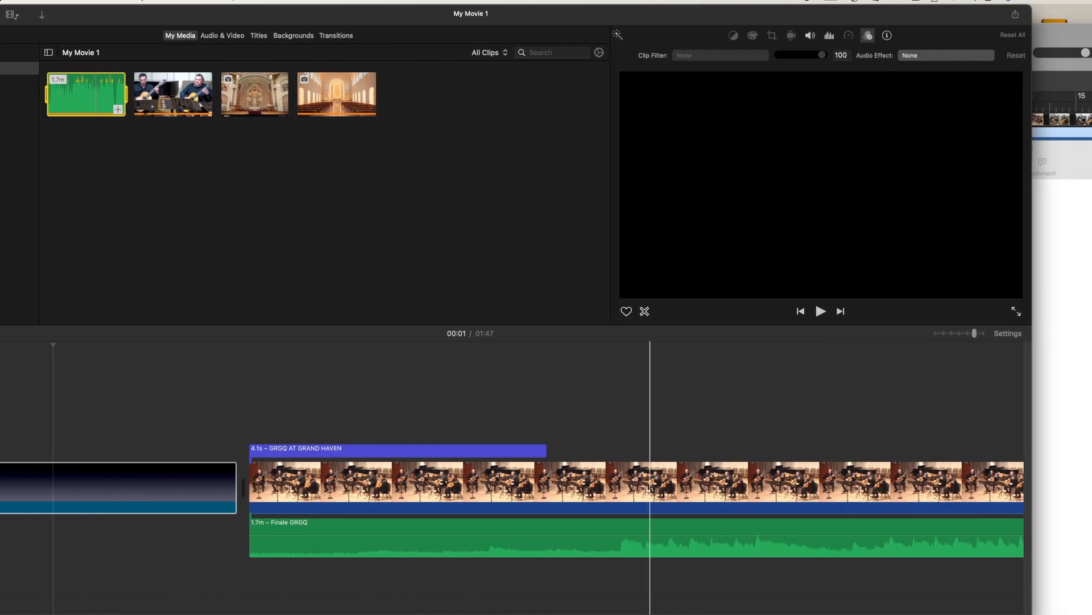
- Open the voiceover recorder at the end of the GRGQ AT GRAND HAVEN title, using System Setting as input source
left_click(546, 483)
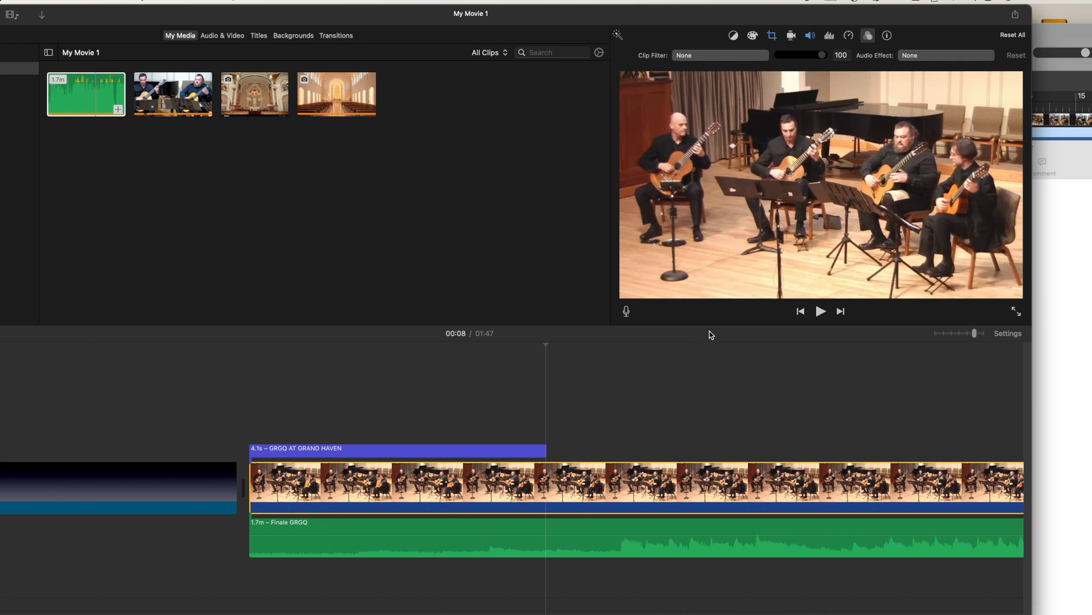
left_click(627, 312)
left_click(841, 314)
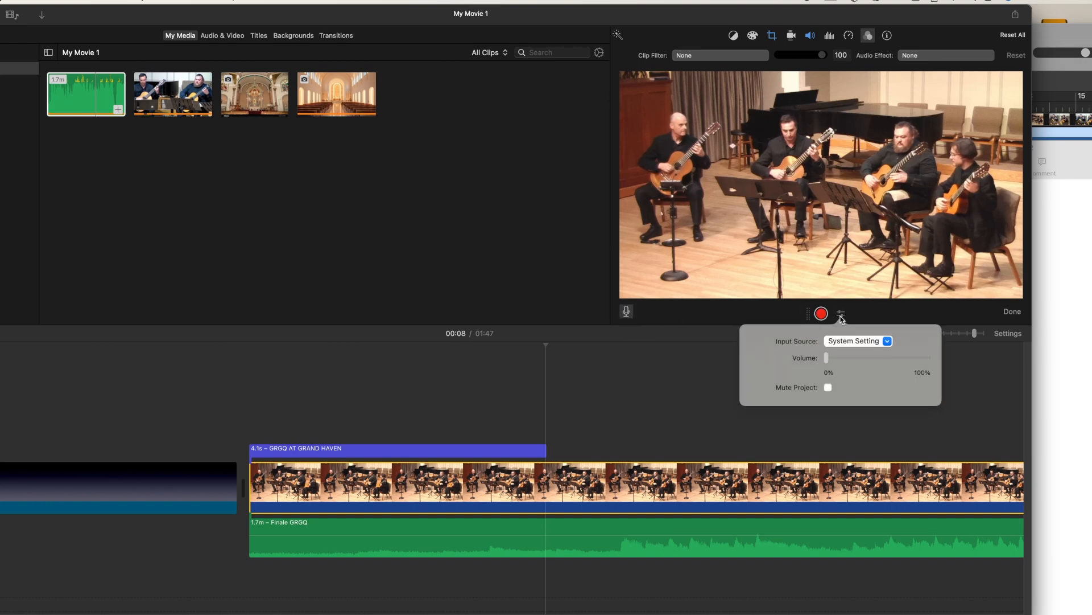
left_click(857, 341)
left_click(875, 376)
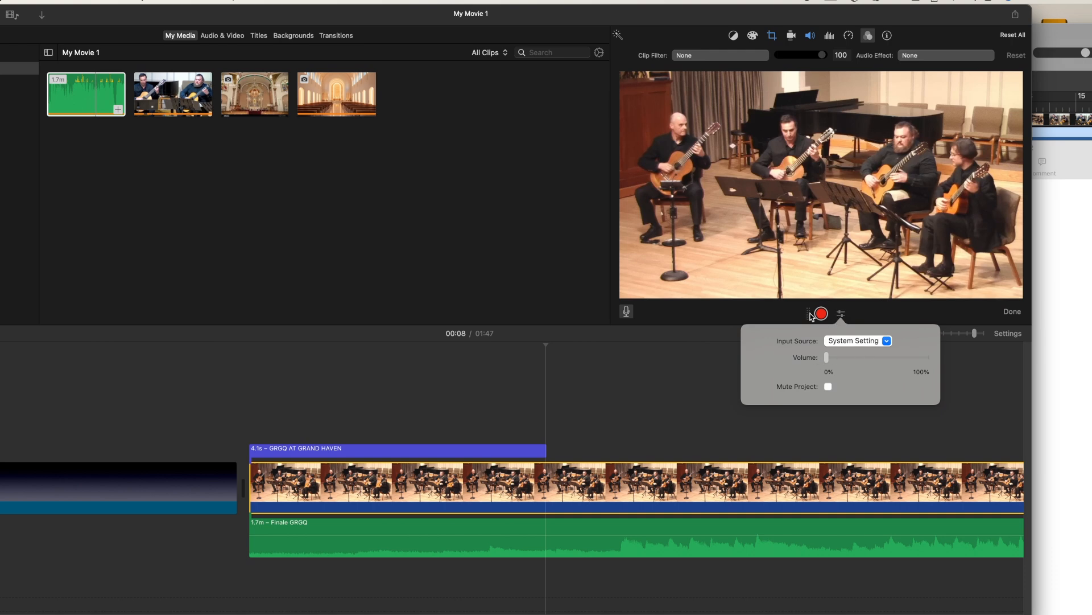
- Record a voiceover of about 4.1 s starting shortly after the GRGQ AT GRAND HAVEN title, and delete it from the timeline
left_click(605, 346)
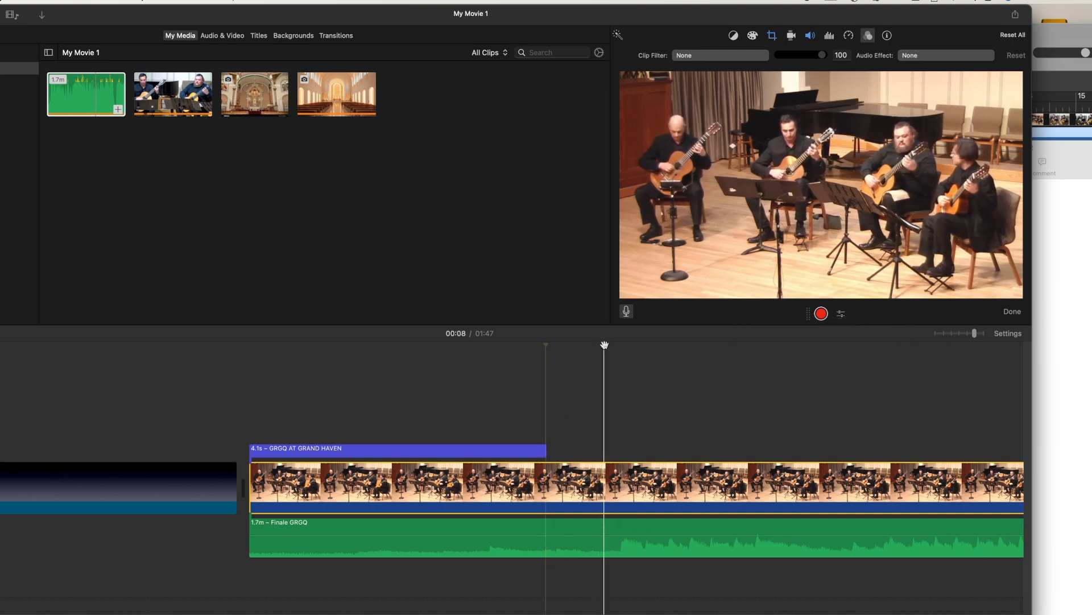
left_click(604, 345)
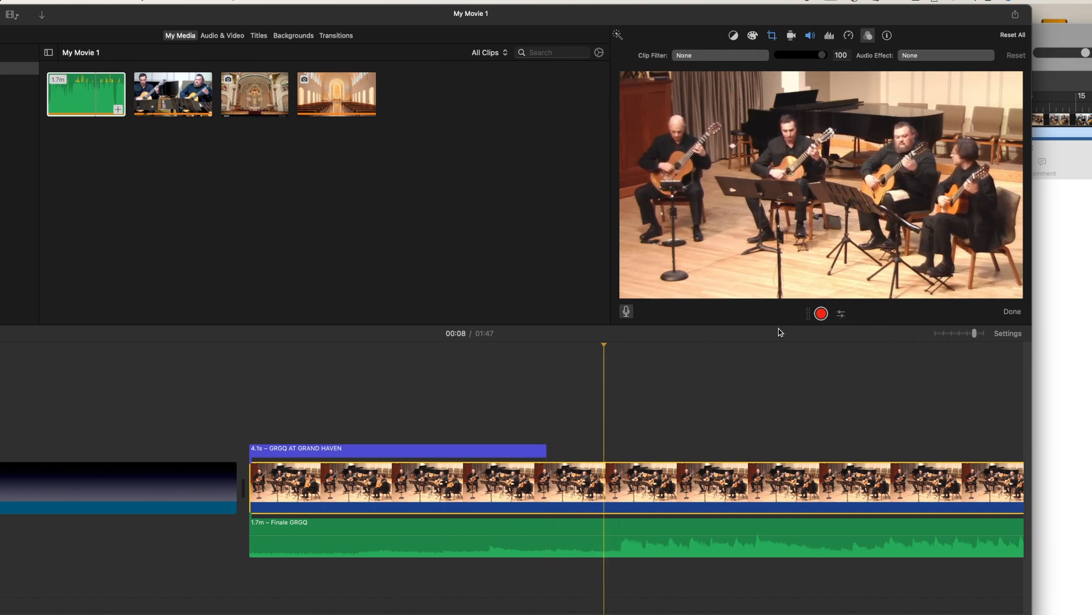
left_click(821, 314)
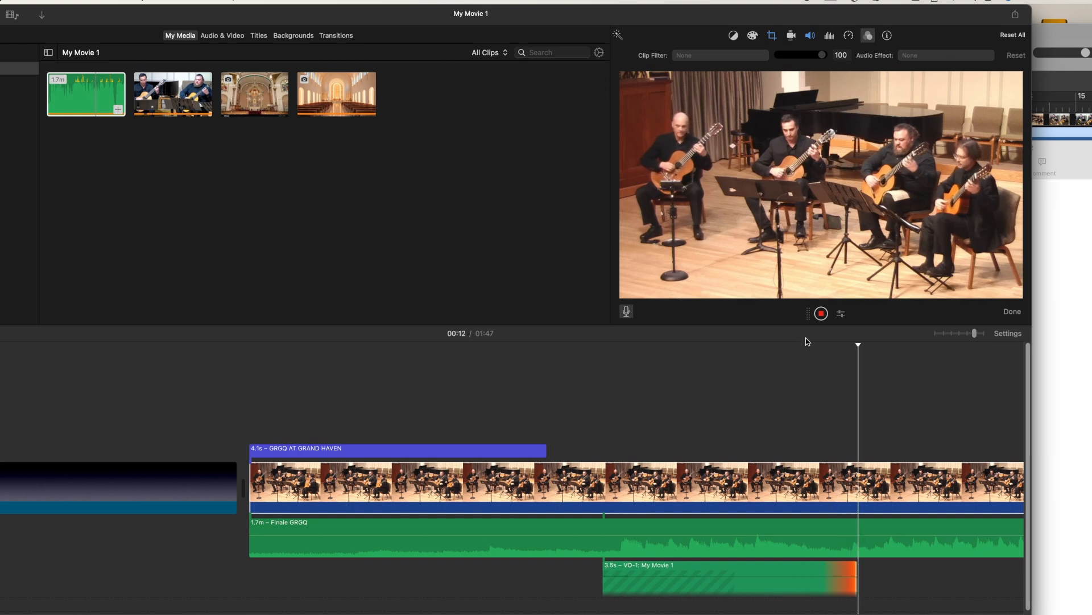
left_click(821, 313)
left_click(646, 566)
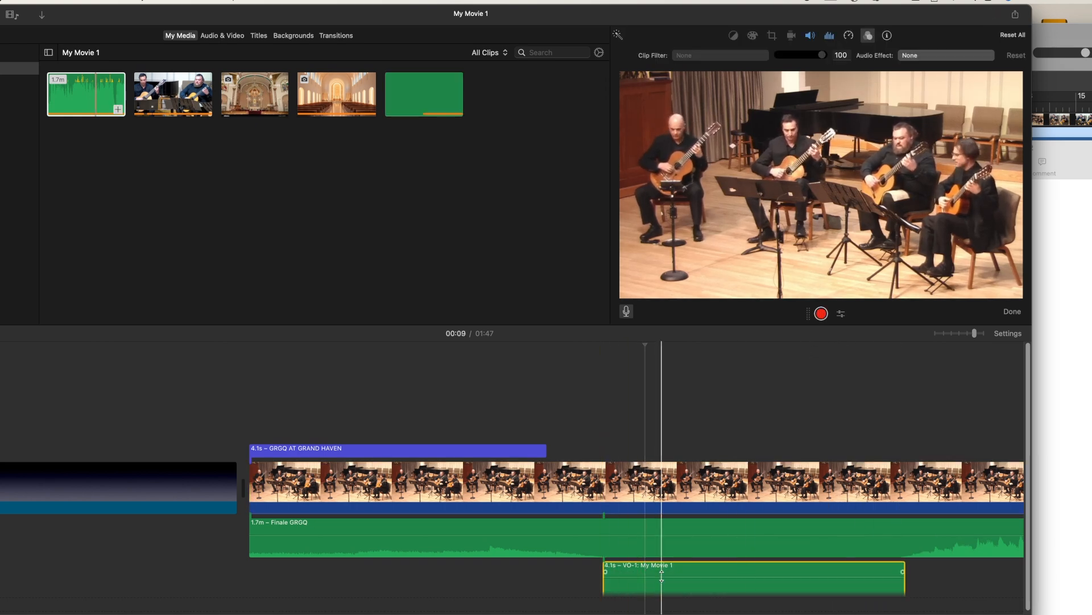
key("Delete")
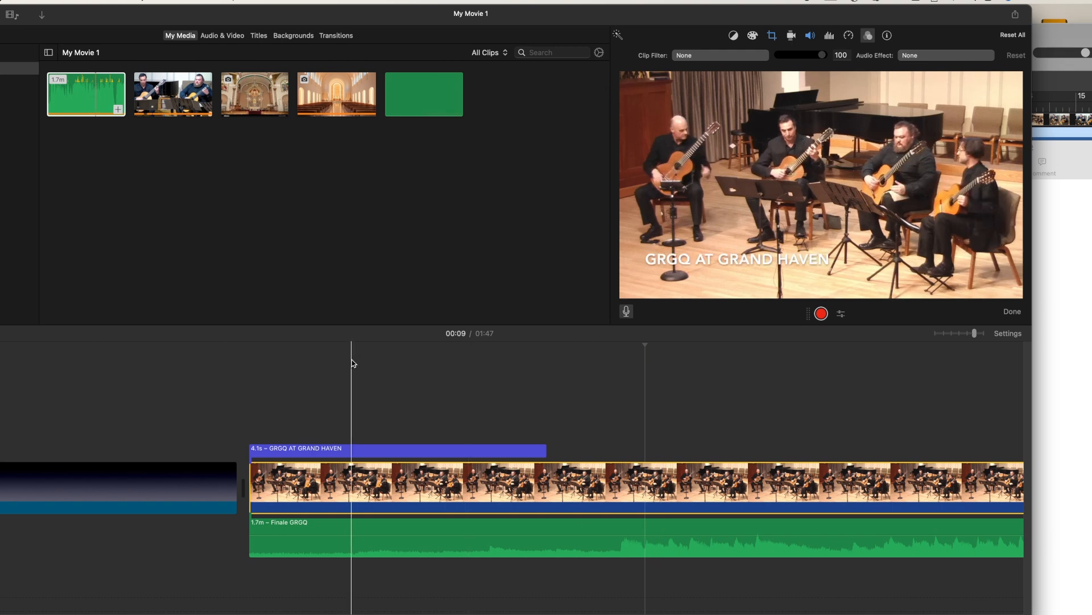
- Fit the whole movie in the timeline and select all of its video clips, including the opening background
left_click_drag(415, 8, 693, 8)
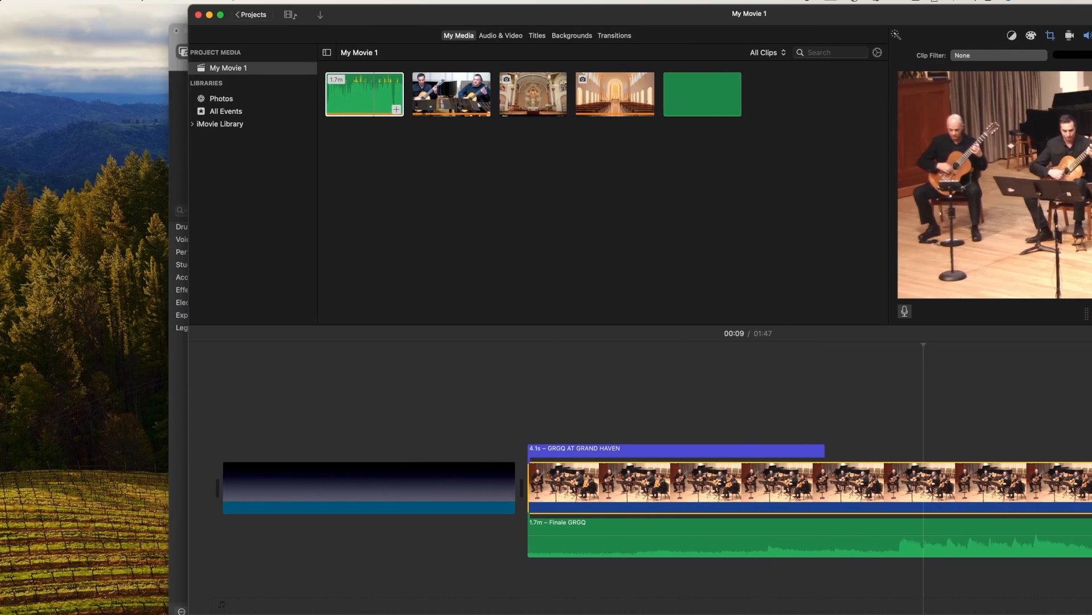
left_click(350, 478)
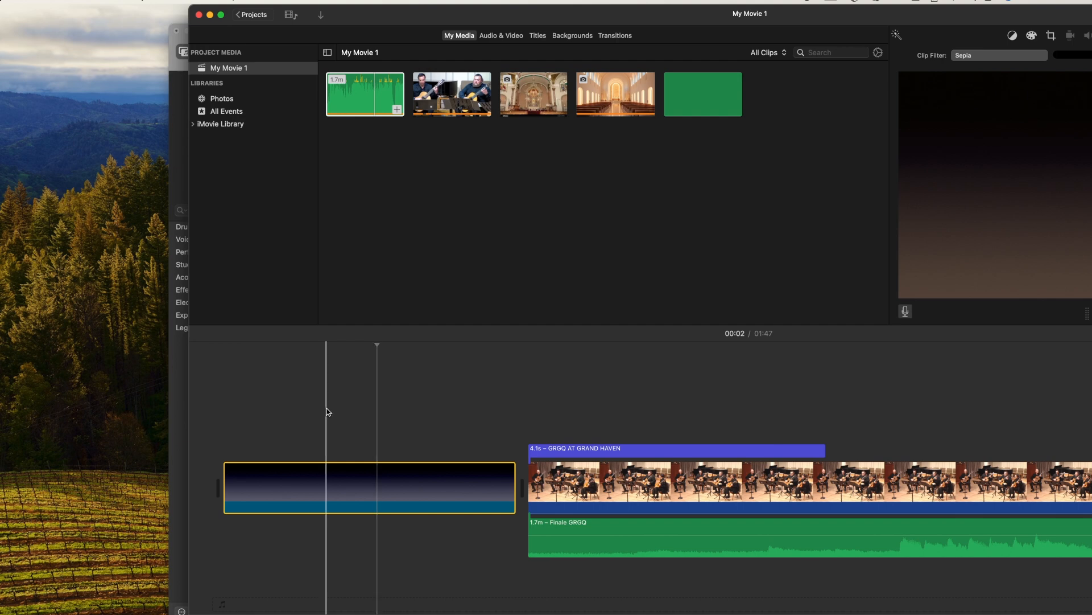
key("Delete")
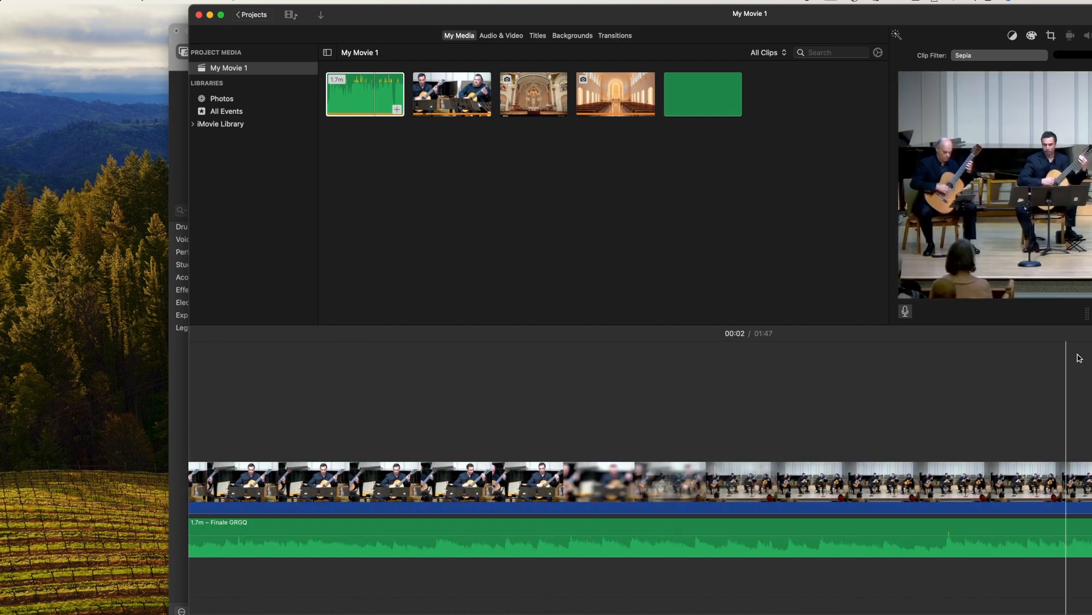
left_click_drag(949, 10, 683, 10)
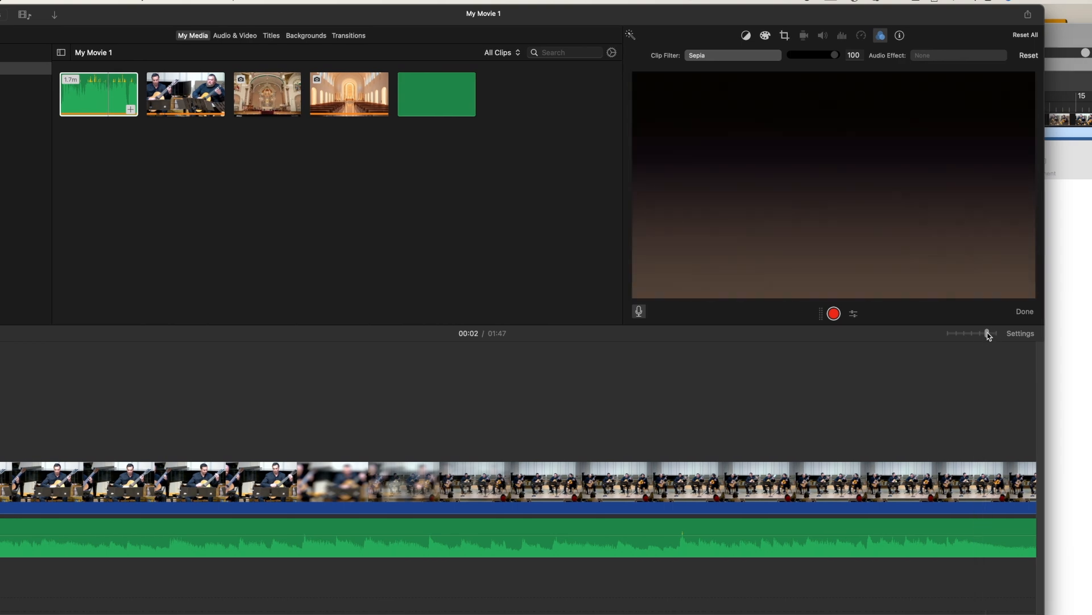
left_click_drag(987, 332, 972, 332)
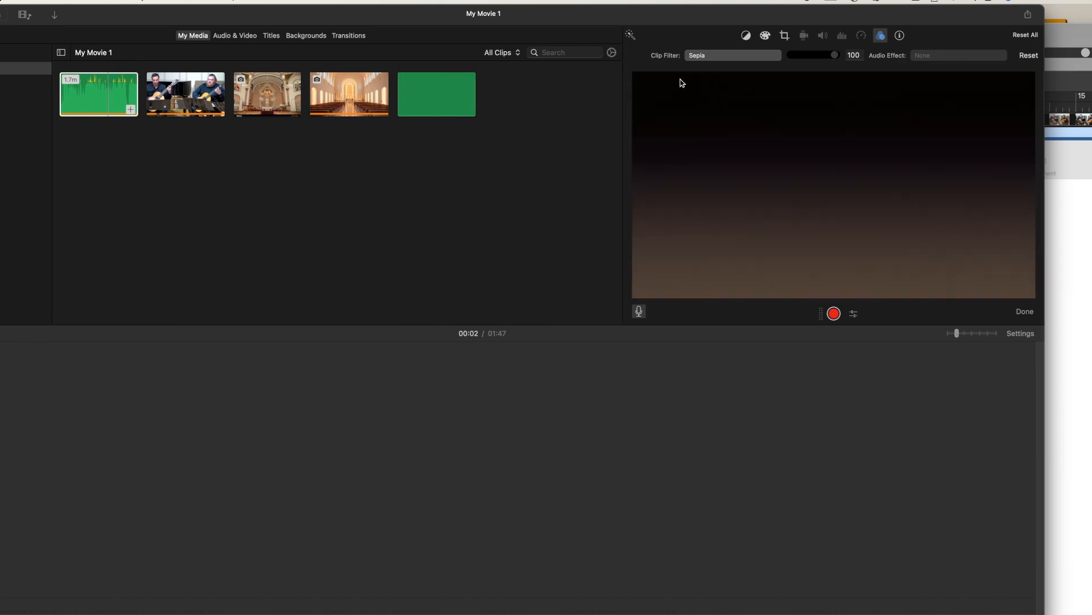
left_click_drag(588, 14, 942, 16)
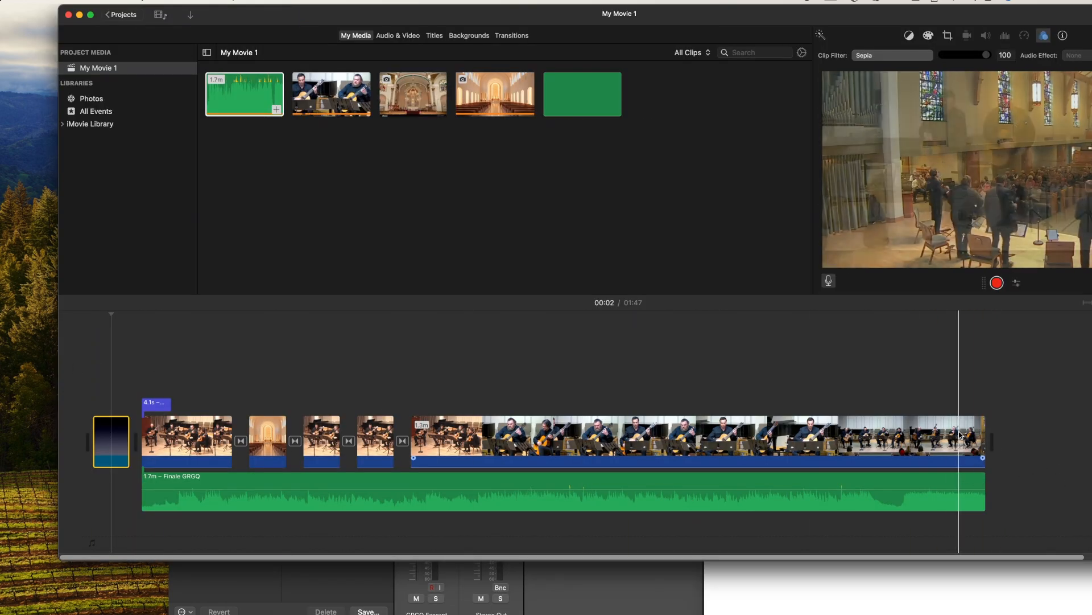
key("super+a")
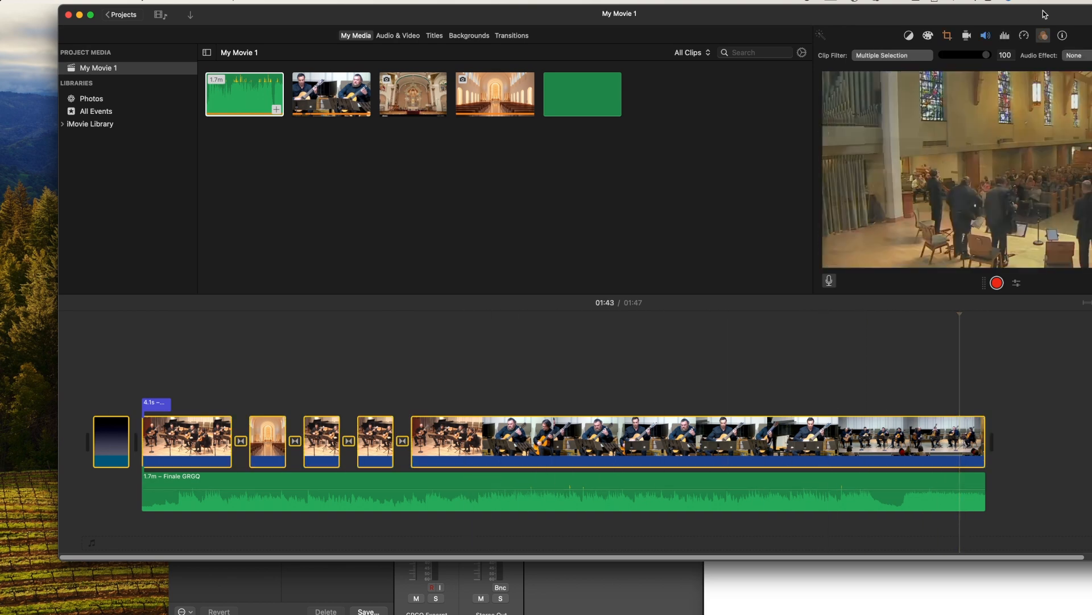
- Show the sharing options for My Movie 1 and open the Export File settings with the movie name selected
left_click_drag(1042, 11, 880, 16)
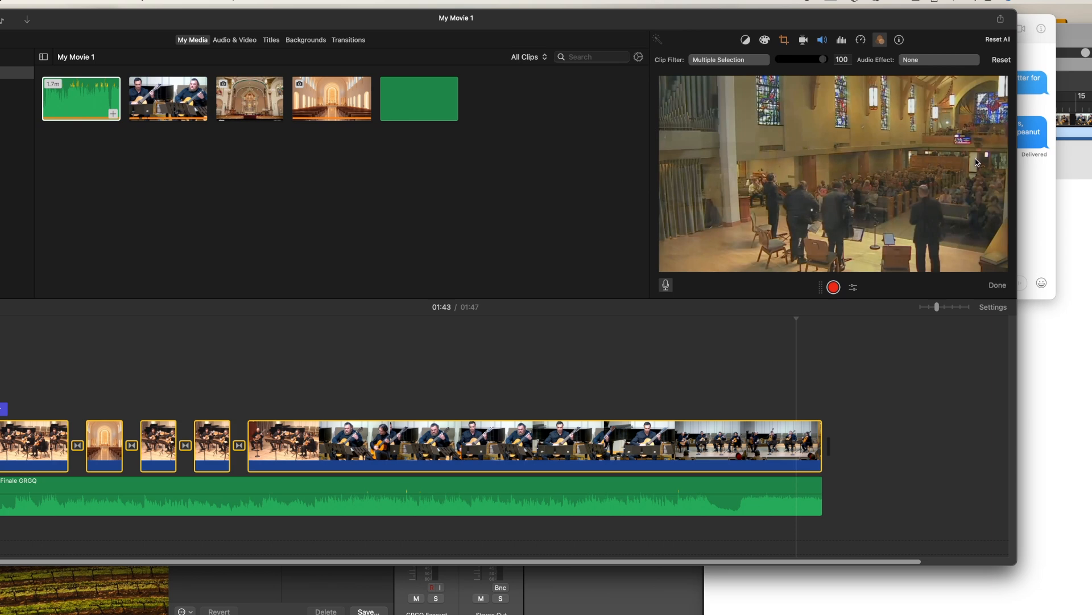
left_click(1000, 21)
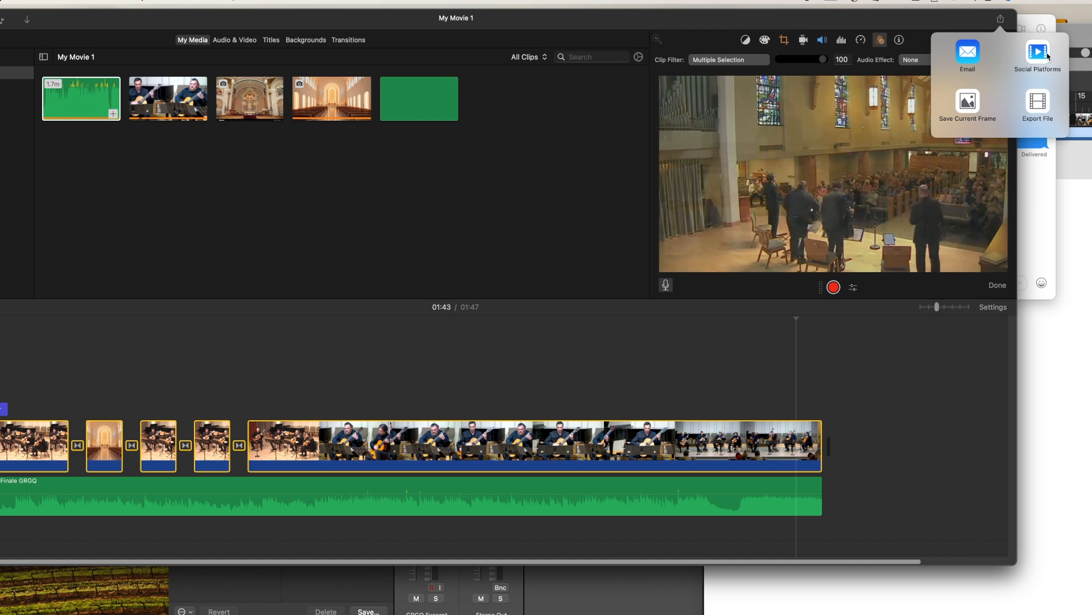
left_click(1039, 105)
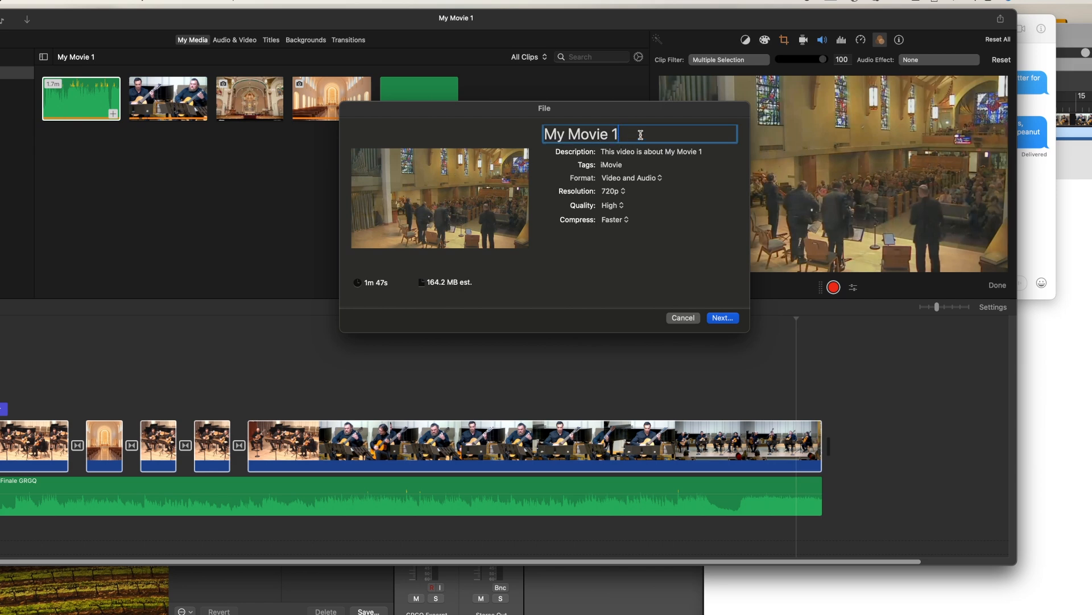
left_click(641, 135)
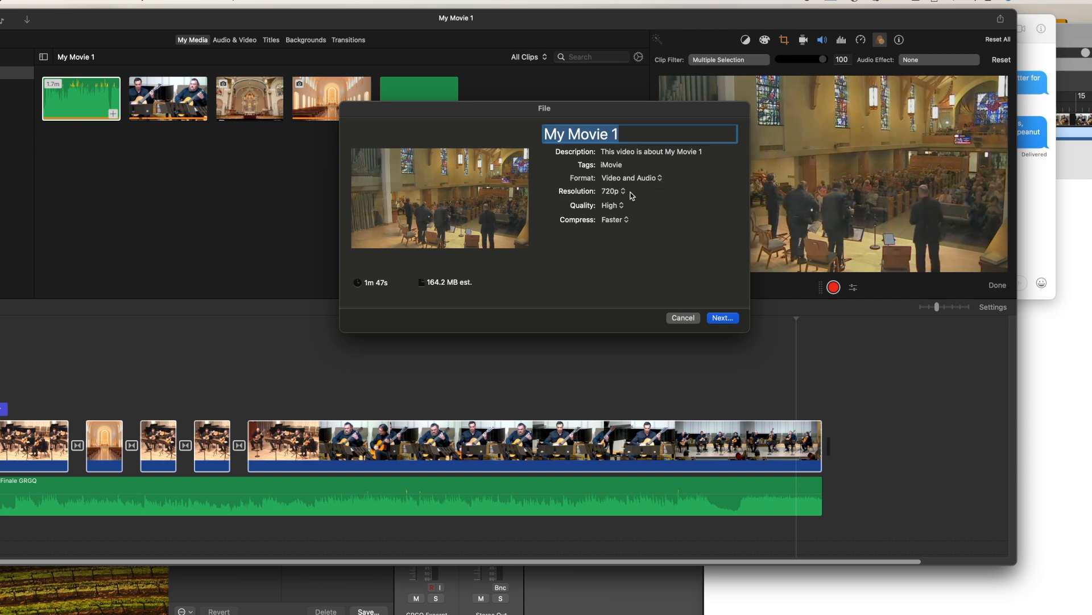
- Check the export resolution and compression options, try Best (ProRes) quality, and return the quality to High
left_click(624, 194)
left_click(625, 194)
left_click(625, 210)
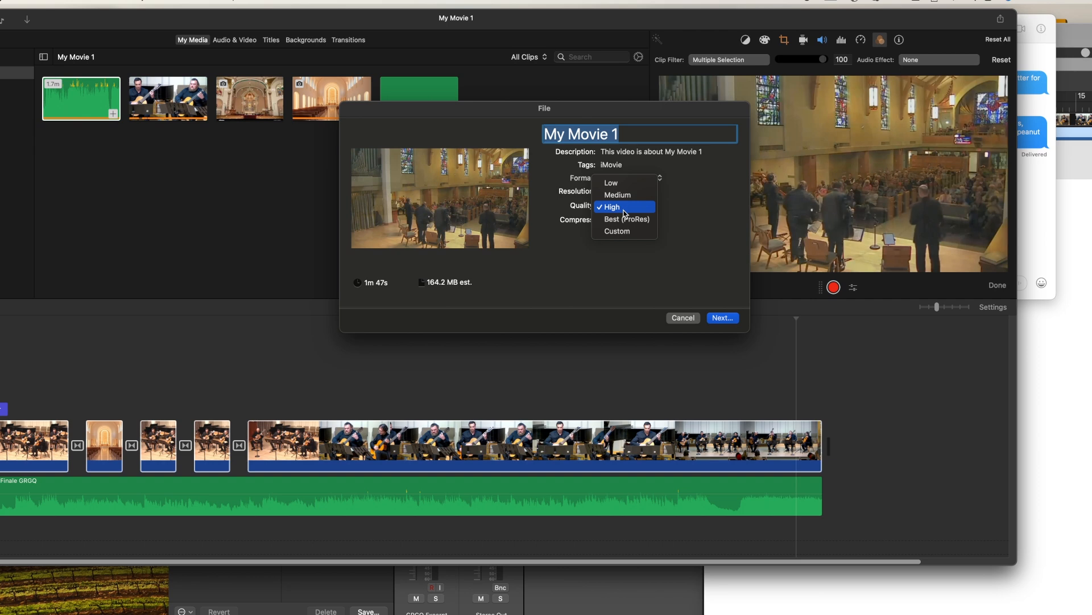
left_click(627, 220)
left_click(626, 221)
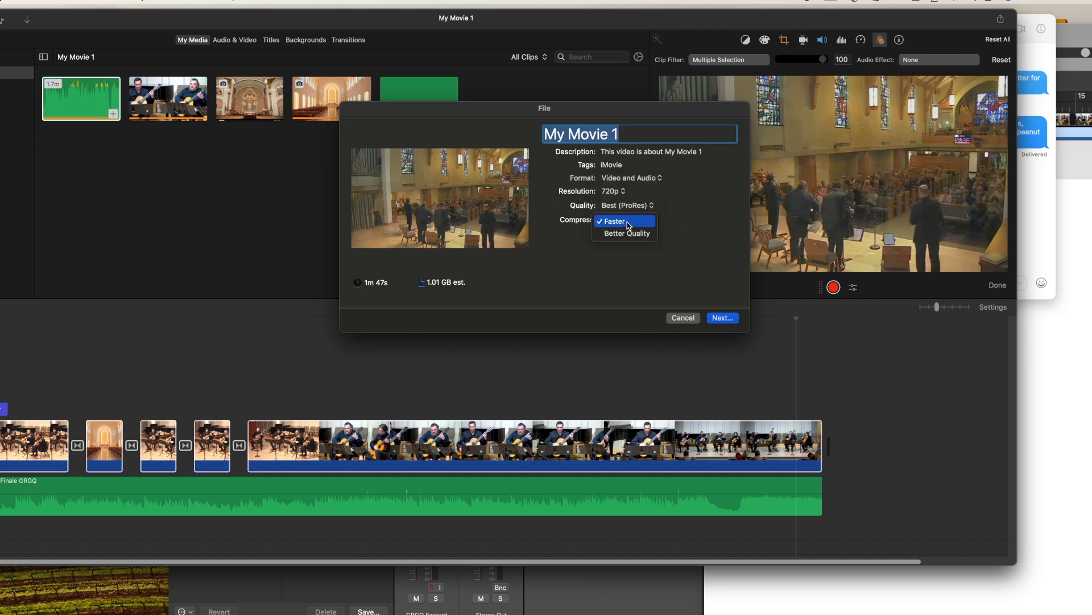
left_click(630, 232)
left_click(647, 222)
left_click(645, 212)
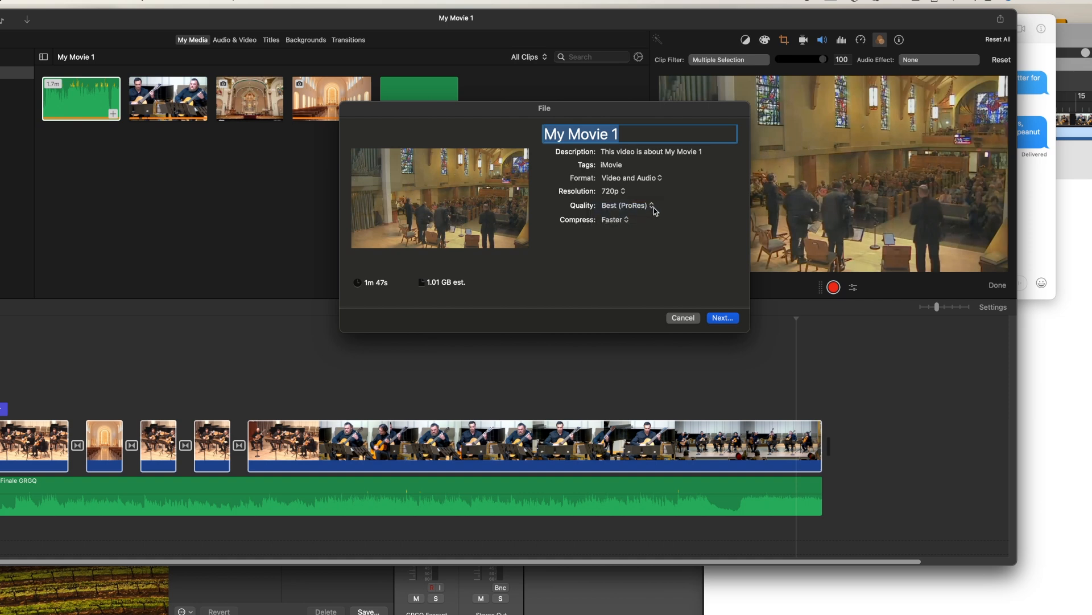
left_click(652, 207)
left_click(635, 201)
- Show the save location for the My Movie 1 export file and cancel the export without saving
left_click(722, 317)
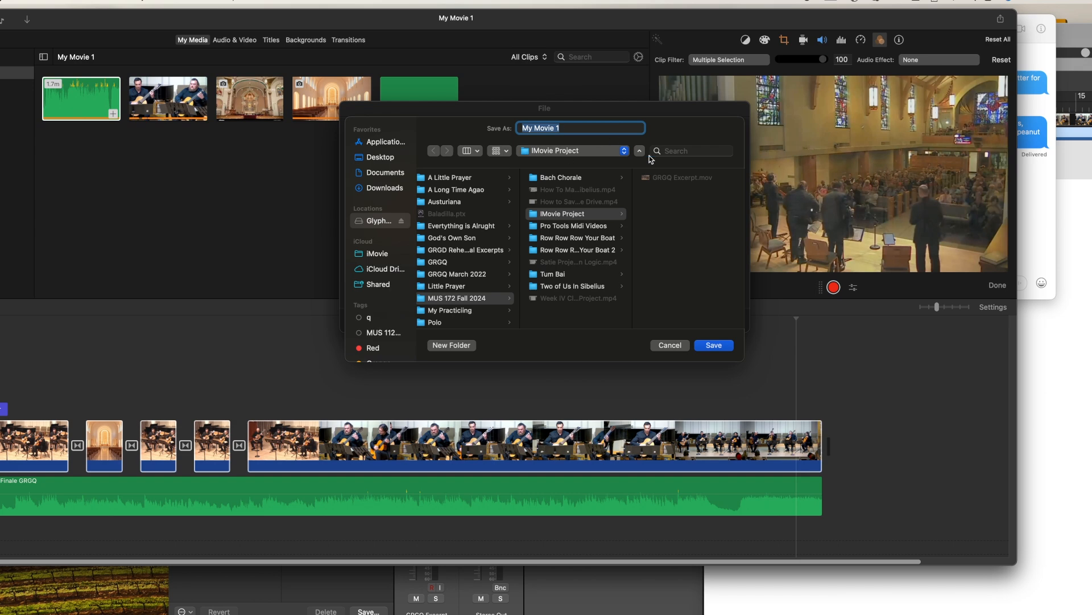
left_click(670, 345)
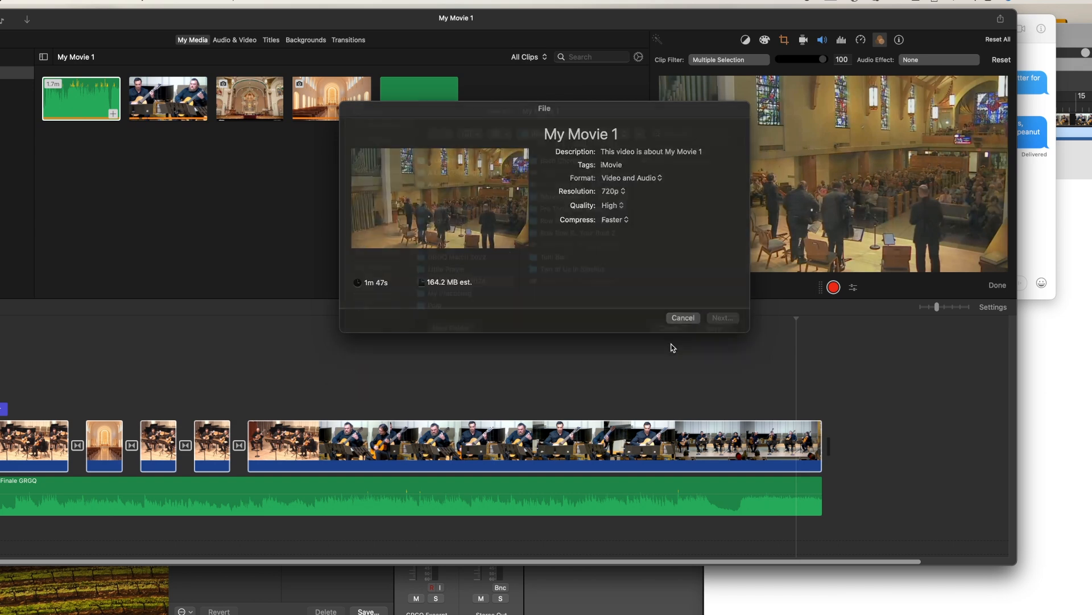
left_click(685, 318)
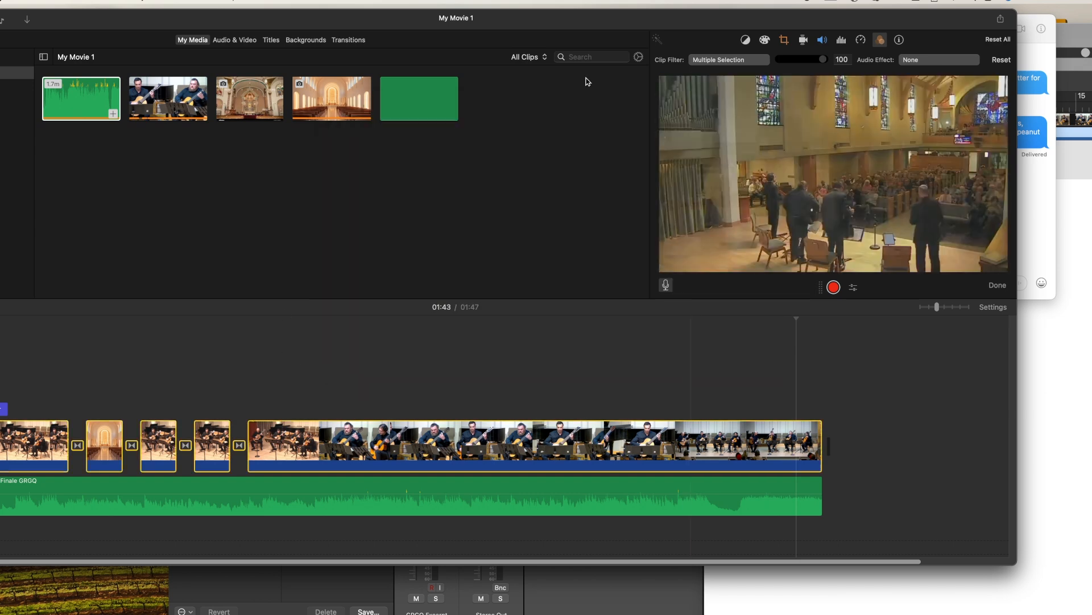
left_click_drag(397, 18, 565, 14)
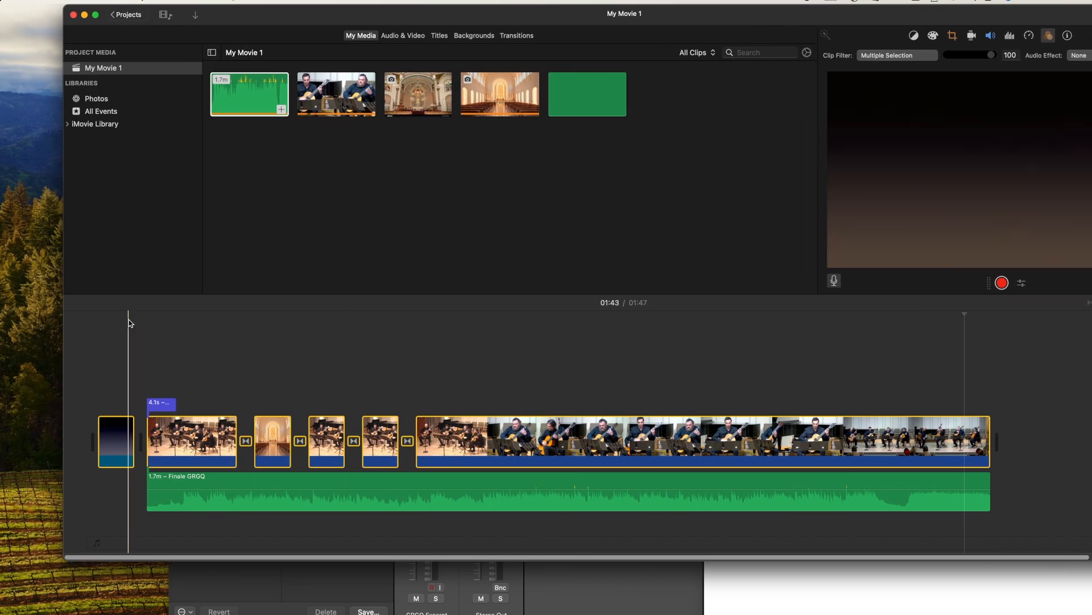